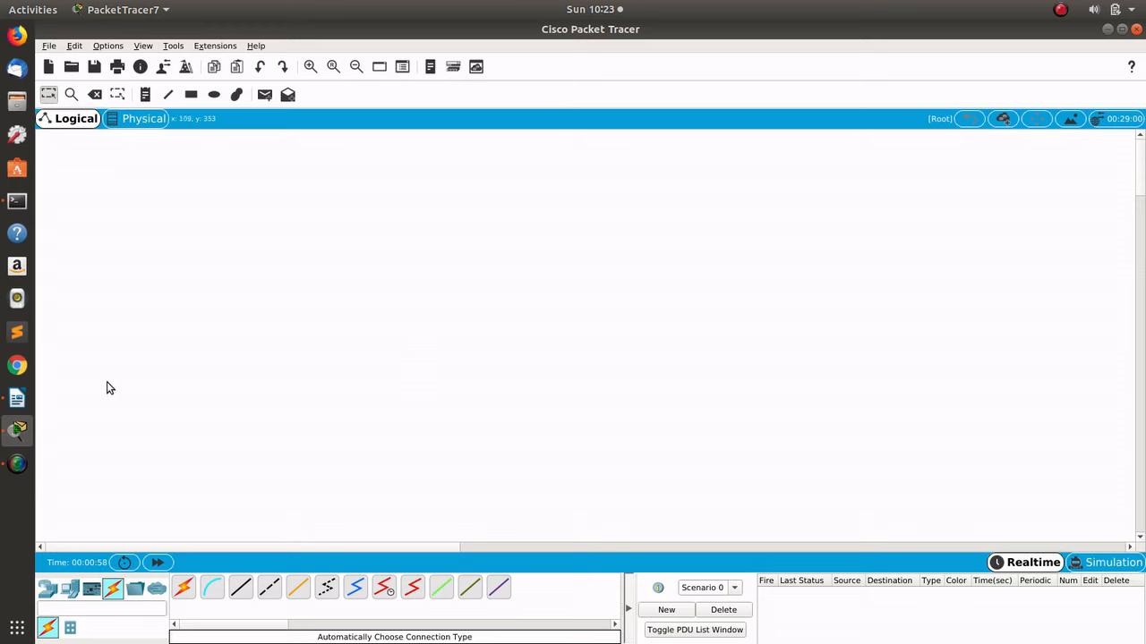
Step: Check the network diagram in LibreOffice Writer and place three Router-PT routers in a triangle on the Packet Tracer workspace
{"action": "left_click", "coordinate": [17, 397]}
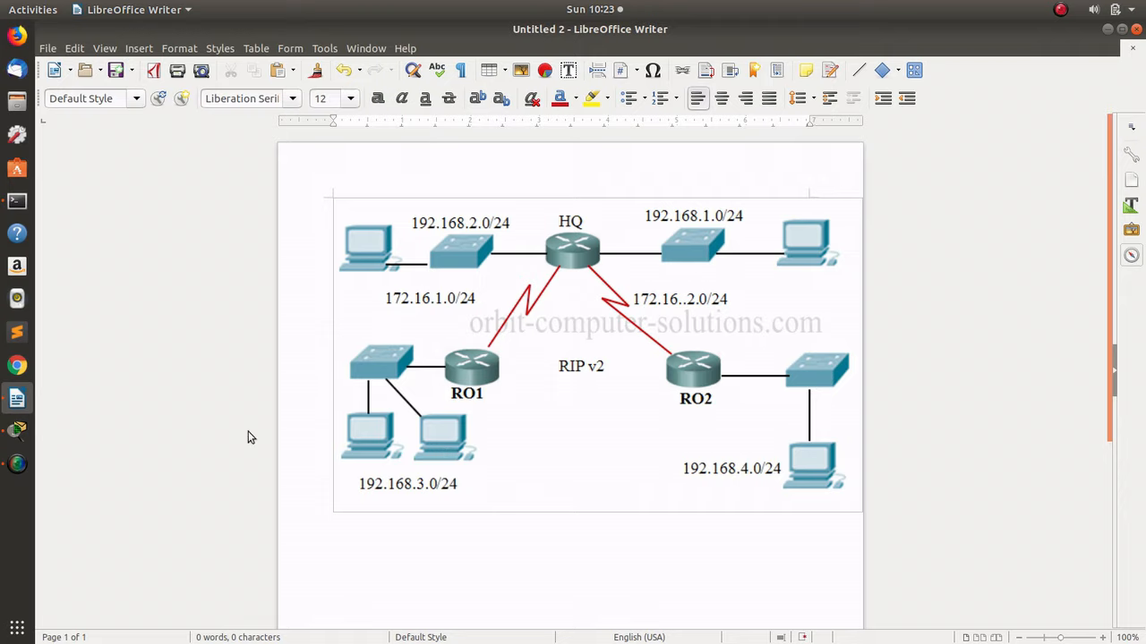
{"action": "left_click", "coordinate": [19, 431]}
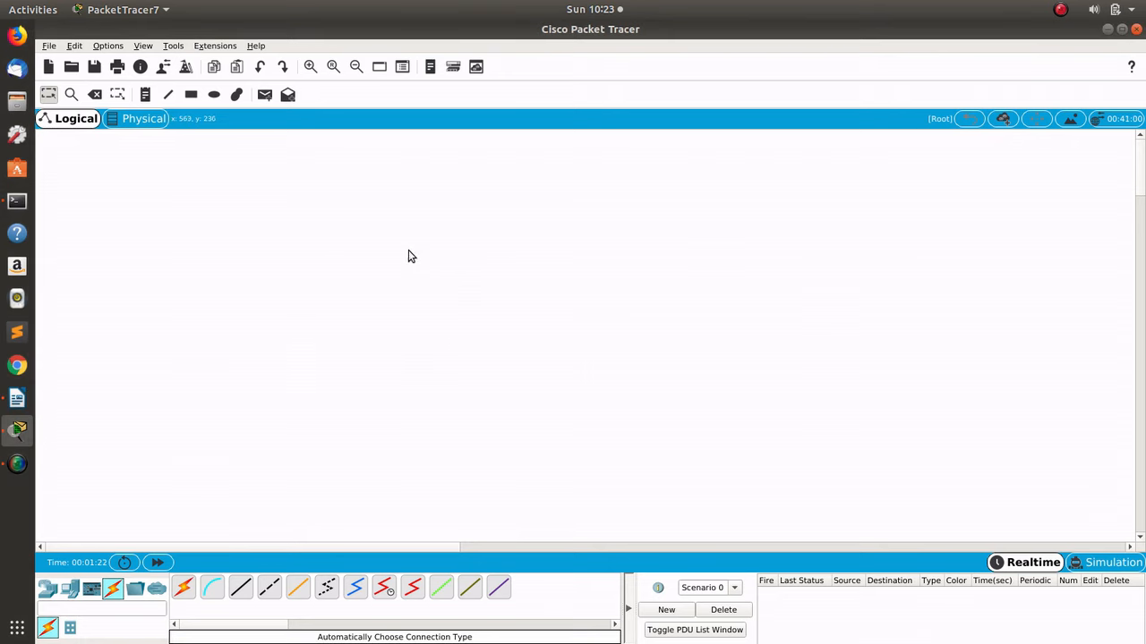
{"action": "left_click", "coordinate": [17, 398]}
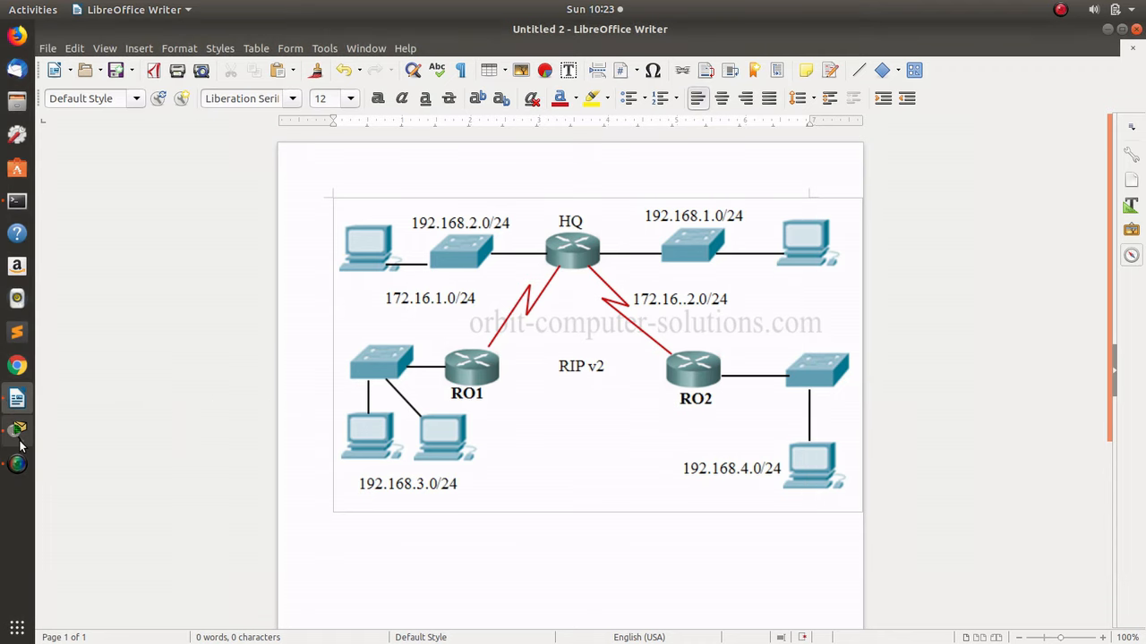
{"action": "left_click", "coordinate": [17, 432]}
{"action": "left_click", "coordinate": [48, 588]}
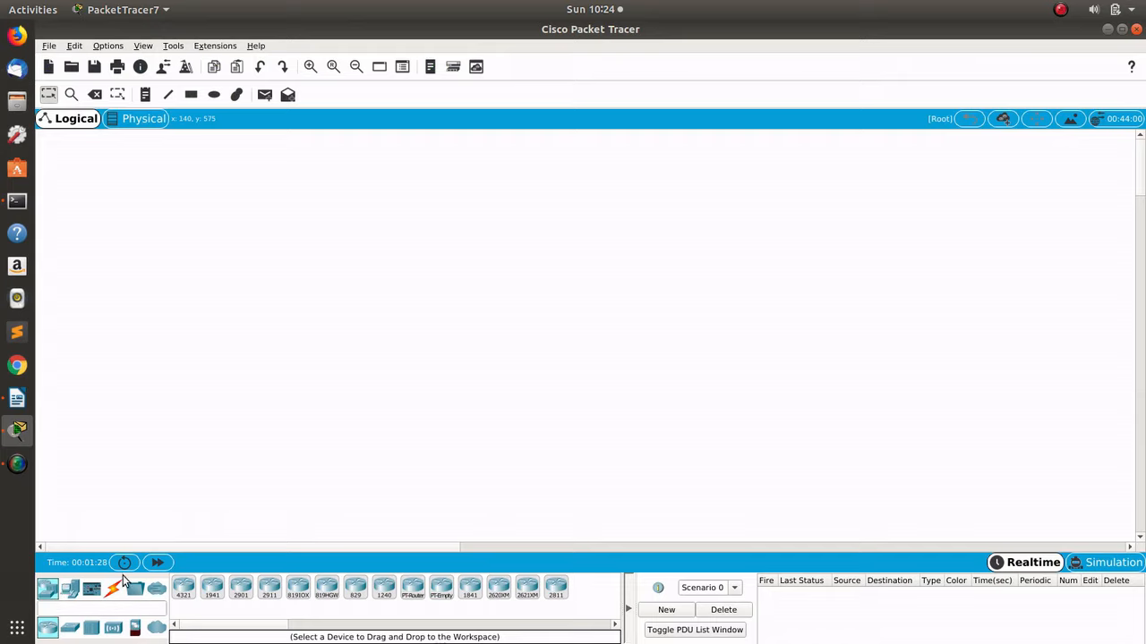
{"action": "left_click", "coordinate": [413, 591]}
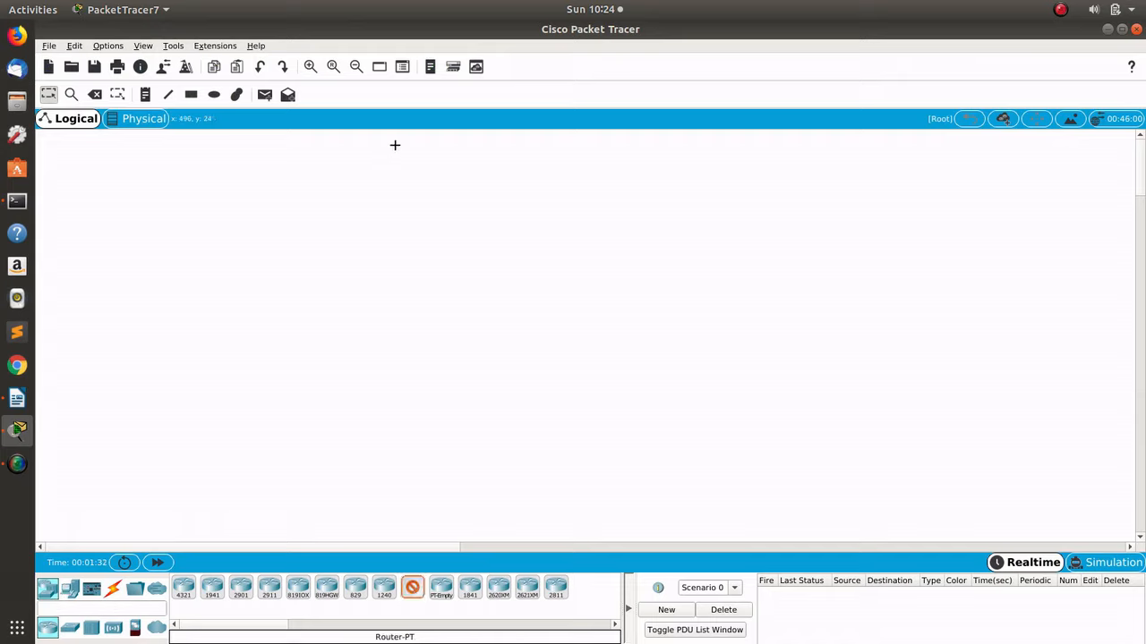
{"action": "left_click", "coordinate": [570, 209]}
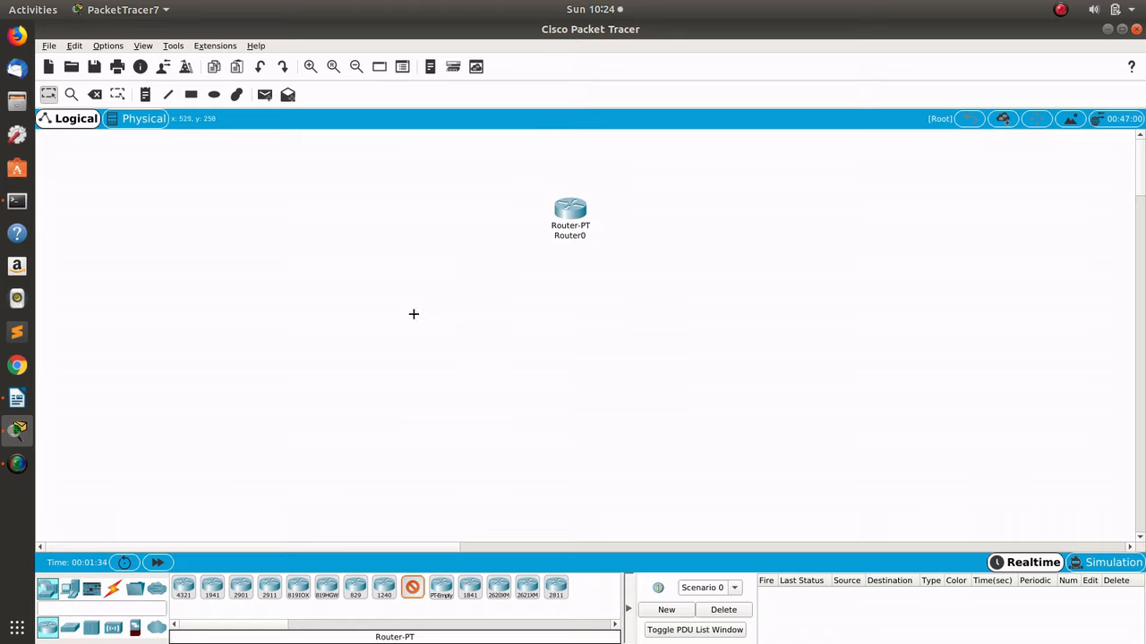
{"action": "left_click", "coordinate": [371, 339]}
{"action": "left_click", "coordinate": [795, 343]}
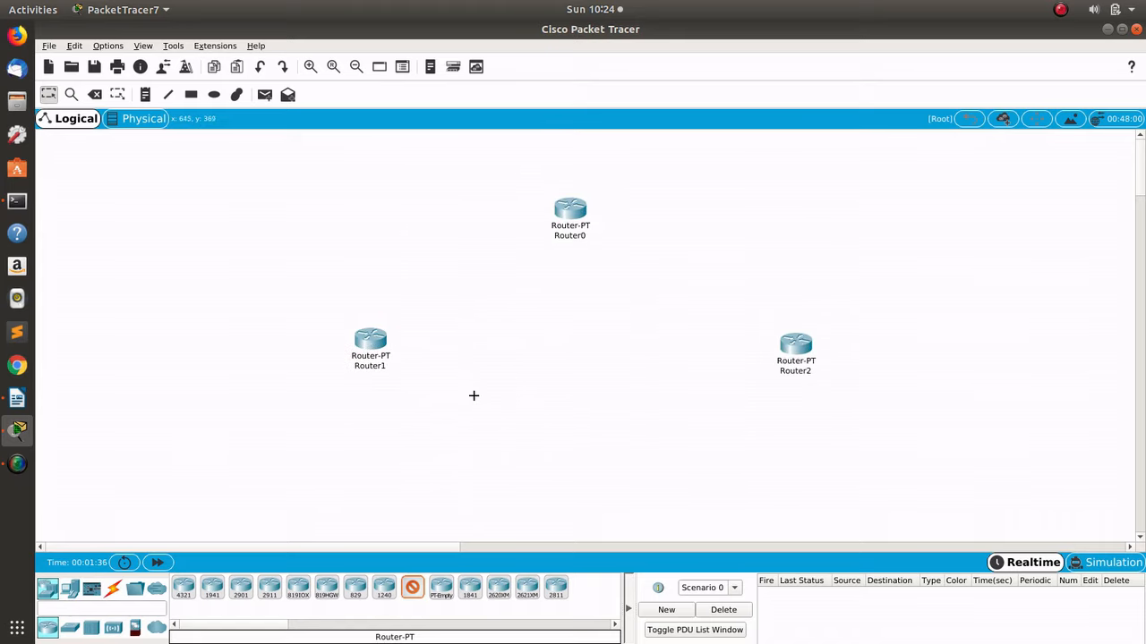
Step: Recheck the diagram in Writer and add four Switch-PT switches in Packet Tracer: one outside each lower router and one on either side of Router0
{"action": "left_click", "coordinate": [17, 397]}
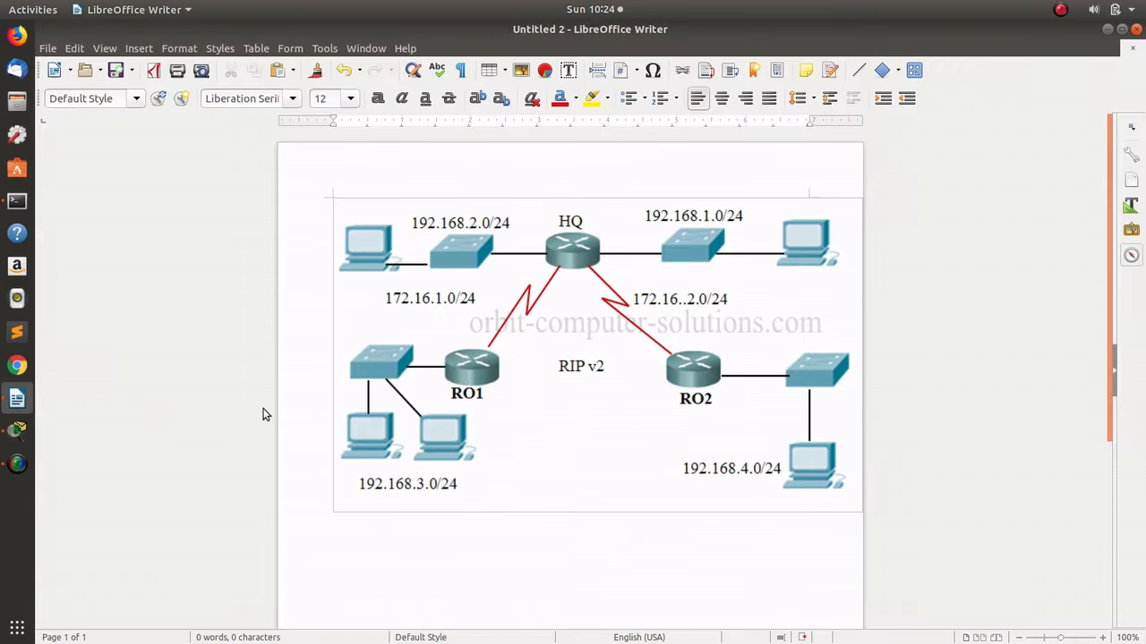
{"action": "left_click", "coordinate": [17, 430]}
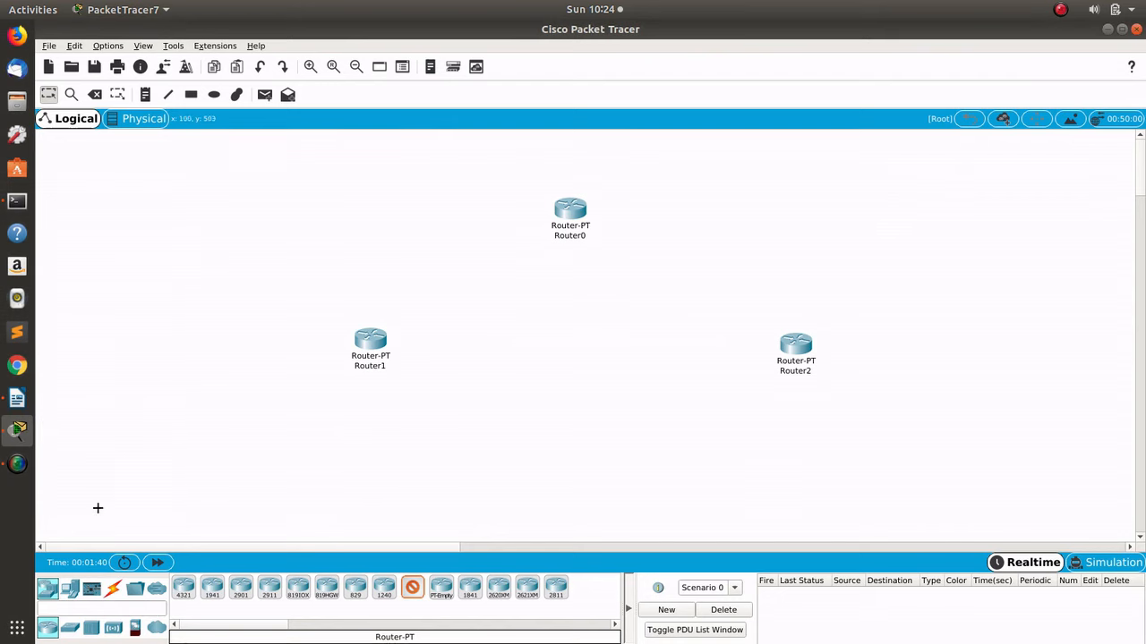
{"action": "left_click", "coordinate": [70, 627]}
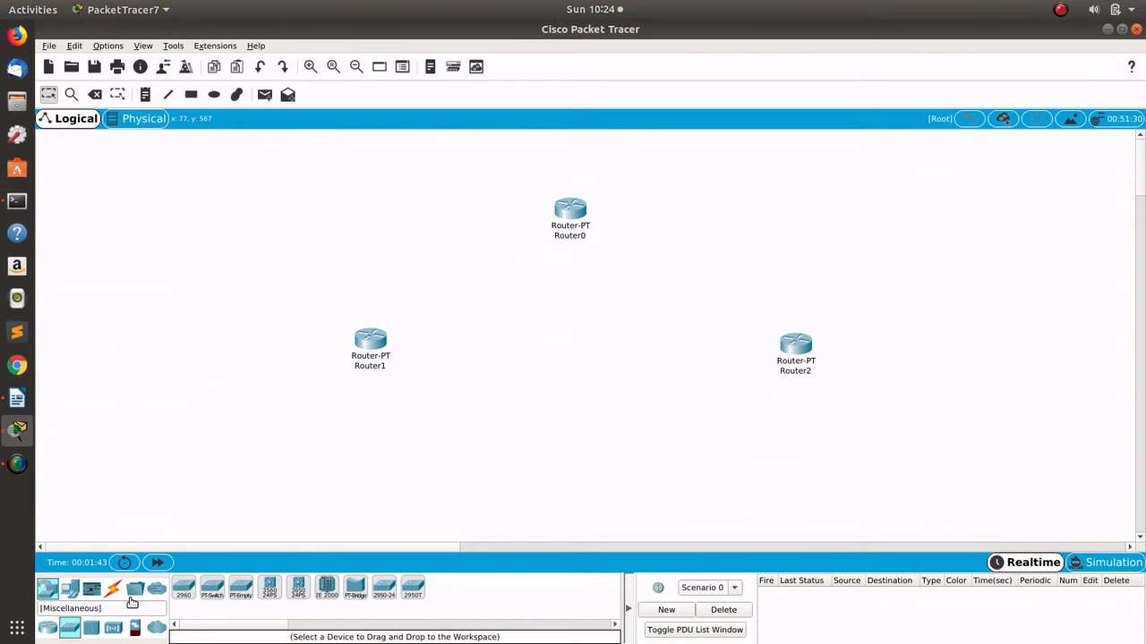
{"action": "left_click", "coordinate": [213, 591]}
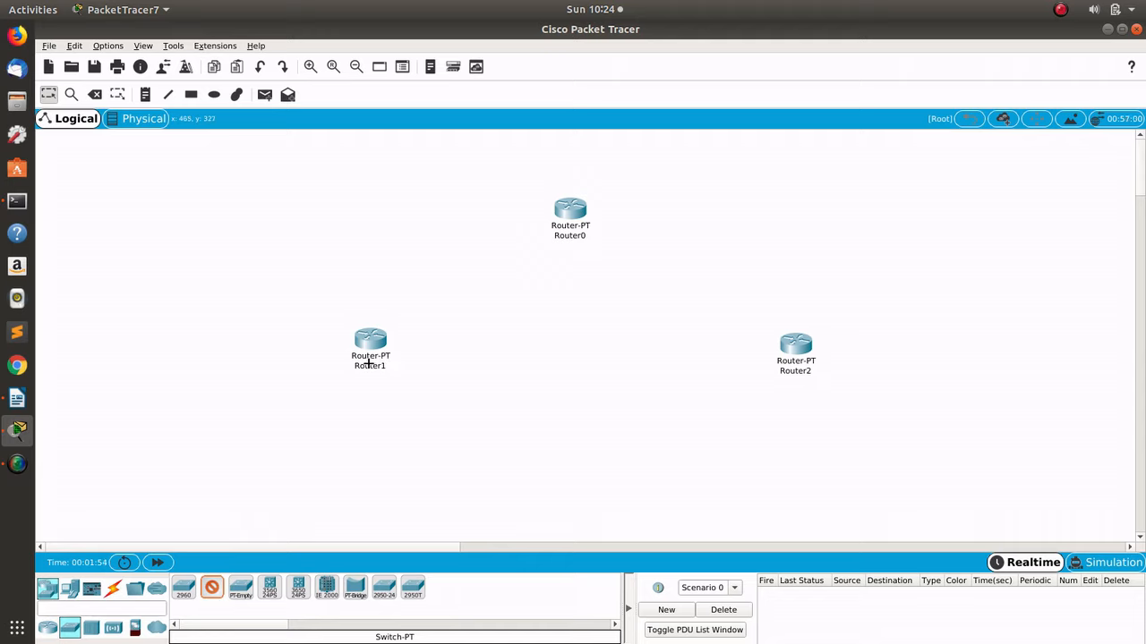
{"action": "left_click", "coordinate": [165, 360]}
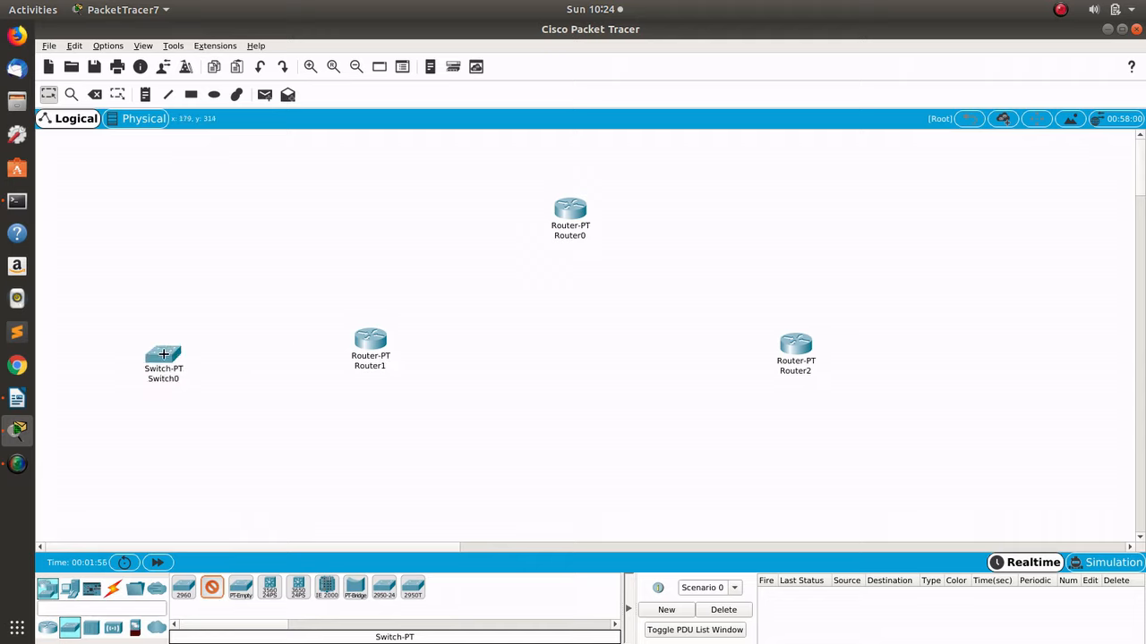
{"action": "left_click", "coordinate": [982, 352]}
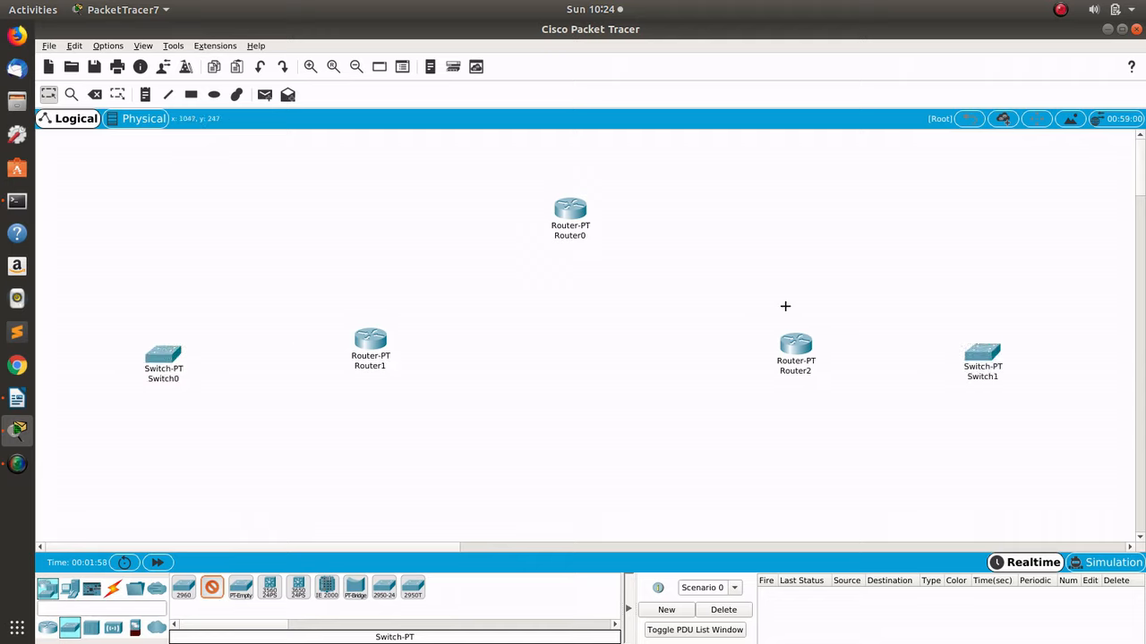
{"action": "left_click", "coordinate": [333, 205]}
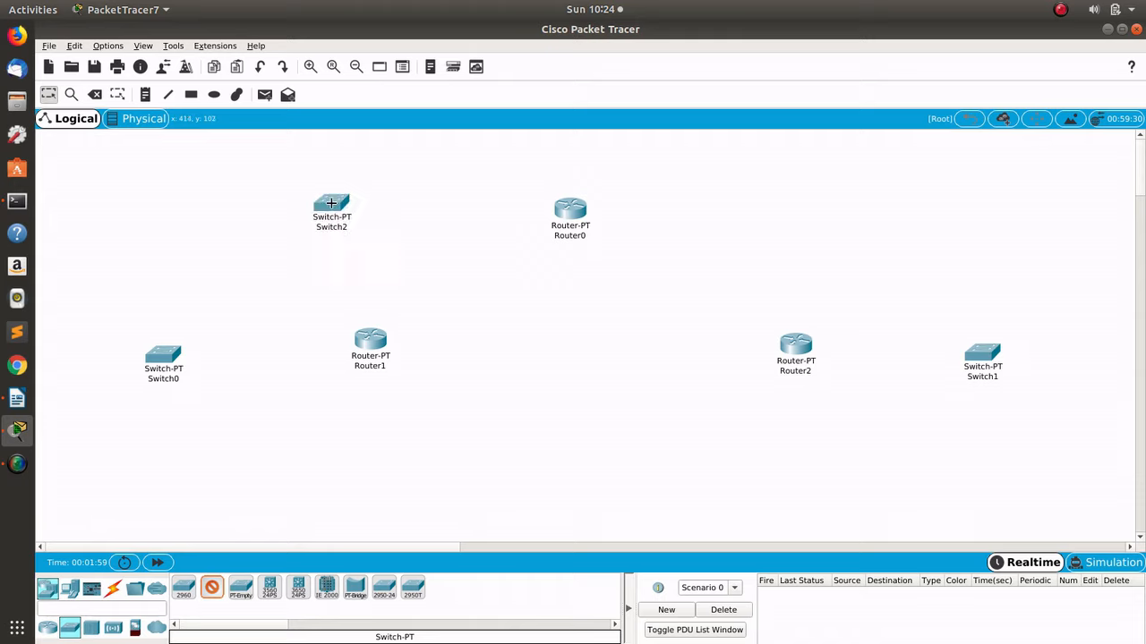
{"action": "left_click", "coordinate": [779, 203]}
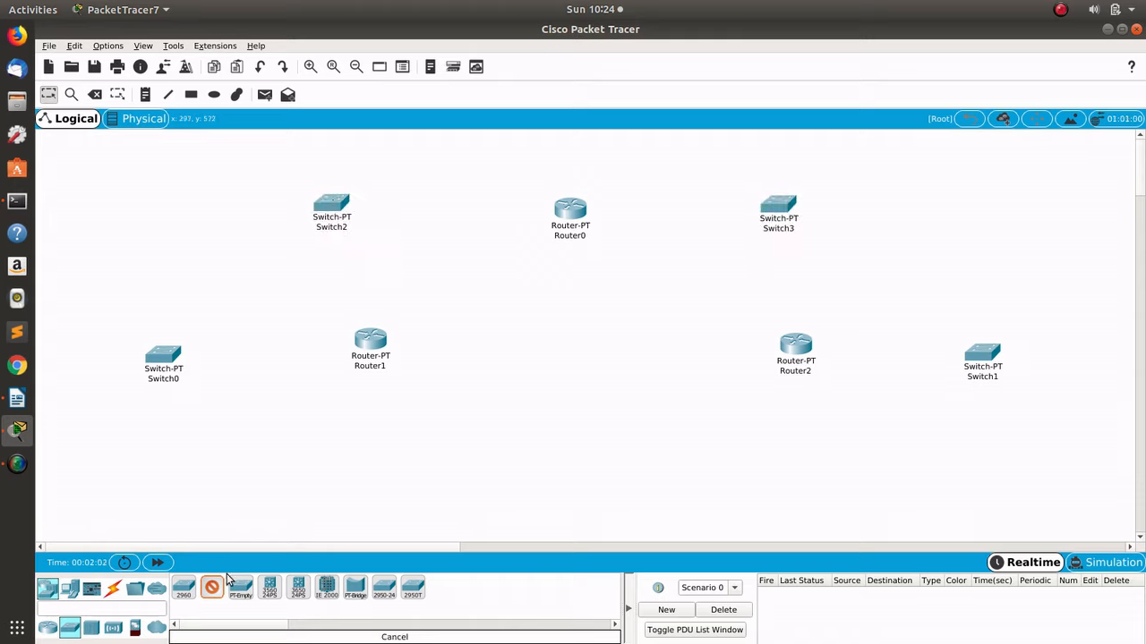
Step: Consult the Writer diagram and add five PC-PT computers in Packet Tracer: beyond Switch2, beyond Switch3, one below Switch1 and two below Switch0
{"action": "left_click", "coordinate": [18, 399]}
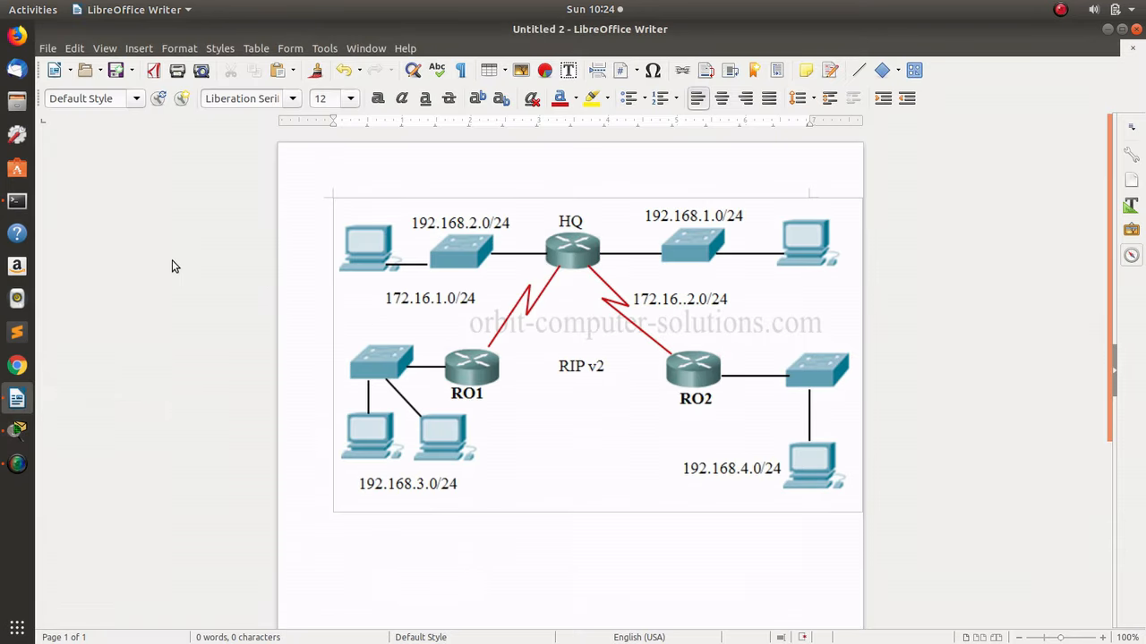
{"action": "left_click", "coordinate": [18, 430]}
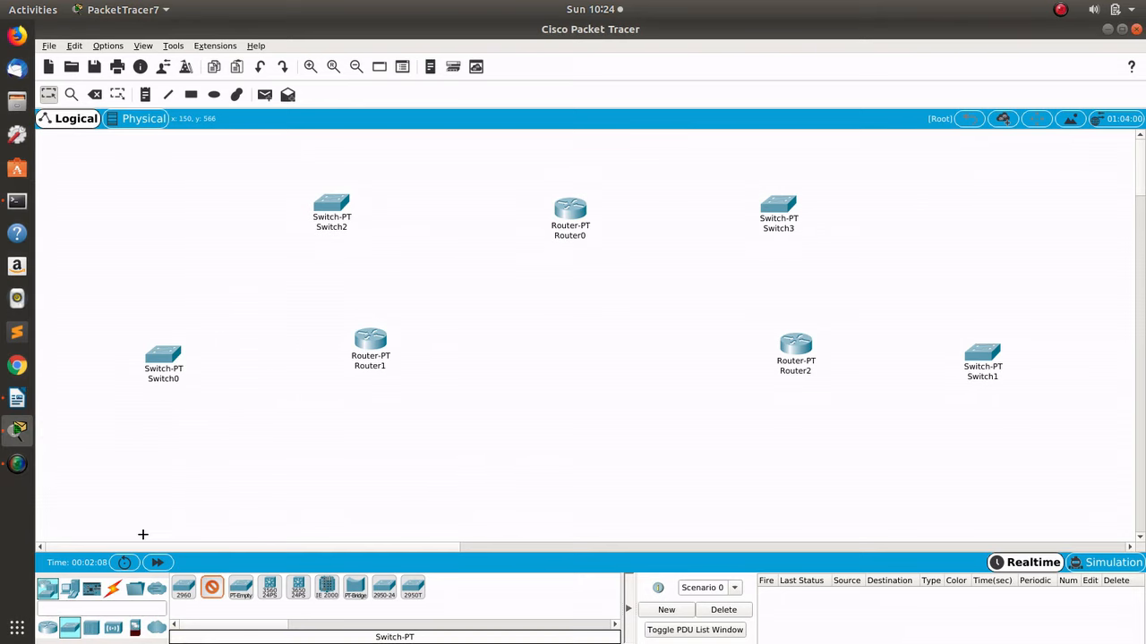
{"action": "left_click", "coordinate": [71, 587]}
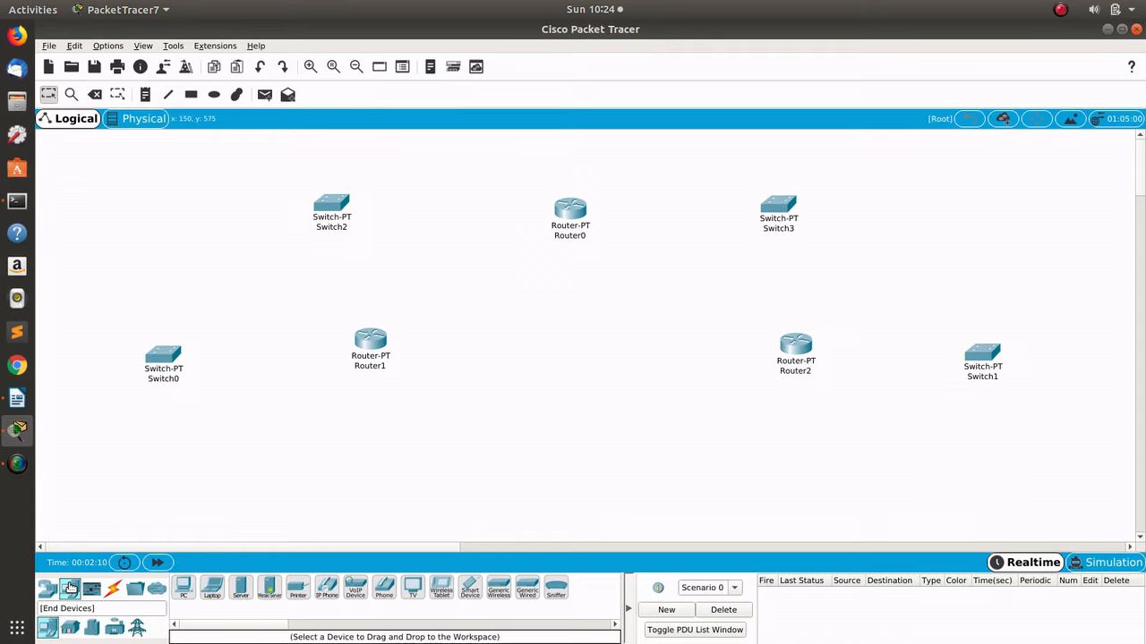
{"action": "left_click", "coordinate": [110, 205]}
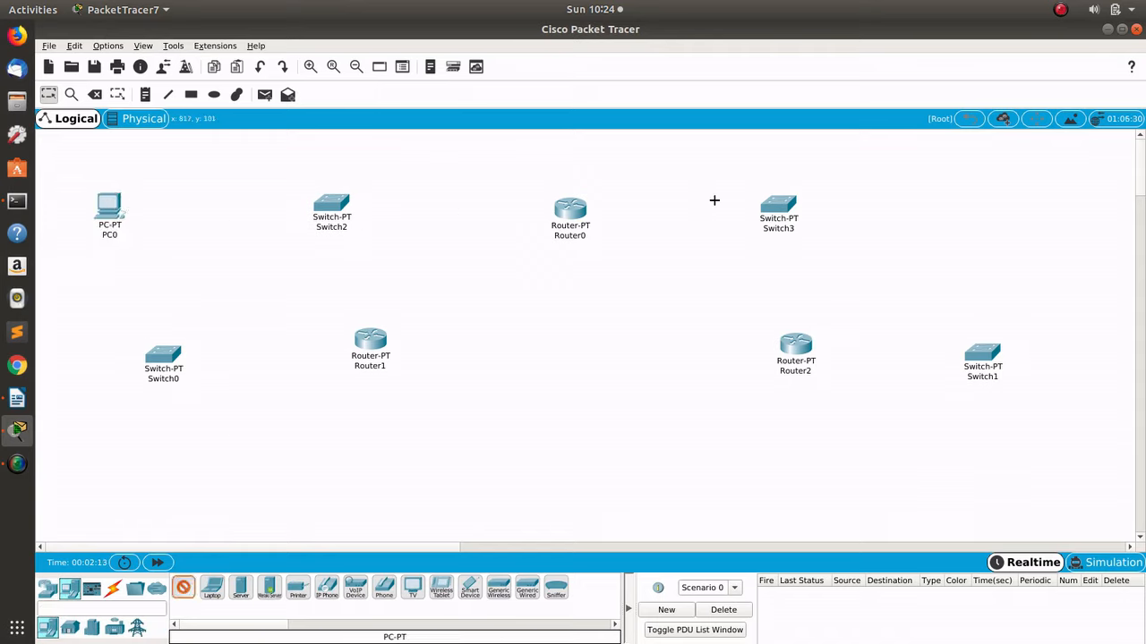
{"action": "left_click", "coordinate": [1009, 197]}
{"action": "left_click", "coordinate": [994, 496]}
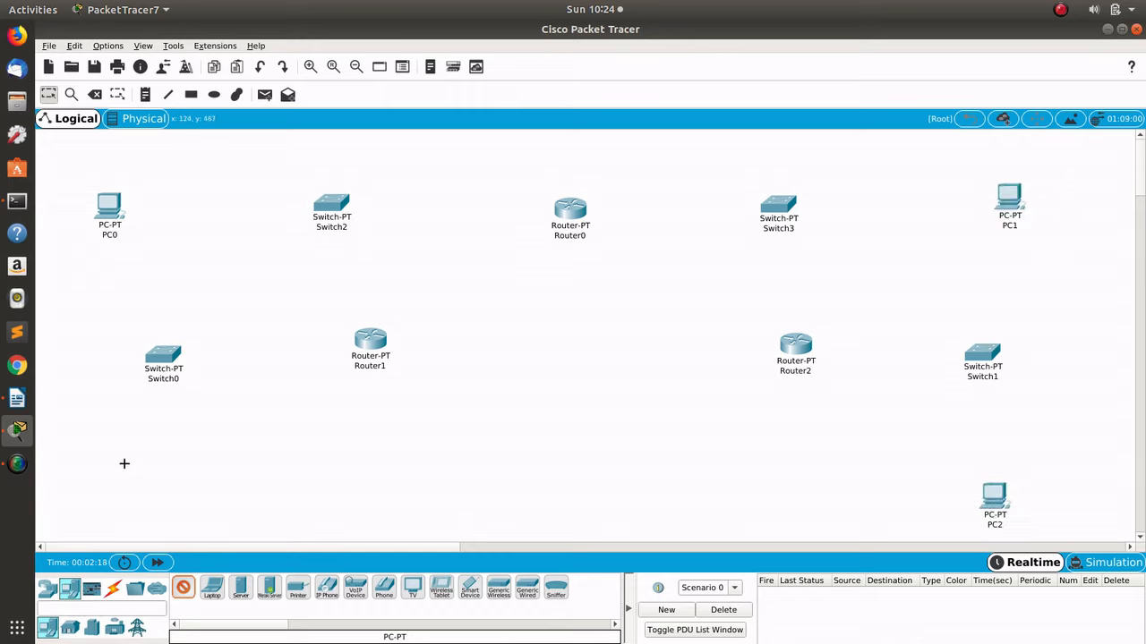
{"action": "left_click", "coordinate": [64, 490]}
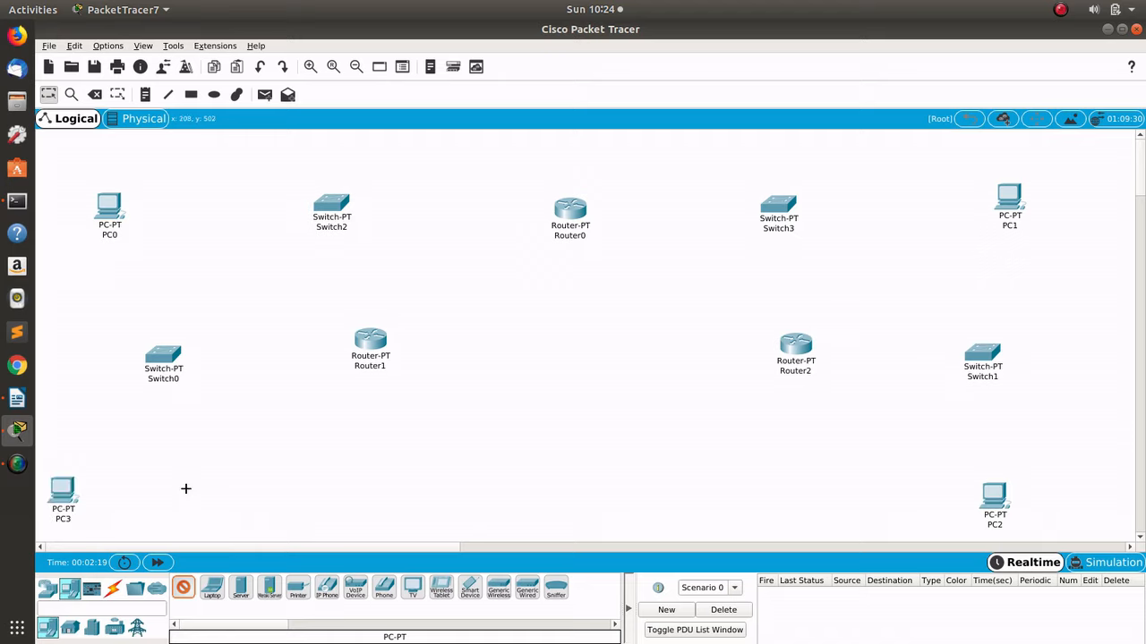
{"action": "left_click", "coordinate": [235, 486]}
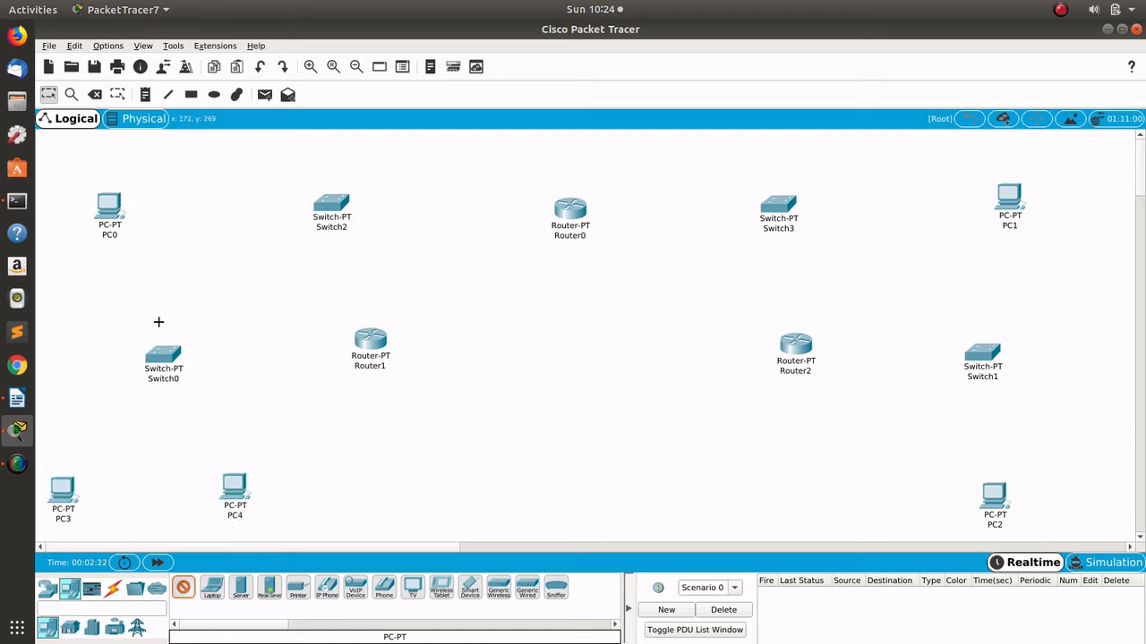
{"action": "key", "text": "Escape"}
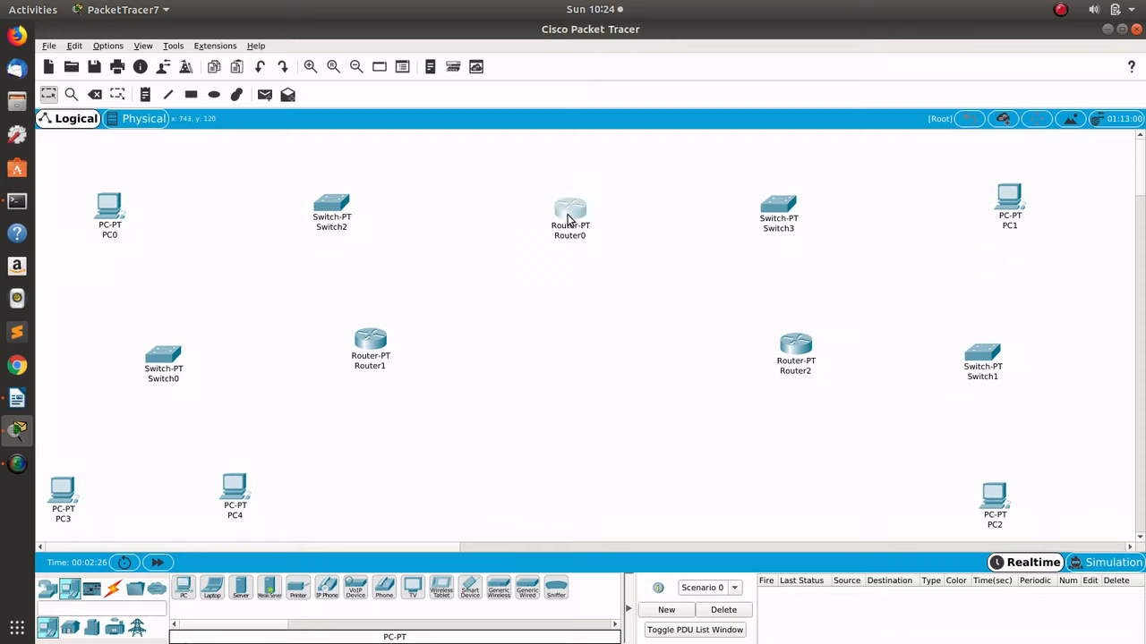
Step: Shift the upper row of devices, Router0, Switch2, PC0, Switch3 and PC1, slightly higher on the workspace
{"action": "left_click_drag", "start_coordinate": [569, 206], "coordinate": [572, 203]}
{"action": "left_click_drag", "start_coordinate": [350, 208], "coordinate": [348, 185]}
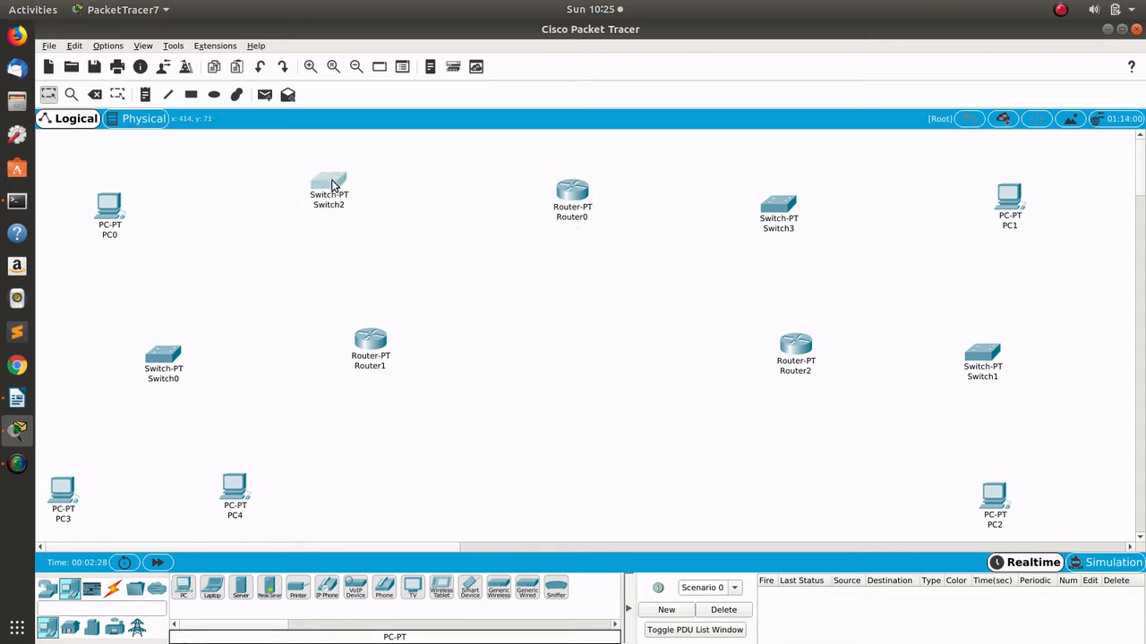
{"action": "left_click_drag", "start_coordinate": [111, 209], "coordinate": [109, 186]}
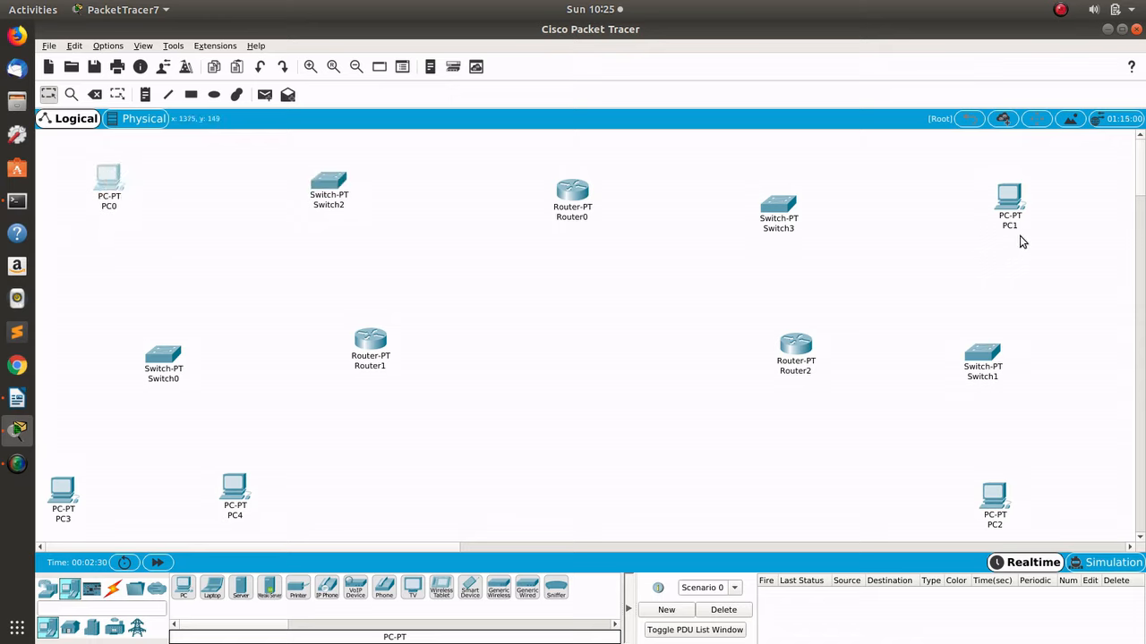
{"action": "left_click_drag", "start_coordinate": [792, 221], "coordinate": [789, 203]}
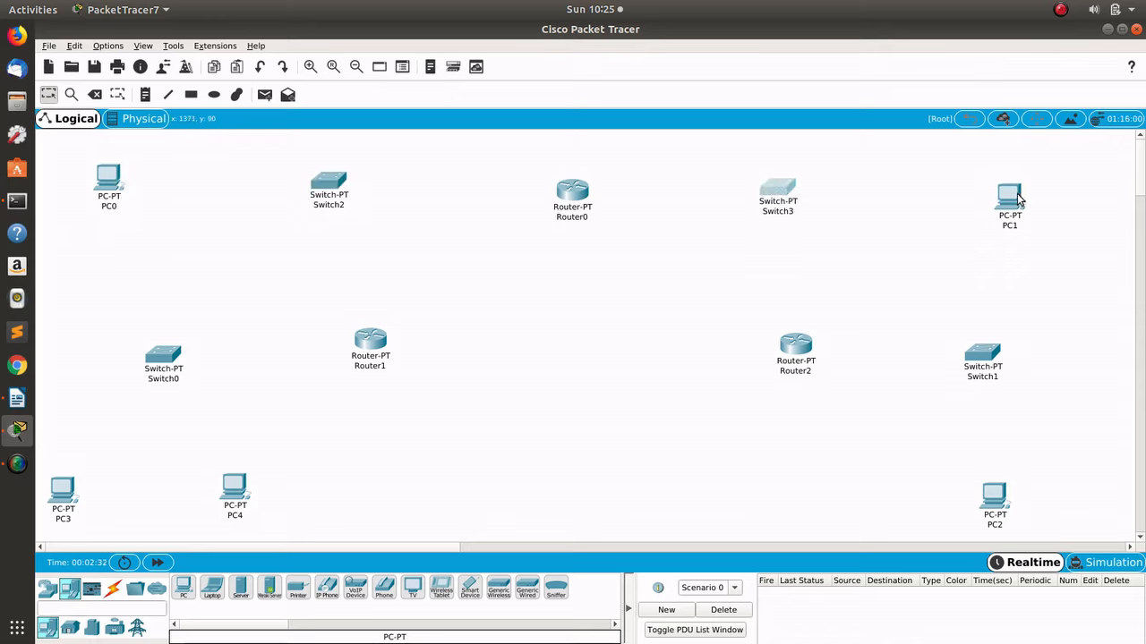
{"action": "left_click_drag", "start_coordinate": [1017, 198], "coordinate": [1018, 194]}
Step: Spread out the Router2 branch by moving Router2 inward and down, Switch1 outward and down, and PC2 outward
{"action": "left_click_drag", "start_coordinate": [992, 353], "coordinate": [1011, 346]}
{"action": "left_click", "coordinate": [780, 350]}
{"action": "left_click_drag", "start_coordinate": [795, 352], "coordinate": [742, 372]}
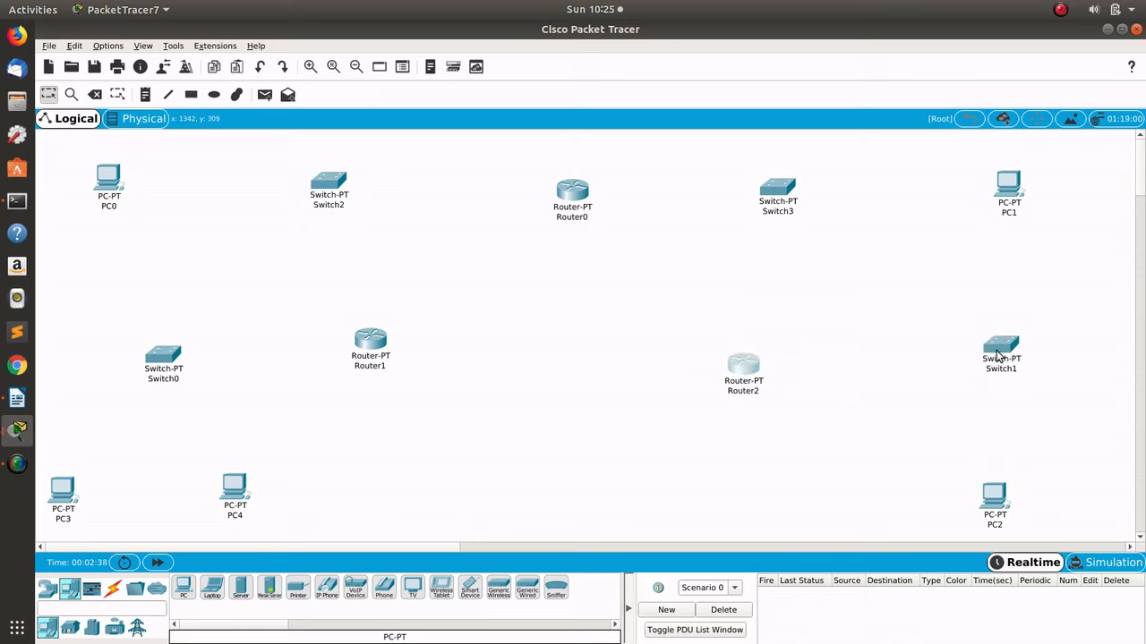
{"action": "left_click_drag", "start_coordinate": [996, 351], "coordinate": [991, 371]}
{"action": "left_click_drag", "start_coordinate": [1002, 501], "coordinate": [1031, 500]}
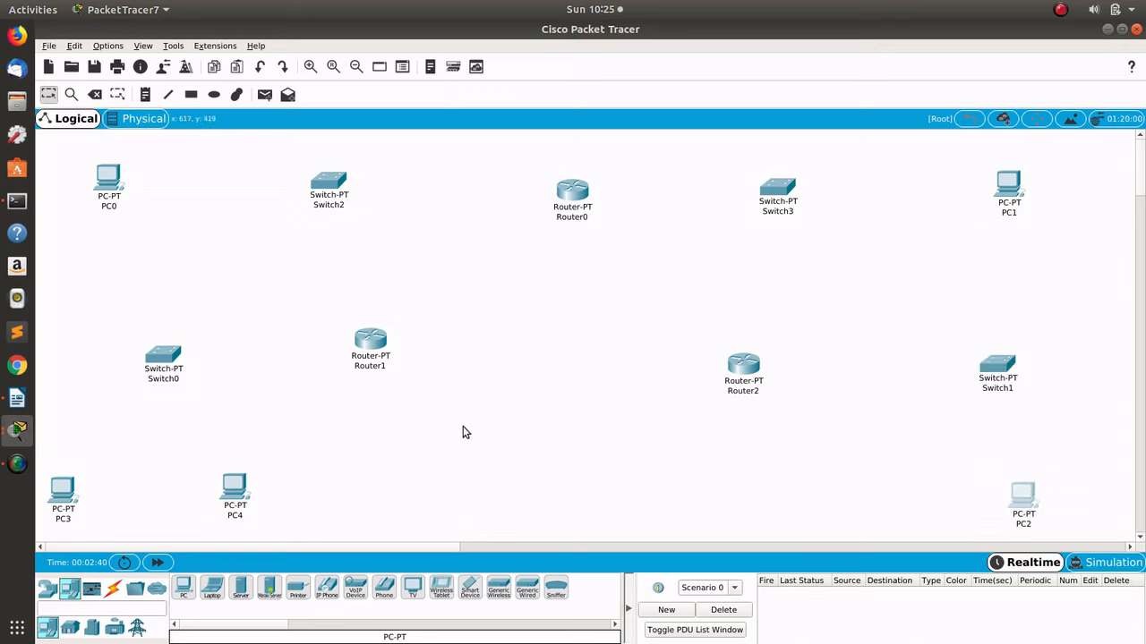
Step: Reposition the Router1 branch: move Router1 toward Switch0 and down, nudge Switch0, and adjust PC3 and PC4 beneath the switch
{"action": "left_click_drag", "start_coordinate": [366, 345], "coordinate": [343, 361]}
{"action": "left_click_drag", "start_coordinate": [159, 360], "coordinate": [162, 364]}
{"action": "left_click_drag", "start_coordinate": [250, 497], "coordinate": [257, 509]}
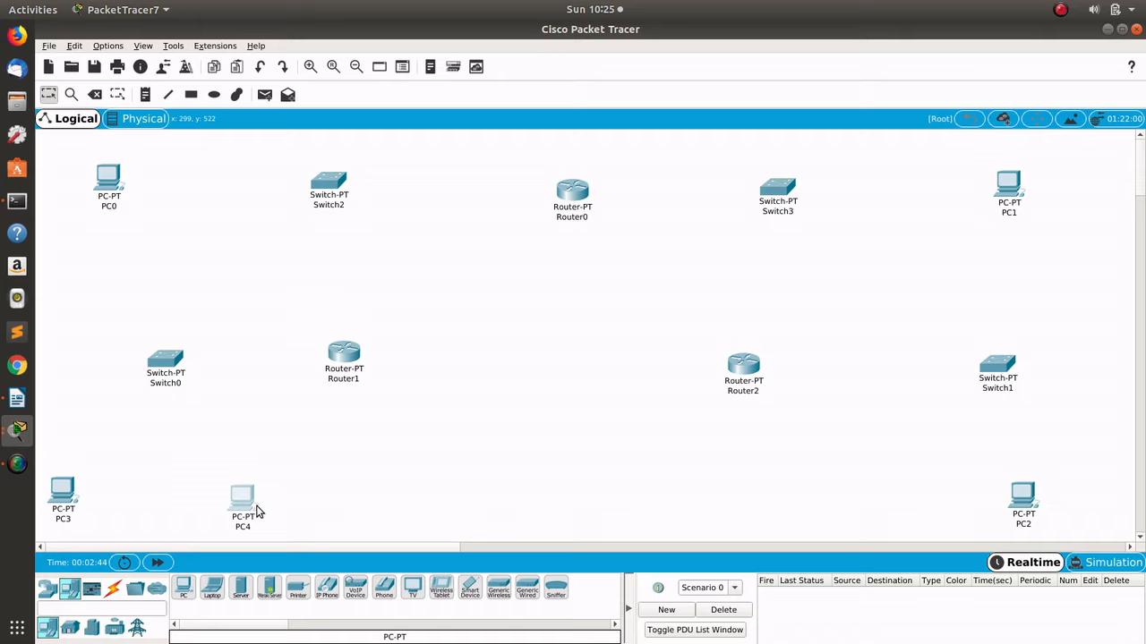
{"action": "left_click_drag", "start_coordinate": [63, 491], "coordinate": [75, 502]}
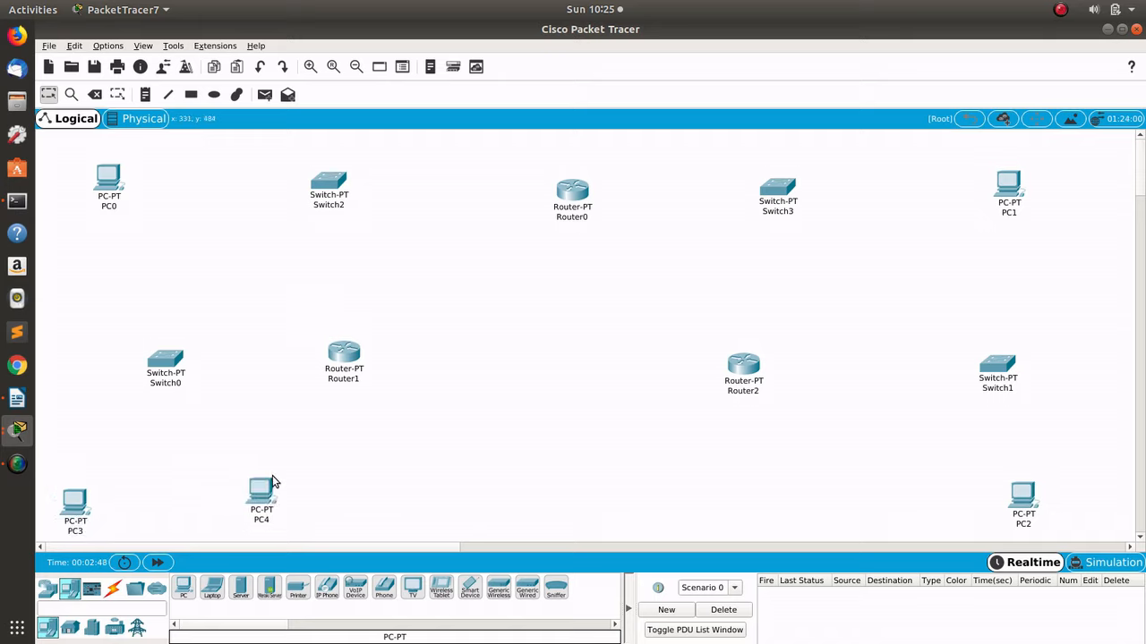
{"action": "mouse_move", "coordinate": [277, 491]}
{"action": "left_mouse_down"}
{"action": "mouse_move", "coordinate": [270, 480]}
{"action": "mouse_move", "coordinate": [275, 489]}
{"action": "left_mouse_up"}
Step: Connect PC3 and PC4 to Switch0 using the automatically chosen connection type
{"action": "left_click", "coordinate": [113, 588]}
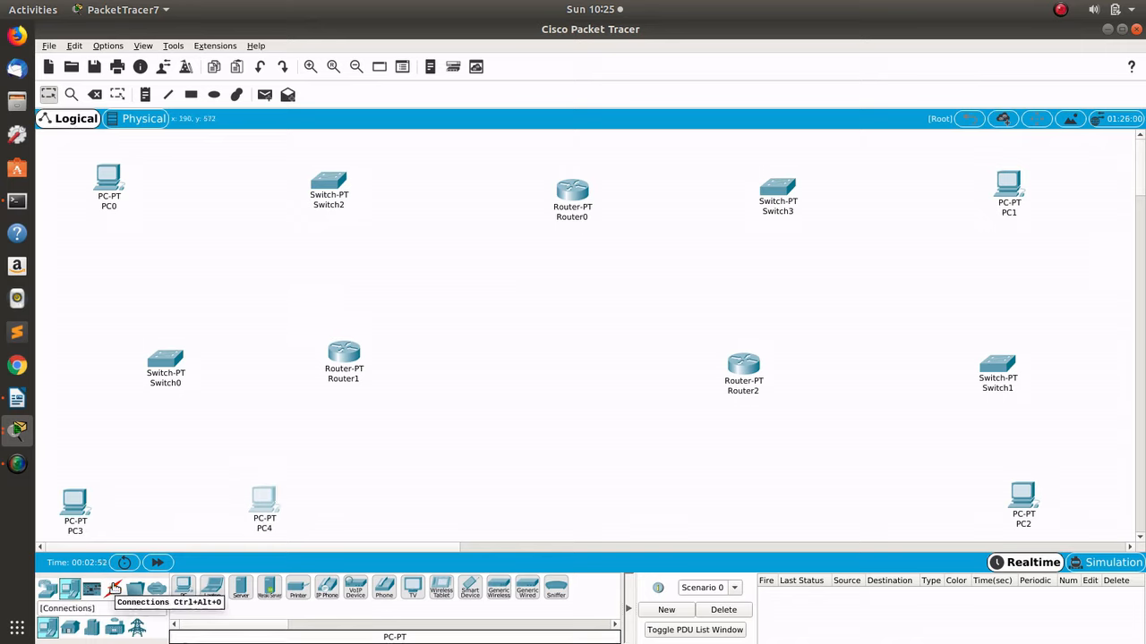
{"action": "left_click", "coordinate": [113, 588]}
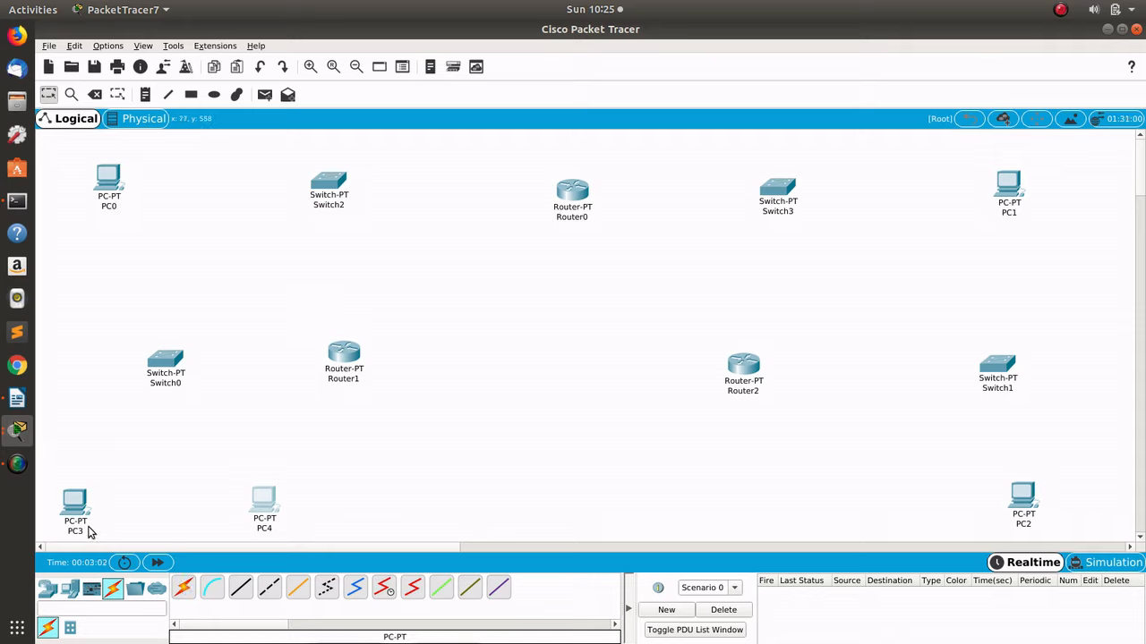
{"action": "left_click", "coordinate": [183, 587]}
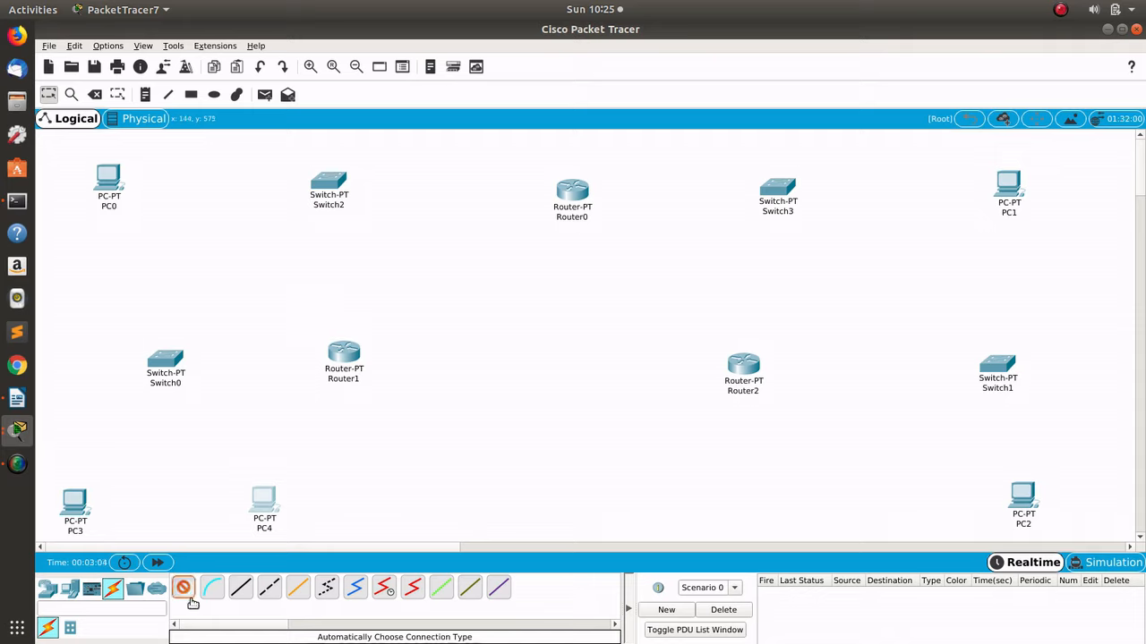
{"action": "left_click", "coordinate": [75, 504]}
{"action": "left_click", "coordinate": [163, 365]}
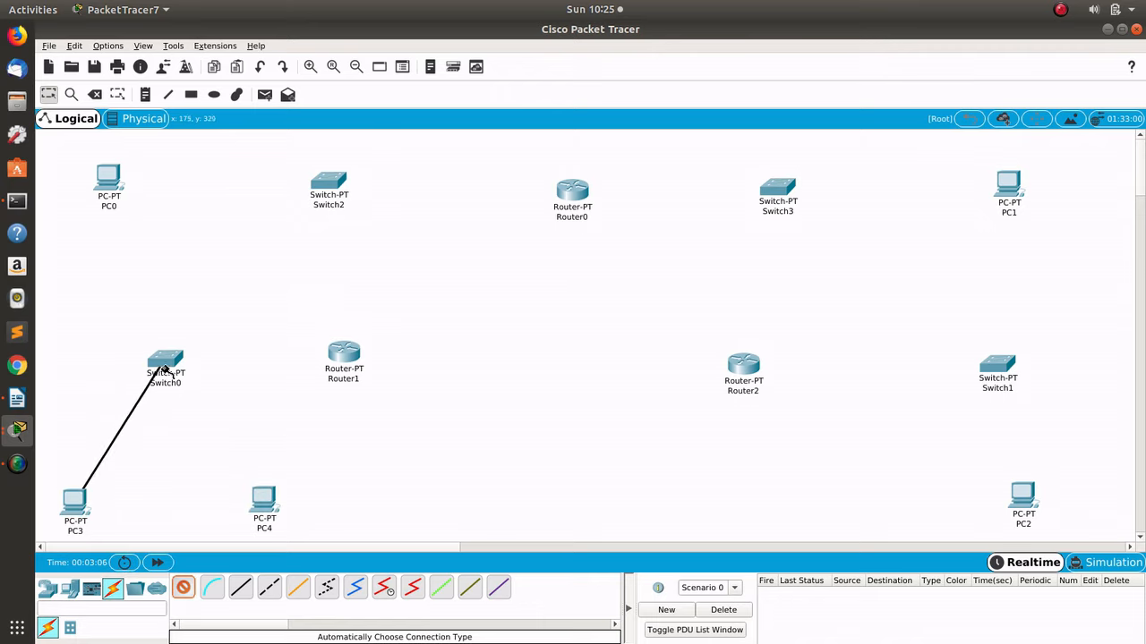
{"action": "left_click", "coordinate": [260, 497]}
{"action": "left_click", "coordinate": [178, 353]}
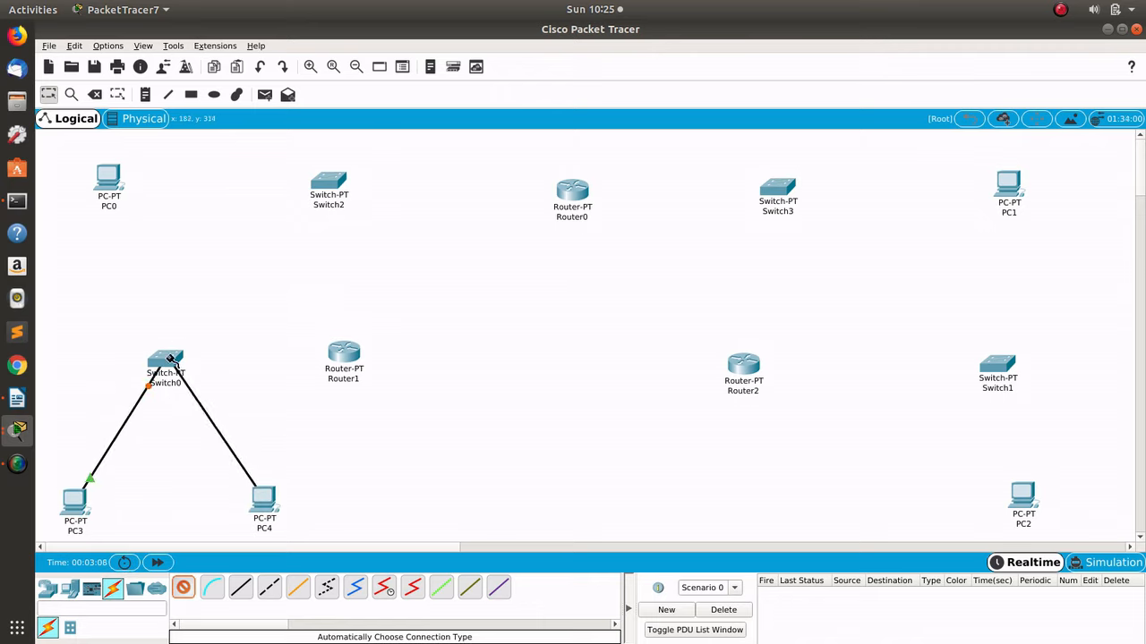
Step: Connect Switch0 to Router1, Router1 to Router0, and Router0 to Router2 using the automatically chosen connection type
{"action": "left_click", "coordinate": [172, 355]}
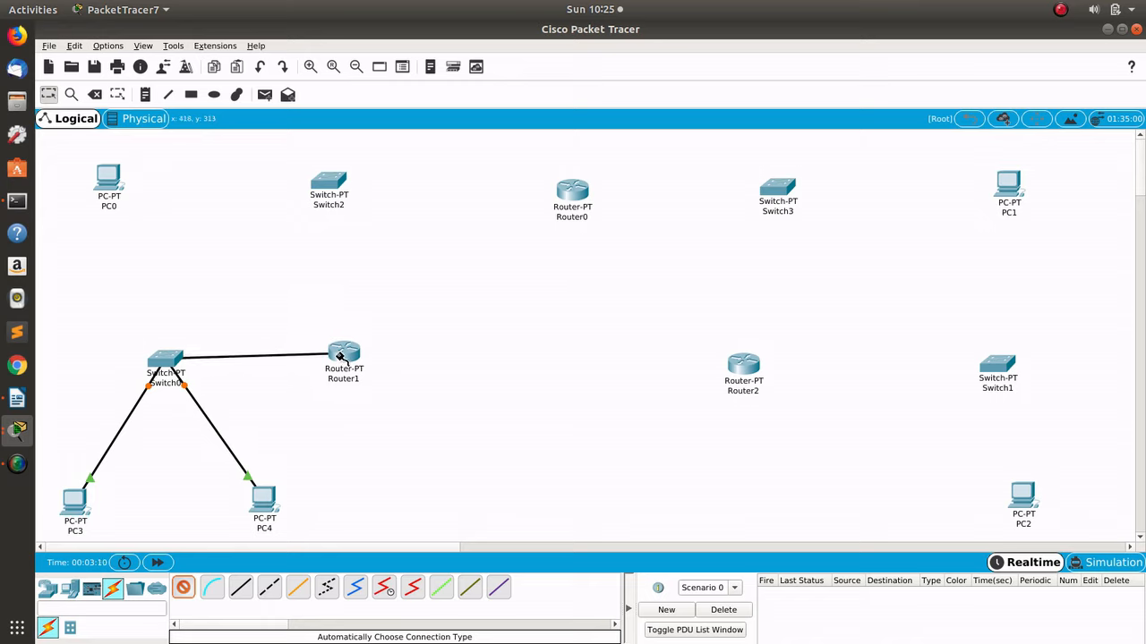
{"action": "left_click", "coordinate": [344, 356]}
{"action": "left_click", "coordinate": [349, 356]}
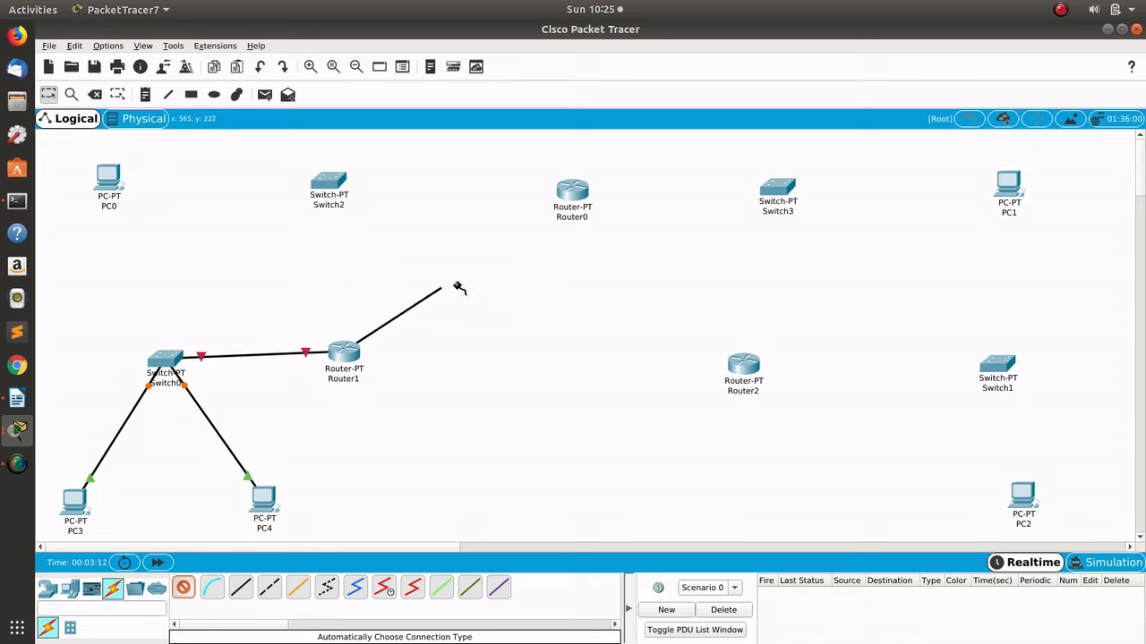
{"action": "left_click", "coordinate": [573, 192]}
{"action": "left_click", "coordinate": [574, 192]}
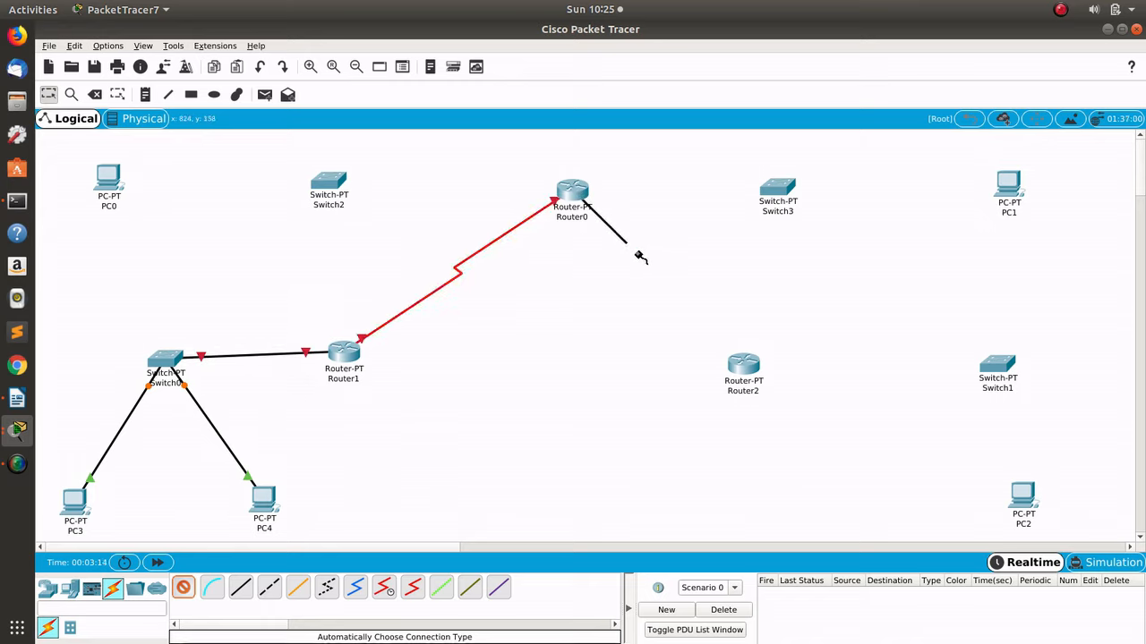
{"action": "left_click", "coordinate": [742, 364]}
Step: Connect Router2 to Switch1 and Switch1 to PC2 using the automatically chosen connection type
{"action": "left_click", "coordinate": [743, 365]}
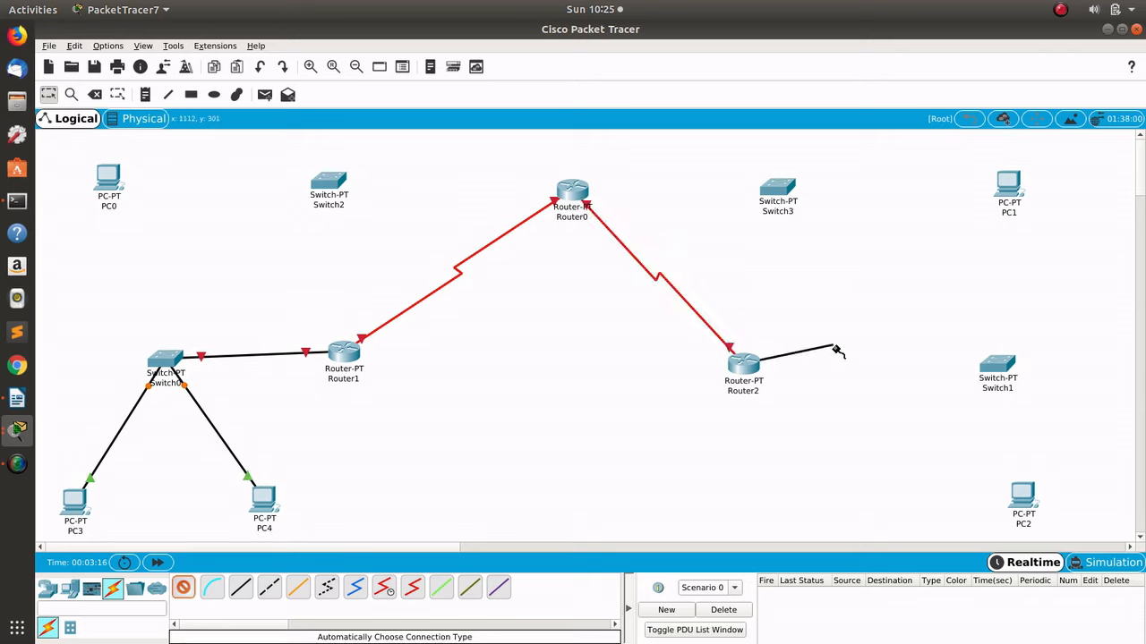
{"action": "left_click", "coordinate": [998, 366]}
{"action": "left_click", "coordinate": [1000, 370]}
{"action": "left_click", "coordinate": [1023, 490]}
Step: Connect the upper row in a chain with automatic connections: PC1 to Switch3, Switch3 to Router0, Router0 to Switch2, and Switch2 to PC0
{"action": "left_click", "coordinate": [1009, 190]}
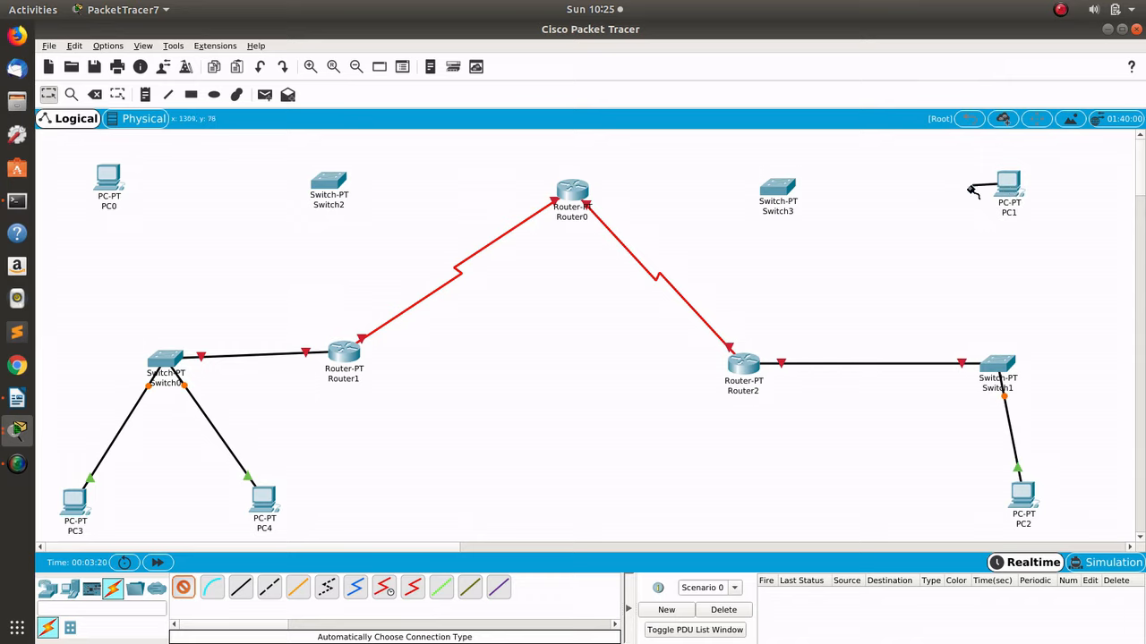
{"action": "left_click", "coordinate": [775, 189]}
{"action": "left_click", "coordinate": [765, 191]}
{"action": "left_click", "coordinate": [572, 190]}
{"action": "left_click", "coordinate": [573, 190]}
{"action": "left_click", "coordinate": [328, 182]}
{"action": "left_click", "coordinate": [329, 182]}
{"action": "left_click", "coordinate": [107, 178]}
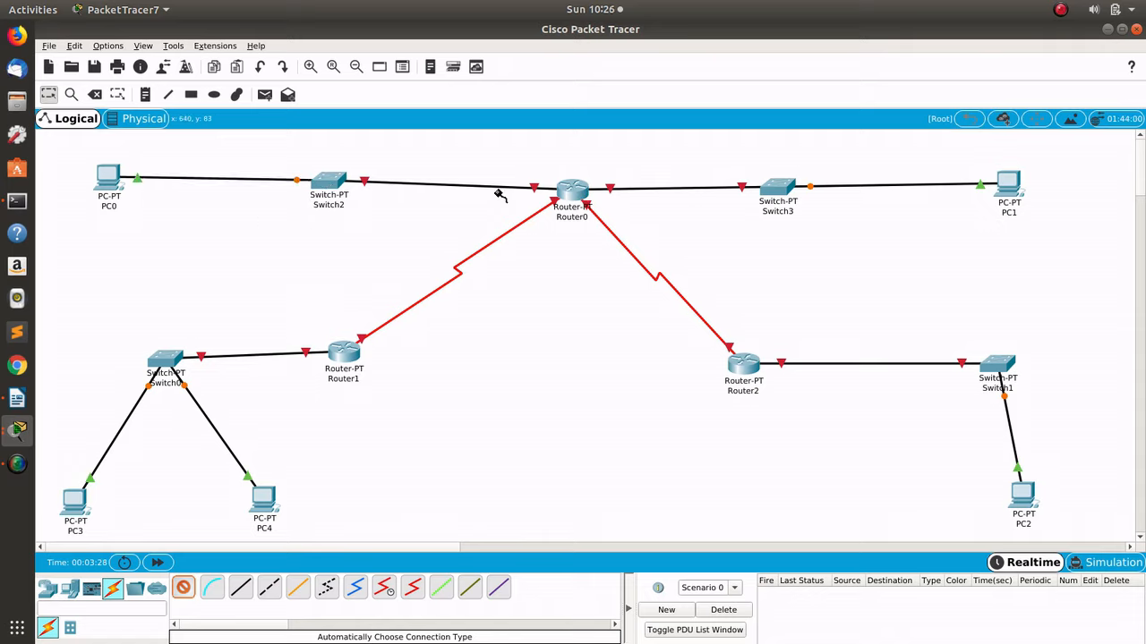
{"action": "mouse_move", "coordinate": [321, 182]}
{"action": "key", "text": "Escape"}
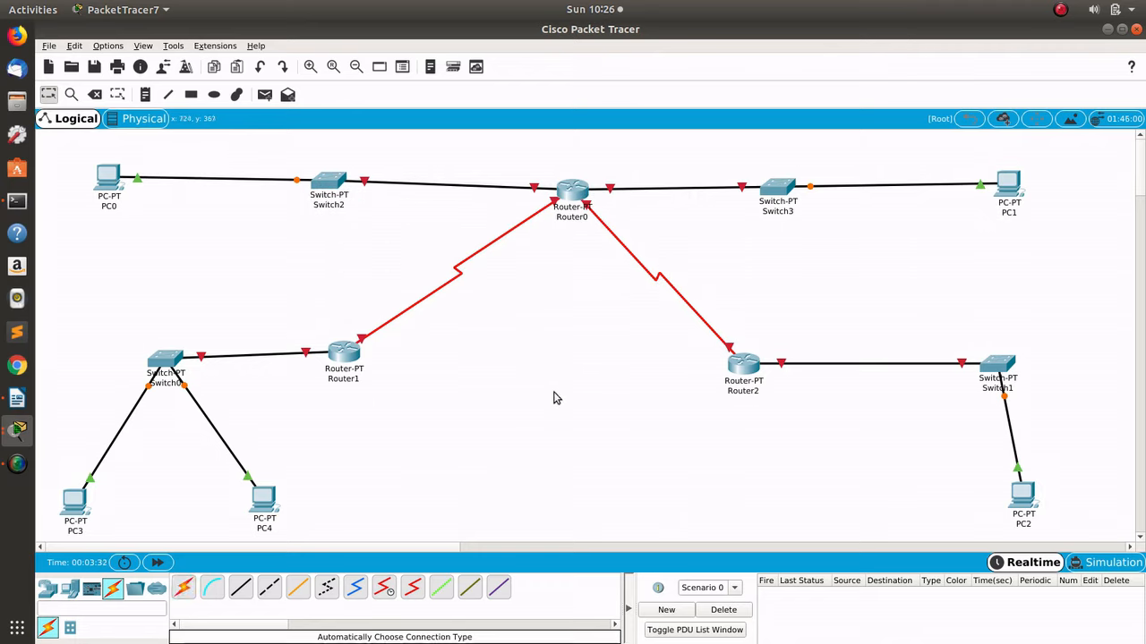
Step: Straighten the links by moving Router2 and Switch1 slightly down and Switch3 and PC1 slightly up
{"action": "left_click_drag", "start_coordinate": [743, 380], "coordinate": [744, 392]}
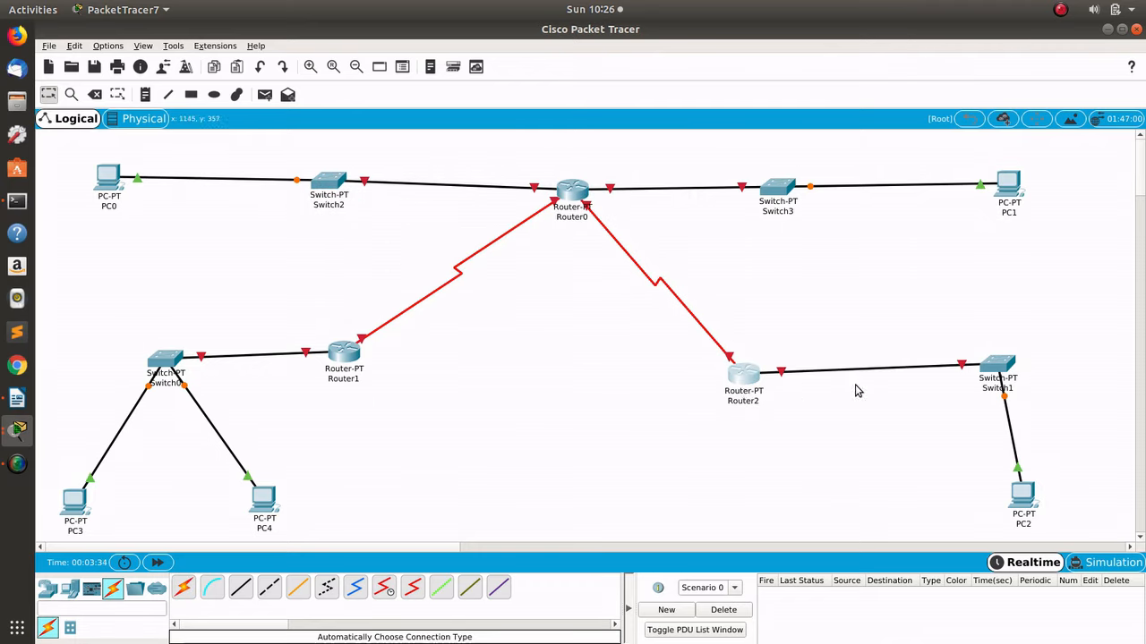
{"action": "left_click_drag", "start_coordinate": [1018, 375], "coordinate": [1030, 385]}
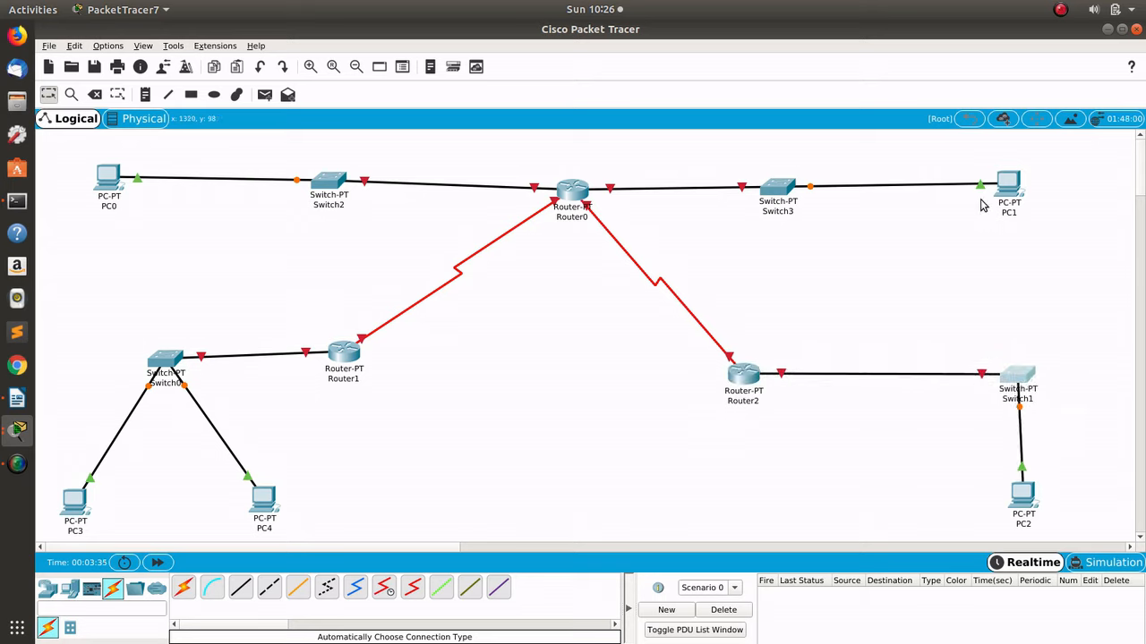
{"action": "left_click_drag", "start_coordinate": [780, 193], "coordinate": [780, 184]}
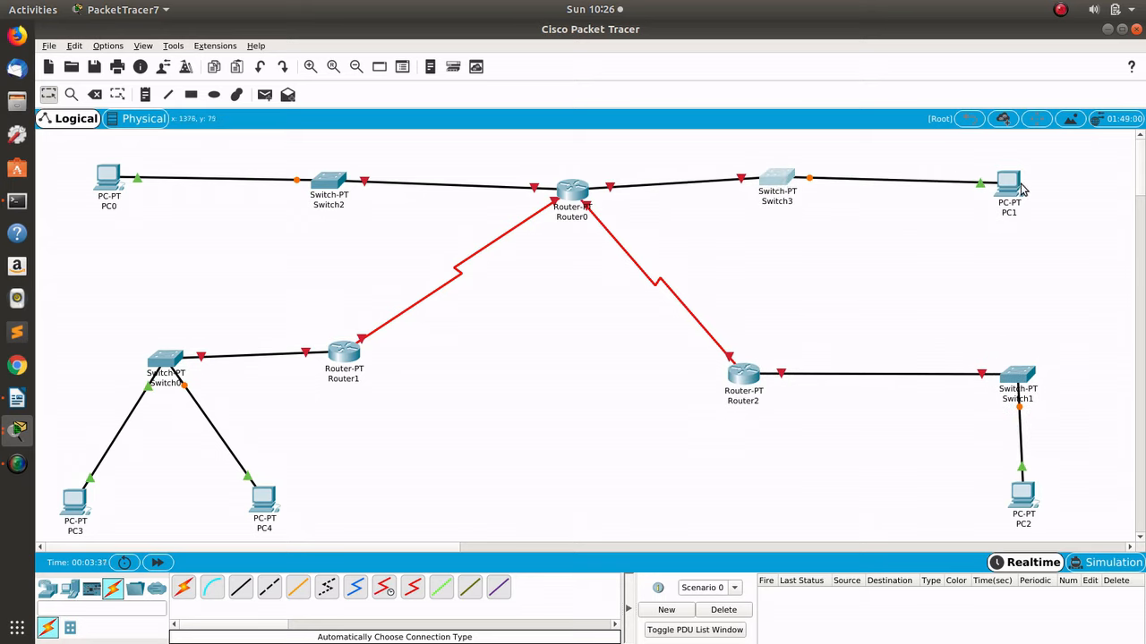
{"action": "left_click_drag", "start_coordinate": [1022, 188], "coordinate": [1025, 183]}
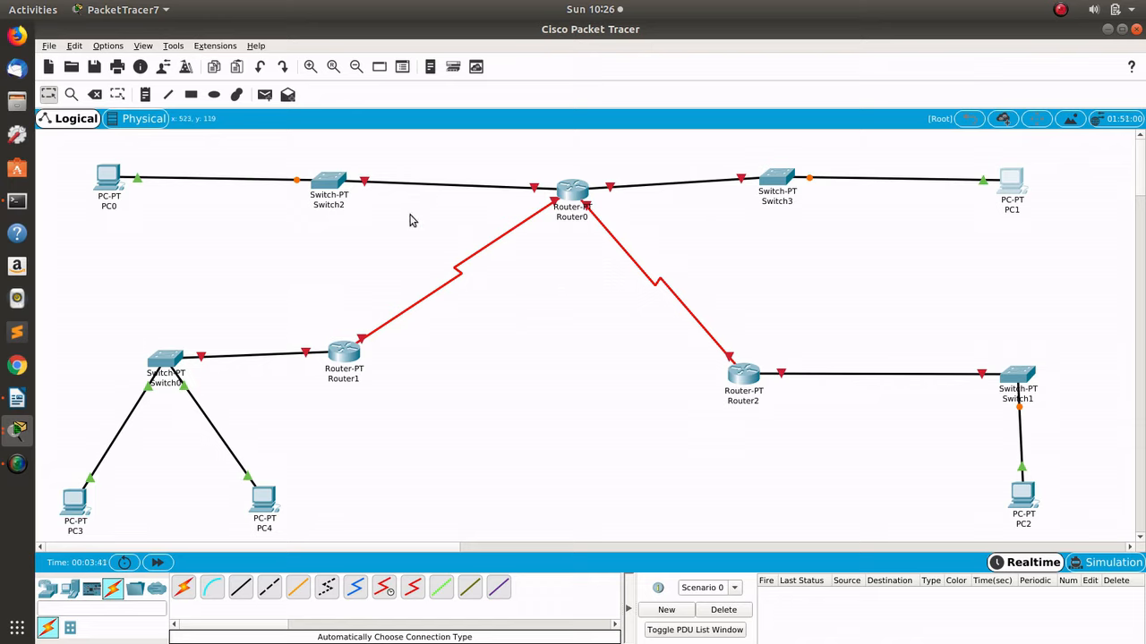
Step: Try to send a simple PDU from PC0 to Router0
{"action": "key", "text": "p"}
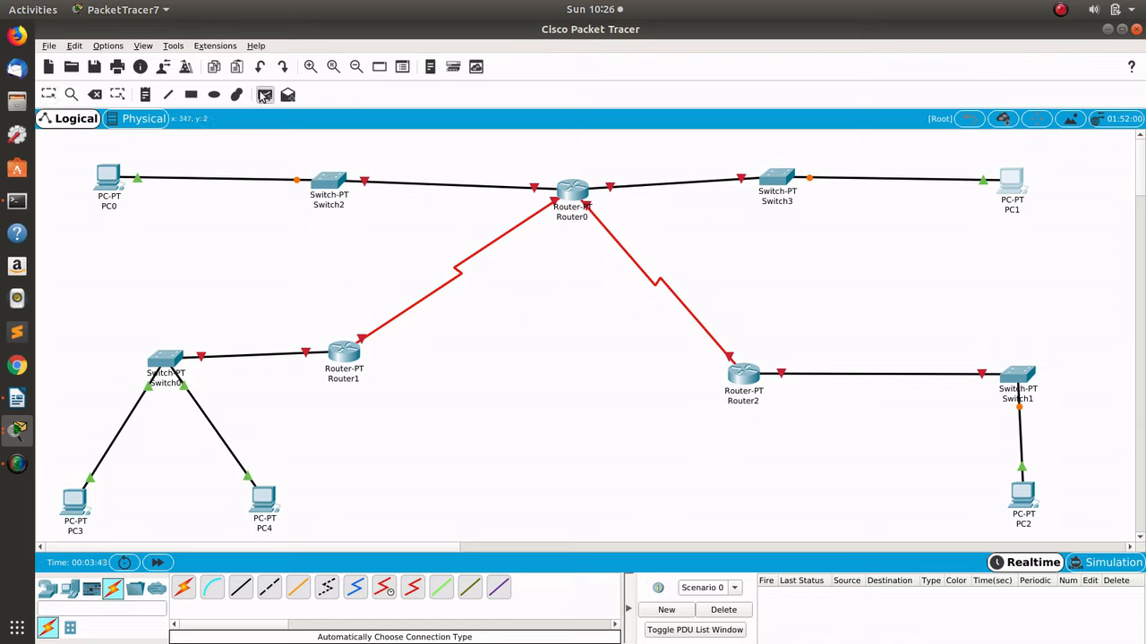
{"action": "left_click", "coordinate": [107, 179]}
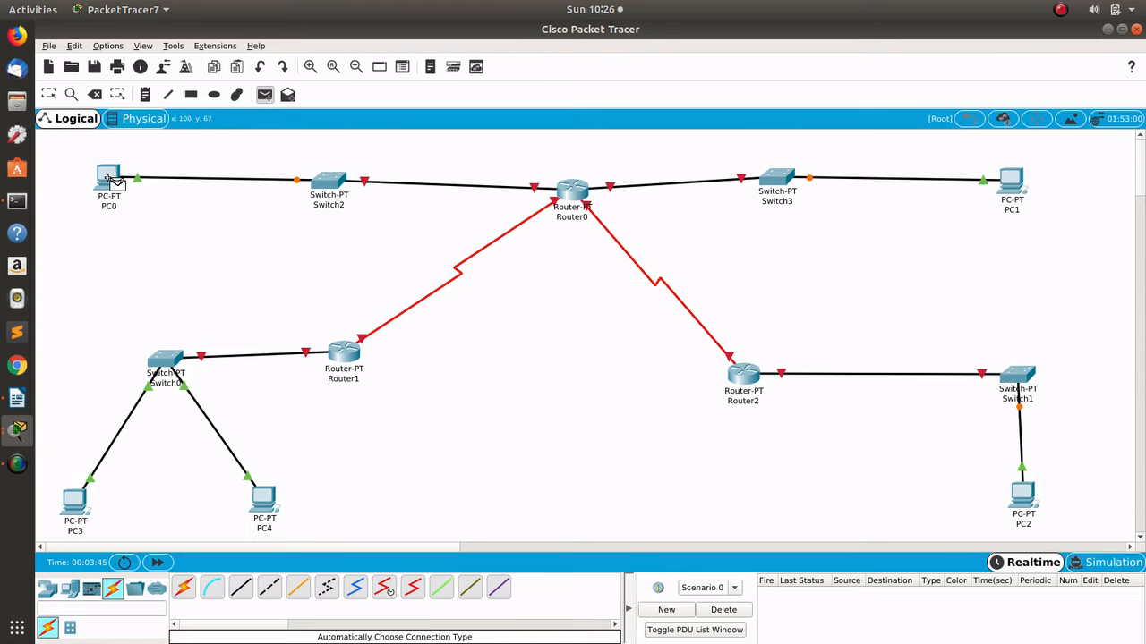
{"action": "left_click", "coordinate": [573, 187]}
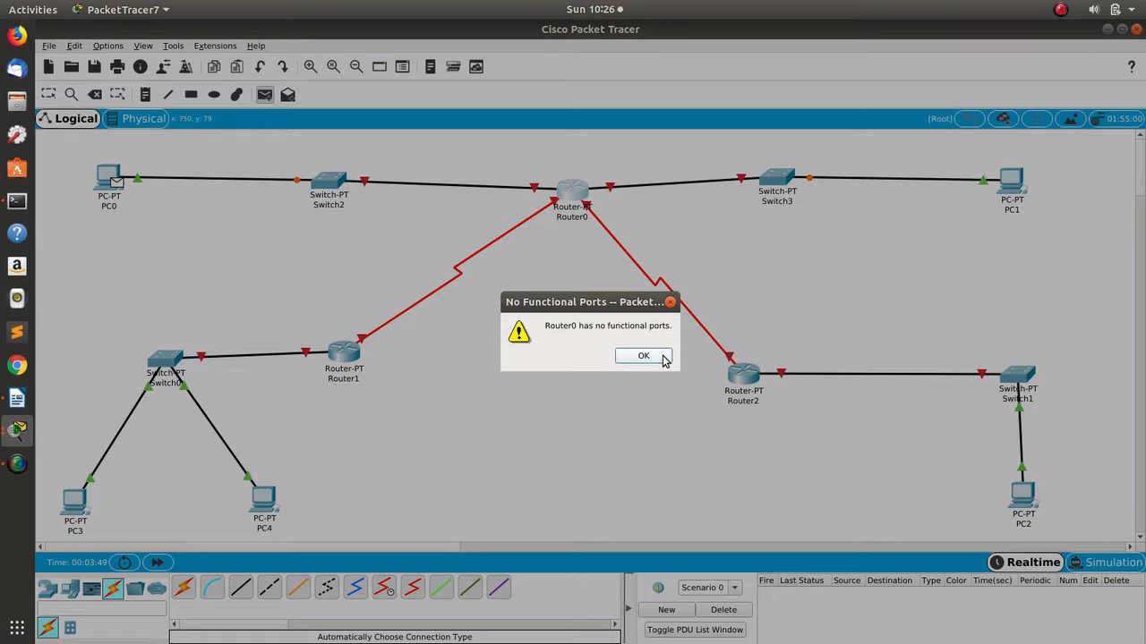
{"action": "left_click", "coordinate": [643, 356]}
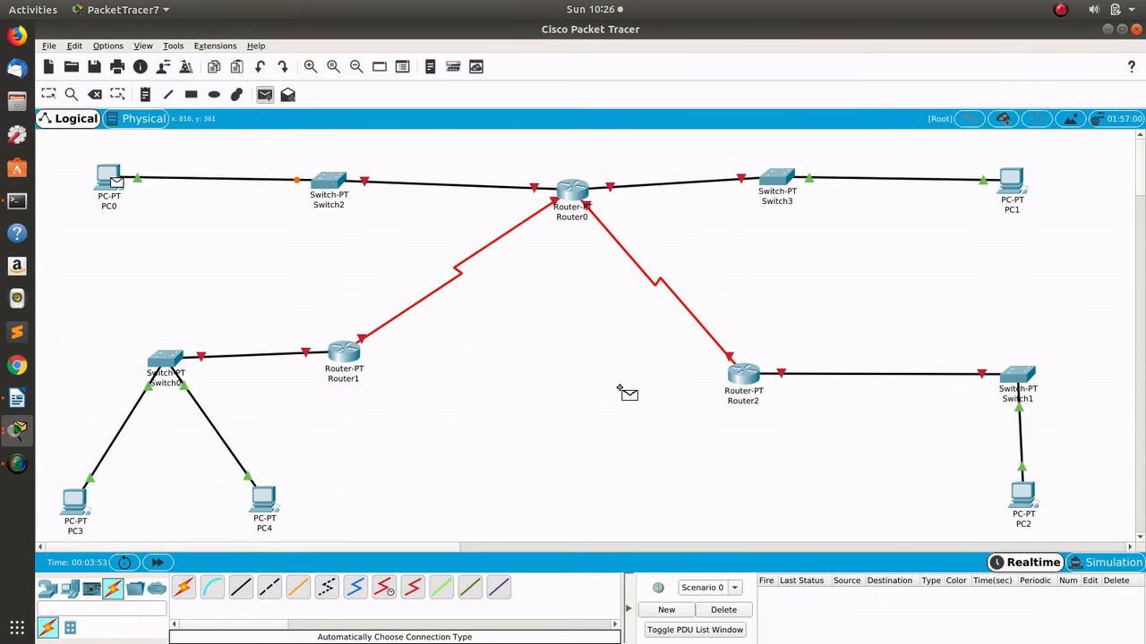
{"action": "key", "text": "Escape"}
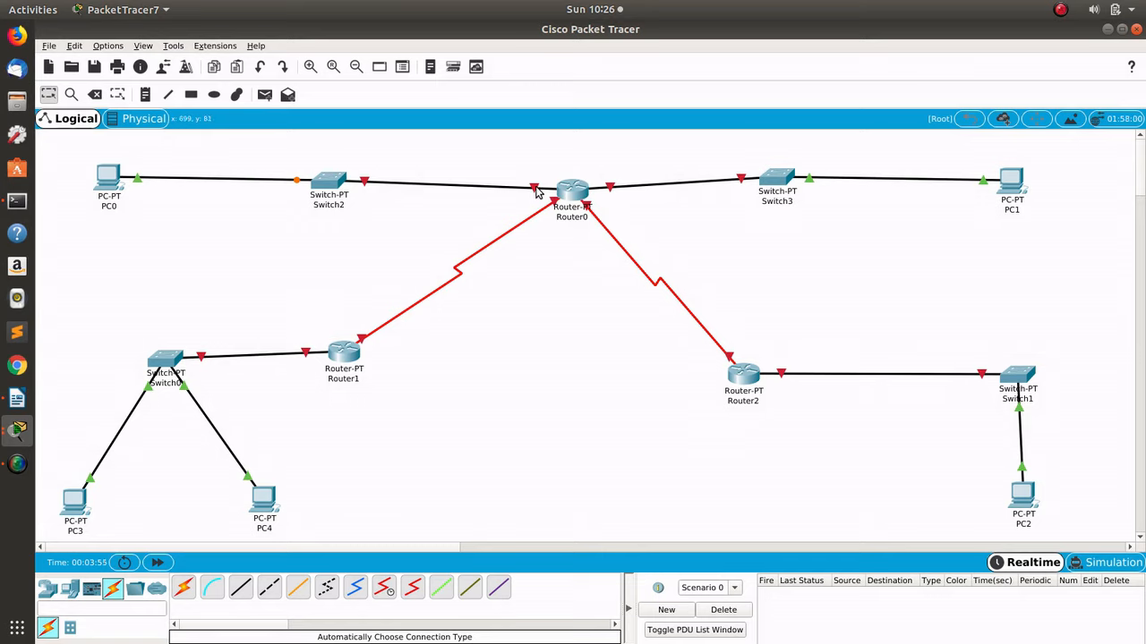
Step: Place a note reading "Fa 1/0" beside Router0's port on the link to Switch2
{"action": "mouse_move", "coordinate": [535, 192]}
{"action": "key", "text": "n"}
{"action": "left_click", "coordinate": [512, 170]}
{"action": "type", "text": "Fa"}
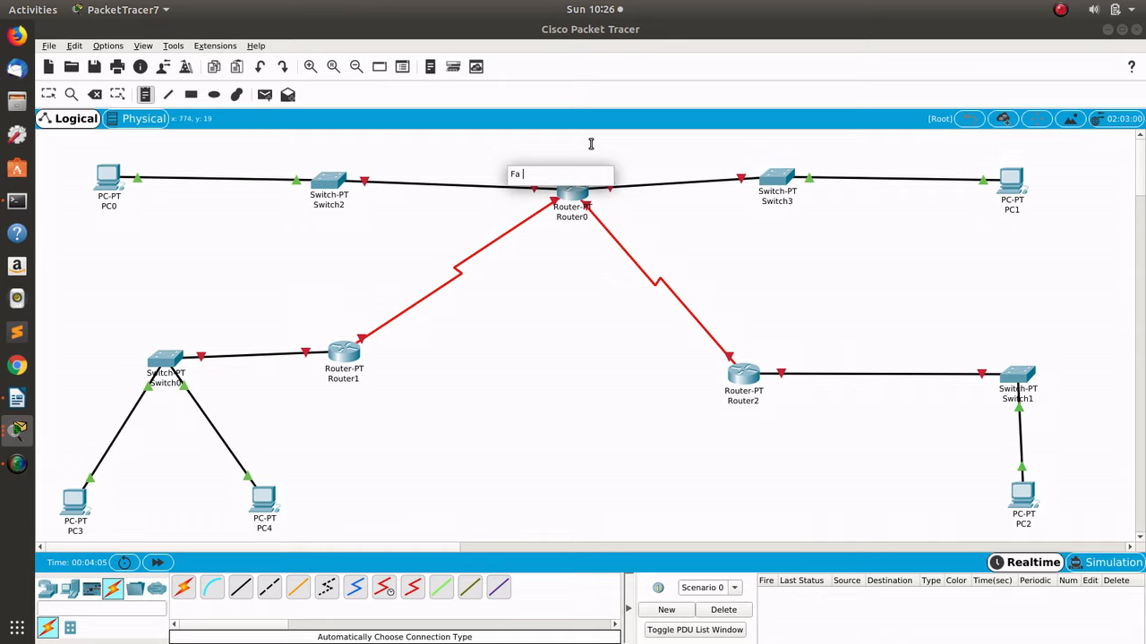
{"action": "type", "text": " 1/0"}
{"action": "key", "text": "Escape"}
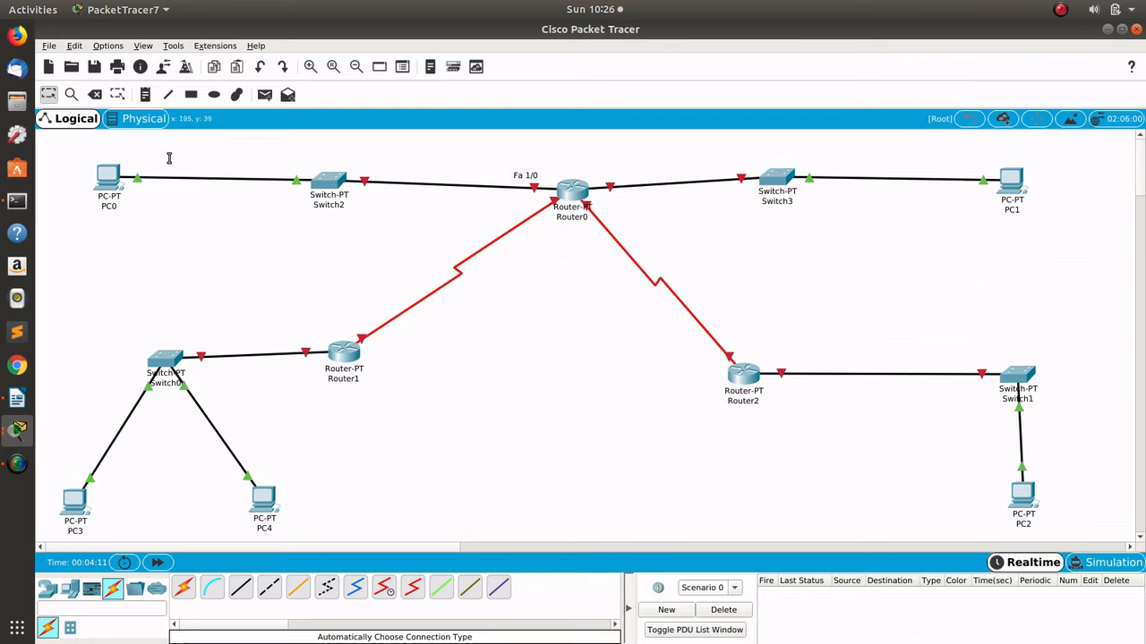
Step: Open the saved network file Tutorial.pkt, discarding the unsaved changes to the current network
{"action": "left_click", "coordinate": [49, 46]}
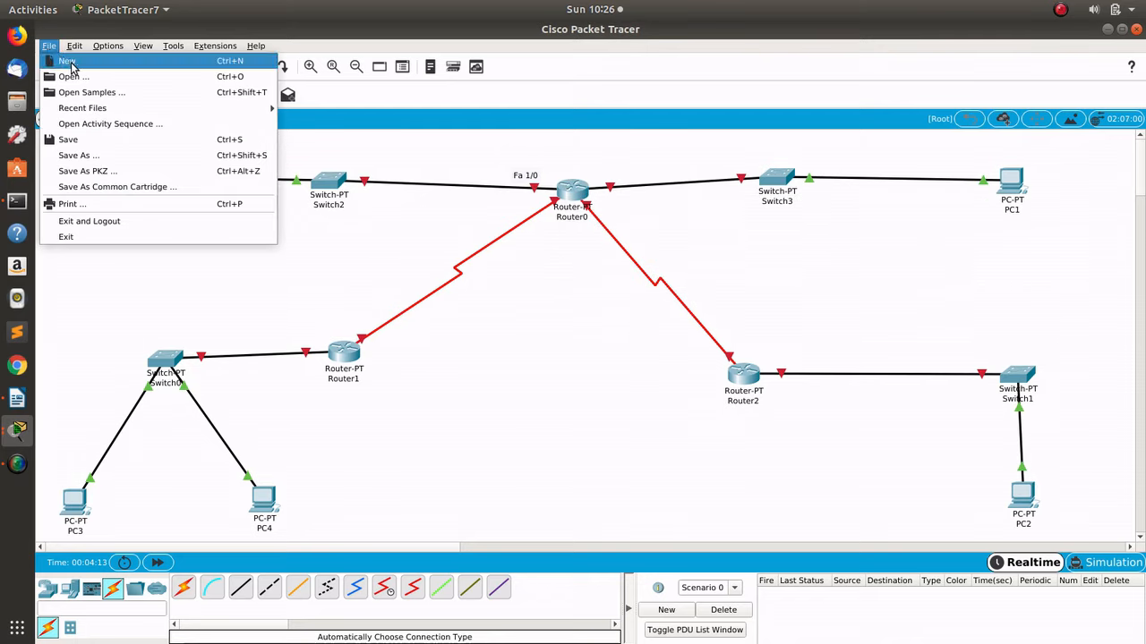
{"action": "left_click", "coordinate": [79, 79]}
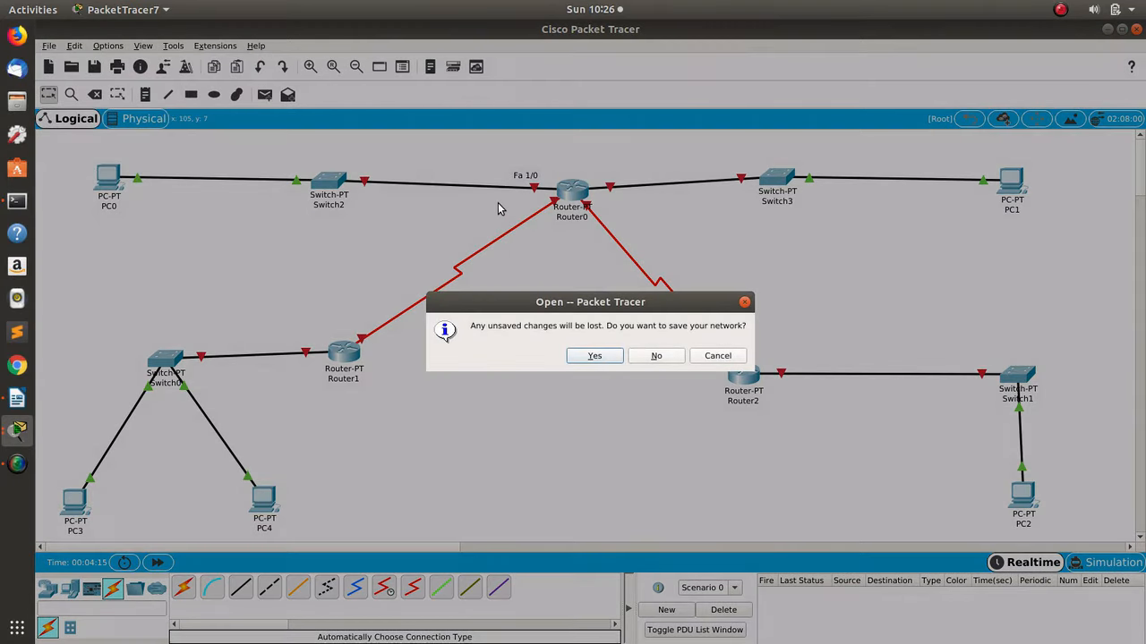
{"action": "left_click", "coordinate": [657, 357]}
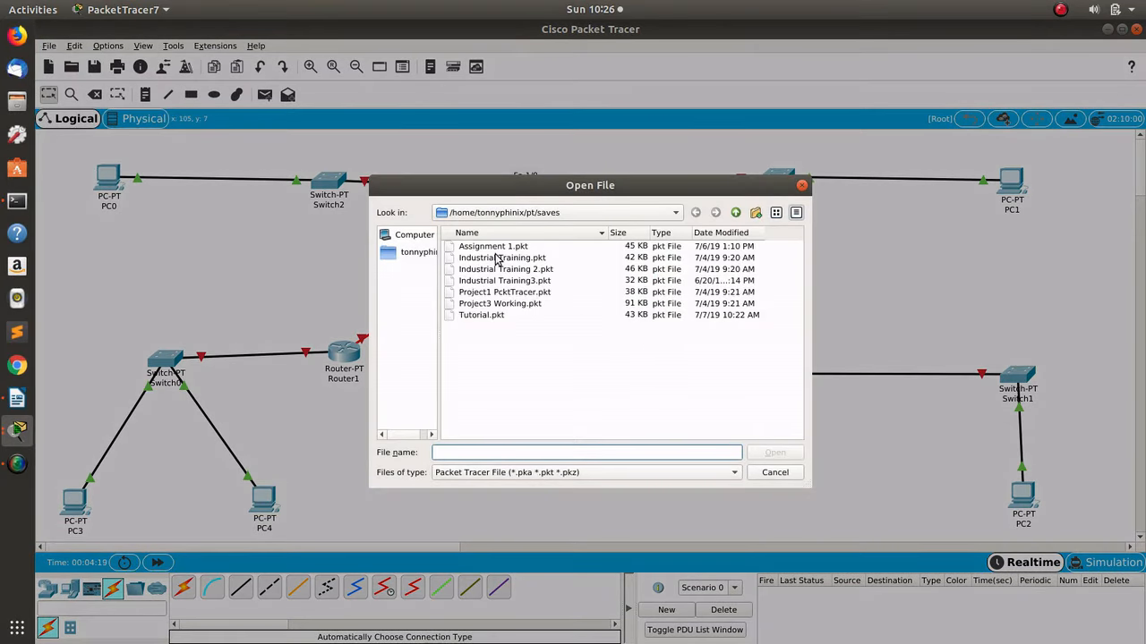
{"action": "left_click", "coordinate": [483, 315]}
{"action": "left_click", "coordinate": [777, 454]}
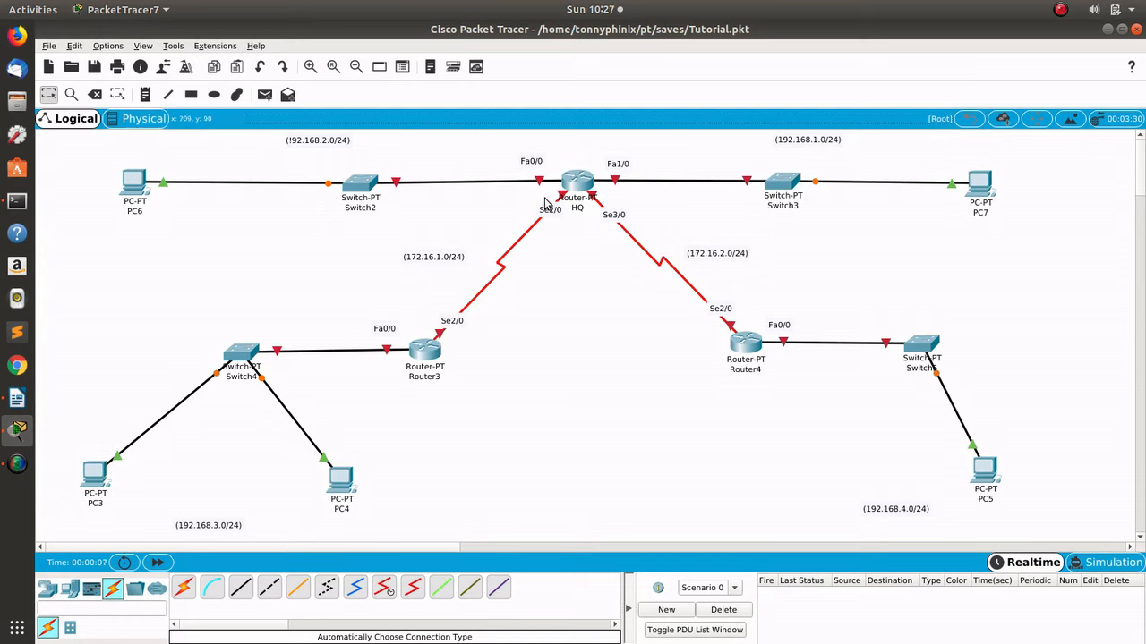
Step: Compare the opened topology's port labels and network addresses with the reference diagram in LibreOffice Writer, and return to Packet Tracer
{"action": "mouse_move", "coordinate": [539, 181]}
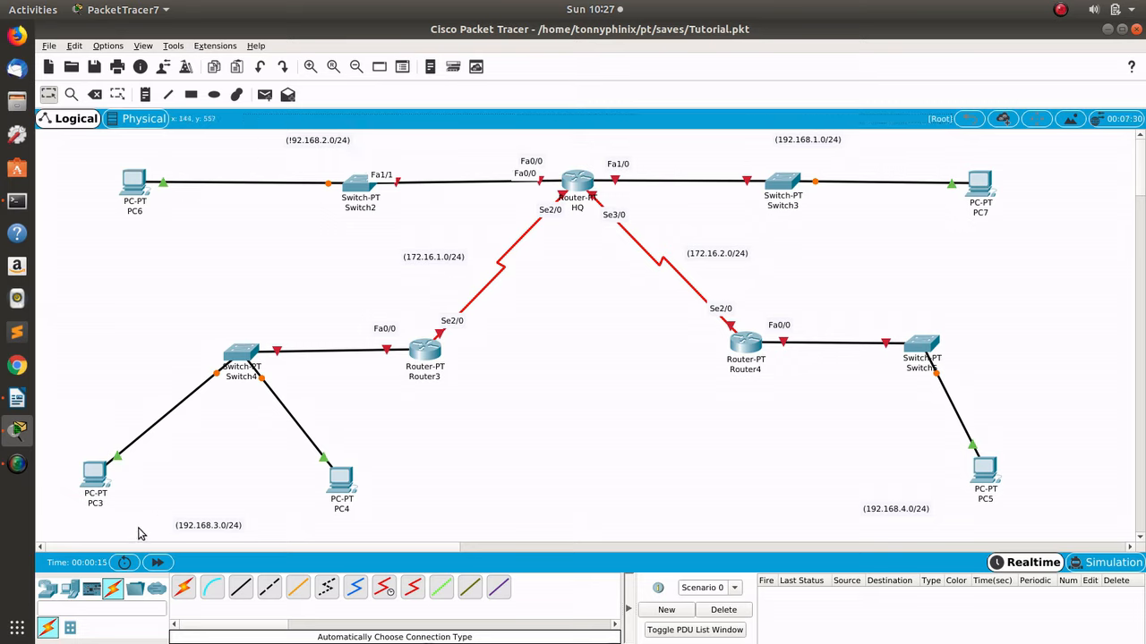
{"action": "left_click", "coordinate": [16, 399]}
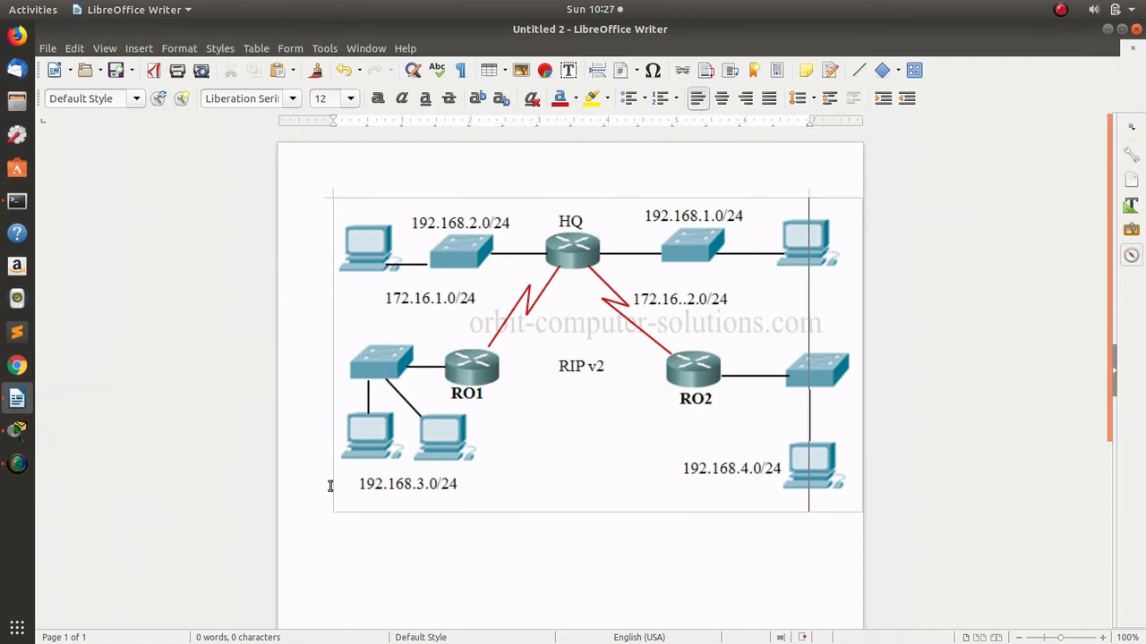
{"action": "left_click", "coordinate": [33, 429]}
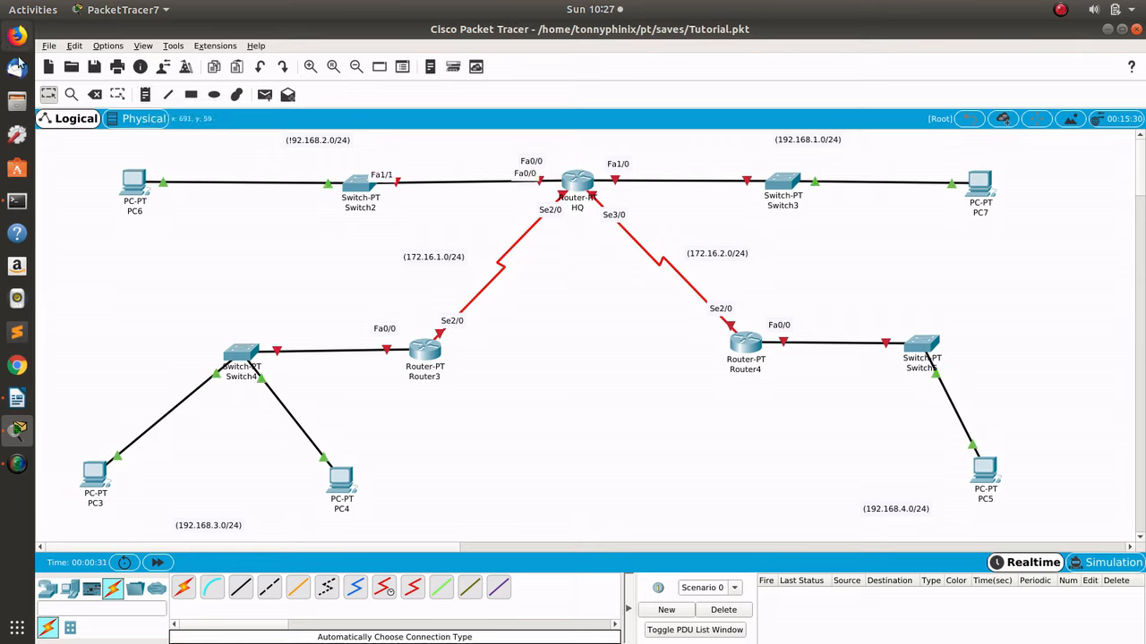
Step: Place a note reading "Netmatta Computer" in the empty area below PC6
{"action": "left_click", "coordinate": [146, 100]}
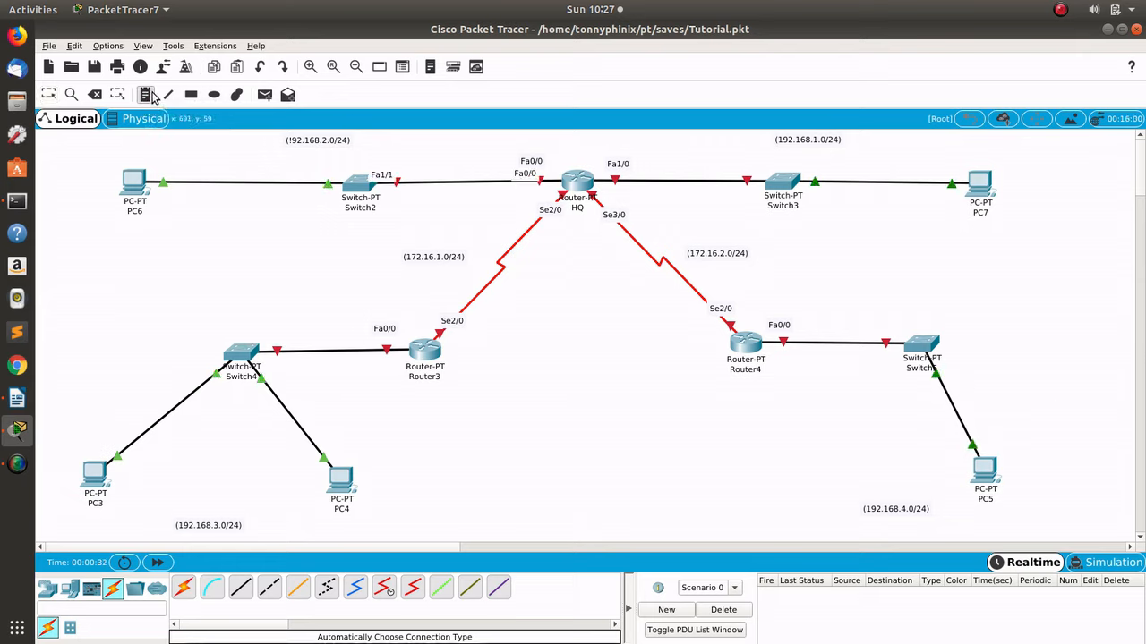
{"action": "left_click", "coordinate": [102, 244]}
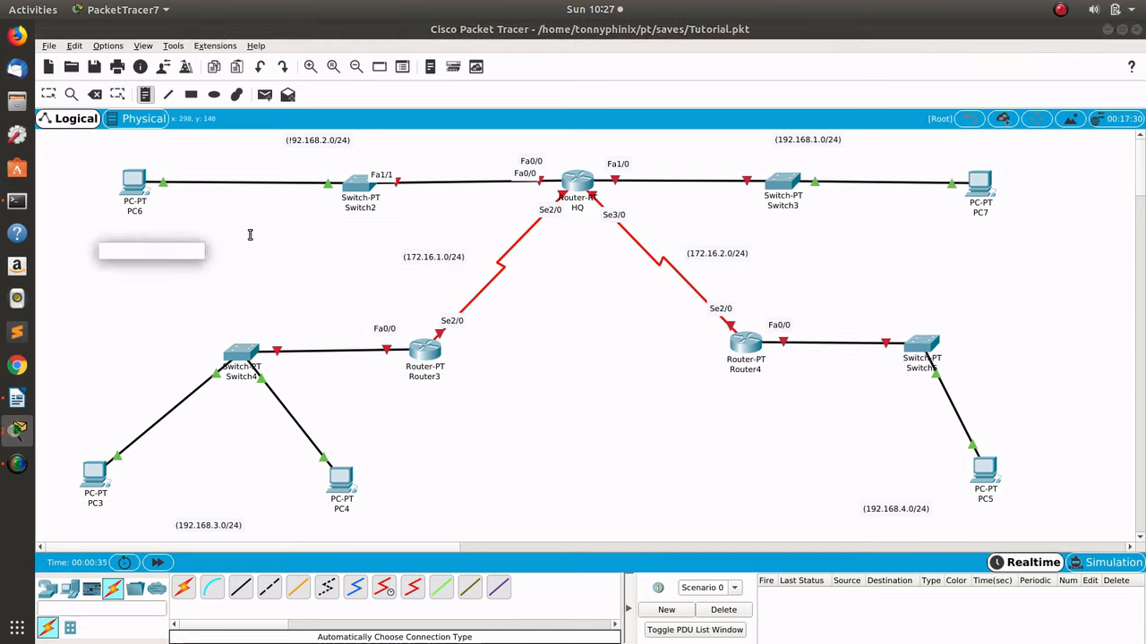
{"action": "type", "text": "Netmataa Computer"}
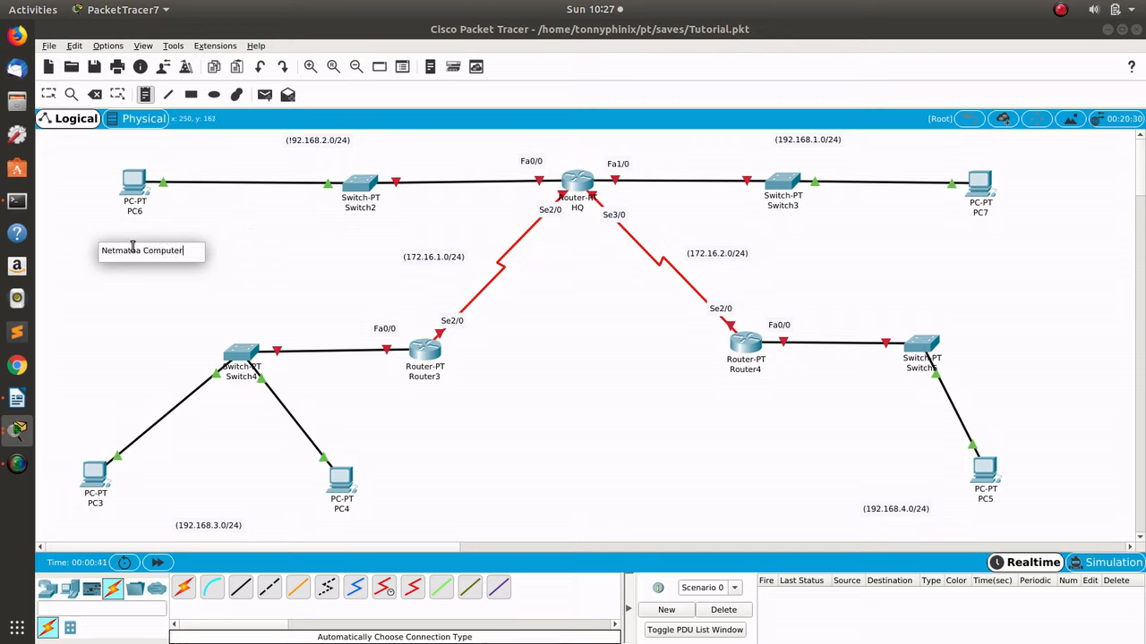
{"action": "key", "text": "Home"}
{"action": "left_click", "coordinate": [134, 248]}
{"action": "key", "text": "BackSpace"}
{"action": "type", "text": "t"}
{"action": "left_click_drag", "start_coordinate": [140, 258], "coordinate": [96, 251]}
{"action": "left_click", "coordinate": [110, 273]}
Step: Clear all text from the note below PC6 to remove it from the workspace
{"action": "left_click", "coordinate": [181, 255]}
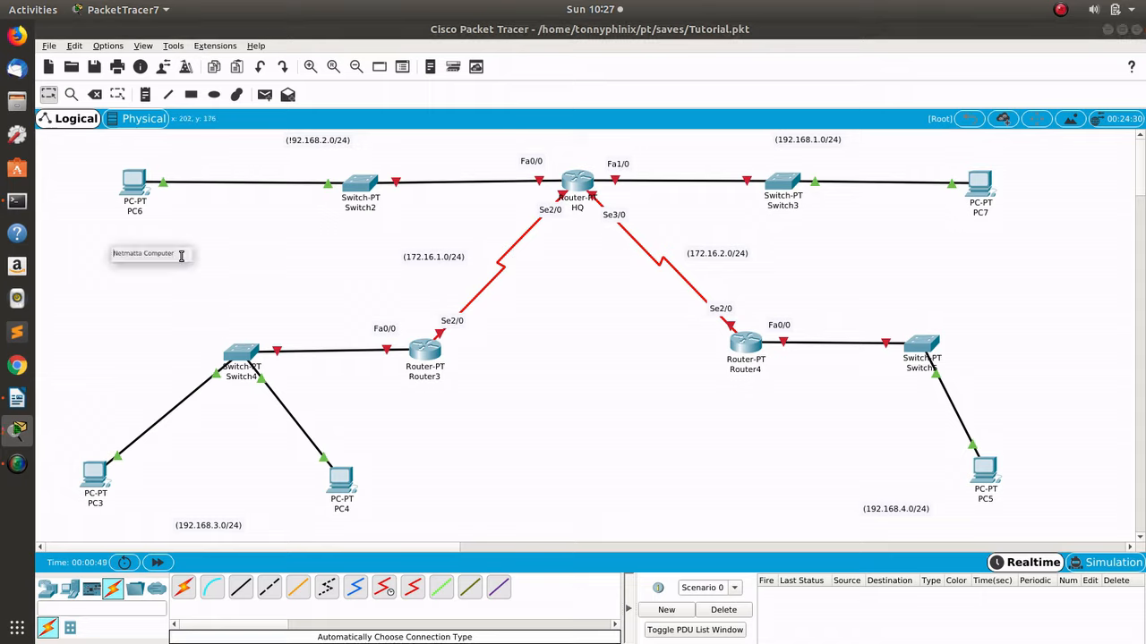
{"action": "key", "text": "Delete"}
{"action": "key", "text": "Delete"}
{"action": "key", "text": "Delete"}
{"action": "key", "text": "Delete"}
{"action": "key", "text": "Delete"}
{"action": "key", "text": "Delete"}
{"action": "key", "text": "Delete"}
{"action": "key", "text": "Delete"}
{"action": "key", "text": "Delete"}
{"action": "key", "text": "Delete"}
{"action": "key", "text": "Delete"}
{"action": "key", "text": "Delete"}
{"action": "key", "text": "Delete"}
{"action": "key", "text": "Delete"}
{"action": "key", "text": "Delete"}
{"action": "key", "text": "Delete"}
{"action": "key", "text": "Delete"}
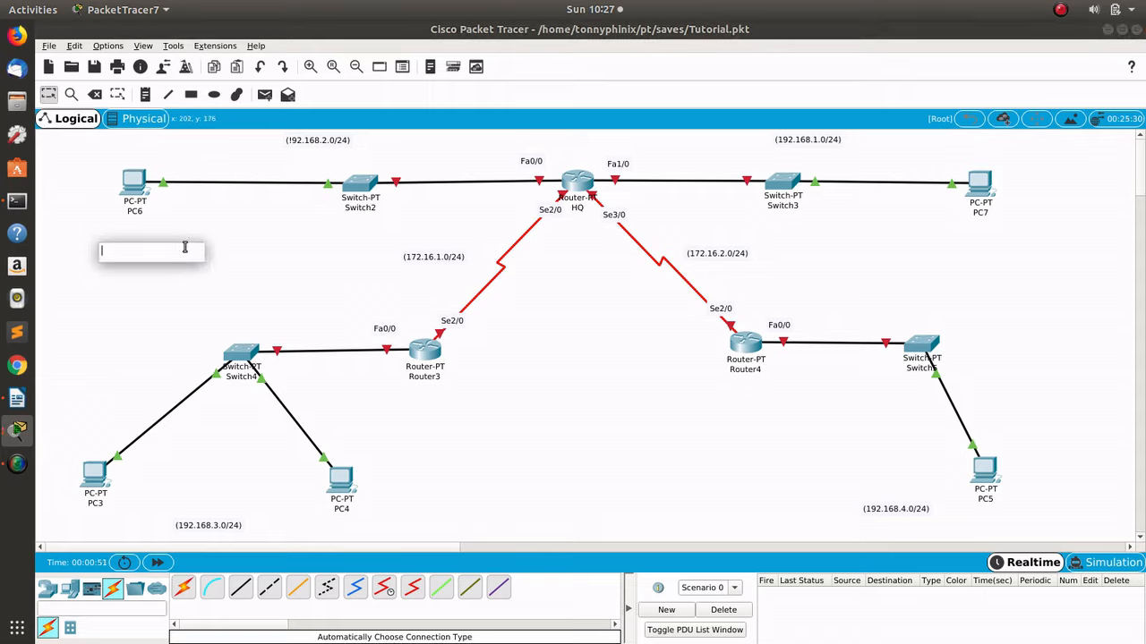
{"action": "left_click", "coordinate": [236, 261]}
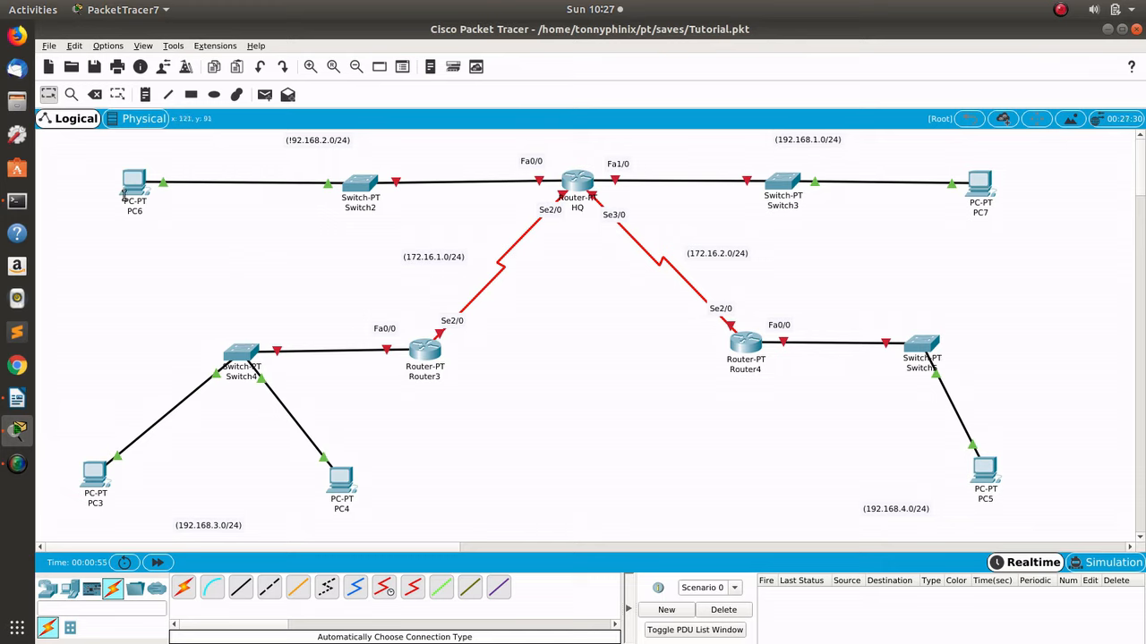
{"action": "left_click_drag", "start_coordinate": [108, 158], "coordinate": [324, 192]}
{"action": "left_click_drag", "start_coordinate": [78, 141], "coordinate": [574, 205]}
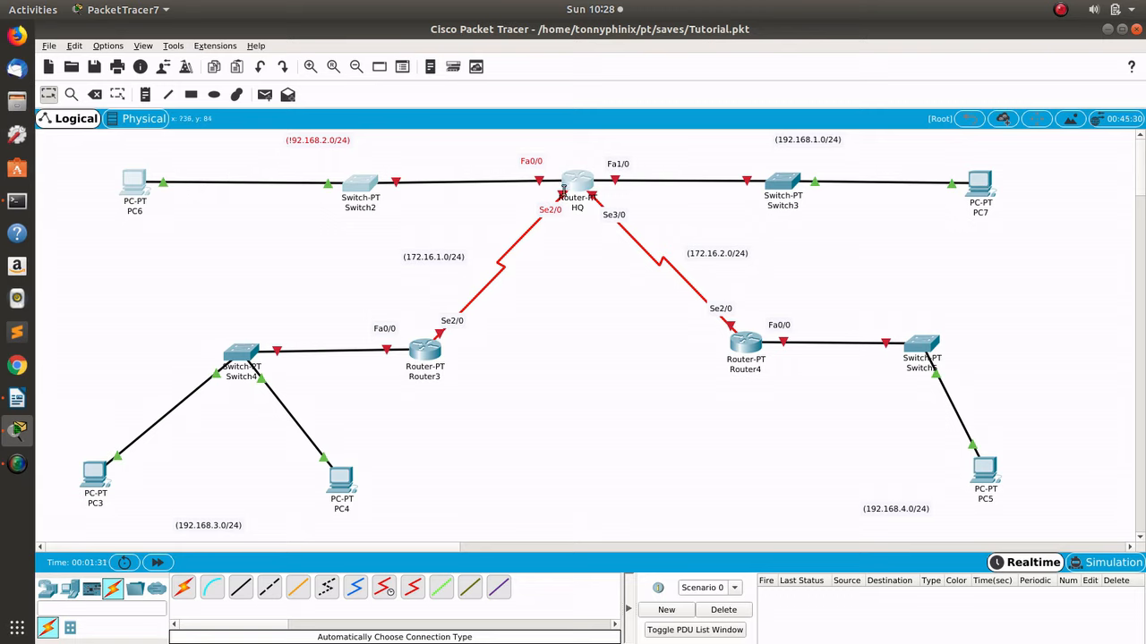
{"action": "left_click", "coordinate": [505, 199]}
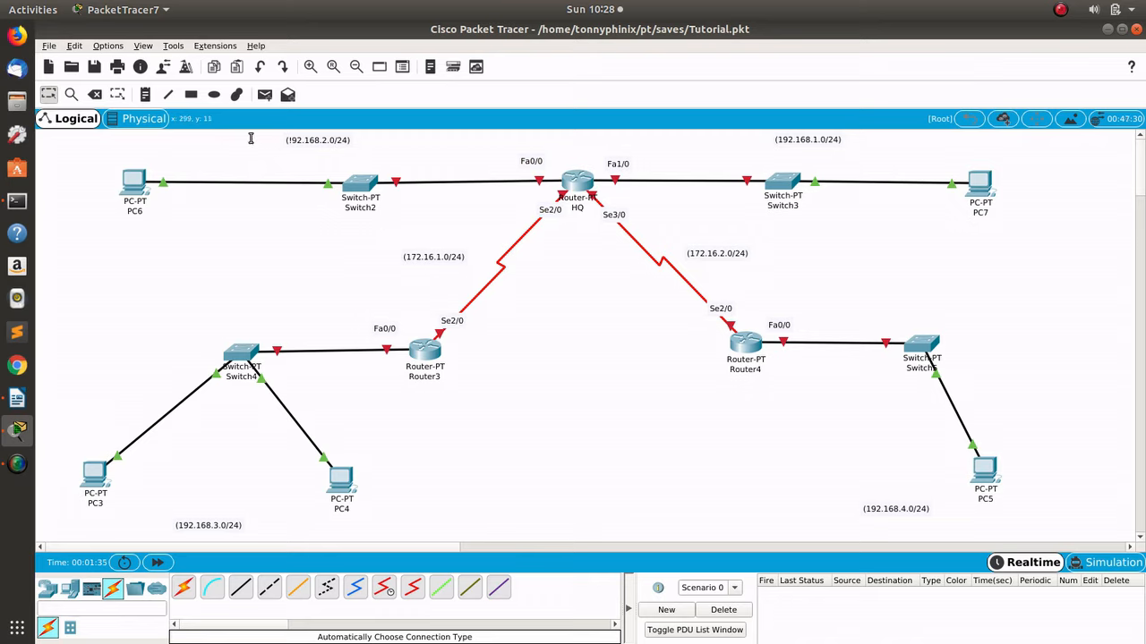
{"action": "left_click_drag", "start_coordinate": [250, 137], "coordinate": [389, 141]}
{"action": "left_click_drag", "start_coordinate": [264, 141], "coordinate": [379, 139]}
Step: Configure router HQ's FastEthernet0/0 interface with IP address 192.168.2.1 and subnet mask 255.255.255.0, and turn the port on
{"action": "left_click", "coordinate": [577, 181]}
{"action": "left_click_drag", "start_coordinate": [507, 118], "coordinate": [731, 128]}
{"action": "left_click", "coordinate": [691, 161]}
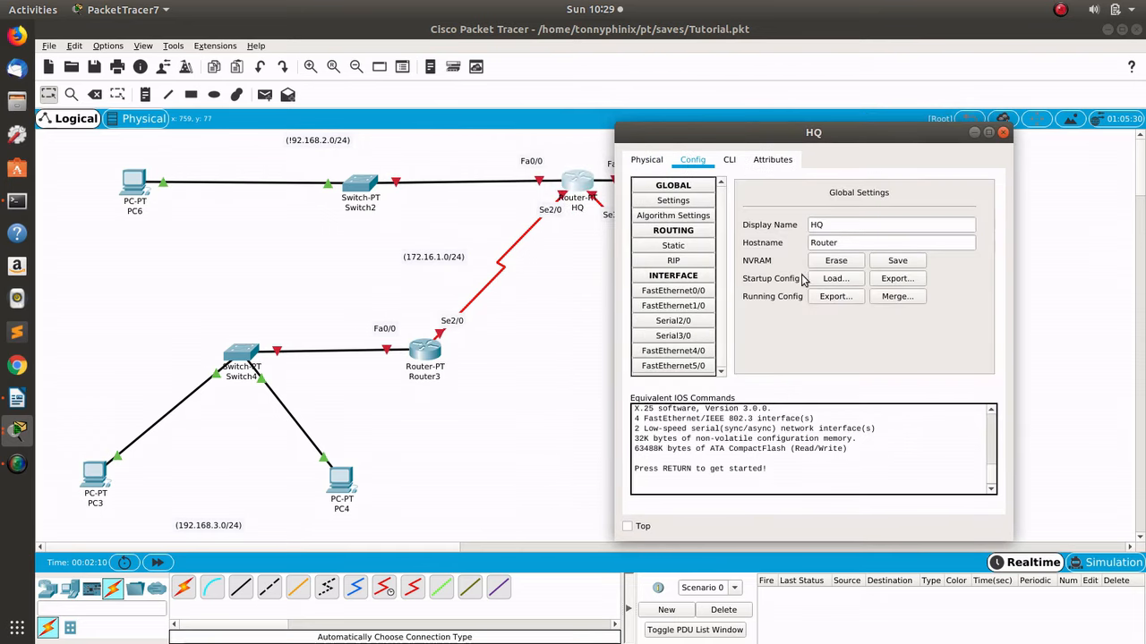
{"action": "left_click", "coordinate": [679, 291]}
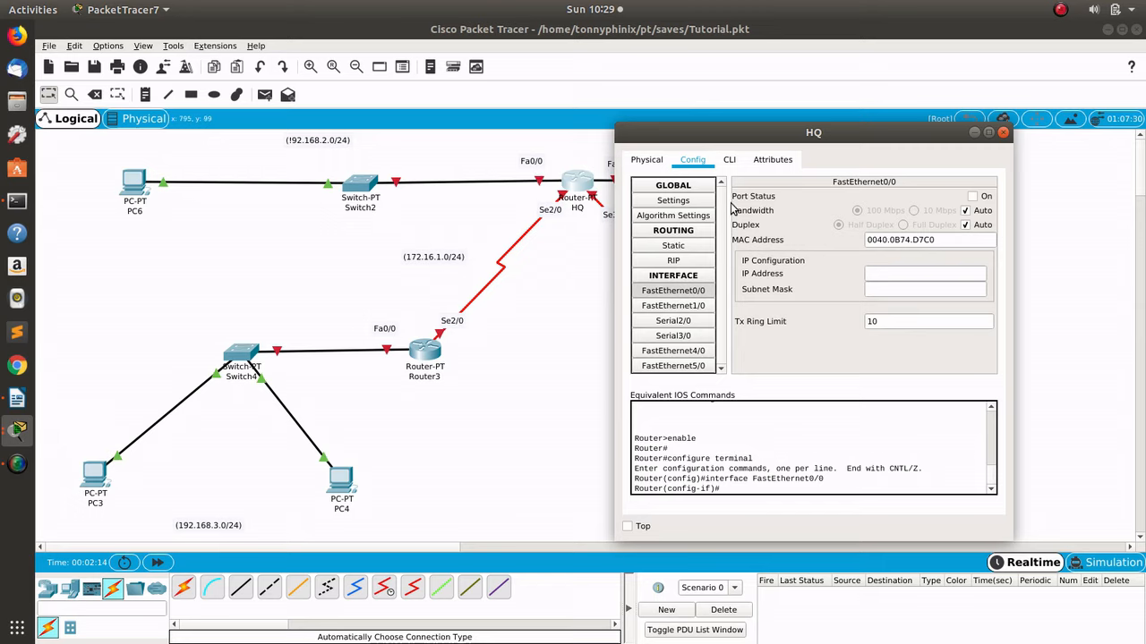
{"action": "left_click", "coordinate": [897, 272]}
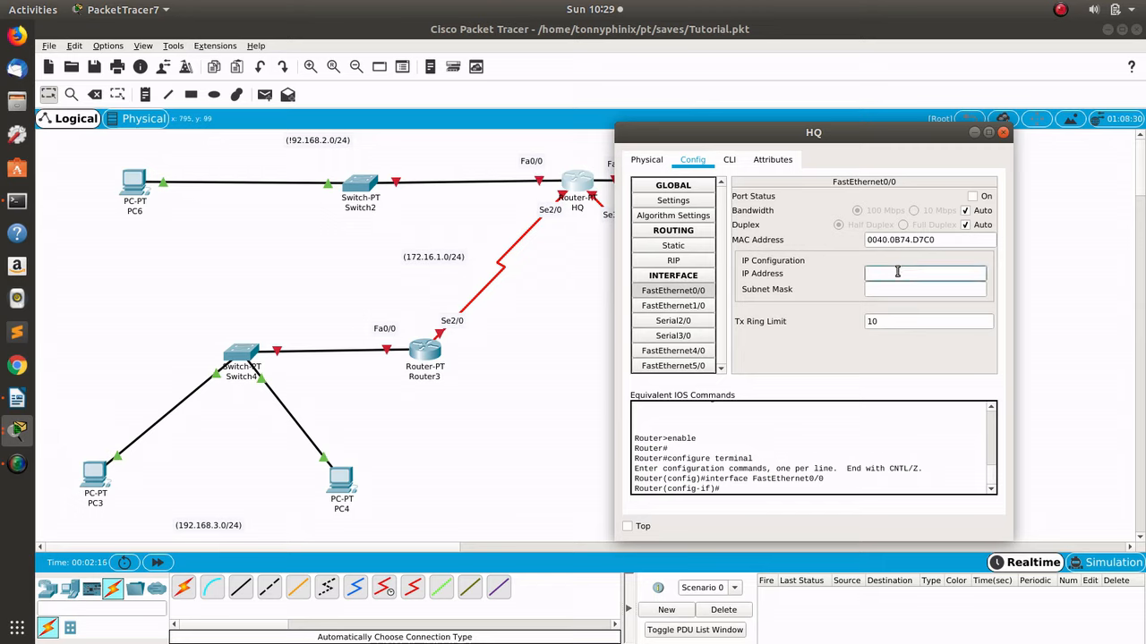
{"action": "type", "text": "192"}
{"action": "left_click", "coordinate": [973, 197]}
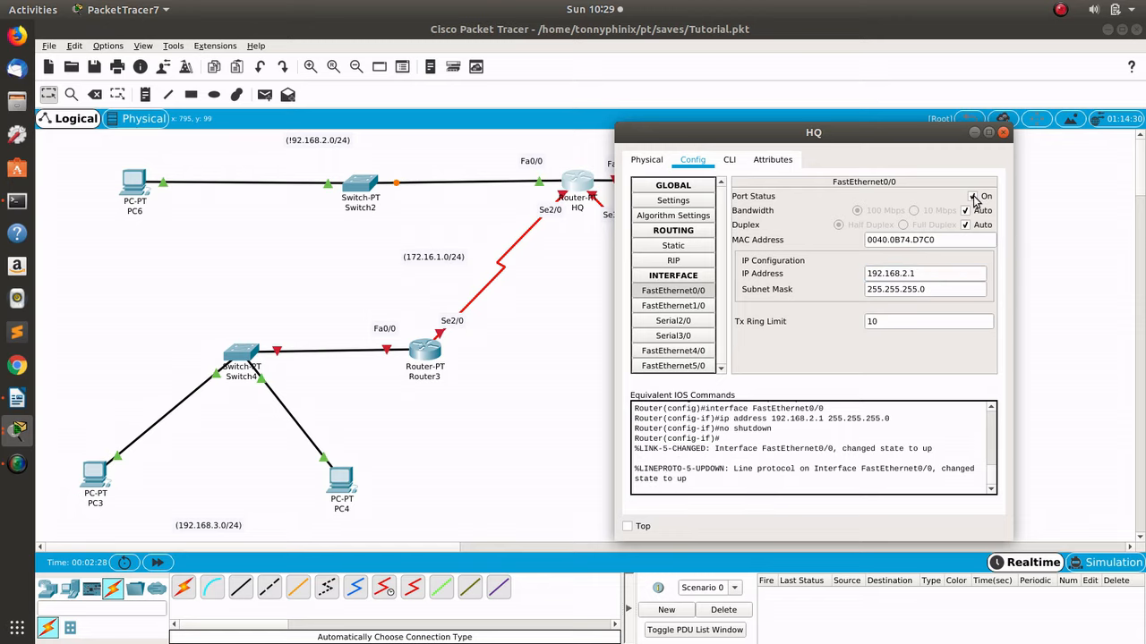
{"action": "left_click", "coordinate": [1004, 133]}
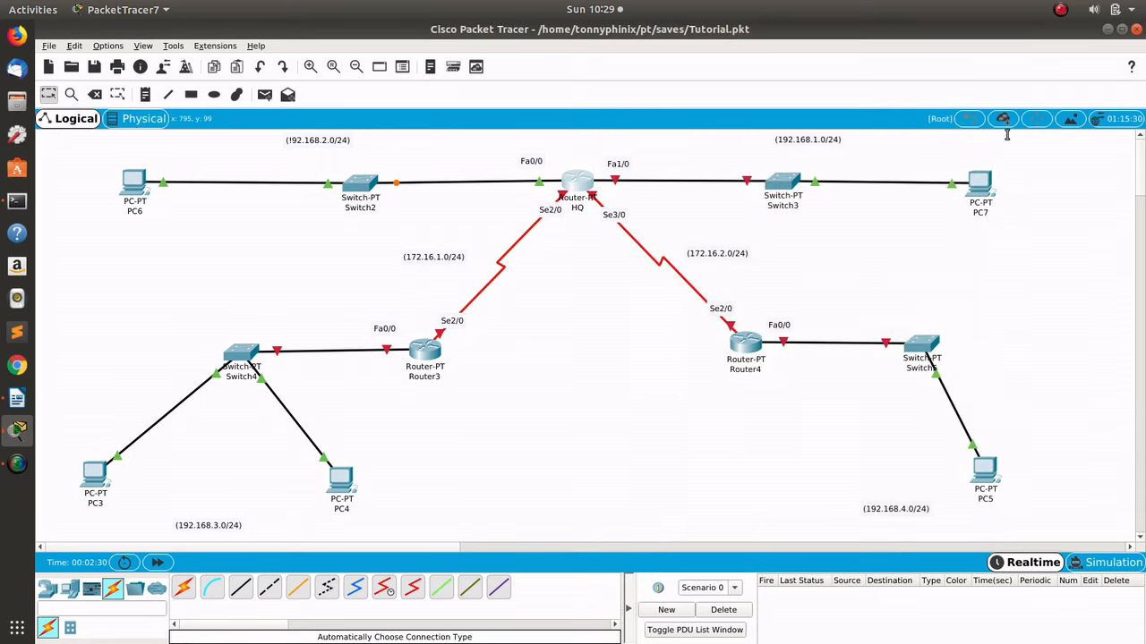
Step: Set the static IPv4 gateway of PC6 to 192.168.2.1
{"action": "left_click", "coordinate": [136, 187]}
{"action": "left_click_drag", "start_coordinate": [368, 105], "coordinate": [512, 115]}
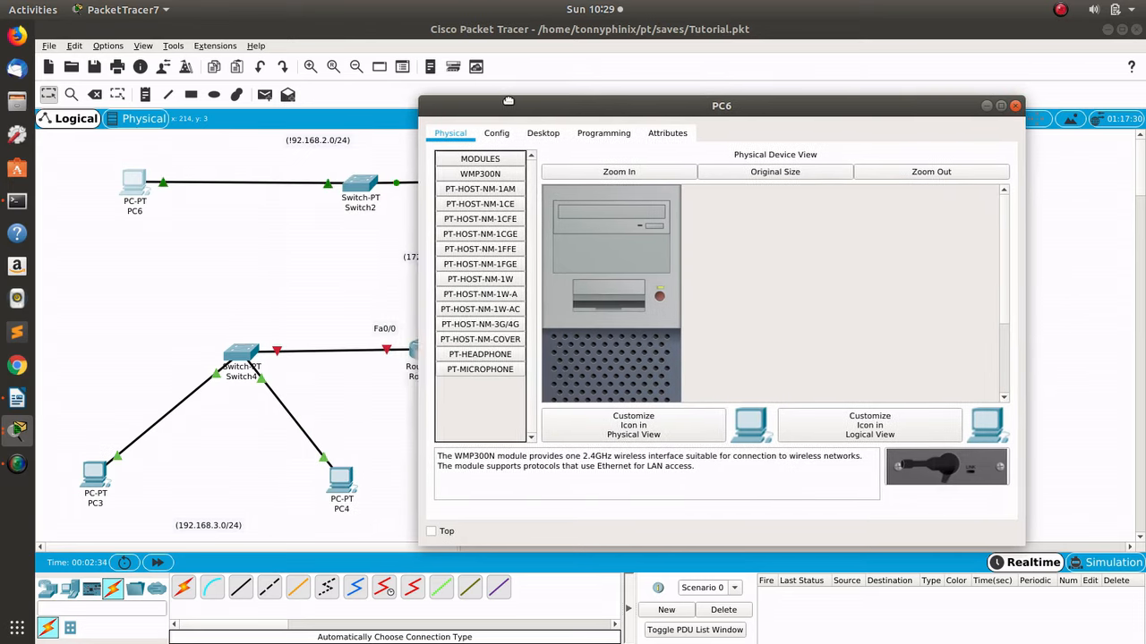
{"action": "left_click", "coordinate": [503, 130]}
{"action": "left_click", "coordinate": [639, 292]}
{"action": "type", "text": "19"}
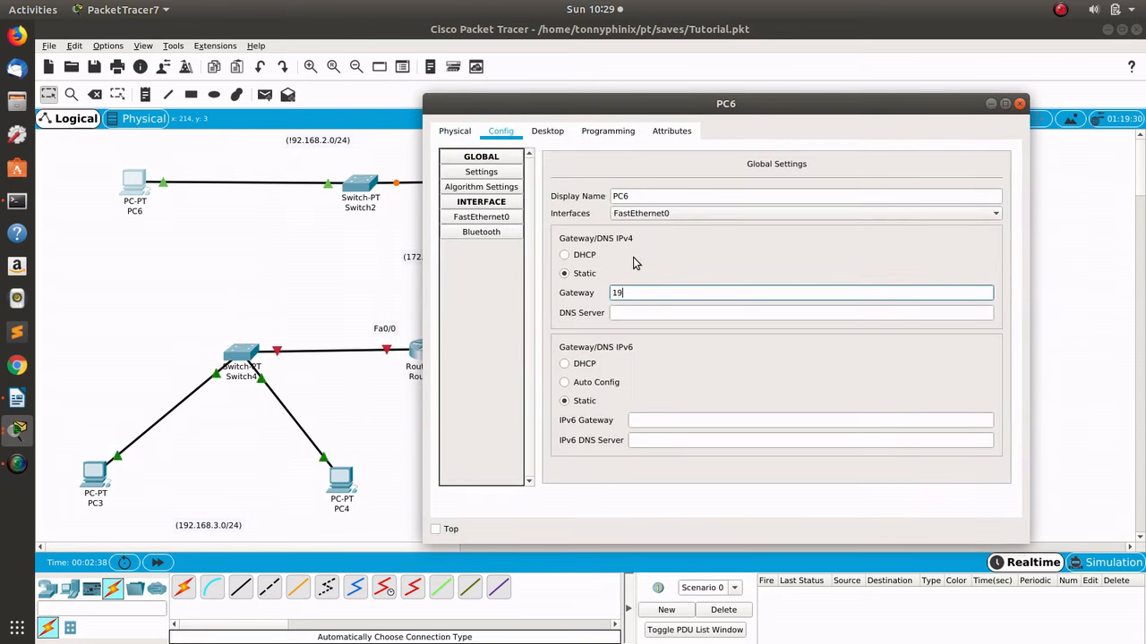
{"action": "type", "text": "2.168.2.1"}
Step: Assign PC6 the static IP address 192.168.2.2 with subnet mask 255.255.255.0, and close its configuration
{"action": "left_click", "coordinate": [554, 133]}
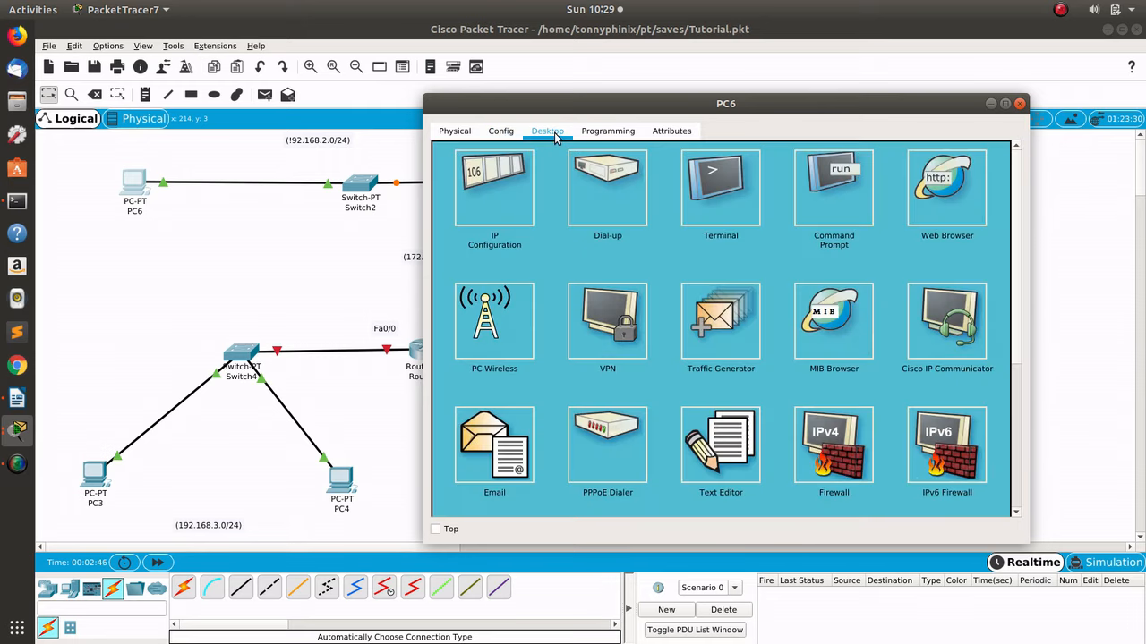
{"action": "left_click", "coordinate": [469, 183]}
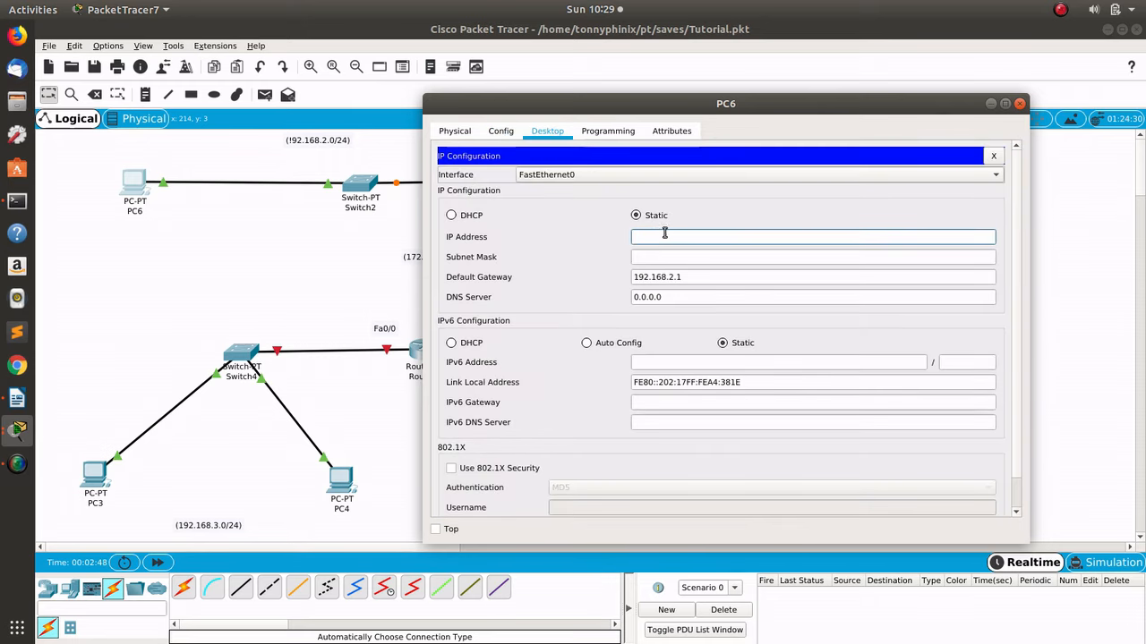
{"action": "left_click_drag", "start_coordinate": [691, 277], "coordinate": [605, 270]}
{"action": "key", "text": "ctrl+c"}
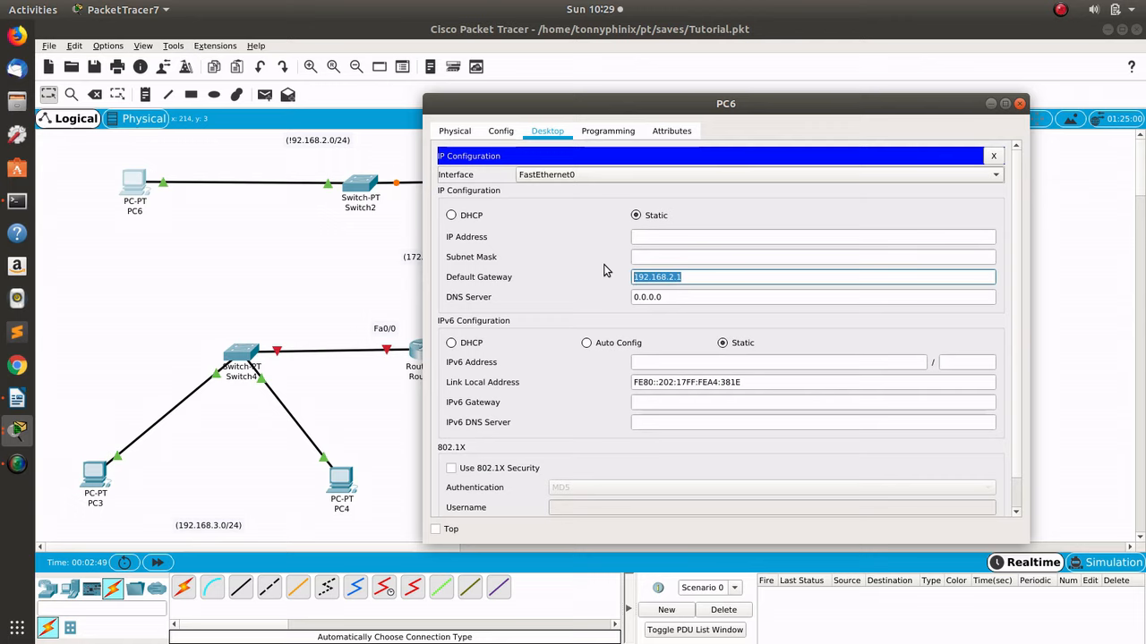
{"action": "left_click", "coordinate": [662, 237]}
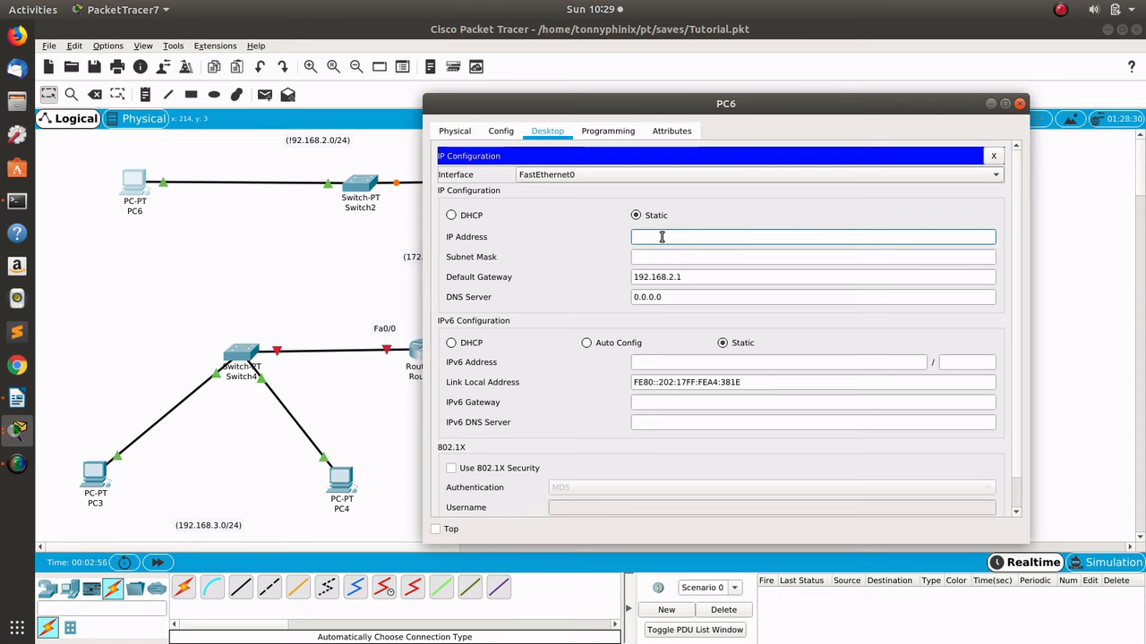
{"action": "key", "text": "ctrl+v"}
{"action": "left_click", "coordinate": [667, 257]}
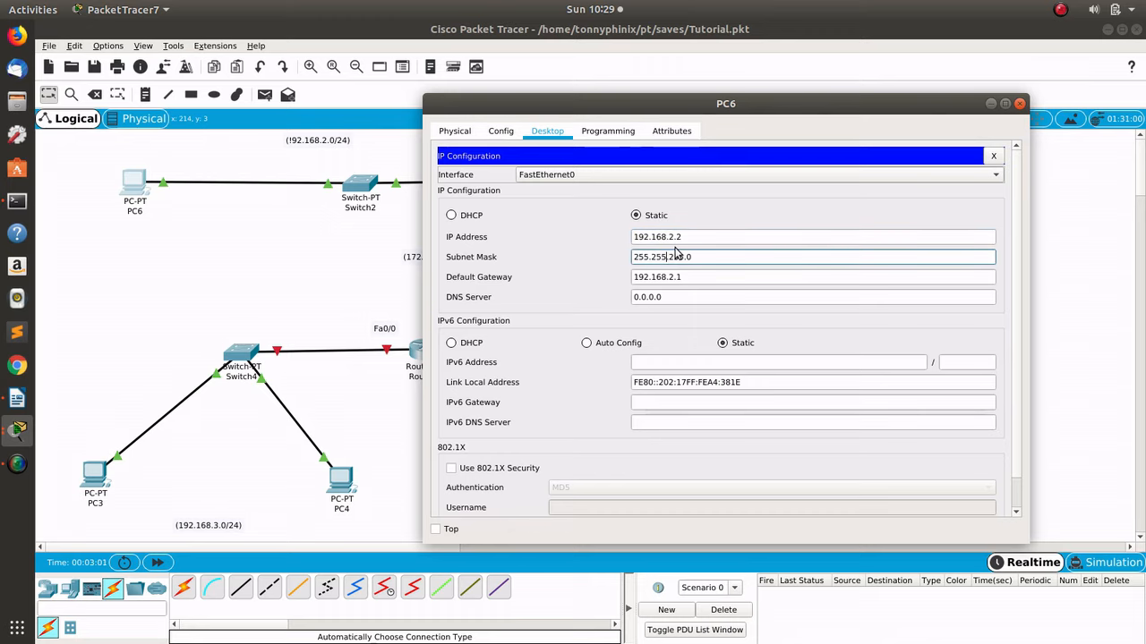
{"action": "left_click", "coordinate": [1023, 103]}
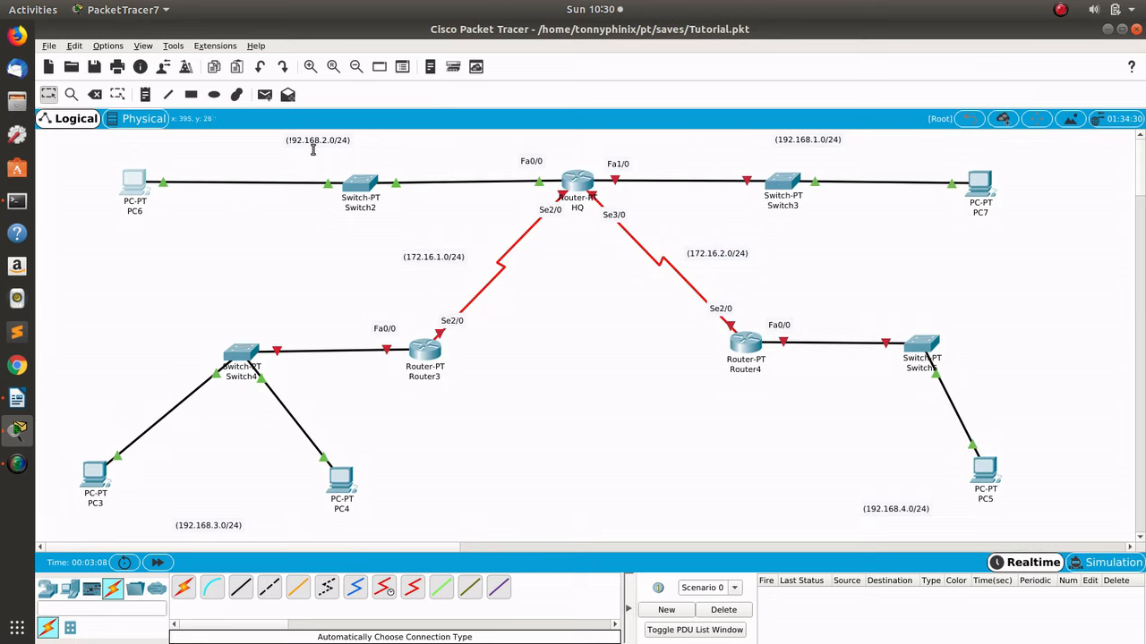
Step: Test connectivity by sending a simple PDU from PC6 to router HQ
{"action": "left_click", "coordinate": [264, 94]}
{"action": "left_click", "coordinate": [132, 182]}
{"action": "left_click", "coordinate": [577, 183]}
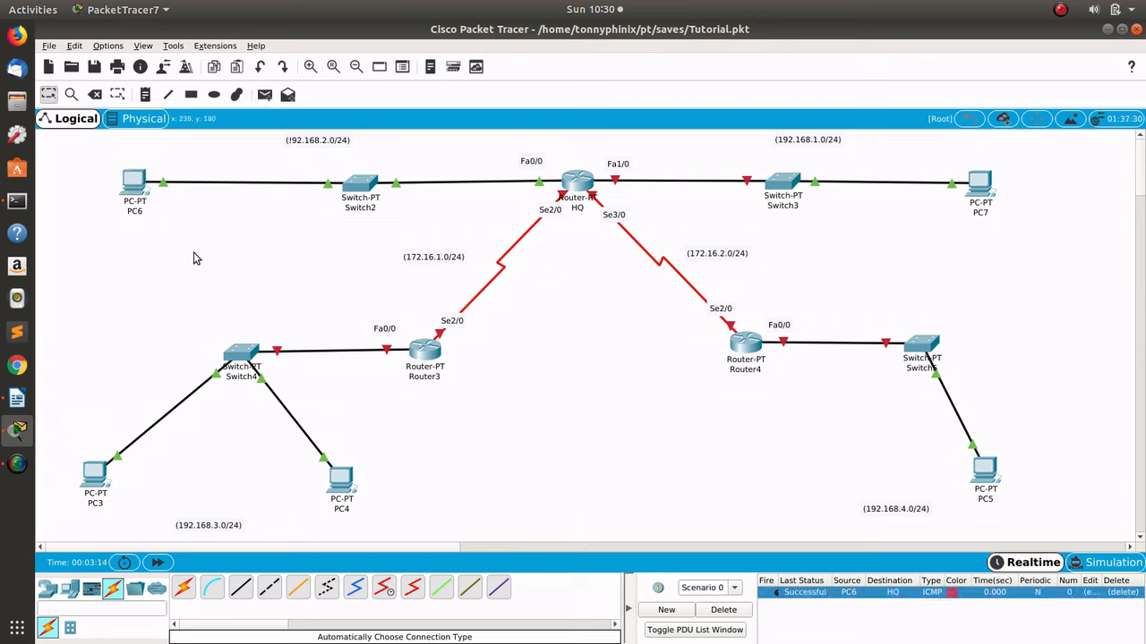
{"action": "left_click_drag", "start_coordinate": [73, 145], "coordinate": [563, 209]}
{"action": "left_click_drag", "start_coordinate": [1056, 147], "coordinate": [609, 205]}
{"action": "left_click", "coordinate": [657, 204]}
{"action": "left_click_drag", "start_coordinate": [768, 142], "coordinate": [852, 143]}
Step: Configure router HQ's FastEthernet1/0 interface with IP address 192.168.1.1 and subnet mask 255.255.255.0, and turn the port on
{"action": "left_click", "coordinate": [586, 185]}
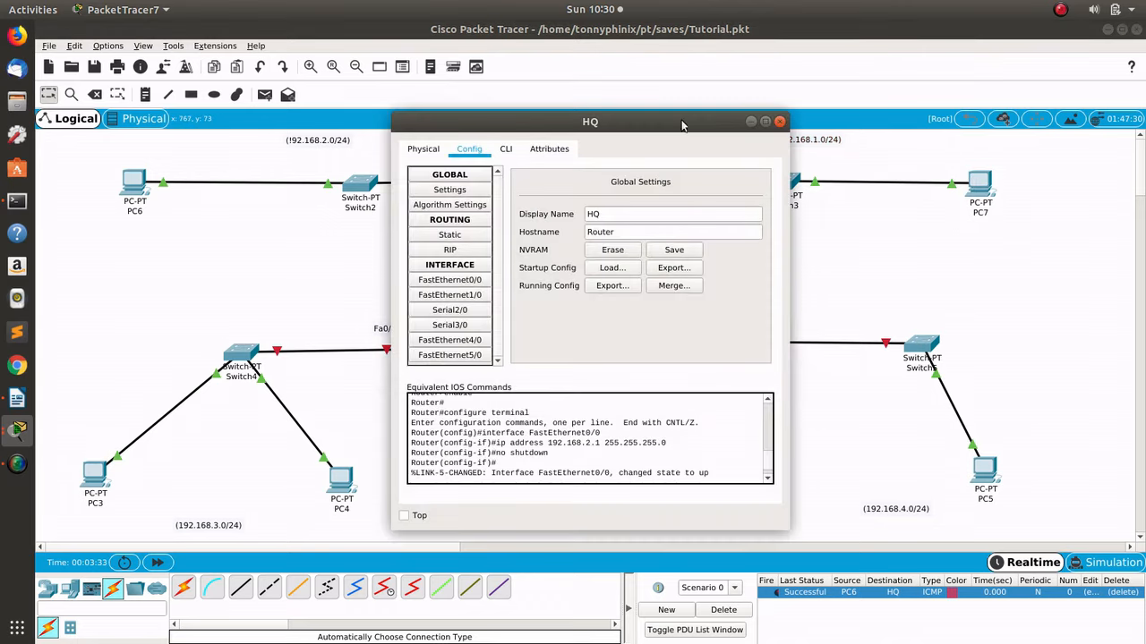
{"action": "left_click_drag", "start_coordinate": [582, 111], "coordinate": [604, 235]}
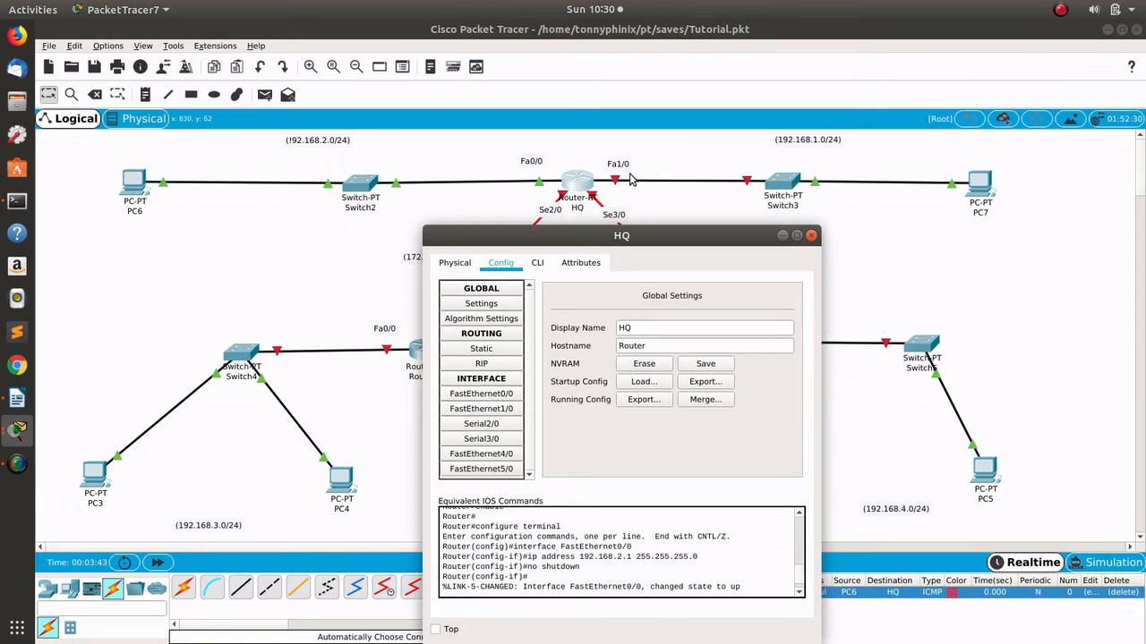
{"action": "left_click", "coordinate": [496, 410]}
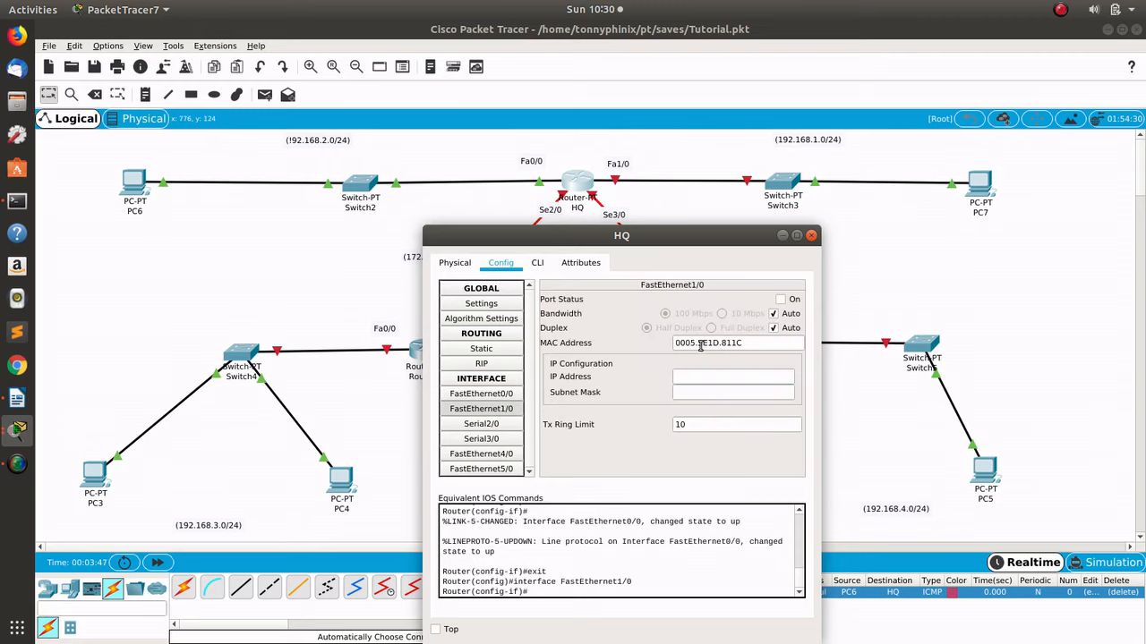
{"action": "left_click", "coordinate": [703, 373]}
{"action": "type", "text": "192.168.1.1"}
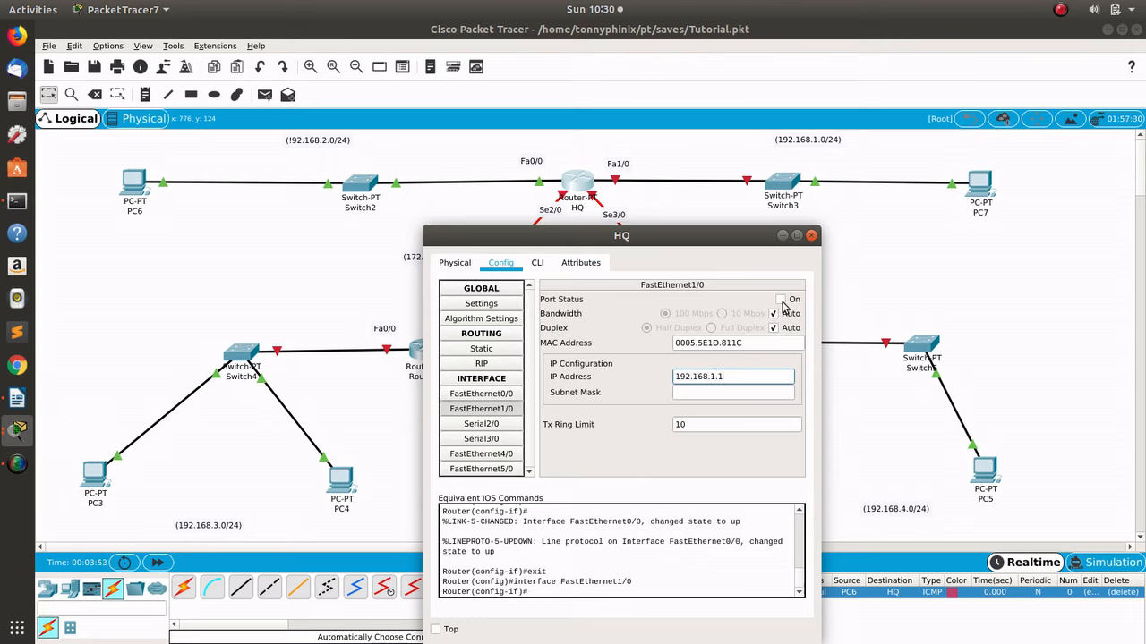
{"action": "left_click", "coordinate": [729, 396]}
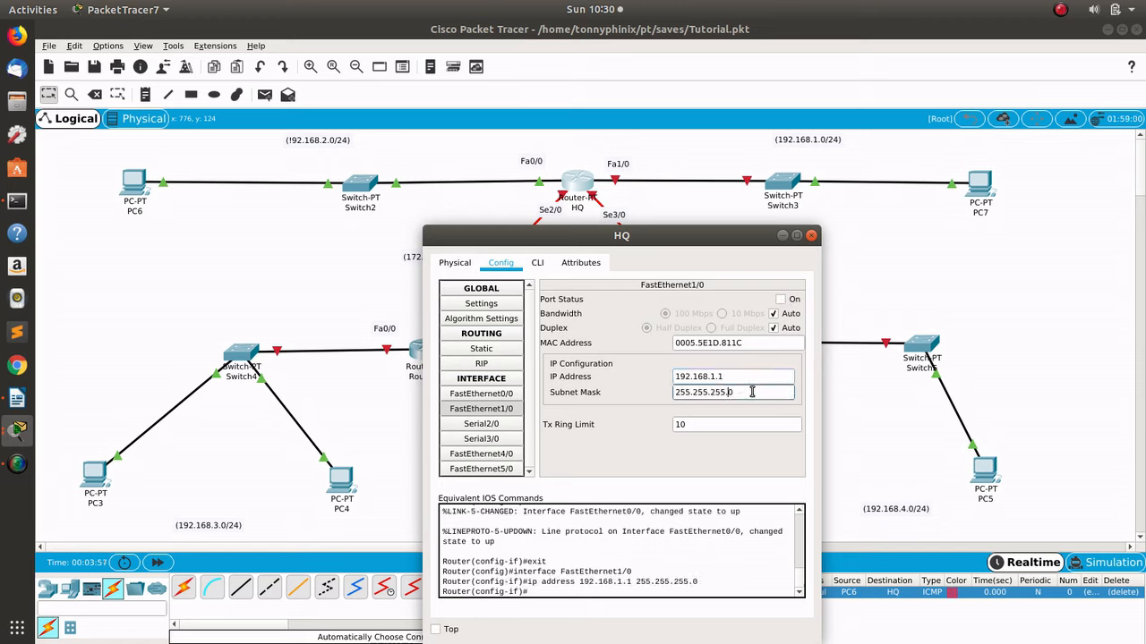
{"action": "left_click", "coordinate": [780, 300]}
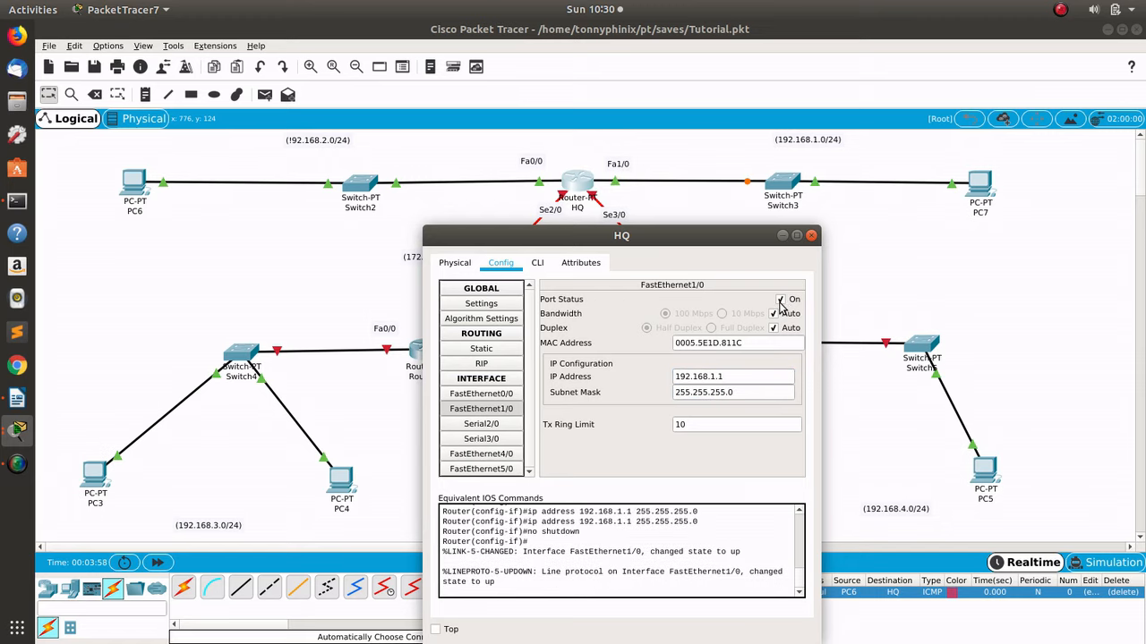
{"action": "left_click", "coordinate": [811, 235]}
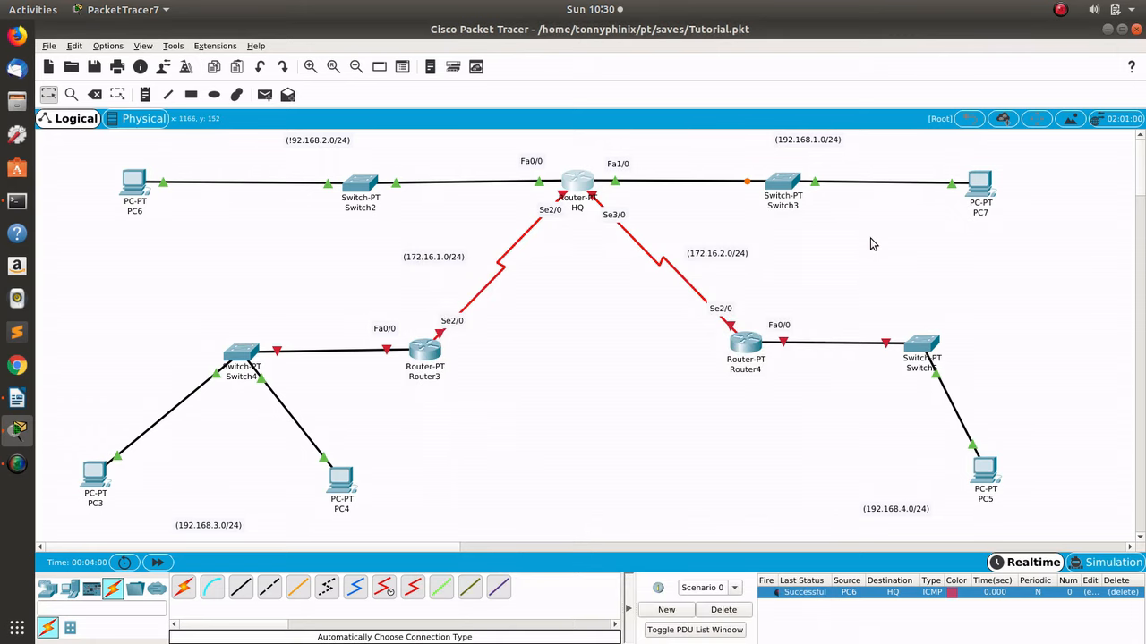
Step: Set the static IPv4 gateway of PC7 to 192.168.1.1
{"action": "left_click", "coordinate": [981, 188]}
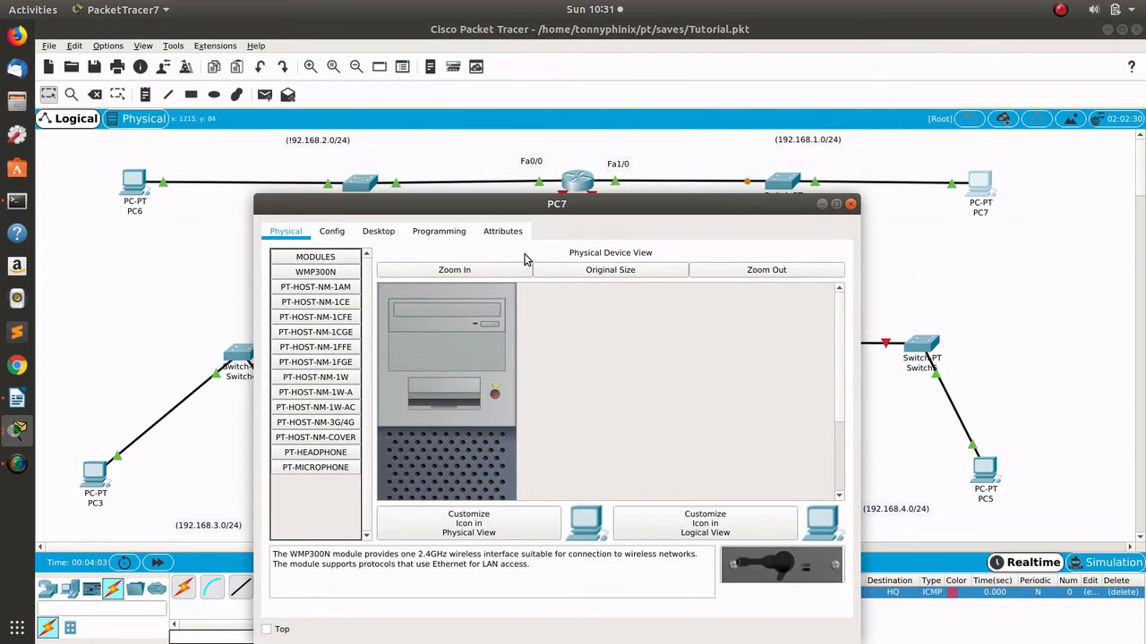
{"action": "left_click", "coordinate": [331, 231]}
{"action": "left_click", "coordinate": [495, 392]}
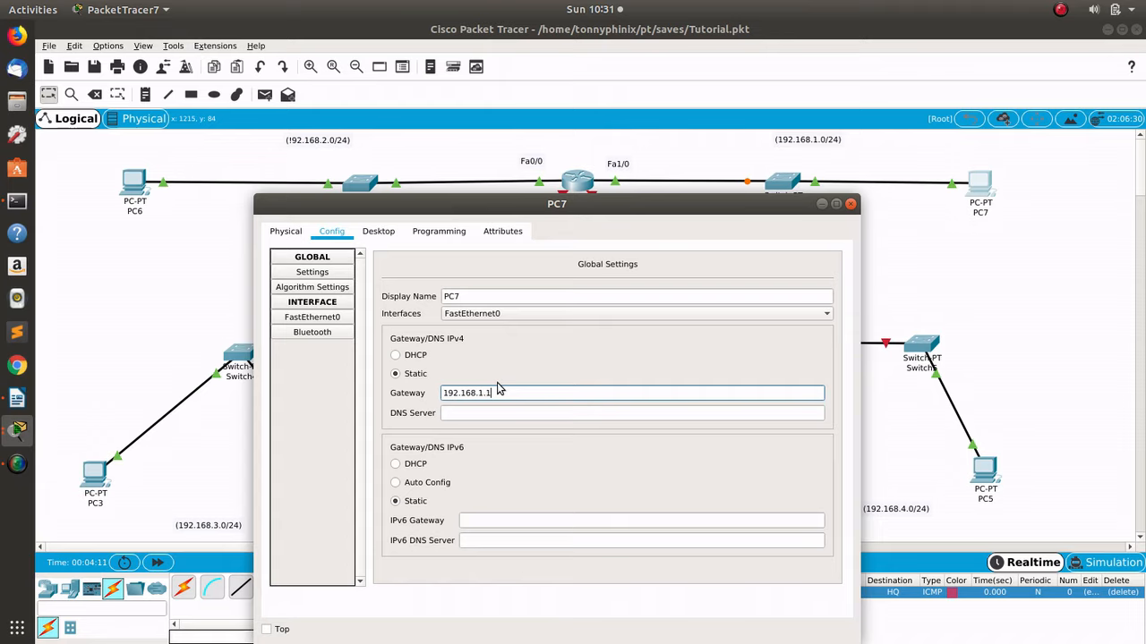
{"action": "type", "text": "192.168.1.1"}
Step: Assign PC7 the static IP address 192.168.1.2 with subnet mask 255.255.255.0, and close its configuration
{"action": "double_click", "coordinate": [498, 390]}
{"action": "key", "text": "ctrl+c"}
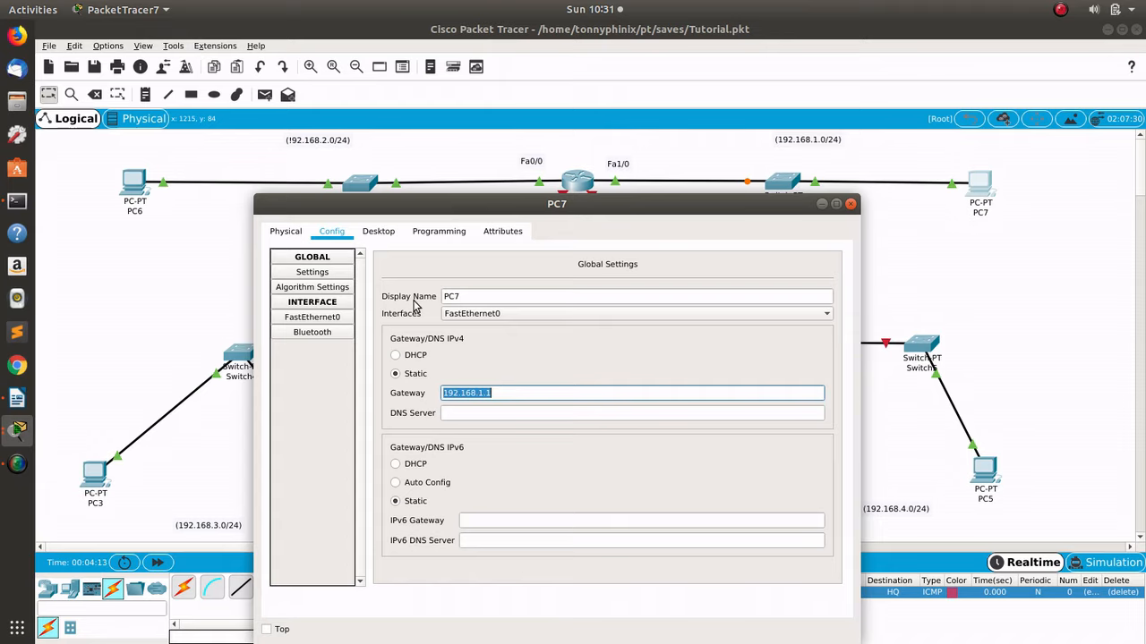
{"action": "left_click", "coordinate": [378, 234]}
{"action": "left_click", "coordinate": [328, 278]}
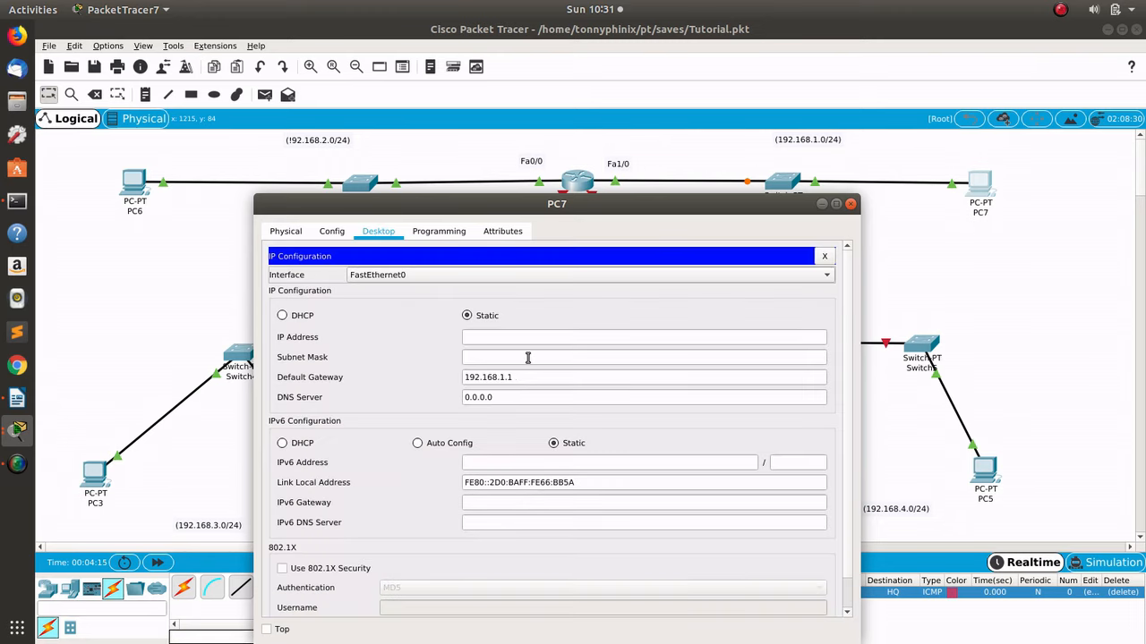
{"action": "left_click", "coordinate": [529, 340]}
{"action": "key", "text": "ctrl+v"}
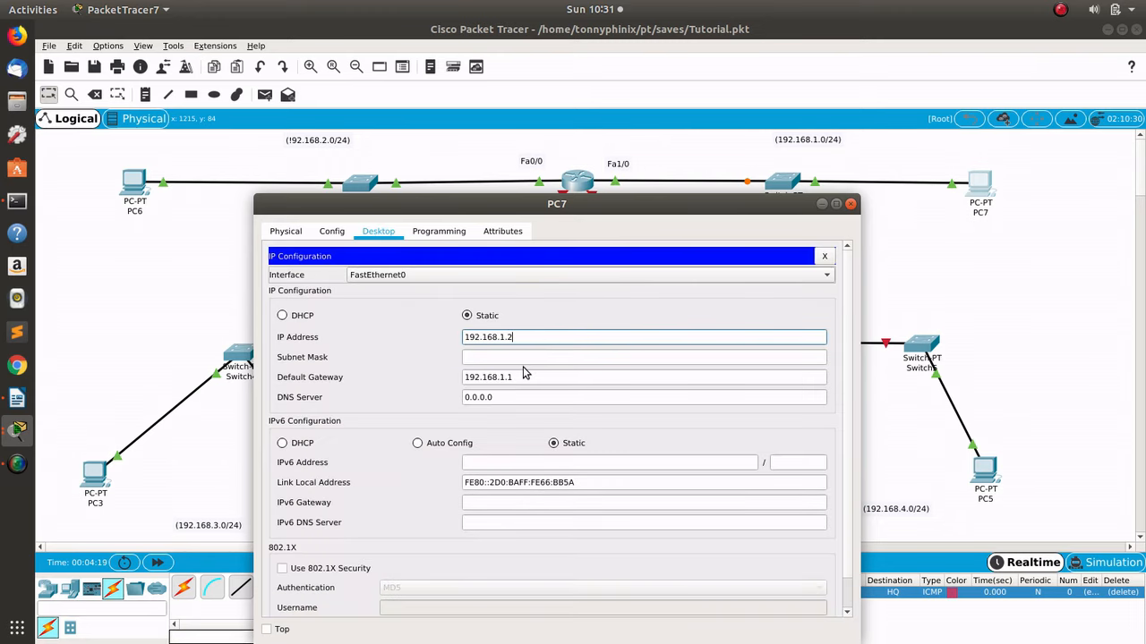
{"action": "key", "text": "Tab"}
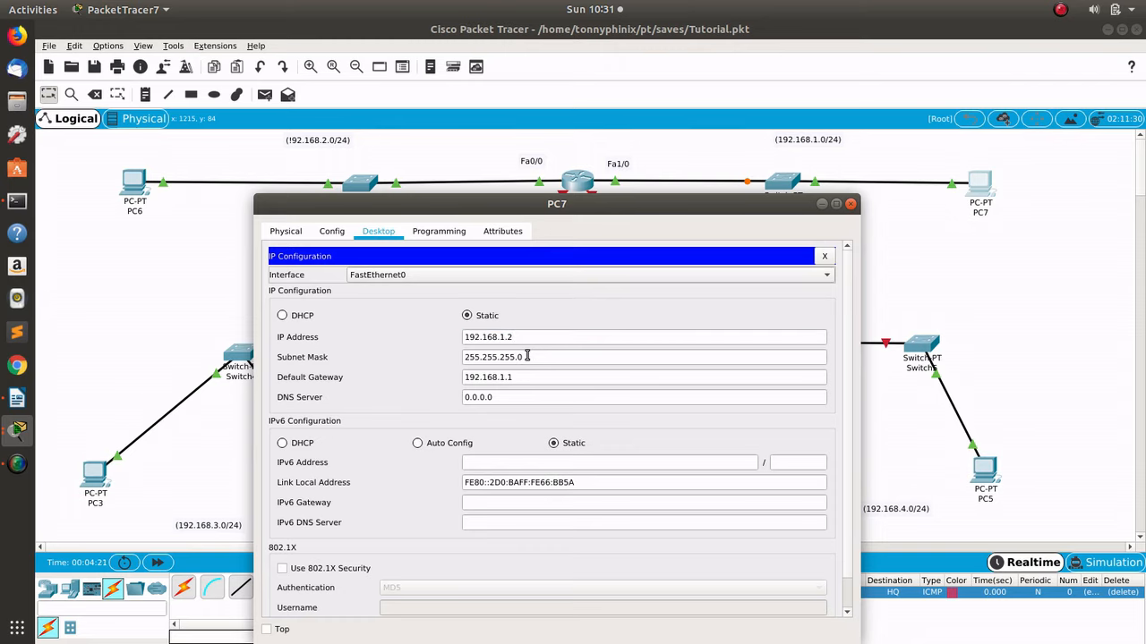
{"action": "left_click", "coordinate": [851, 204]}
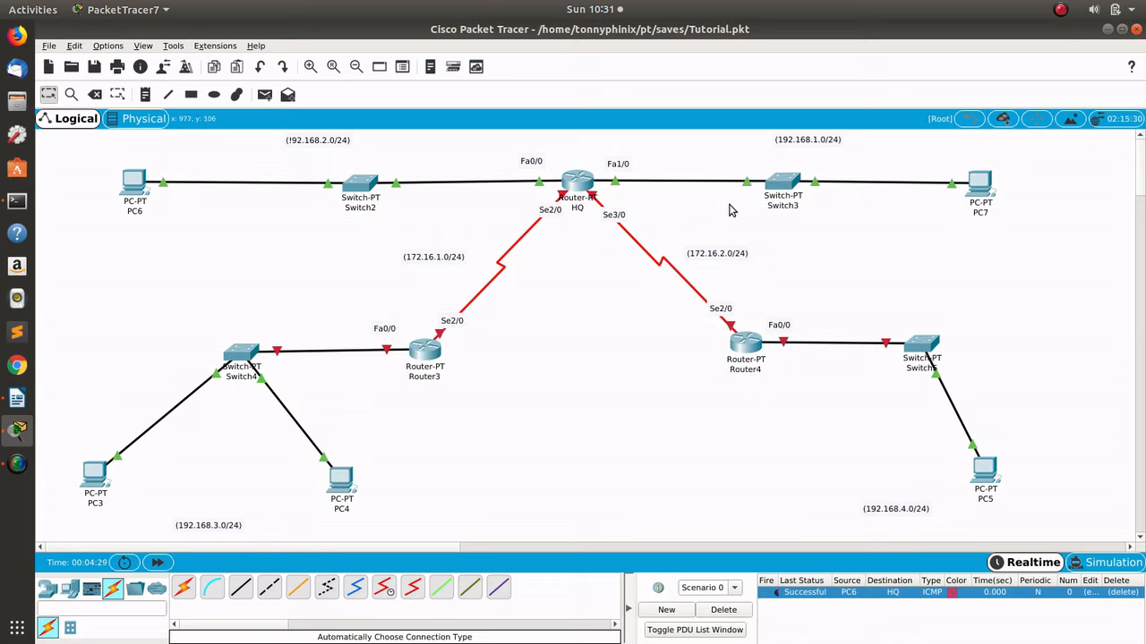
Step: Test connectivity by sending a simple PDU from router HQ to PC7 twice
{"action": "left_click", "coordinate": [264, 94]}
{"action": "left_click", "coordinate": [591, 172]}
{"action": "left_click", "coordinate": [977, 186]}
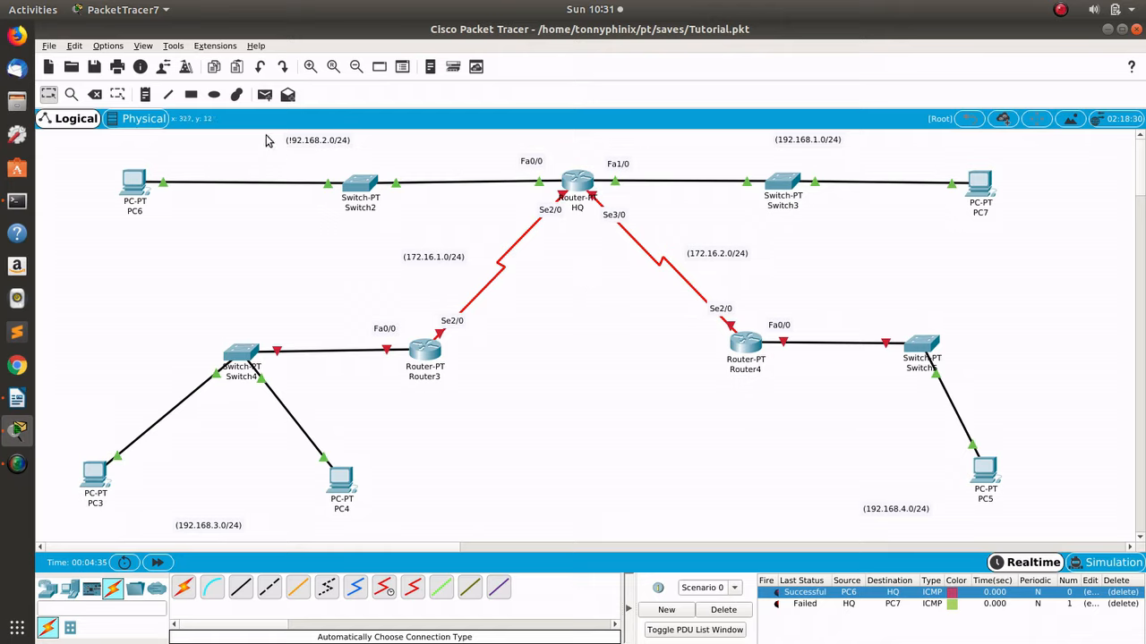
{"action": "left_click", "coordinate": [264, 93]}
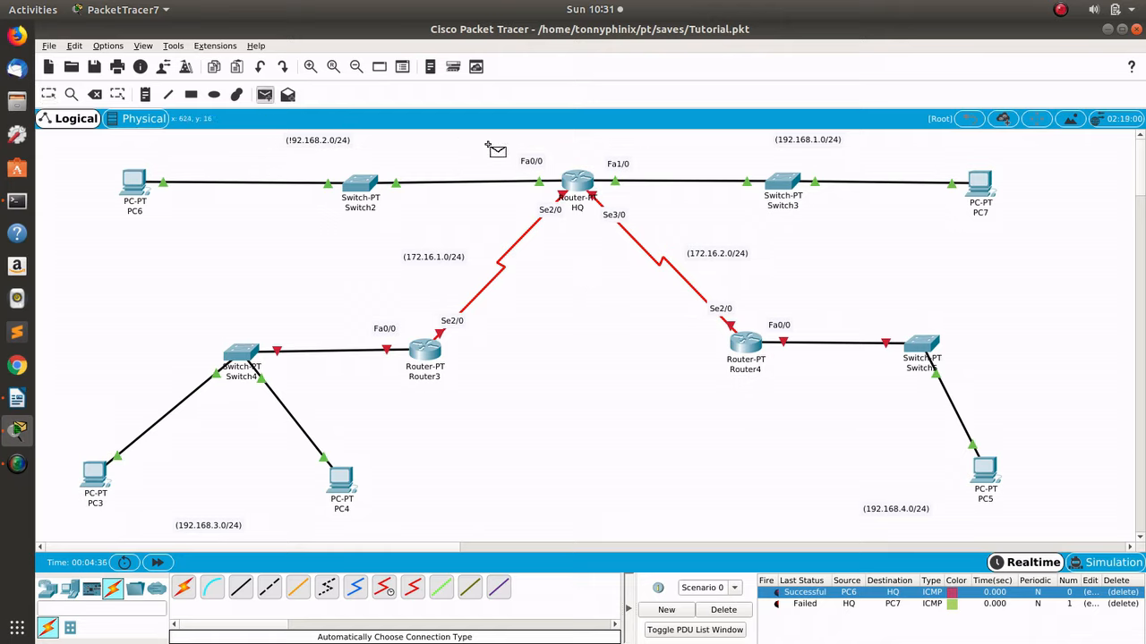
{"action": "left_click", "coordinate": [582, 175]}
{"action": "left_click", "coordinate": [982, 175]}
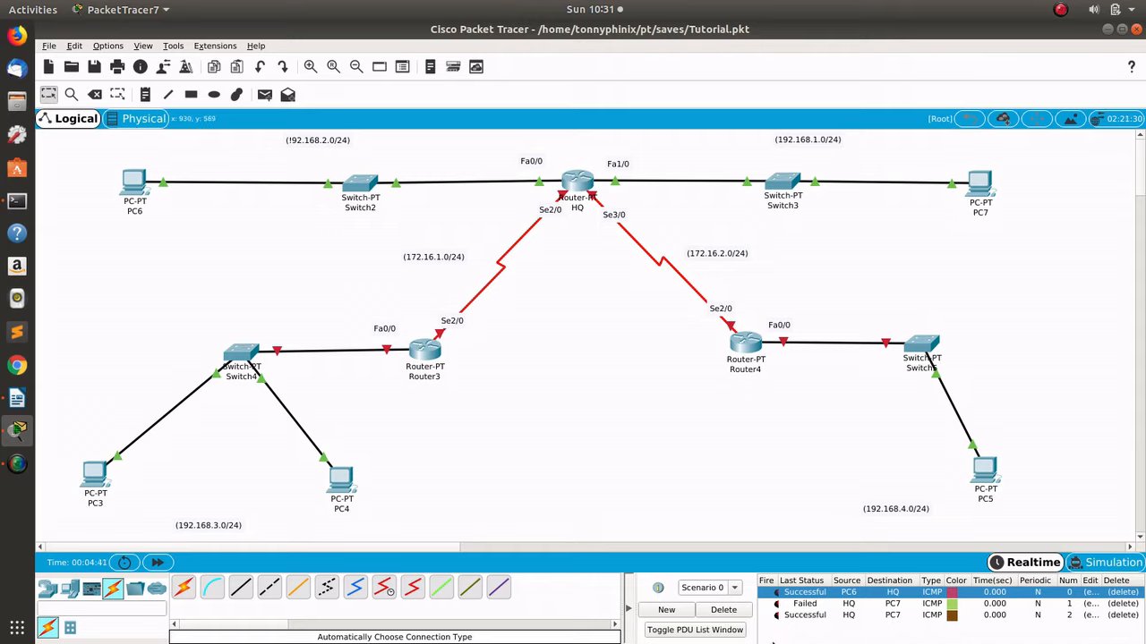
Step: Delete the current scenario's PDUs and send a new simple PDU from PC7 to router HQ
{"action": "left_click", "coordinate": [734, 609]}
{"action": "left_click", "coordinate": [265, 94]}
{"action": "left_click", "coordinate": [978, 185]}
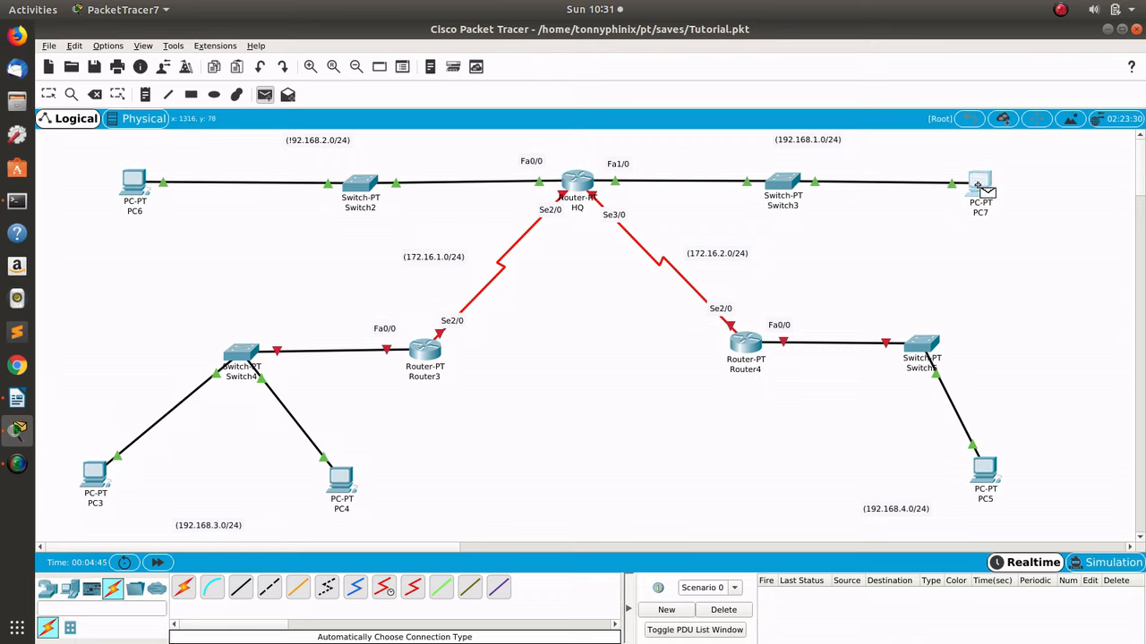
{"action": "left_click", "coordinate": [578, 182]}
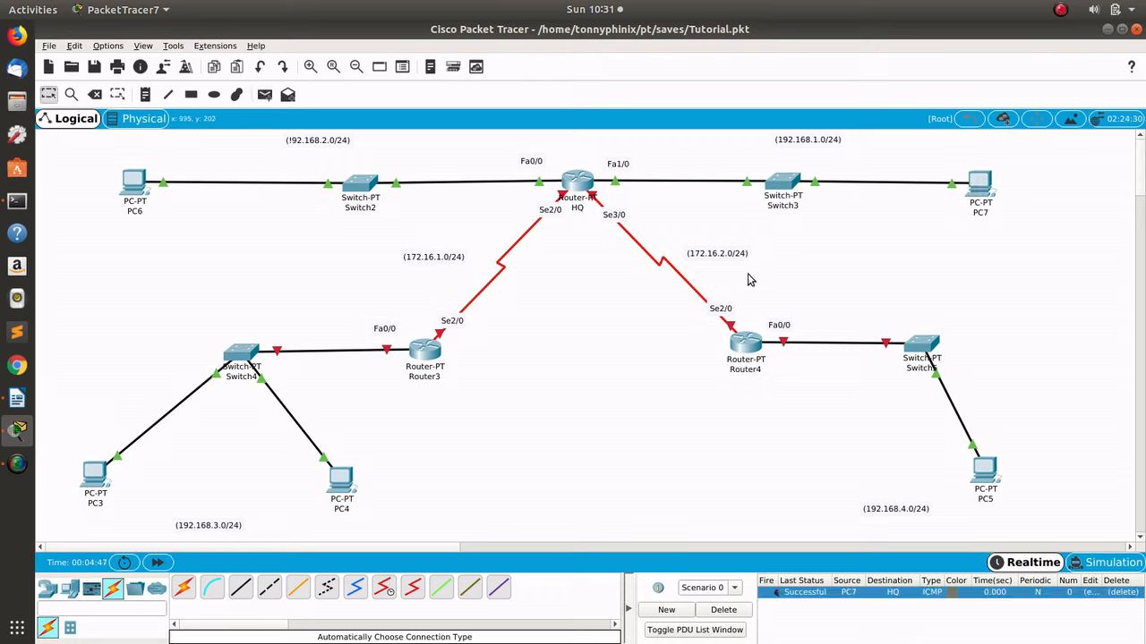
{"action": "left_click_drag", "start_coordinate": [1056, 154], "coordinate": [608, 195]}
{"action": "left_click_drag", "start_coordinate": [70, 150], "coordinate": [510, 218]}
{"action": "left_click_drag", "start_coordinate": [439, 516], "coordinate": [61, 313]}
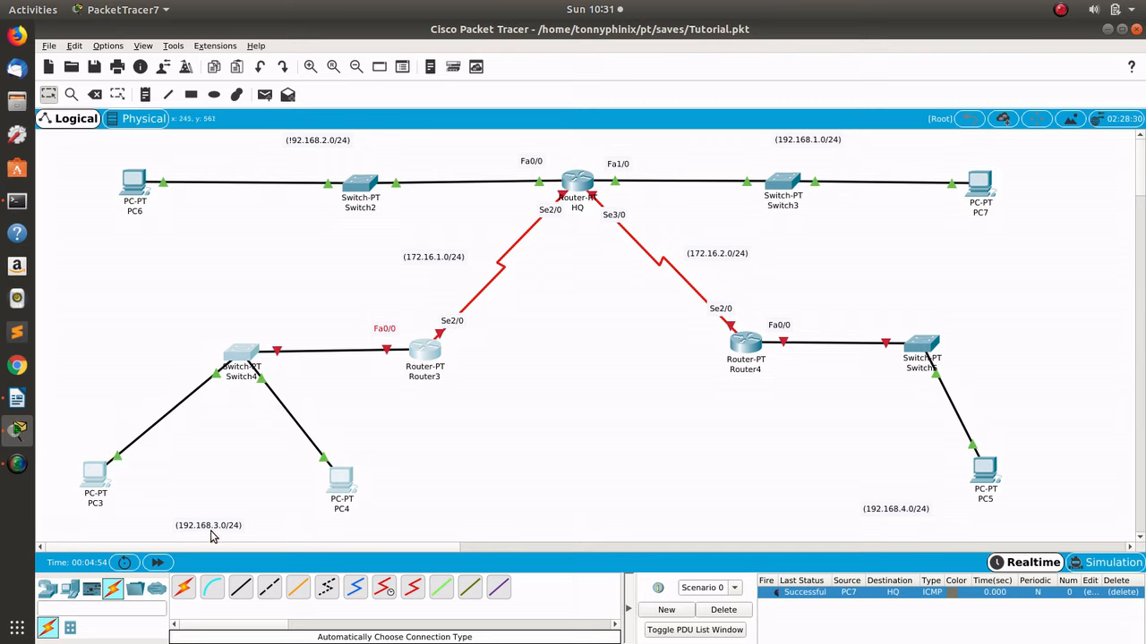
{"action": "left_click", "coordinate": [267, 517]}
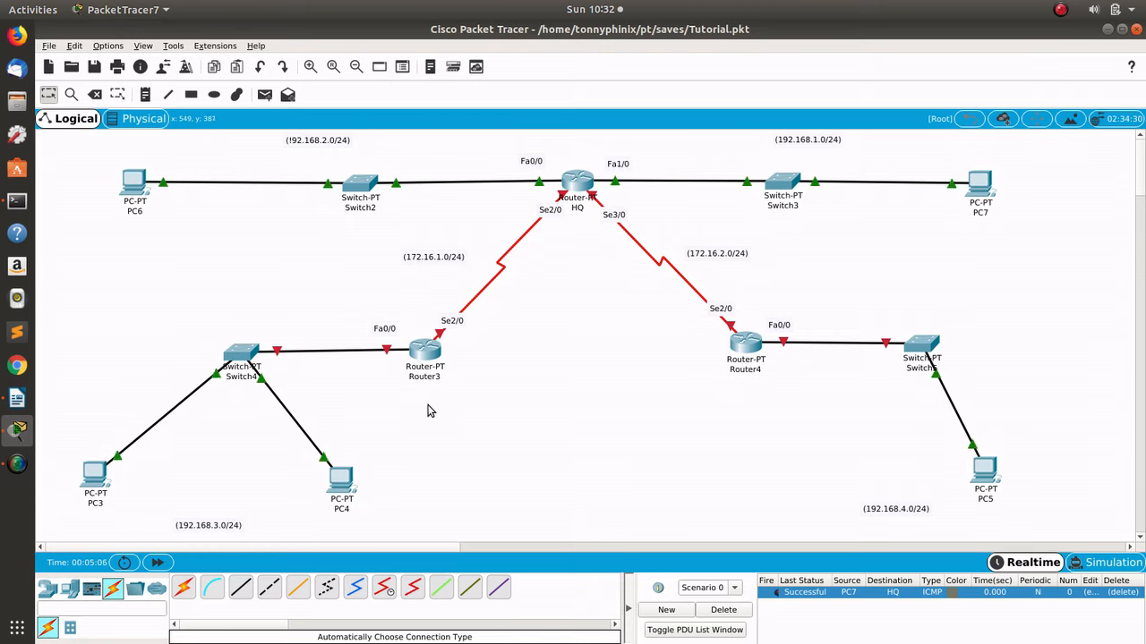
Step: Assign Router3's FastEthernet0/0 the IP address 192.168.3.1 with subnet mask 255.255.255.0, turn the port on and close the configuration
{"action": "left_click", "coordinate": [425, 351]}
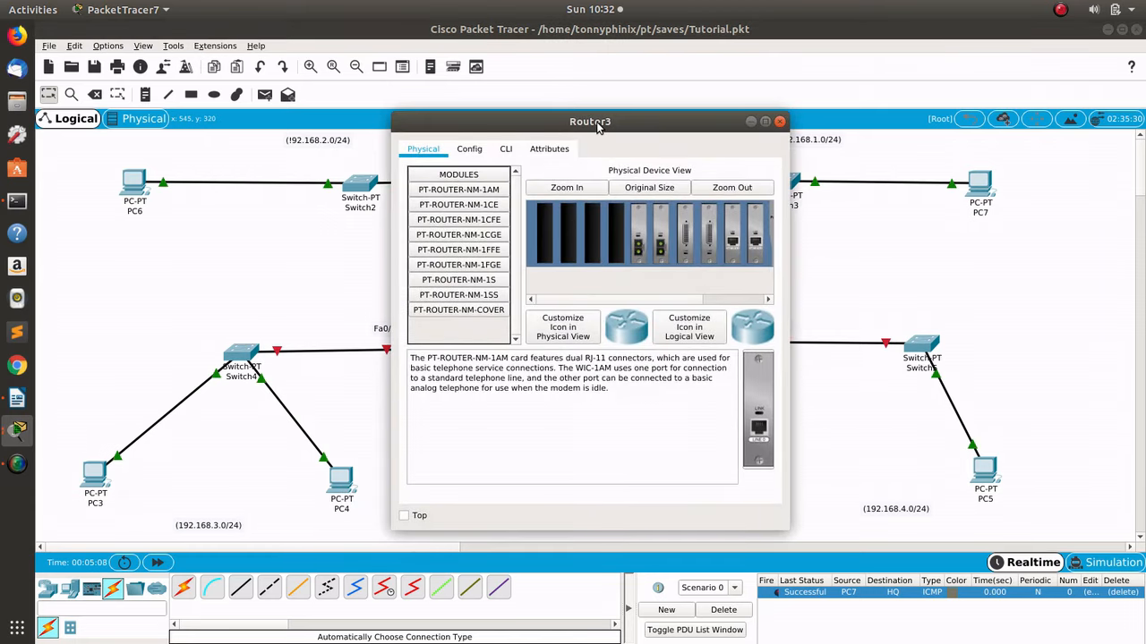
{"action": "left_click_drag", "start_coordinate": [598, 122], "coordinate": [683, 134]}
{"action": "left_click", "coordinate": [554, 161]}
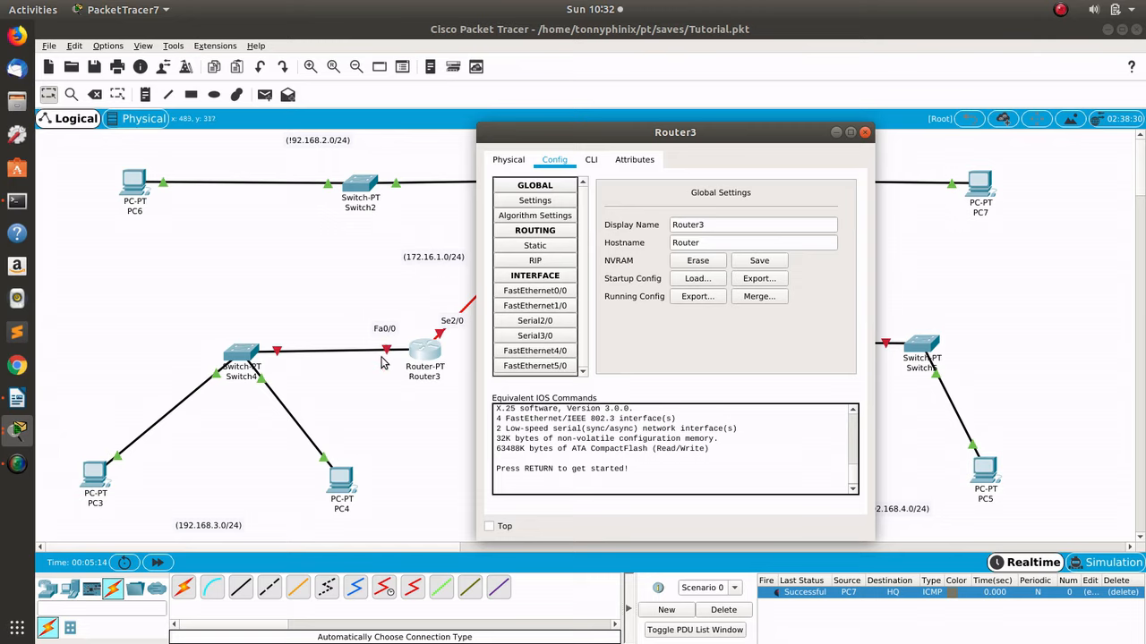
{"action": "left_click", "coordinate": [554, 292]}
{"action": "left_click", "coordinate": [774, 271]}
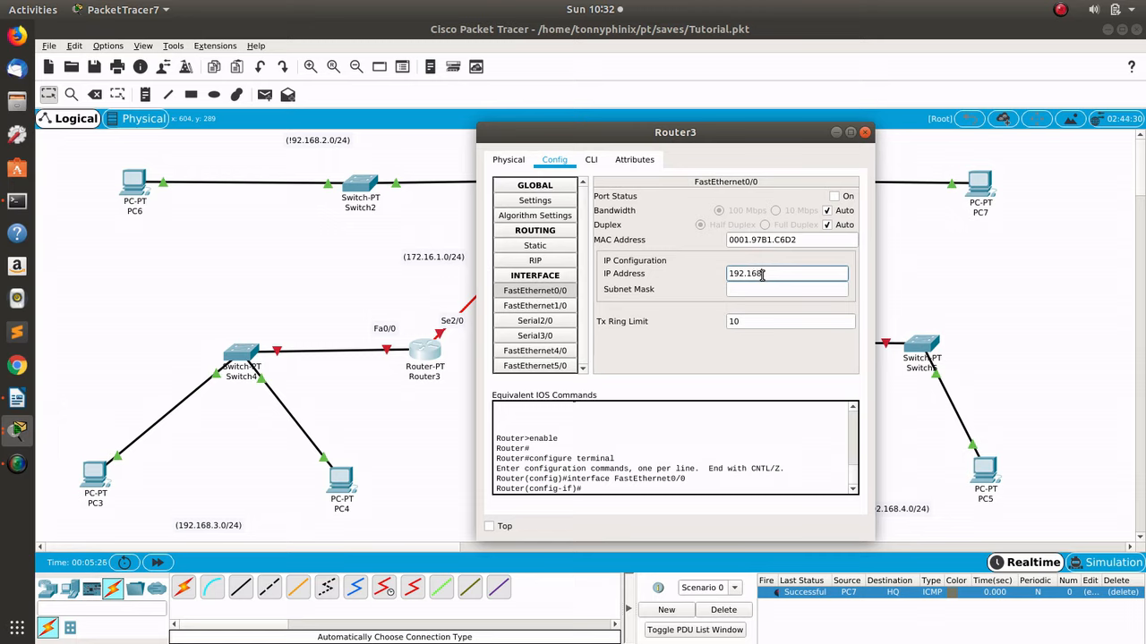
{"action": "double_click", "coordinate": [761, 276]}
{"action": "key", "text": "ctrl+c"}
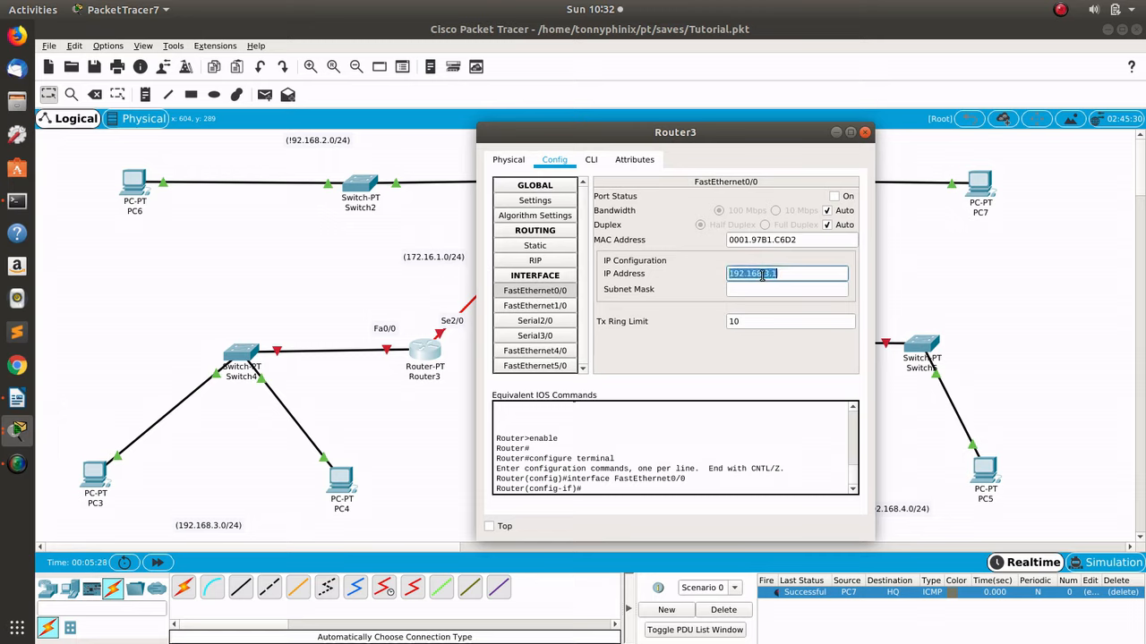
{"action": "left_click", "coordinate": [811, 261]}
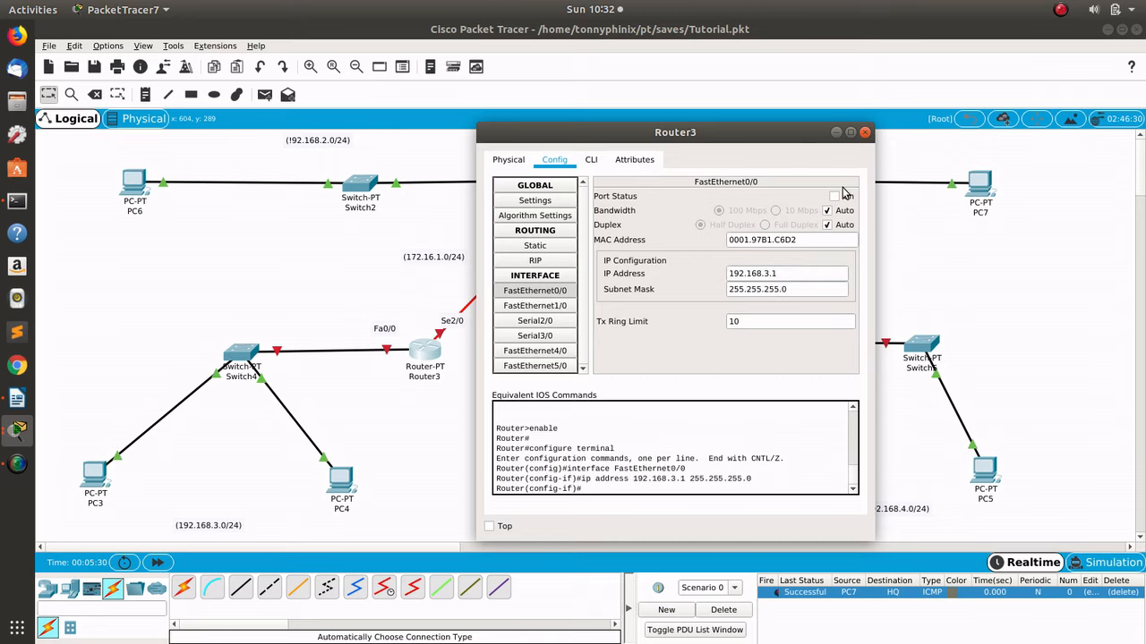
{"action": "left_click", "coordinate": [838, 196]}
{"action": "left_click", "coordinate": [864, 131]}
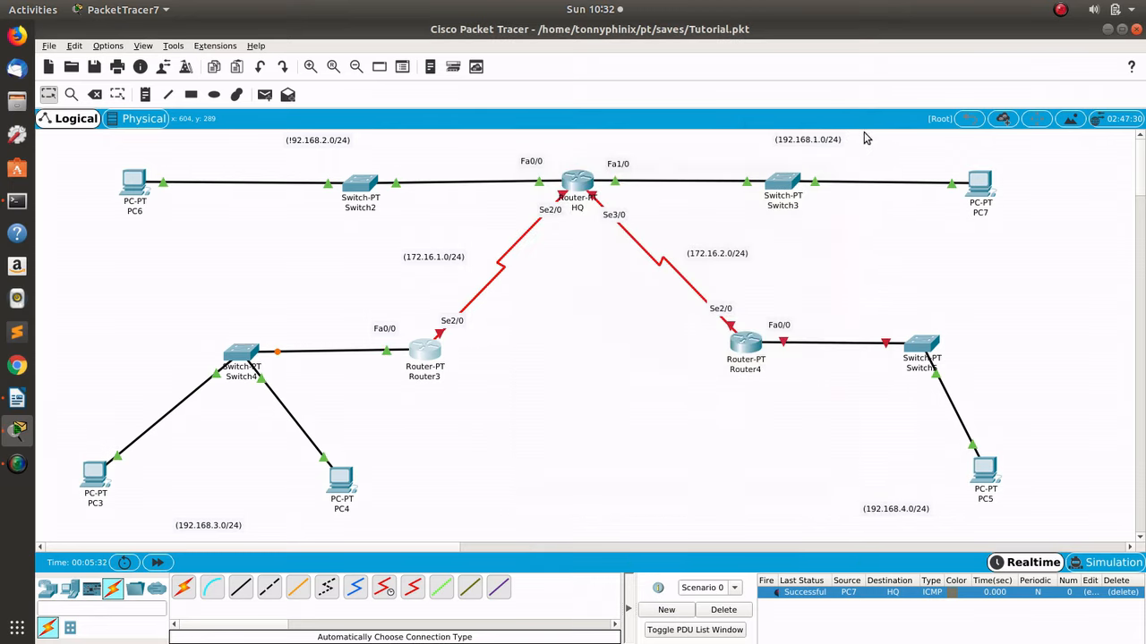
Step: Set the static IPv4 gateway of PC3 to 192.168.3.1
{"action": "left_click", "coordinate": [98, 475]}
{"action": "left_click", "coordinate": [370, 136]}
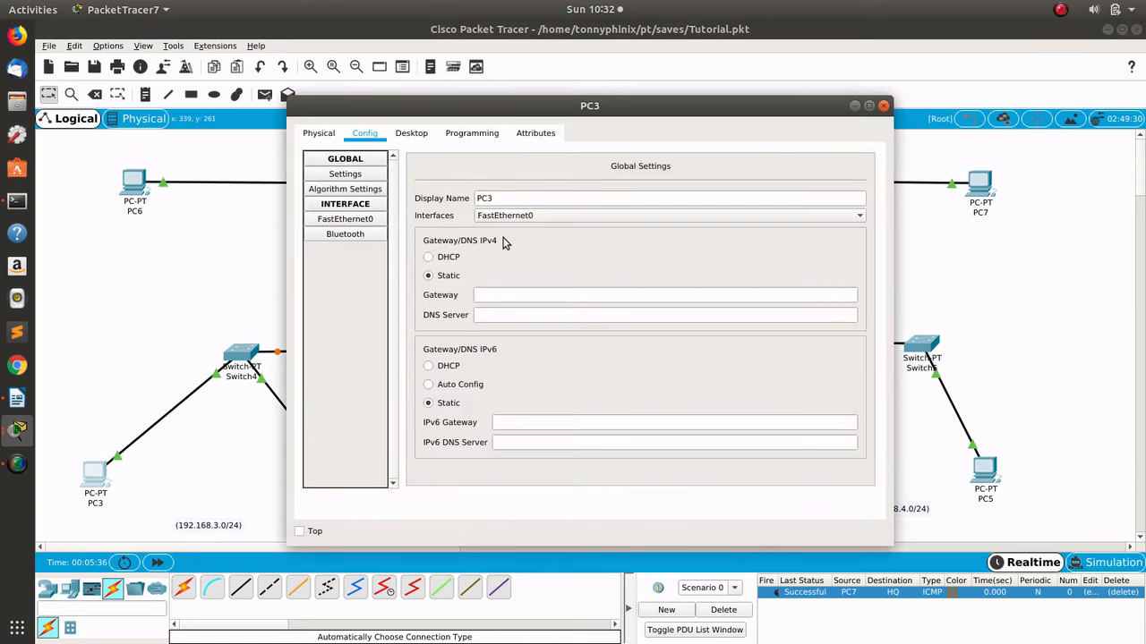
{"action": "left_click", "coordinate": [504, 292]}
{"action": "type", "text": "192.168.3.1"}
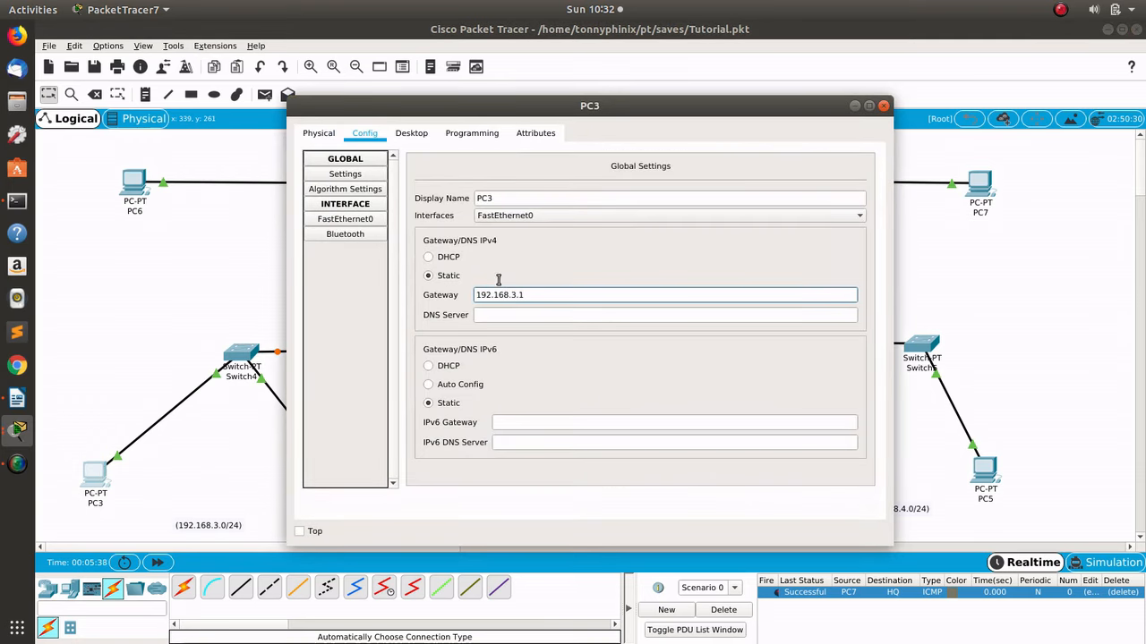
Step: Assign PC3 the static IP address 192.168.3.2 with subnet mask 255.255.255.0, and close its configuration
{"action": "left_click", "coordinate": [407, 139]}
{"action": "left_click", "coordinate": [371, 191]}
{"action": "left_click", "coordinate": [515, 240]}
{"action": "type", "text": "192.168.3.1"}
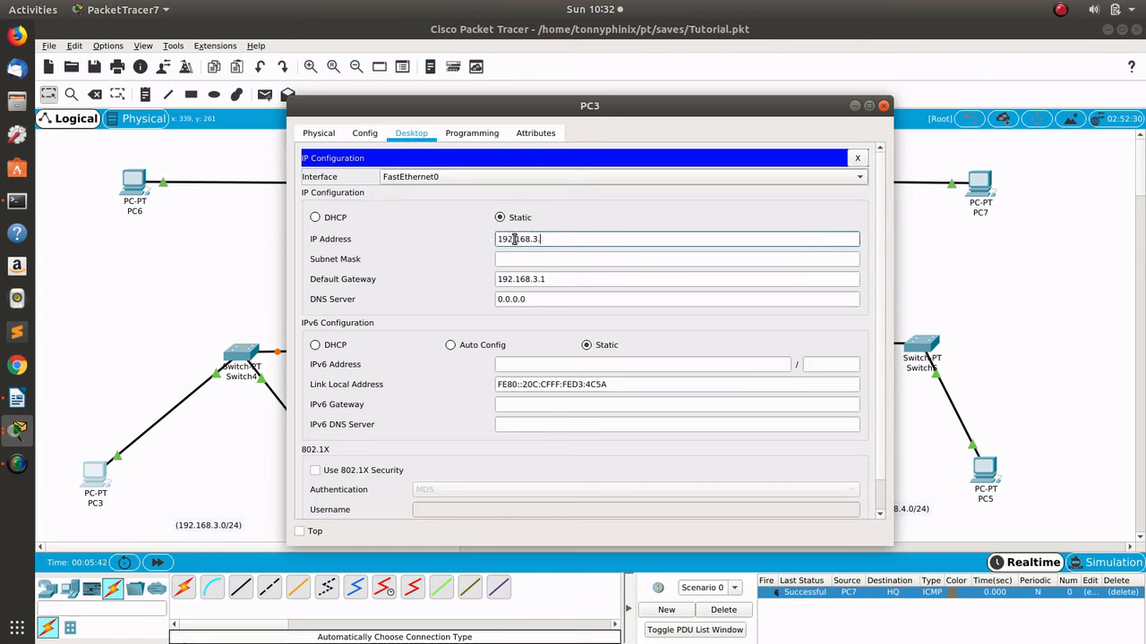
{"action": "left_click", "coordinate": [531, 259]}
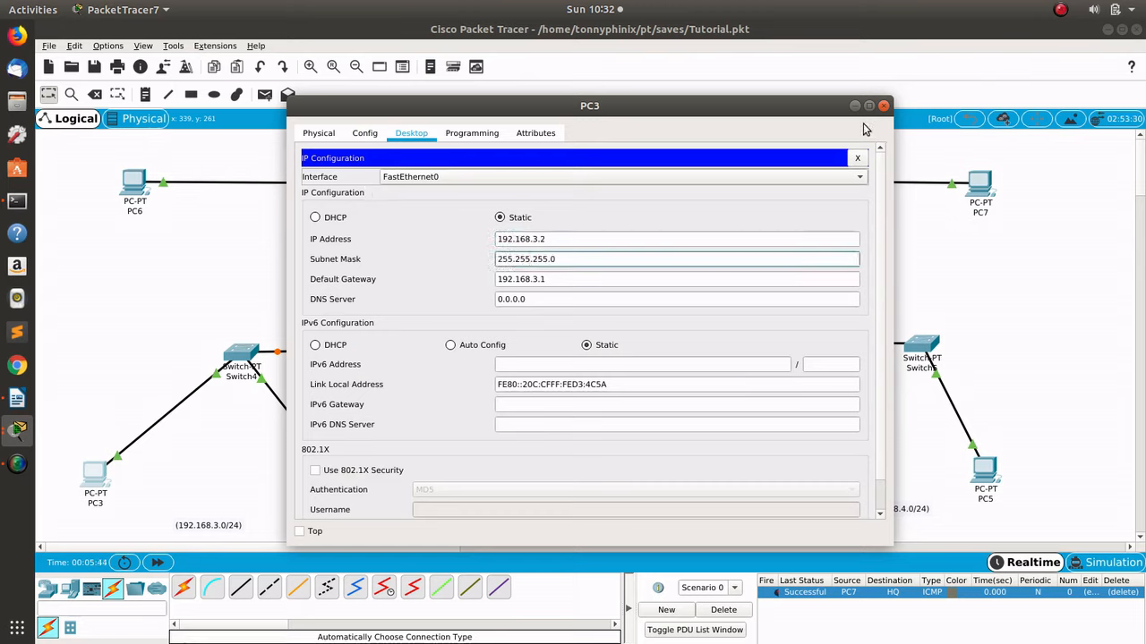
{"action": "left_click", "coordinate": [886, 107]}
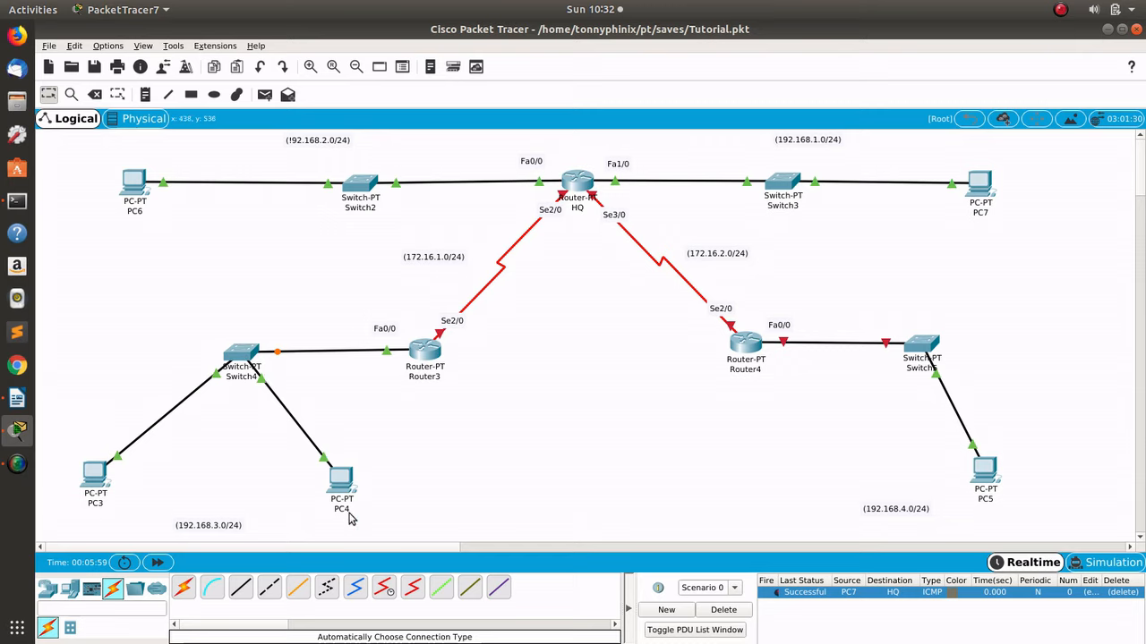
Step: Try to send a simple PDU from PC3 to PC4
{"action": "key", "text": "p"}
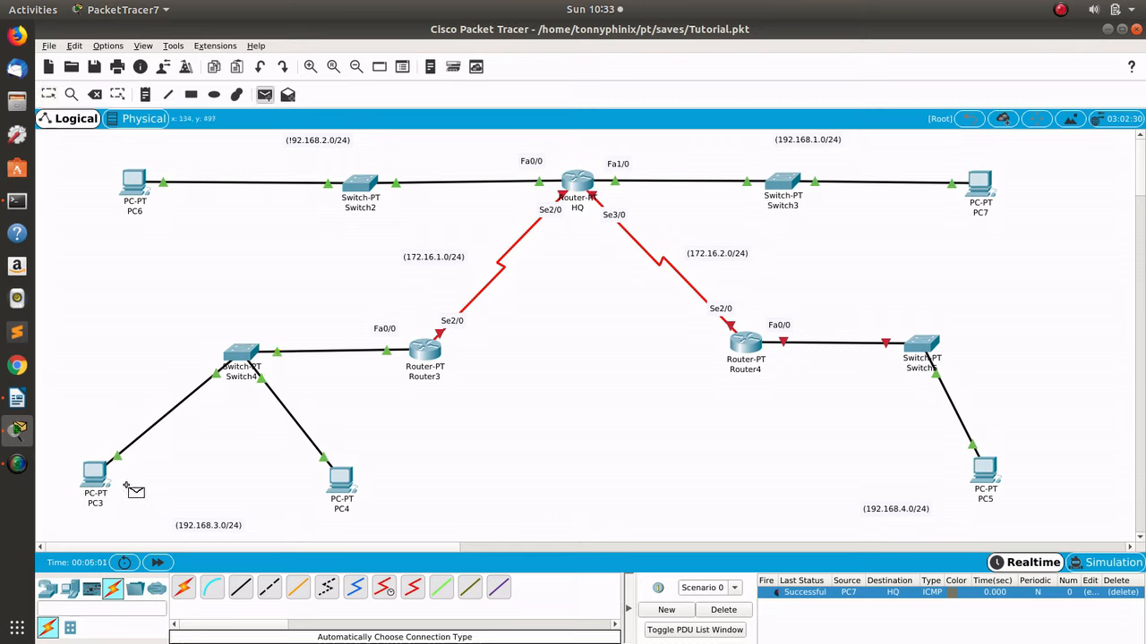
{"action": "left_click", "coordinate": [85, 477]}
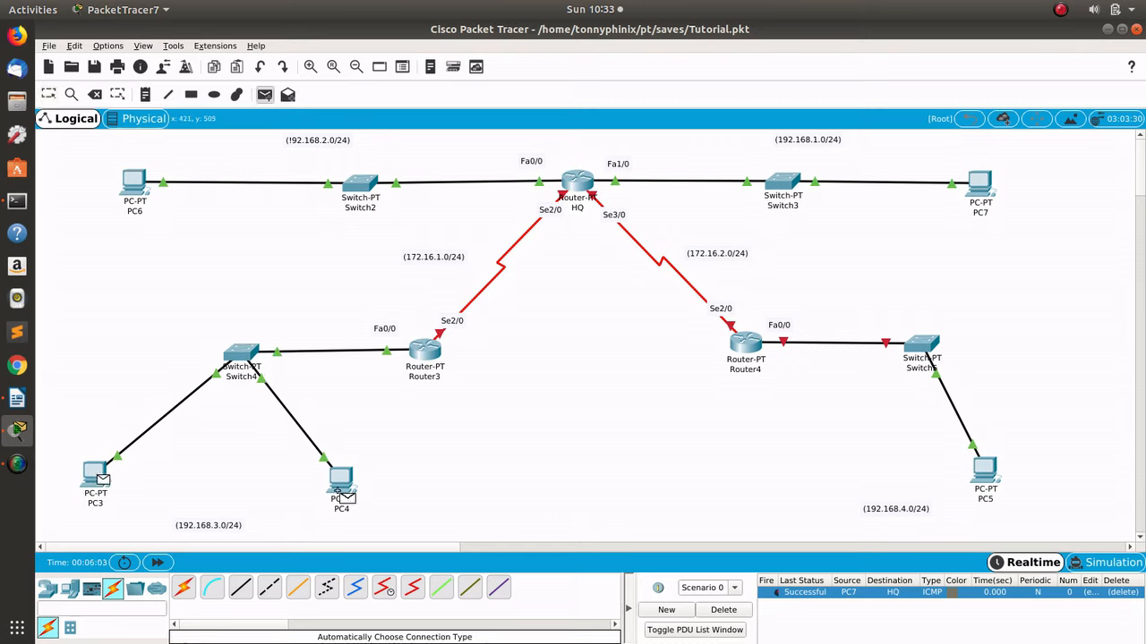
{"action": "left_click", "coordinate": [347, 476]}
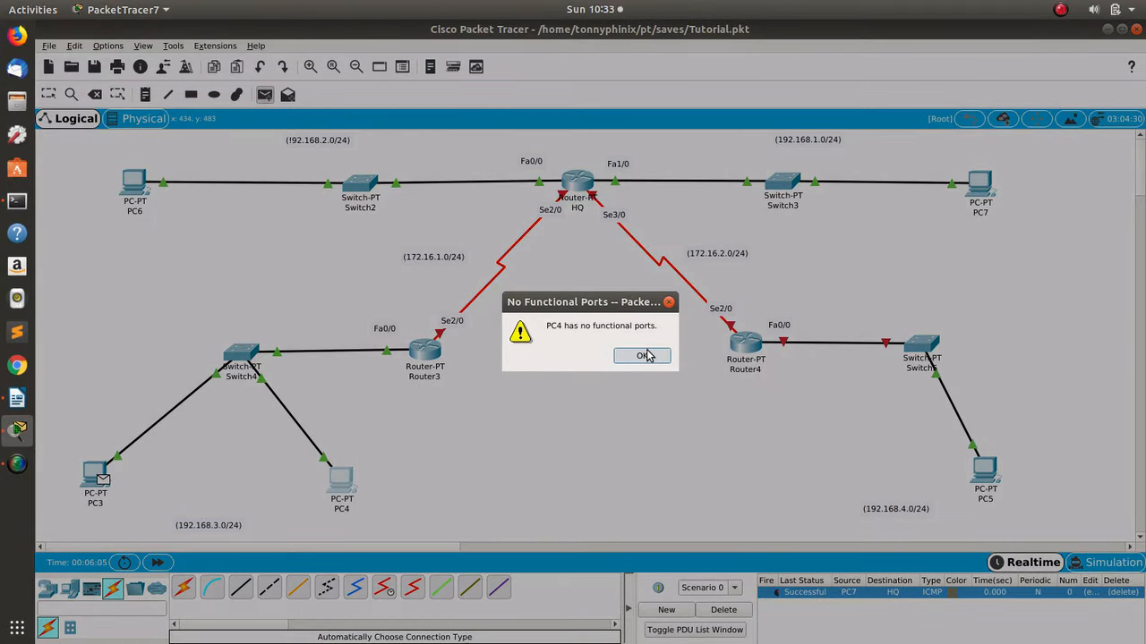
{"action": "left_click", "coordinate": [646, 355]}
{"action": "left_click", "coordinate": [347, 477]}
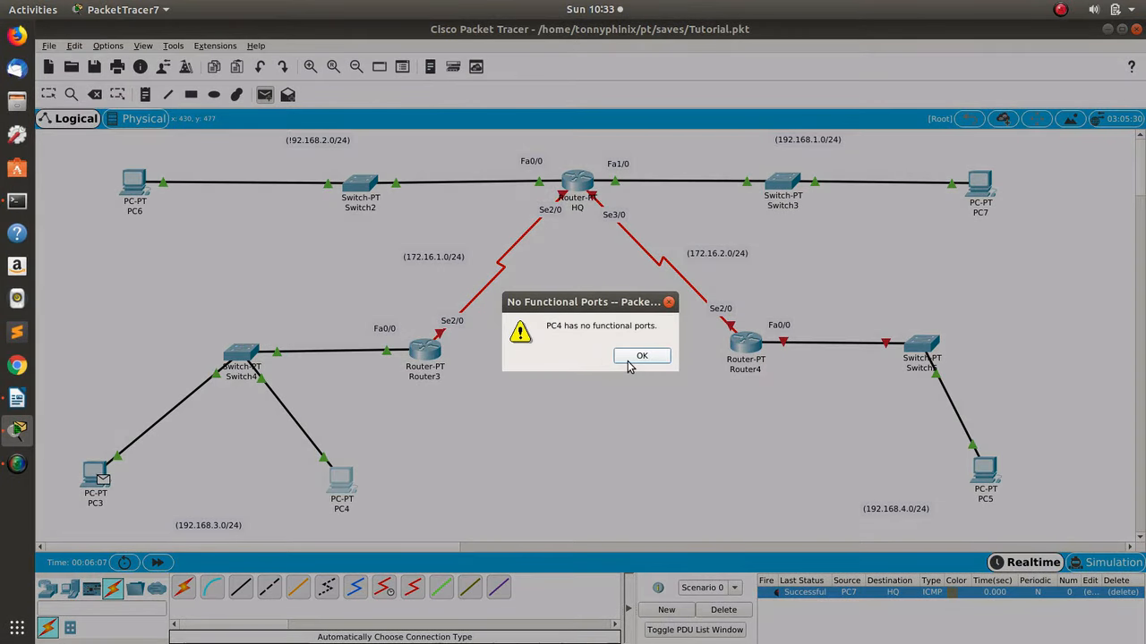
{"action": "left_click", "coordinate": [629, 361]}
{"action": "key", "text": "Escape"}
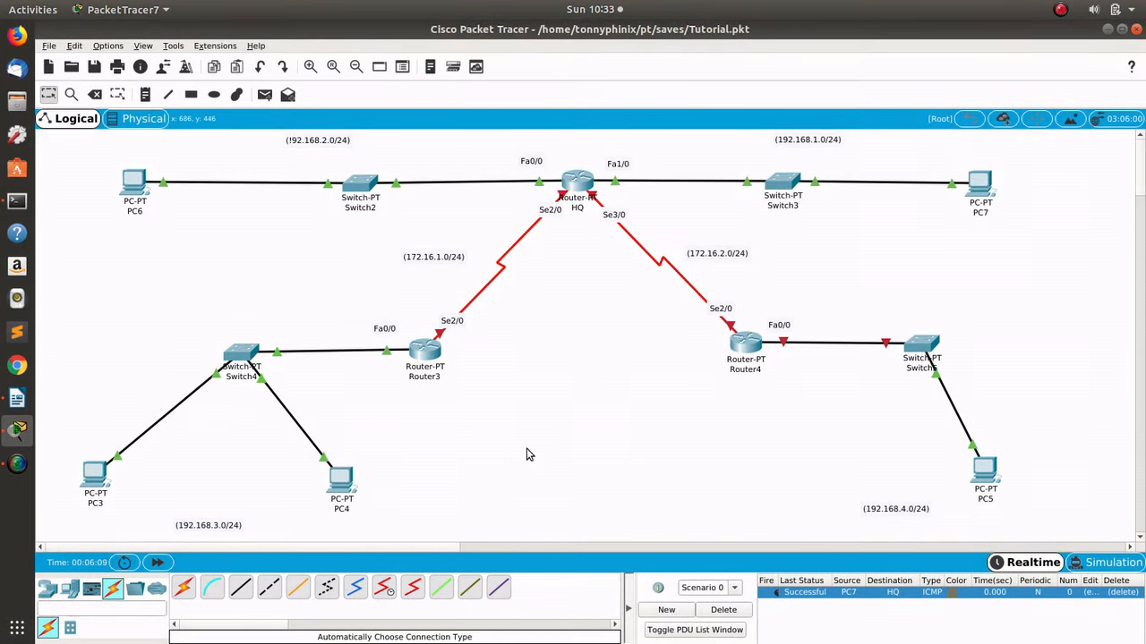
Step: Set the static IPv4 gateway of PC4 to 192.168.3.1
{"action": "left_click", "coordinate": [341, 499]}
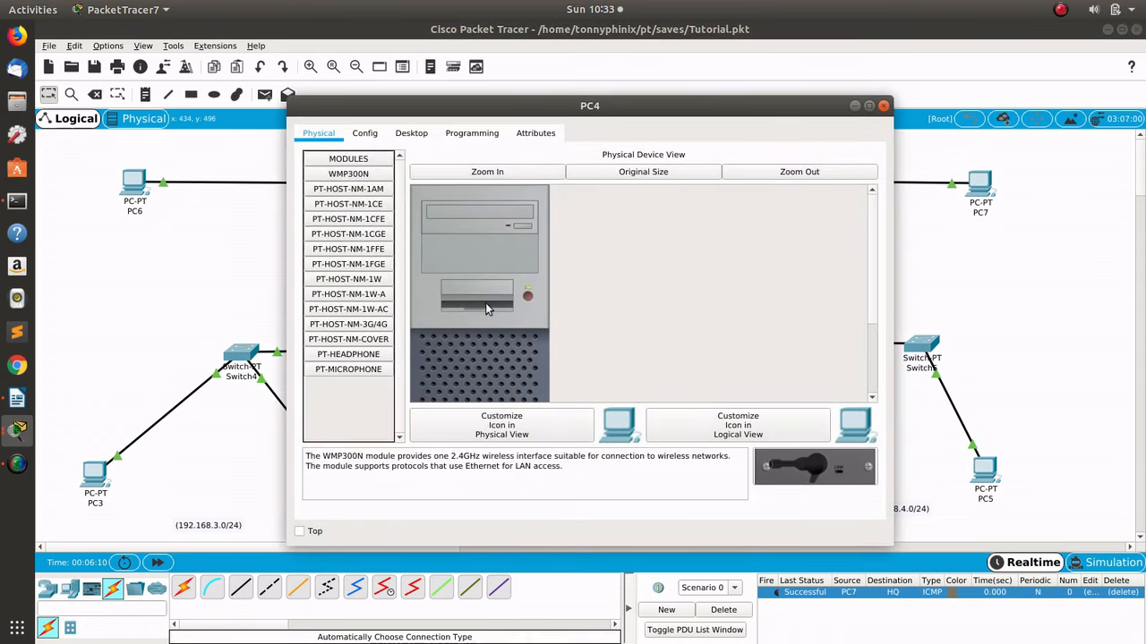
{"action": "left_click", "coordinate": [366, 134]}
{"action": "left_click", "coordinate": [553, 294]}
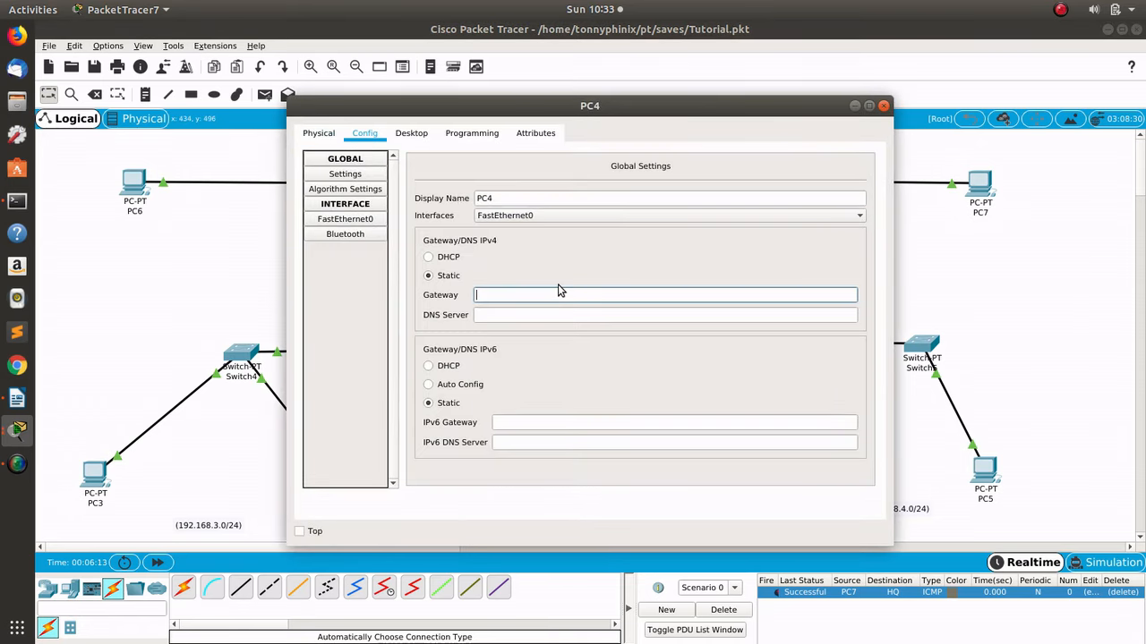
{"action": "type", "text": "192.168.3.1"}
Step: Assign PC4 the static IP address 192.168.3.3 with subnet mask 255.255.255.0, and close its configuration
{"action": "left_click", "coordinate": [412, 134]}
{"action": "left_click", "coordinate": [367, 213]}
{"action": "left_click", "coordinate": [583, 242]}
{"action": "key", "text": "ctrl+v"}
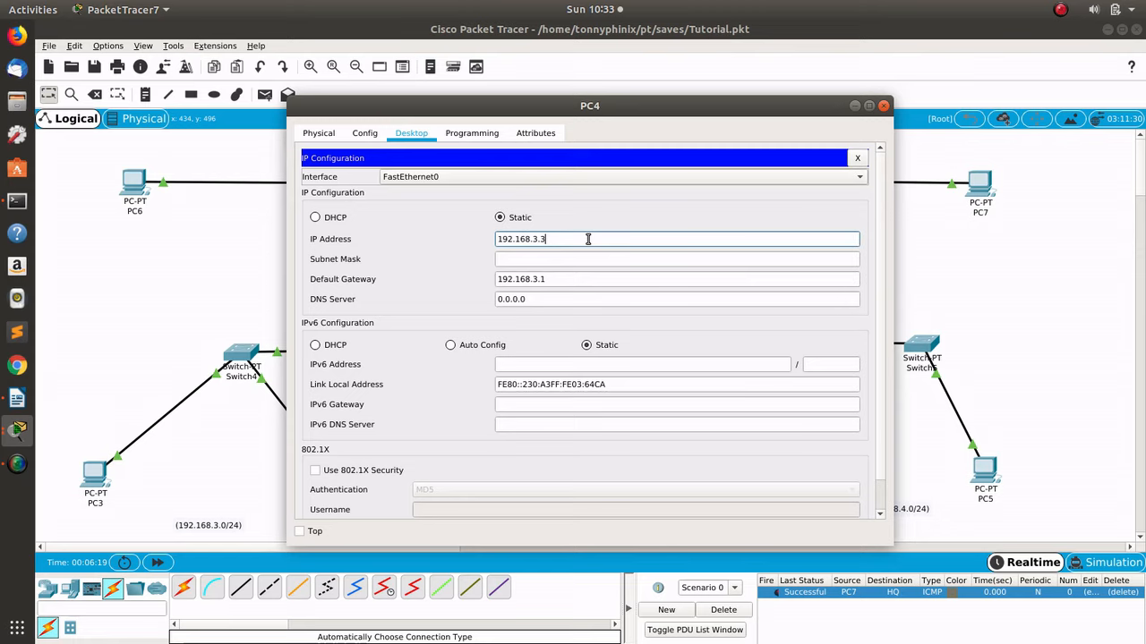
{"action": "left_click", "coordinate": [537, 259]}
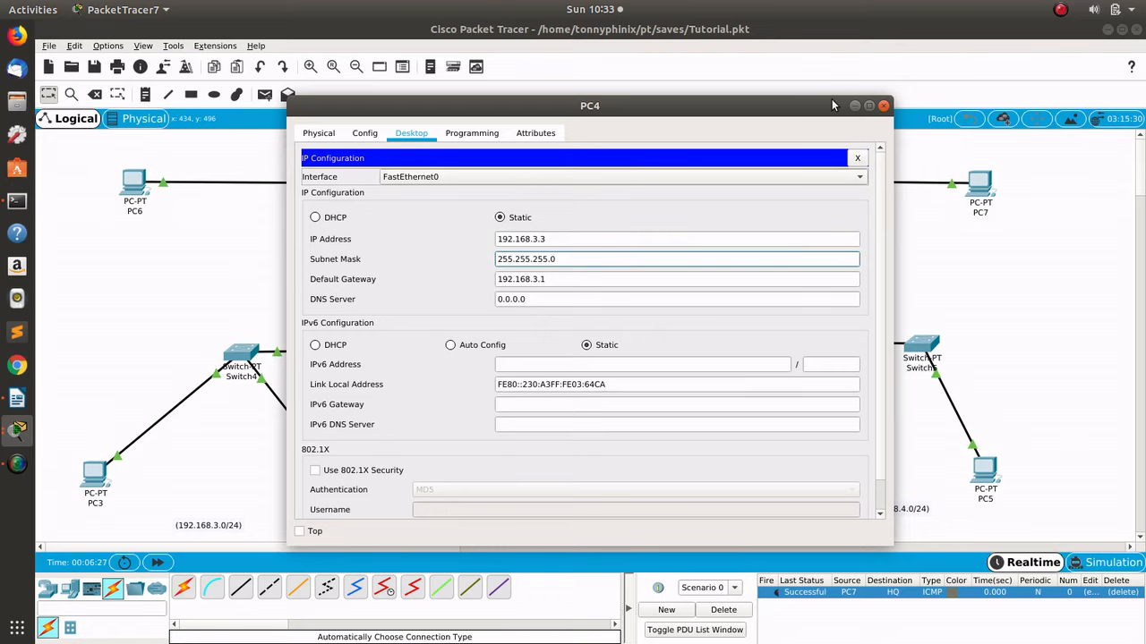
{"action": "left_click", "coordinate": [884, 106]}
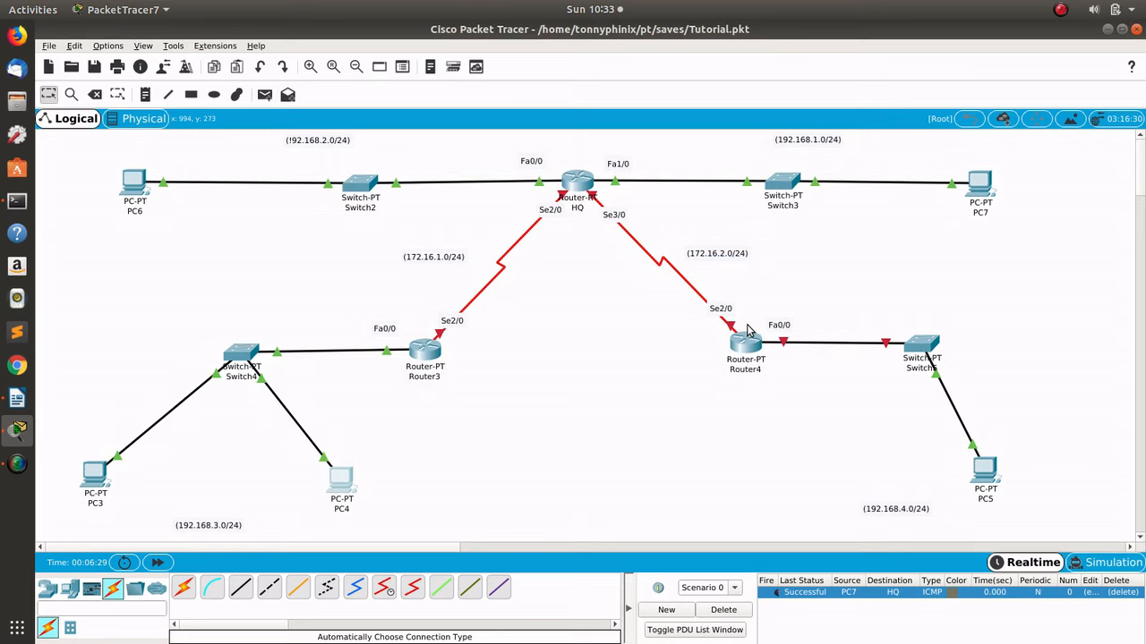
Step: Test connectivity by sending a simple PDU from PC3 to PC4
{"action": "key", "text": "p"}
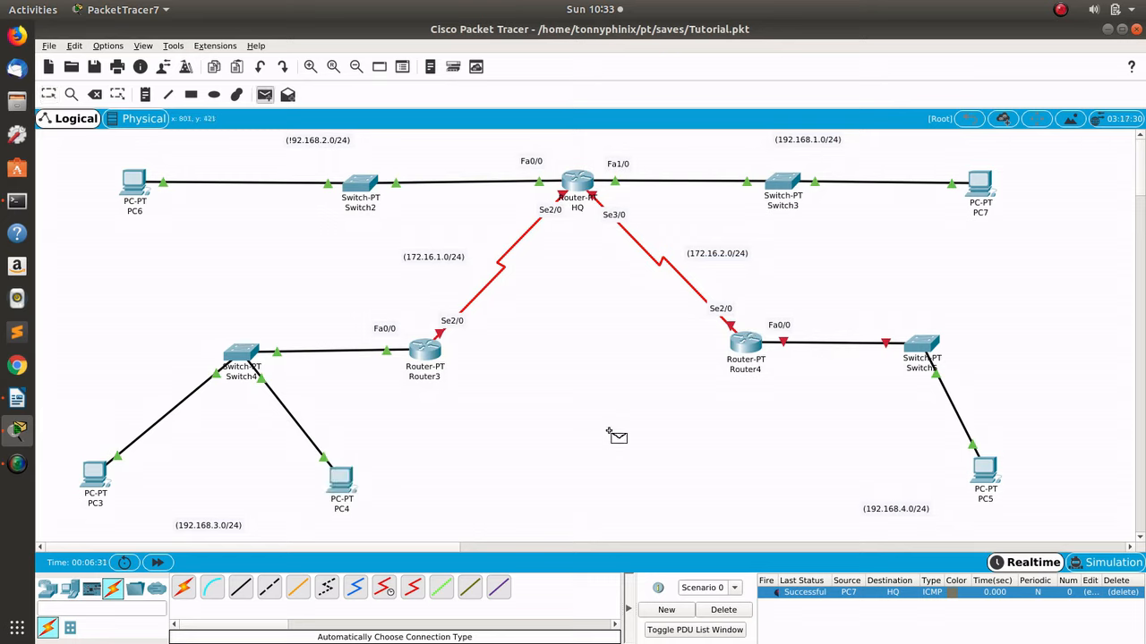
{"action": "left_click", "coordinate": [96, 477]}
{"action": "left_click", "coordinate": [343, 480]}
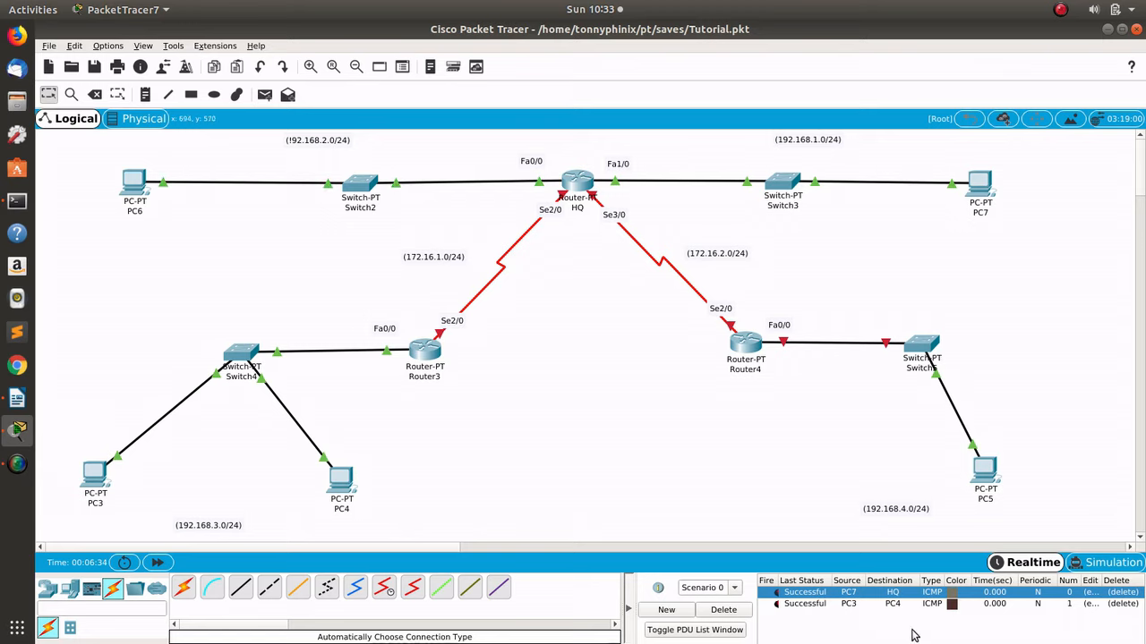
Step: Clear the scenario's PDUs, test the reverse direction with a simple PDU from PC4 to PC3, and clear the scenario again
{"action": "left_click", "coordinate": [721, 613]}
{"action": "left_click", "coordinate": [264, 95]}
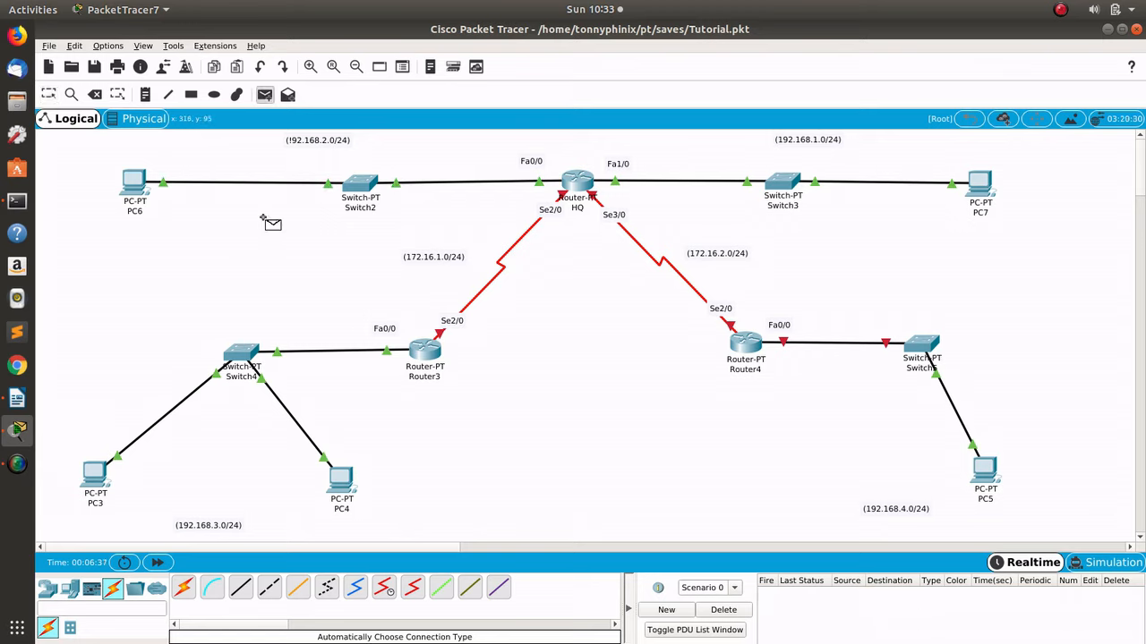
{"action": "left_click", "coordinate": [342, 484]}
{"action": "left_click", "coordinate": [96, 485]}
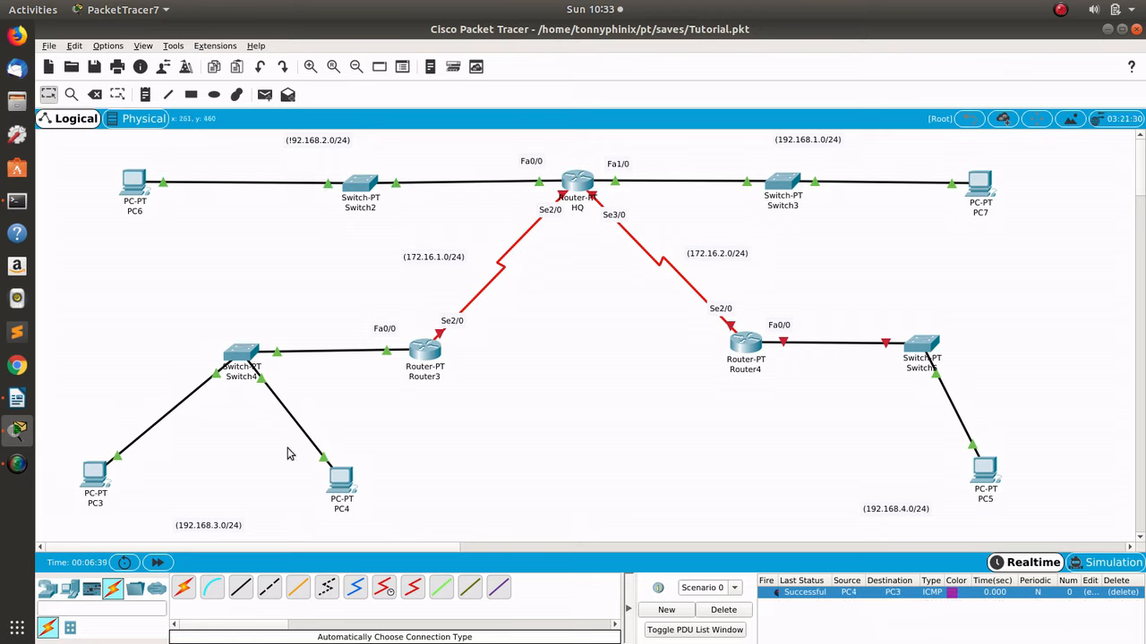
{"action": "left_click", "coordinate": [722, 612]}
{"action": "left_click_drag", "start_coordinate": [406, 515], "coordinate": [66, 326]}
{"action": "left_click", "coordinate": [397, 423]}
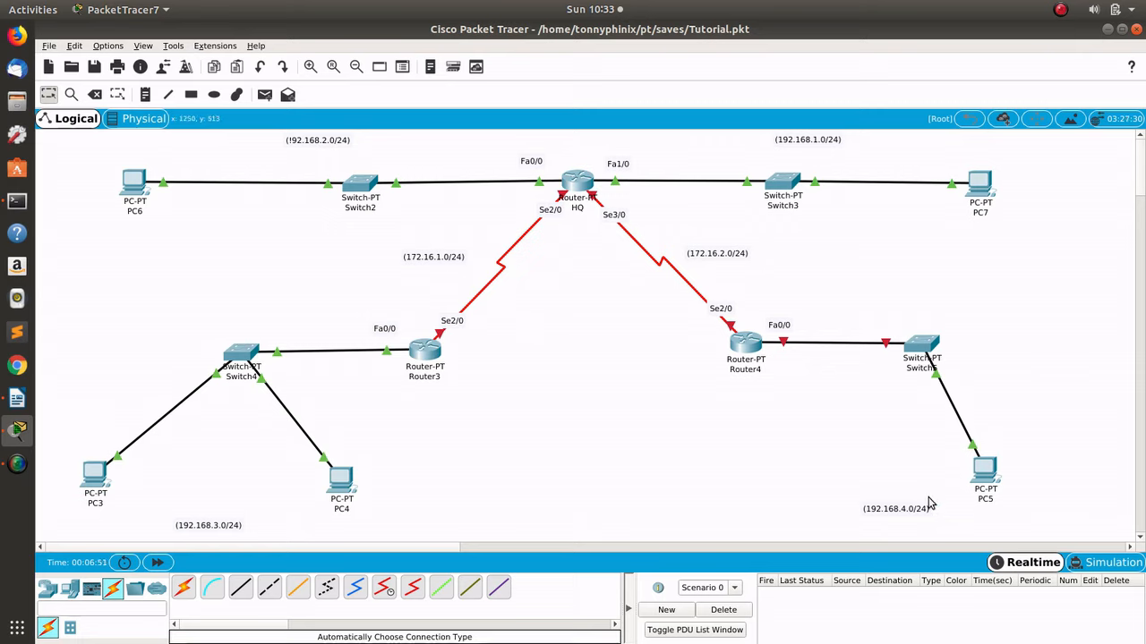
{"action": "left_click_drag", "start_coordinate": [825, 500], "coordinate": [971, 525]}
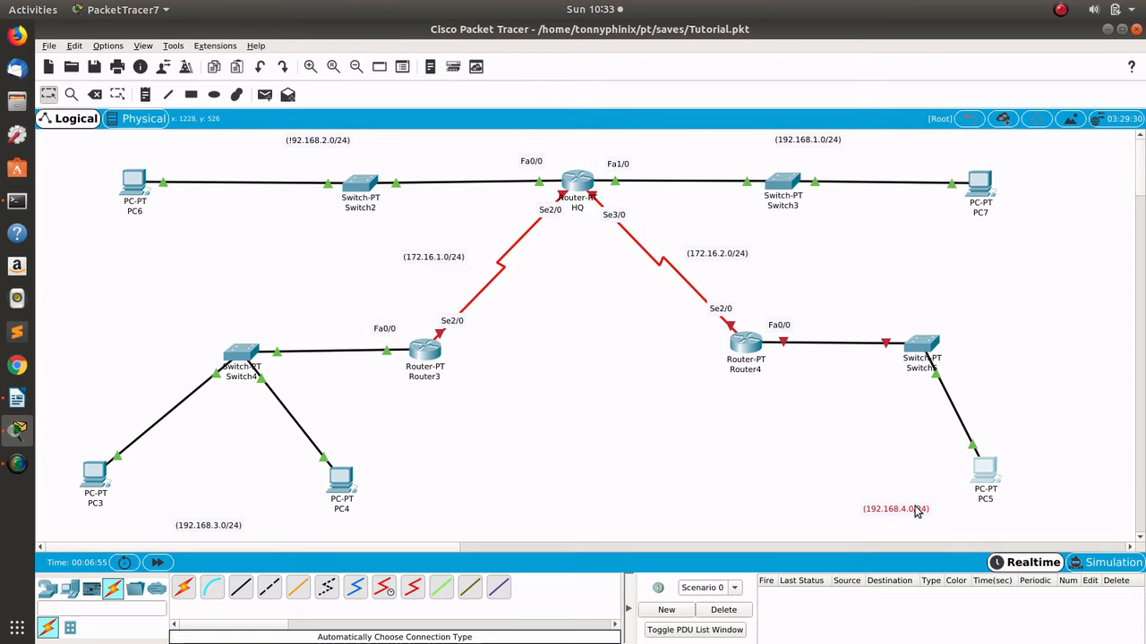
{"action": "scroll", "coordinate": [918, 511], "scroll_direction": "right", "scroll_amount": 2}
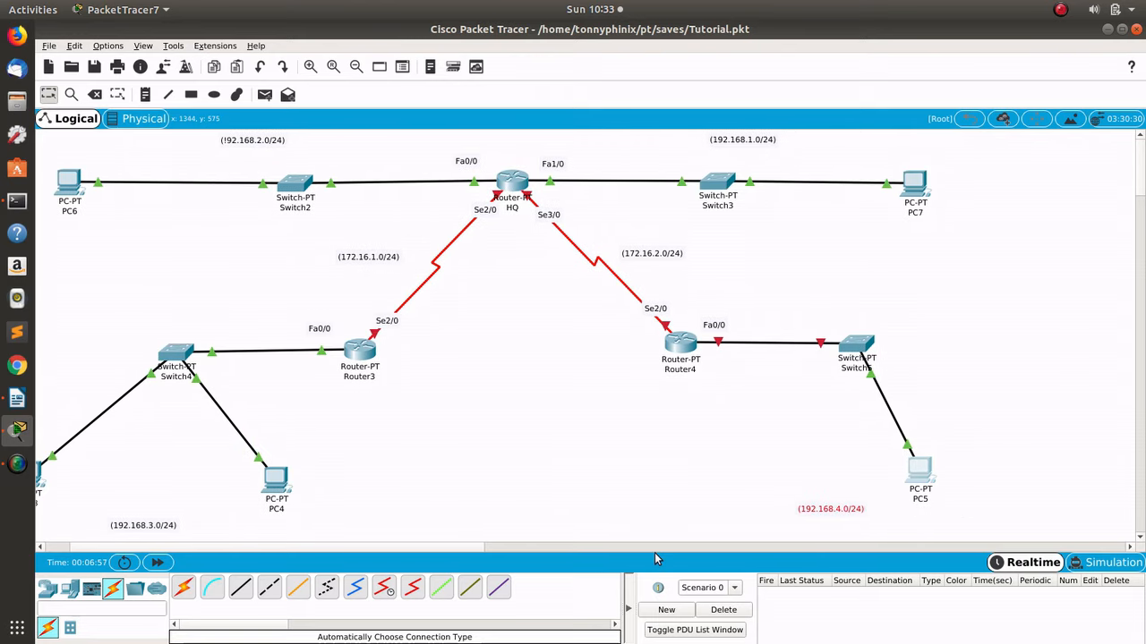
{"action": "scroll", "coordinate": [438, 553], "scroll_direction": "left", "scroll_amount": 2}
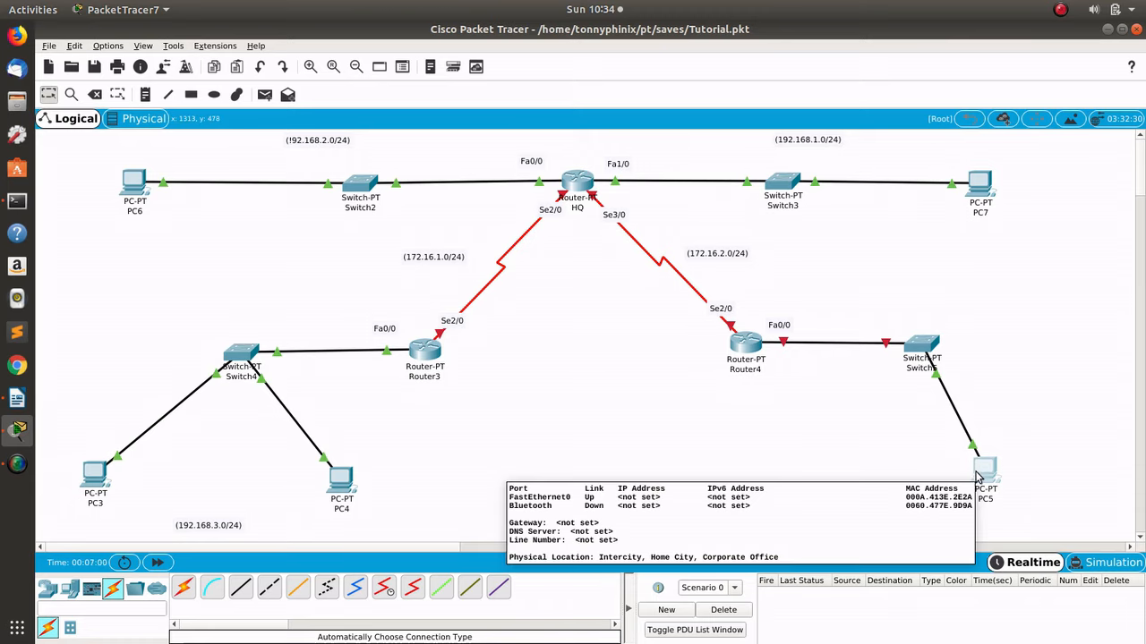
Step: Assign Router4's FastEthernet0/0 the IP address 192.168.4.1, turn the port on and close the configuration
{"action": "left_click", "coordinate": [746, 347]}
{"action": "left_click_drag", "start_coordinate": [597, 119], "coordinate": [467, 124]}
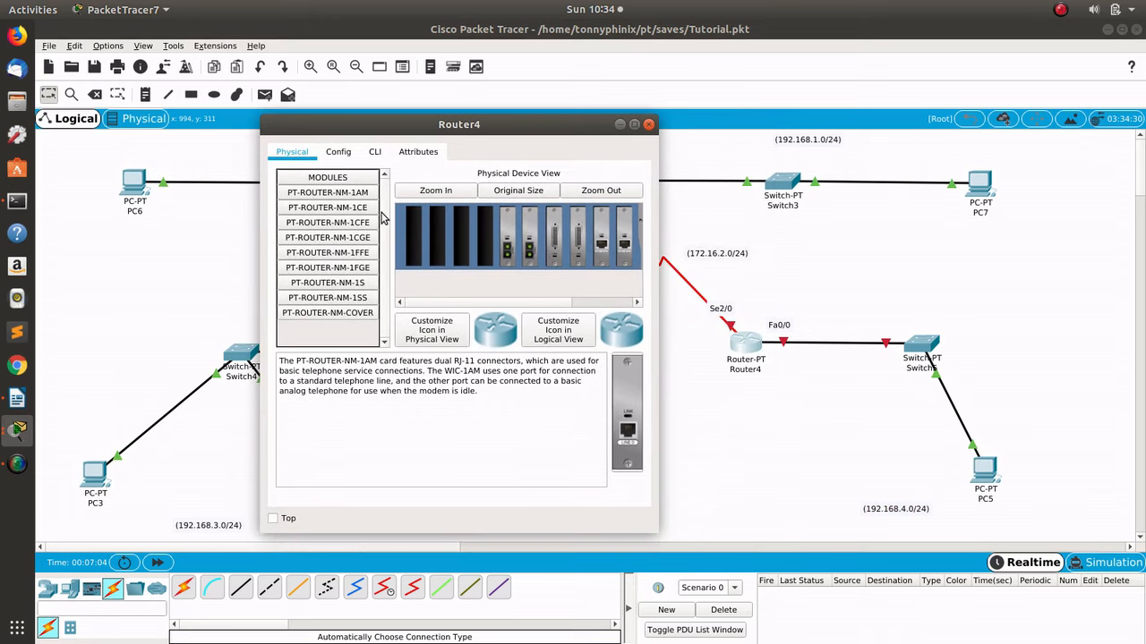
{"action": "left_click", "coordinate": [338, 152]}
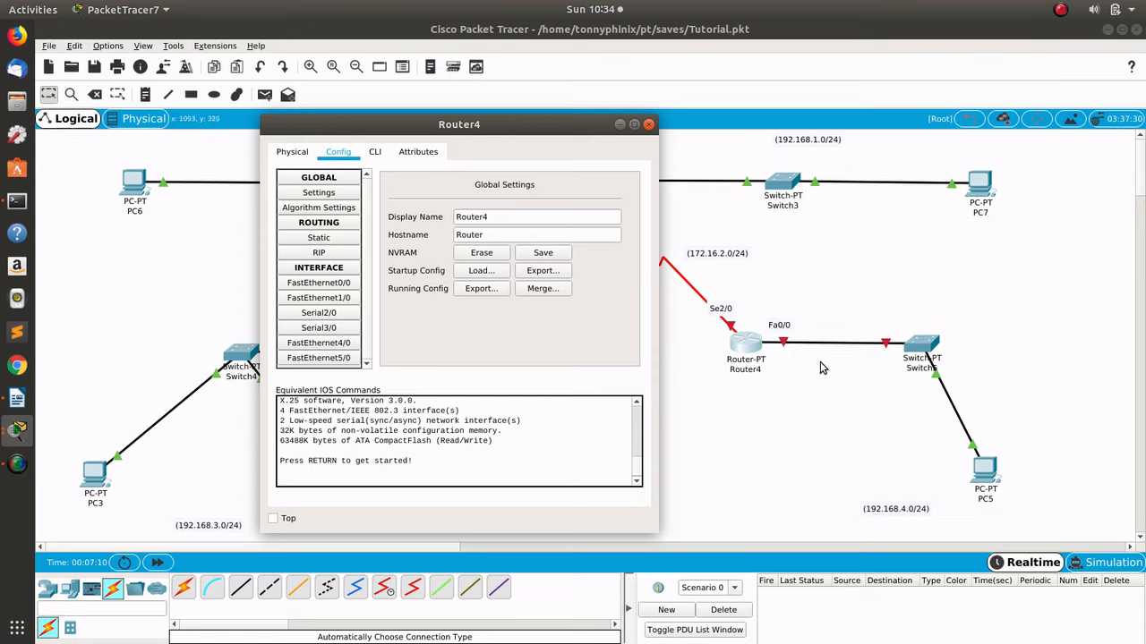
{"action": "left_click", "coordinate": [338, 285]}
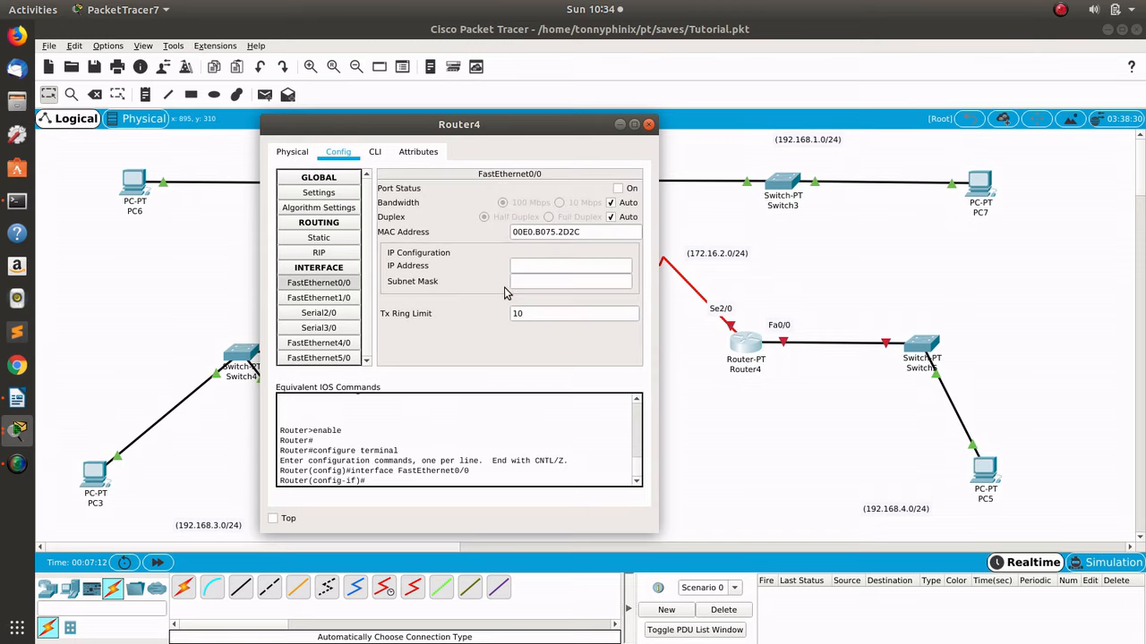
{"action": "left_click", "coordinate": [547, 258]}
{"action": "type", "text": "192.168.4.1"}
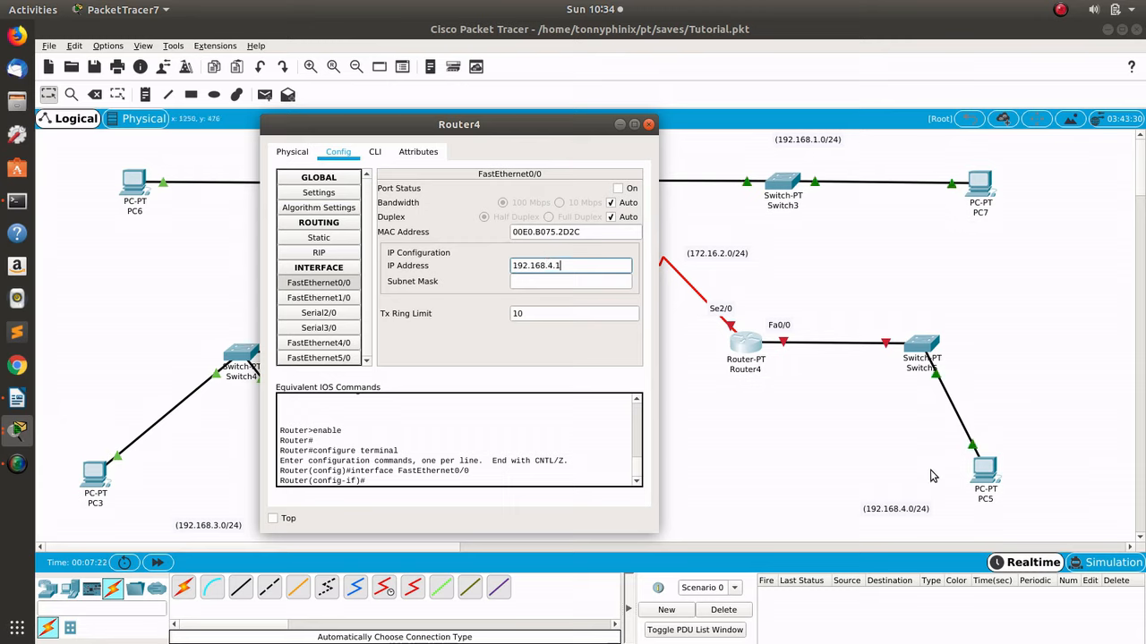
{"action": "left_click", "coordinate": [620, 189]}
{"action": "left_click", "coordinate": [649, 124]}
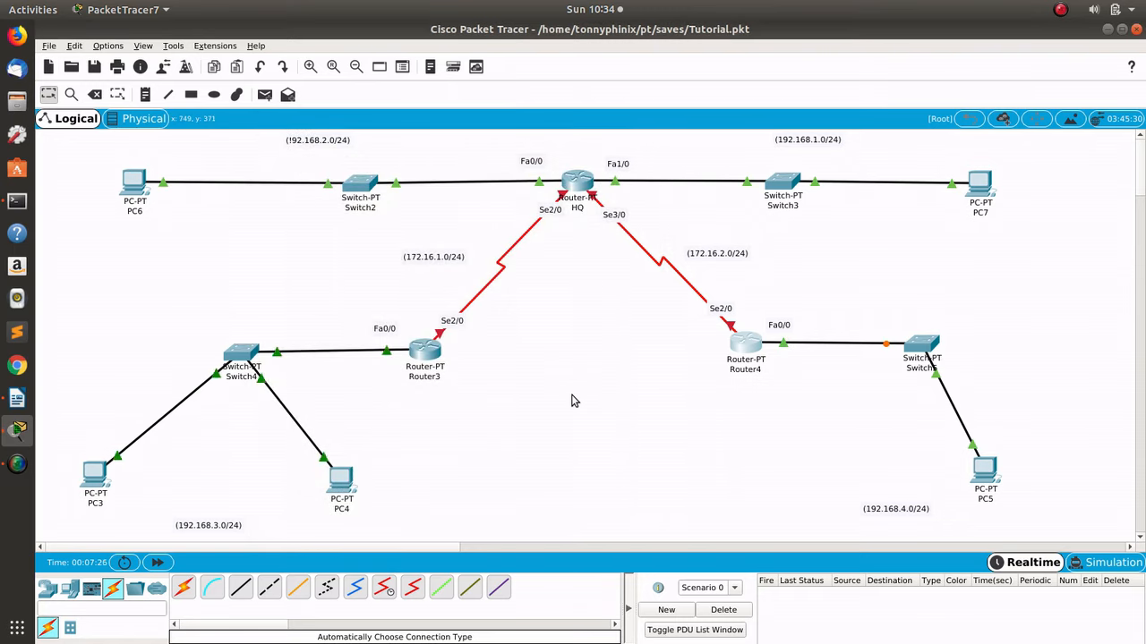
Step: Set PC5's static default gateway to 192.168.4.1
{"action": "left_click", "coordinate": [986, 467]}
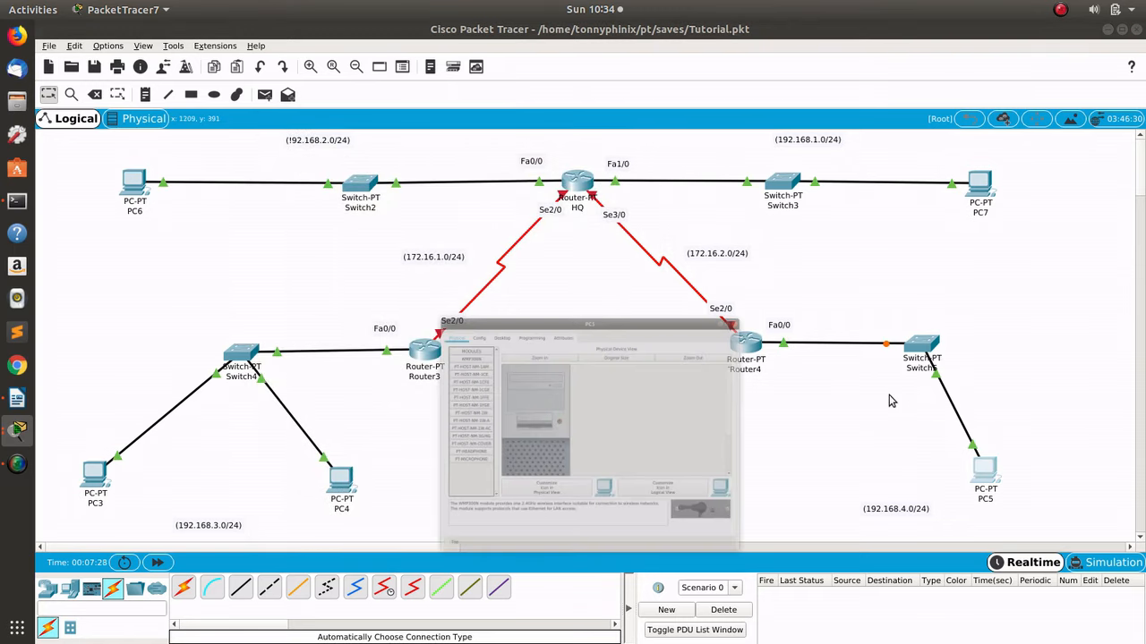
{"action": "left_click", "coordinate": [376, 134]}
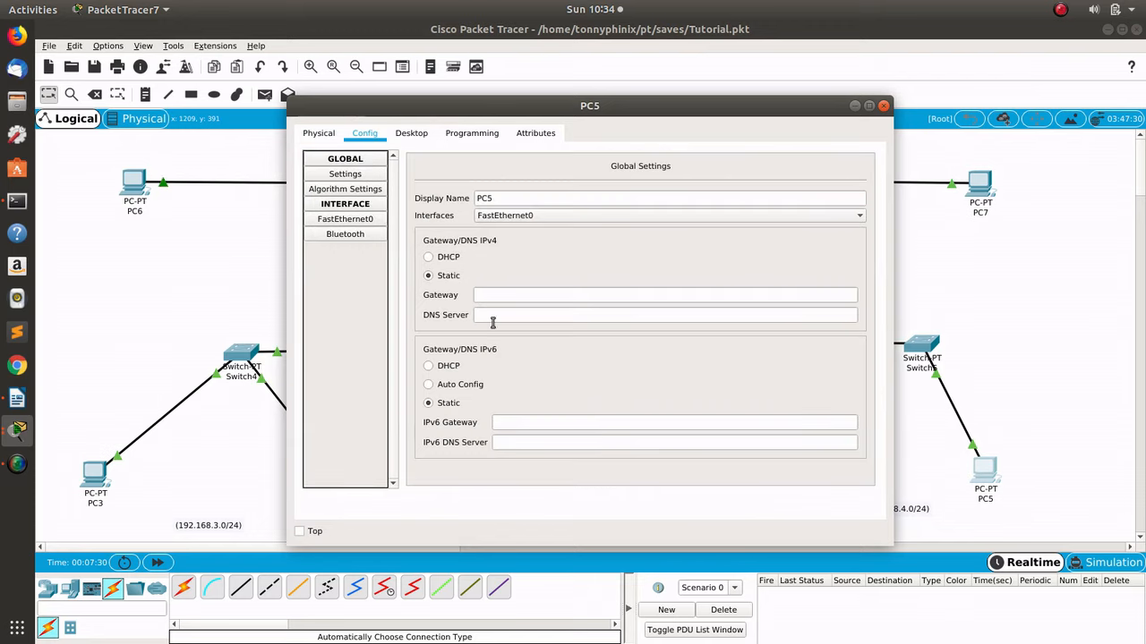
{"action": "left_click", "coordinate": [506, 296]}
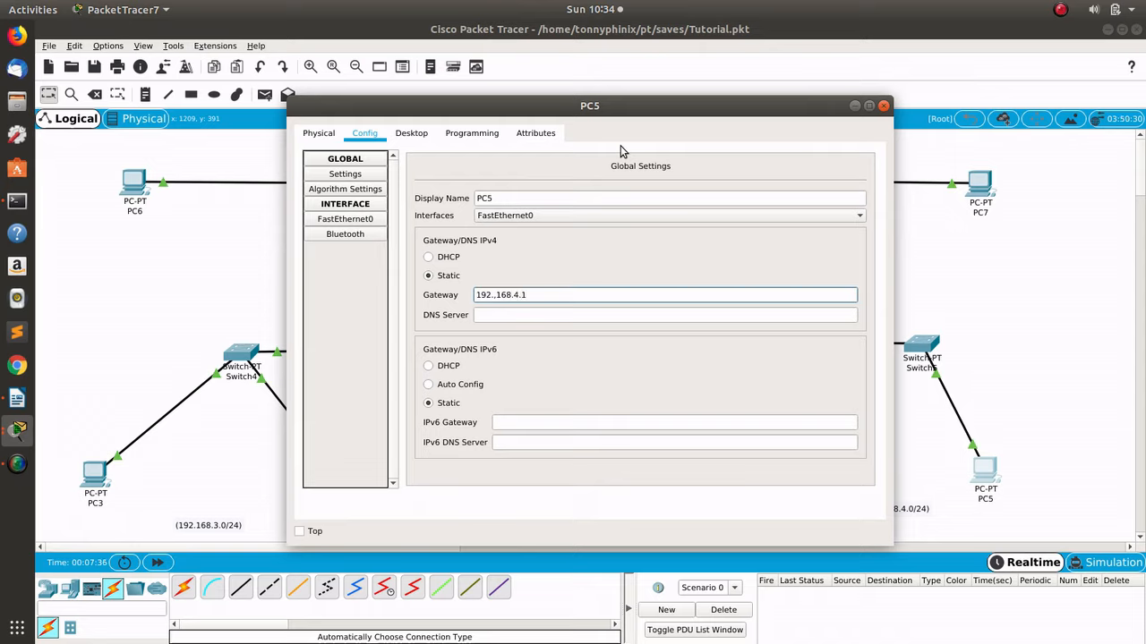
{"action": "key", "text": "ctrl+a"}
{"action": "key", "text": "BackSpace"}
{"action": "left_click", "coordinate": [636, 317]}
{"action": "left_click", "coordinate": [544, 294]}
{"action": "left_click", "coordinate": [565, 313]}
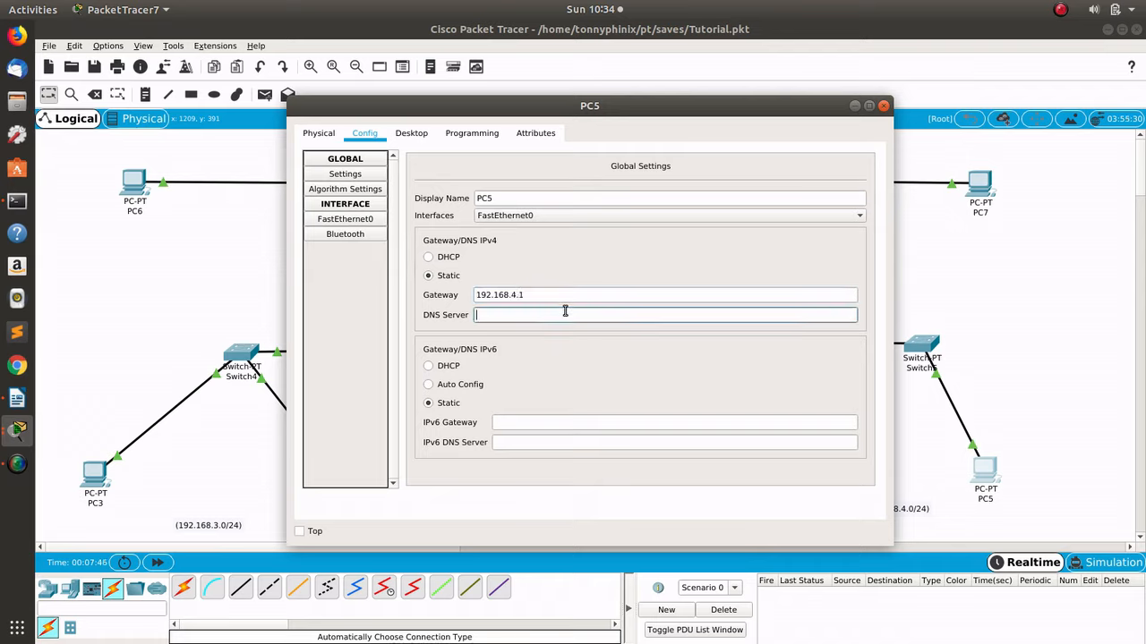
{"action": "left_click", "coordinate": [562, 300]}
{"action": "key", "text": "ctrl+a"}
{"action": "left_click", "coordinate": [492, 248]}
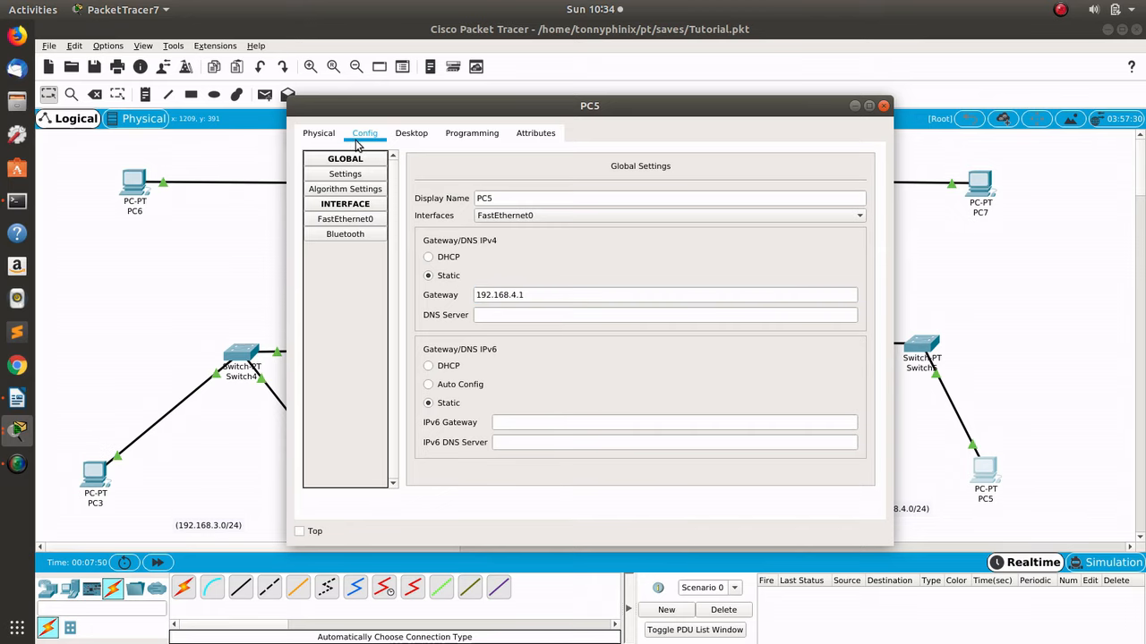
Step: Assign PC5 the static IP address 192.168.4.2 with subnet mask 255.255.255.0, and close its configuration
{"action": "left_click", "coordinate": [411, 134]}
{"action": "left_click", "coordinate": [367, 212]}
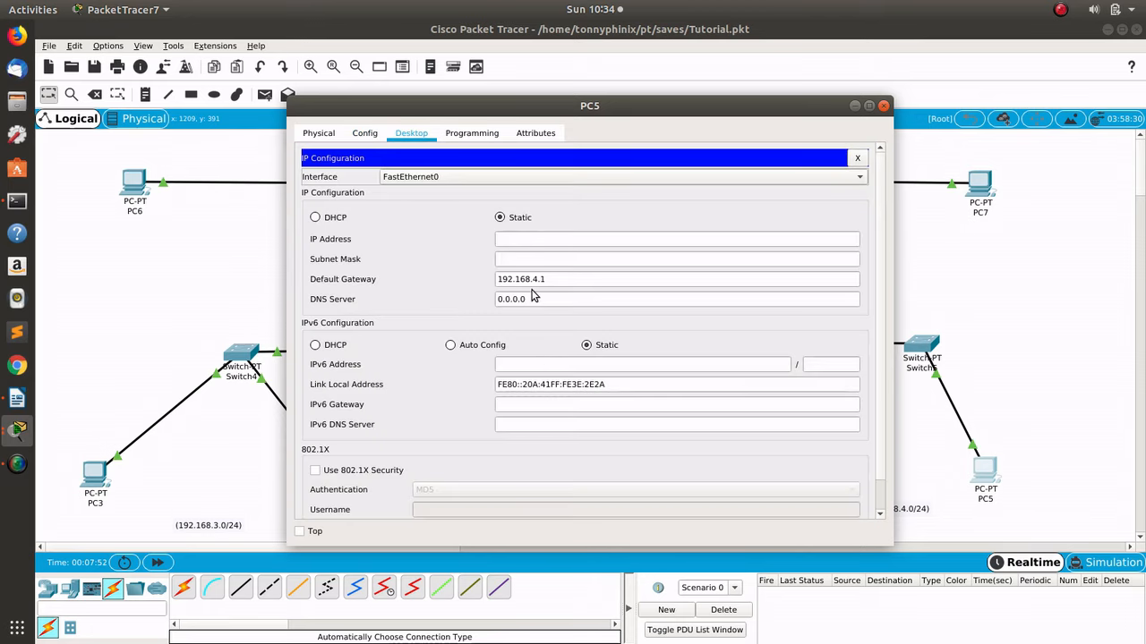
{"action": "left_click", "coordinate": [535, 242]}
{"action": "type", "text": "192.168.4."}
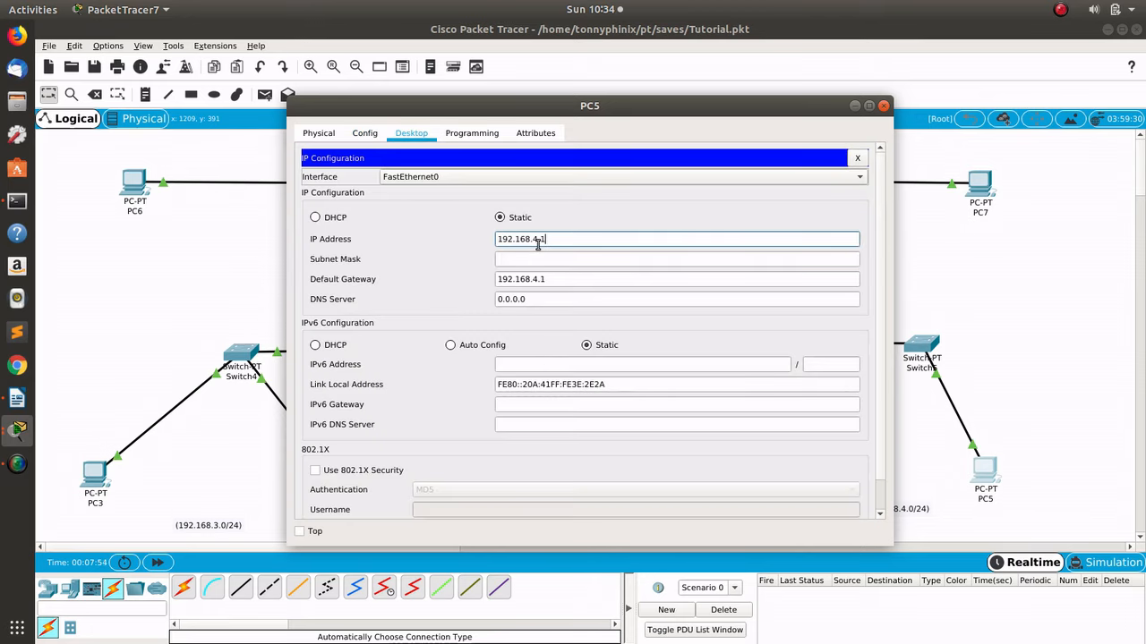
{"action": "type", "text": "2"}
{"action": "left_click", "coordinate": [565, 259]}
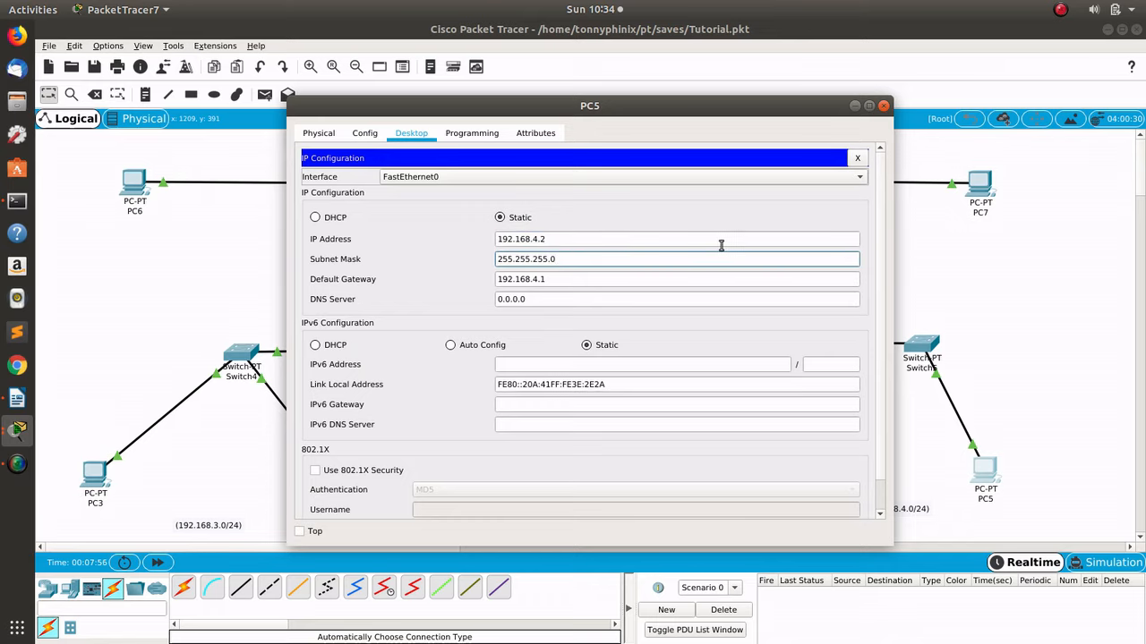
{"action": "left_click", "coordinate": [884, 106]}
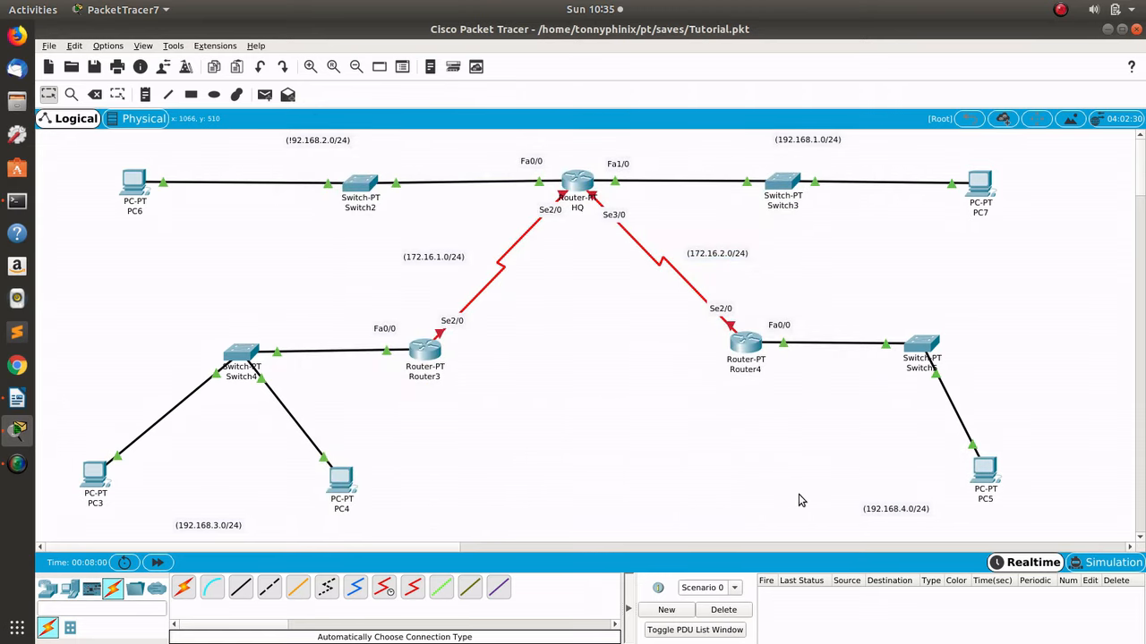
Step: Test connectivity from Router4 to PC5 with a simple PDU, sending it a second time
{"action": "left_click", "coordinate": [264, 94]}
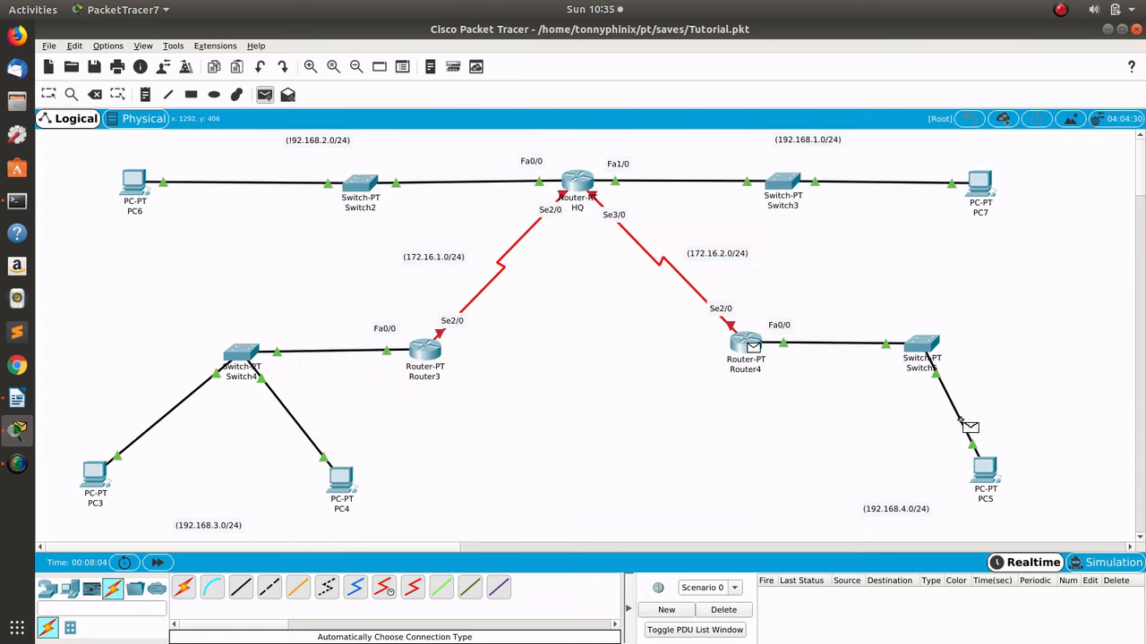
{"action": "left_click", "coordinate": [982, 475]}
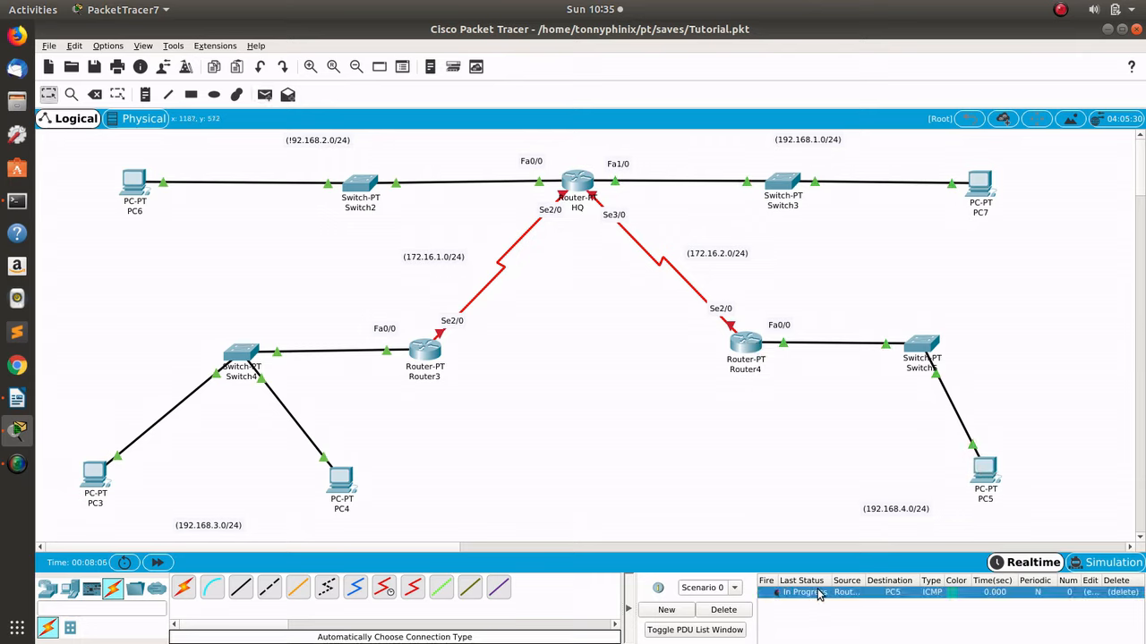
{"action": "left_click", "coordinate": [264, 94]}
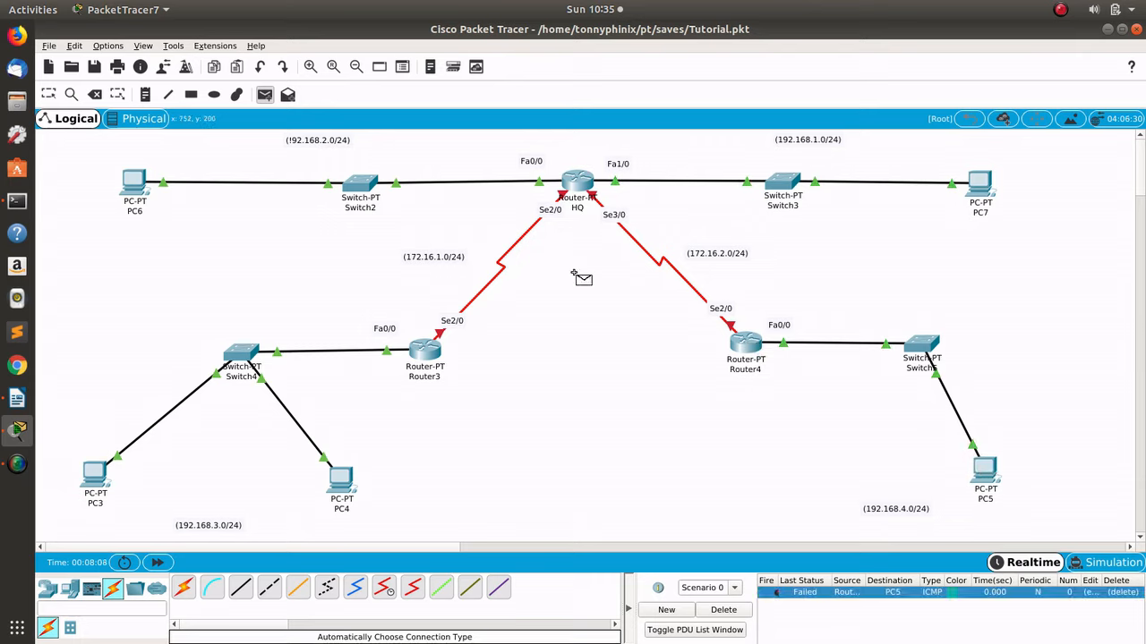
{"action": "left_click", "coordinate": [752, 345]}
{"action": "left_click", "coordinate": [987, 470]}
Step: Test the reverse direction with a simple PDU from PC5 to Router4, and clear the scenario's PDUs
{"action": "left_click", "coordinate": [264, 94]}
{"action": "left_click", "coordinate": [985, 472]}
{"action": "left_click", "coordinate": [748, 350]}
{"action": "left_click", "coordinate": [724, 611]}
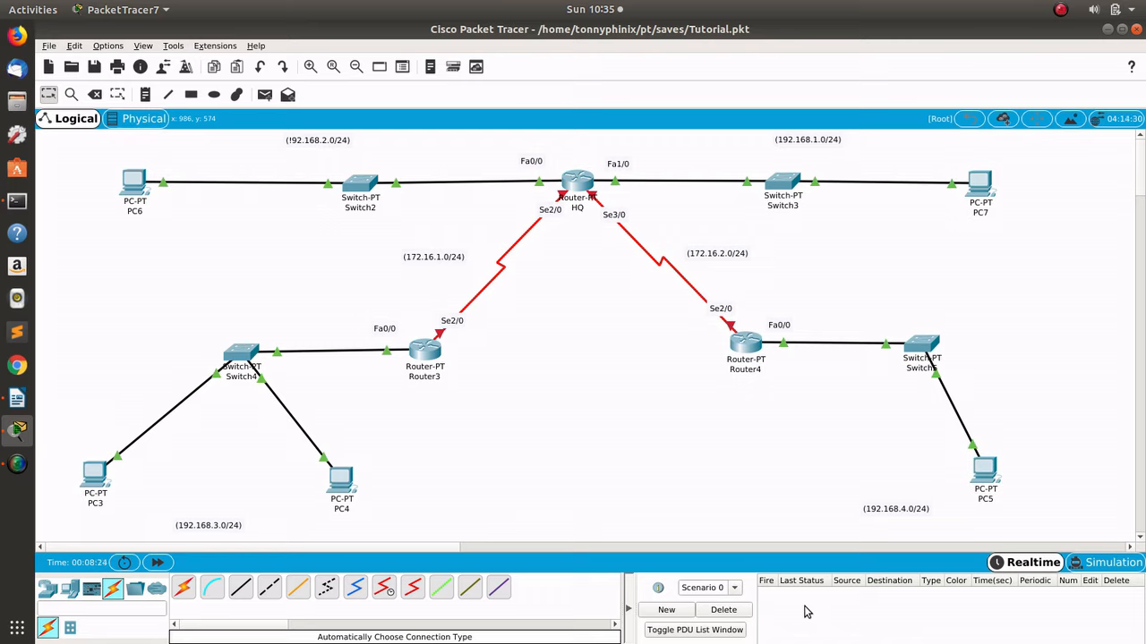
{"action": "left_click_drag", "start_coordinate": [86, 140], "coordinate": [464, 275]}
{"action": "left_click_drag", "start_coordinate": [1074, 150], "coordinate": [651, 231]}
{"action": "left_click_drag", "start_coordinate": [1121, 495], "coordinate": [643, 319]}
{"action": "left_click_drag", "start_coordinate": [421, 520], "coordinate": [92, 345]}
{"action": "left_click", "coordinate": [220, 296]}
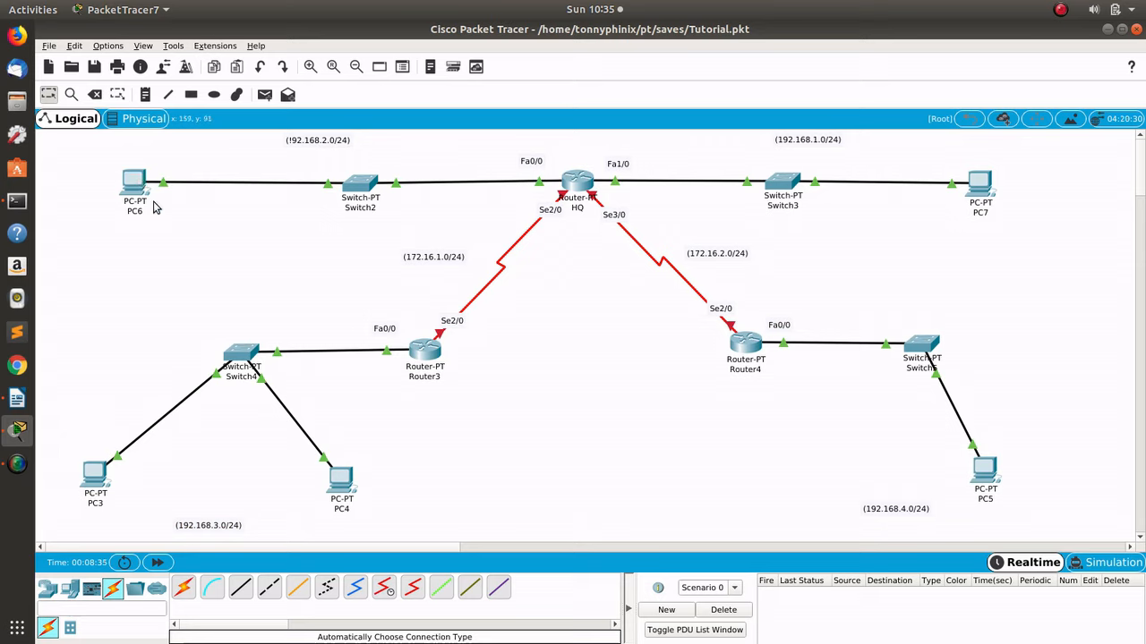
Step: Test connectivity between different networks with a simple PDU from PC6 to PC4, and clear the scenario
{"action": "left_click", "coordinate": [264, 94]}
{"action": "left_click", "coordinate": [134, 183]}
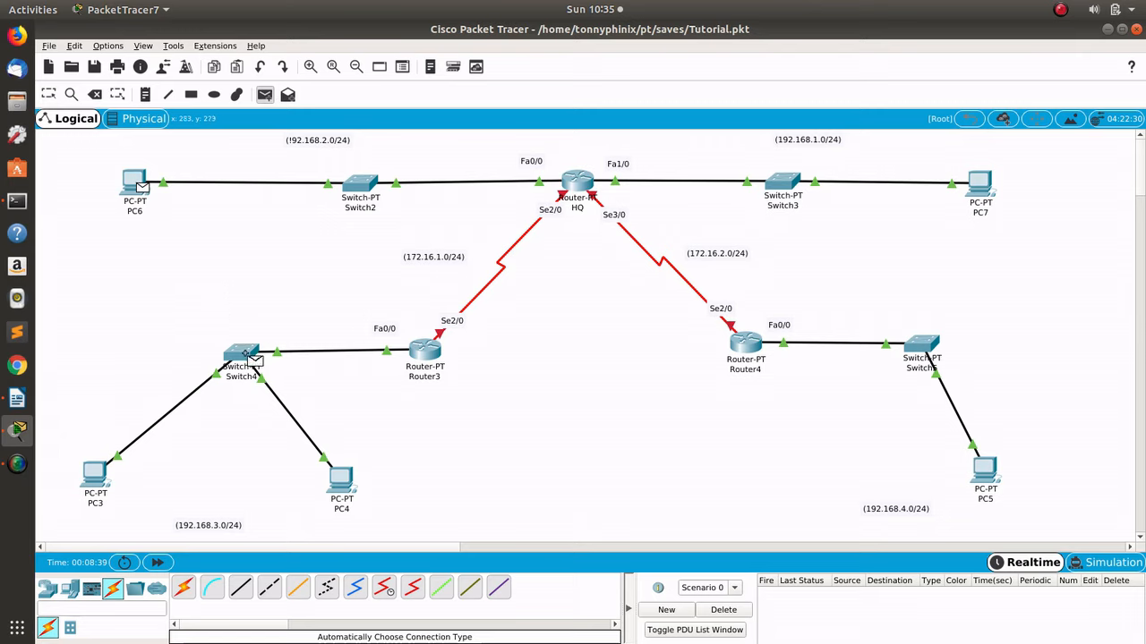
{"action": "left_click", "coordinate": [344, 481]}
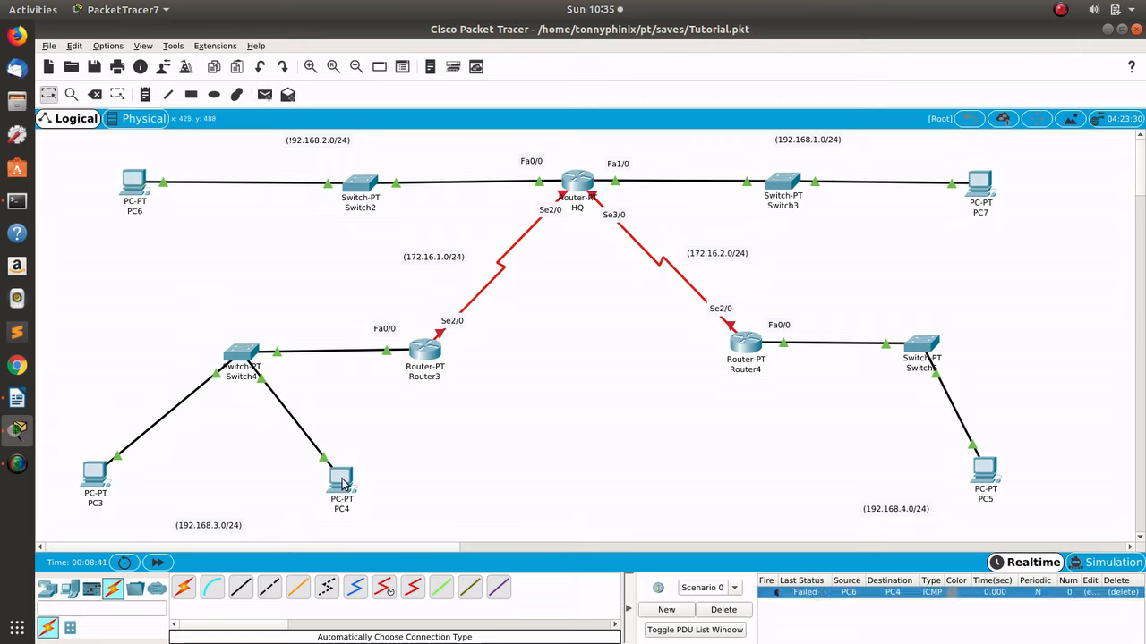
{"action": "left_click", "coordinate": [722, 610]}
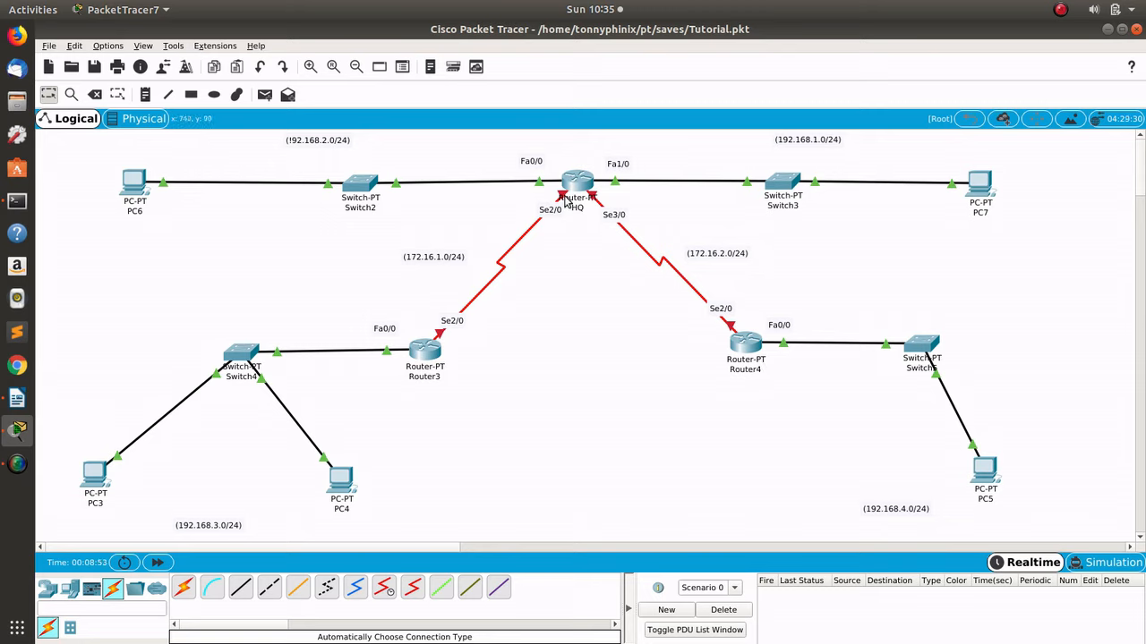
Step: Assign Router3's Serial2/0 the IP address 172.16.1.1 with subnet mask 255.255.0.0, turn the port on and close the configuration
{"action": "left_click_drag", "start_coordinate": [363, 248], "coordinate": [488, 281]}
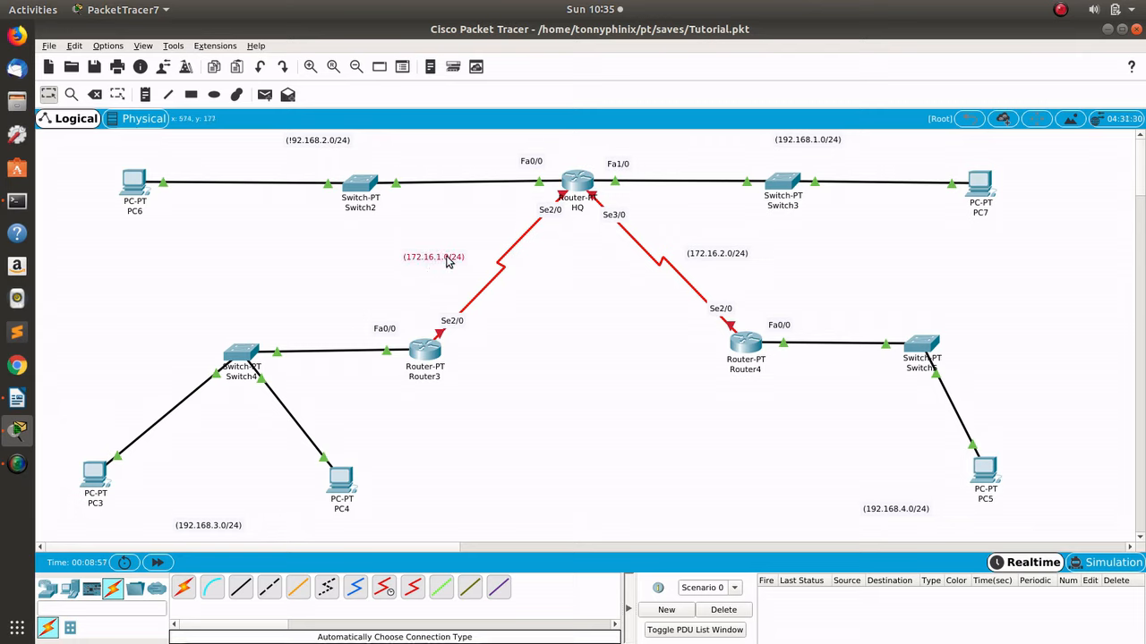
{"action": "left_click", "coordinate": [506, 395]}
{"action": "left_click", "coordinate": [428, 349]}
{"action": "left_click_drag", "start_coordinate": [534, 133], "coordinate": [730, 102]}
{"action": "left_click", "coordinate": [651, 277]}
{"action": "left_click", "coordinate": [854, 213]}
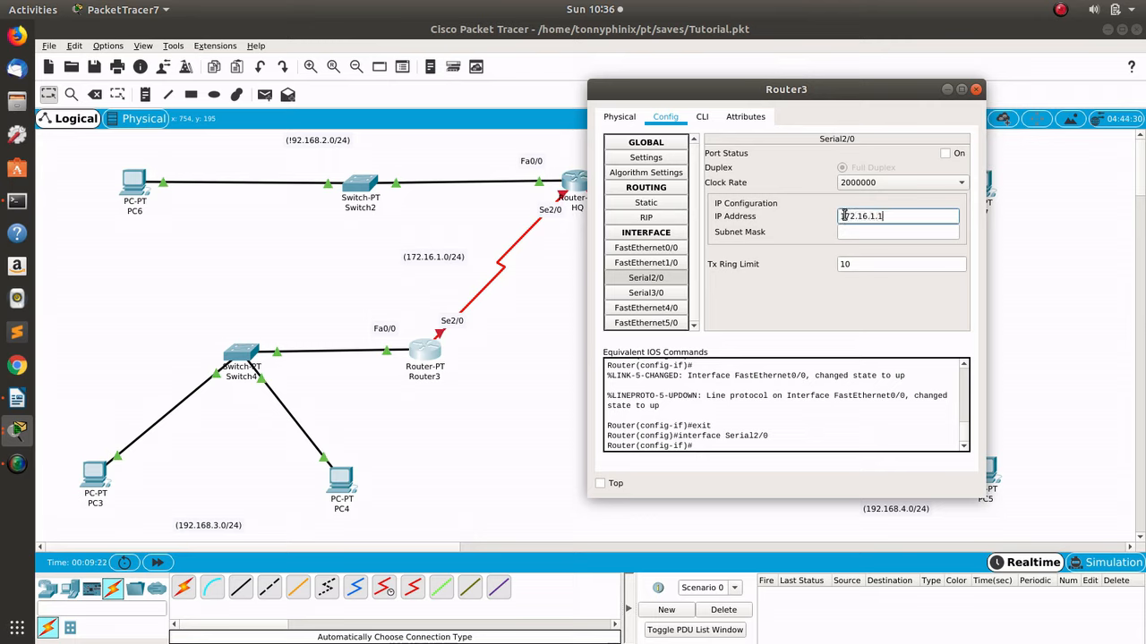
{"action": "left_click", "coordinate": [865, 228]}
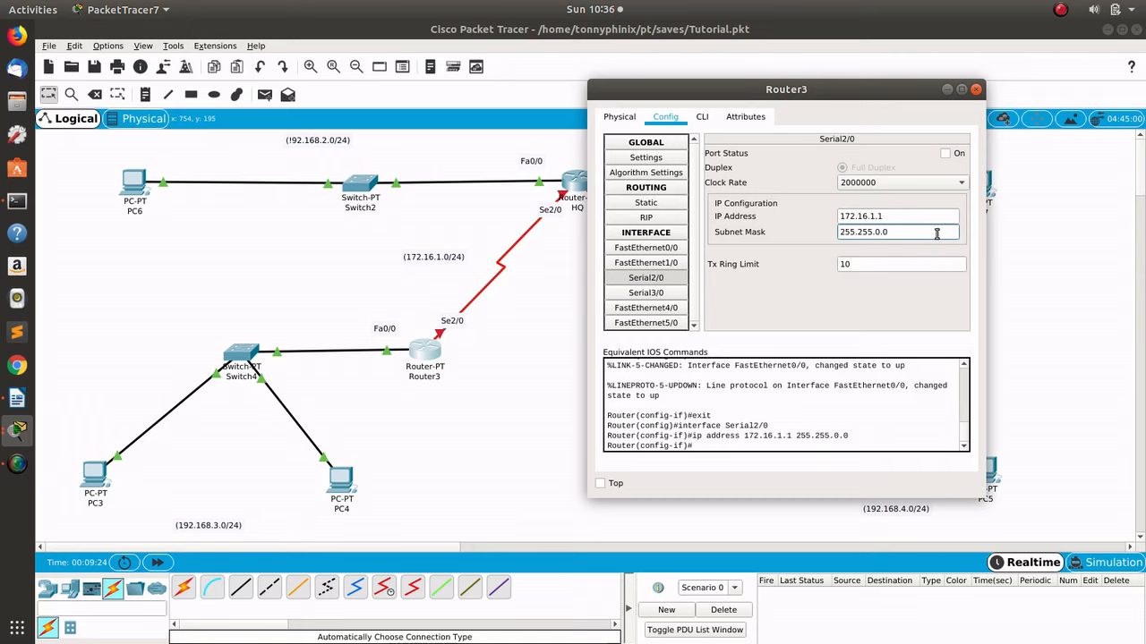
{"action": "left_click", "coordinate": [945, 155]}
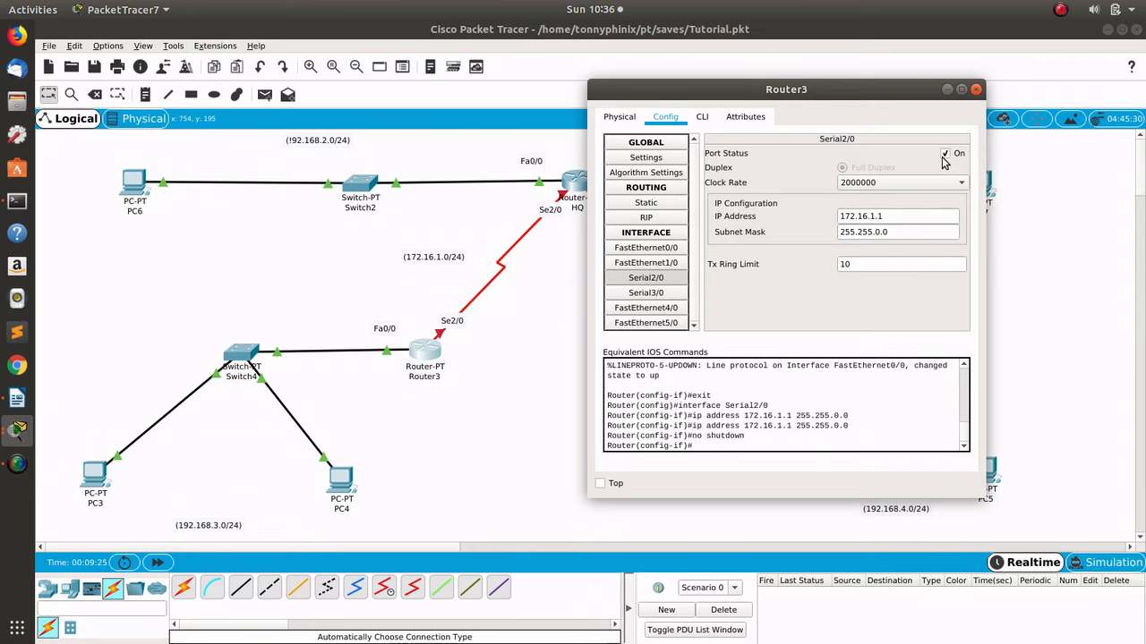
{"action": "left_click", "coordinate": [976, 90]}
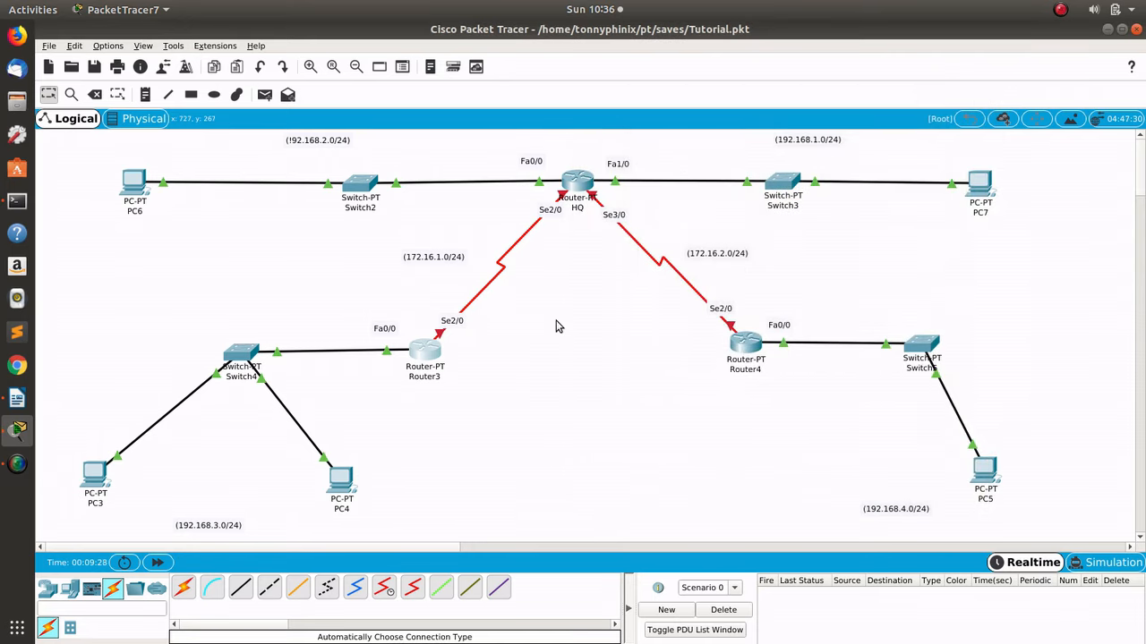
Step: Assign HQ's Serial2/0 the IP address 172.16.1.2 with subnet mask 255.255.0.0, turn the port on and close the configuration
{"action": "left_click", "coordinate": [574, 193]}
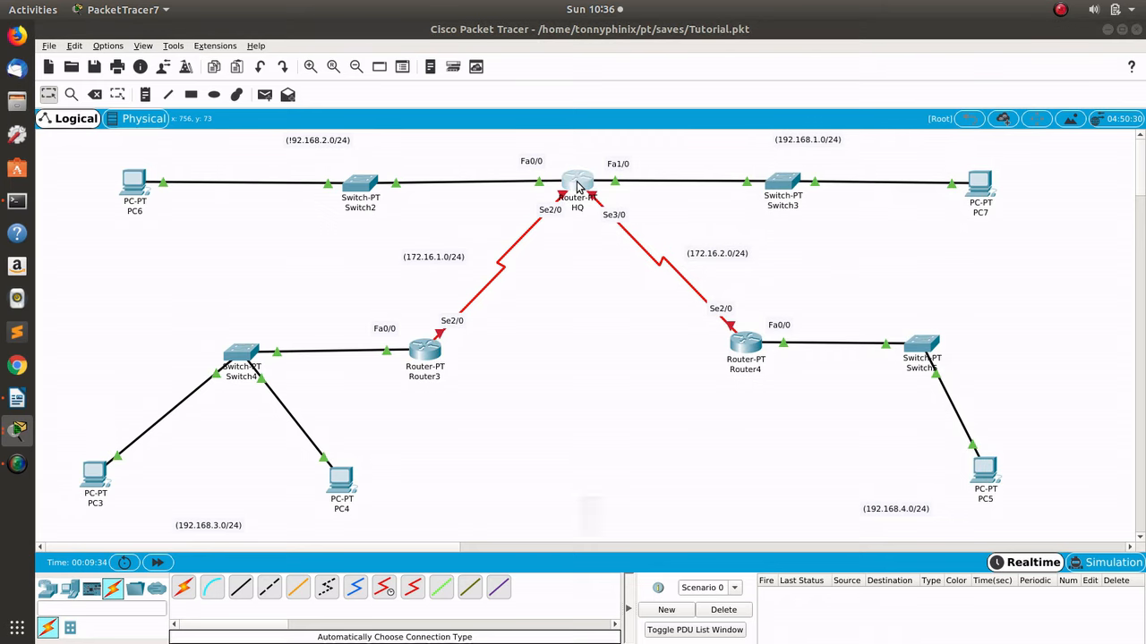
{"action": "left_click_drag", "start_coordinate": [541, 75], "coordinate": [814, 75]}
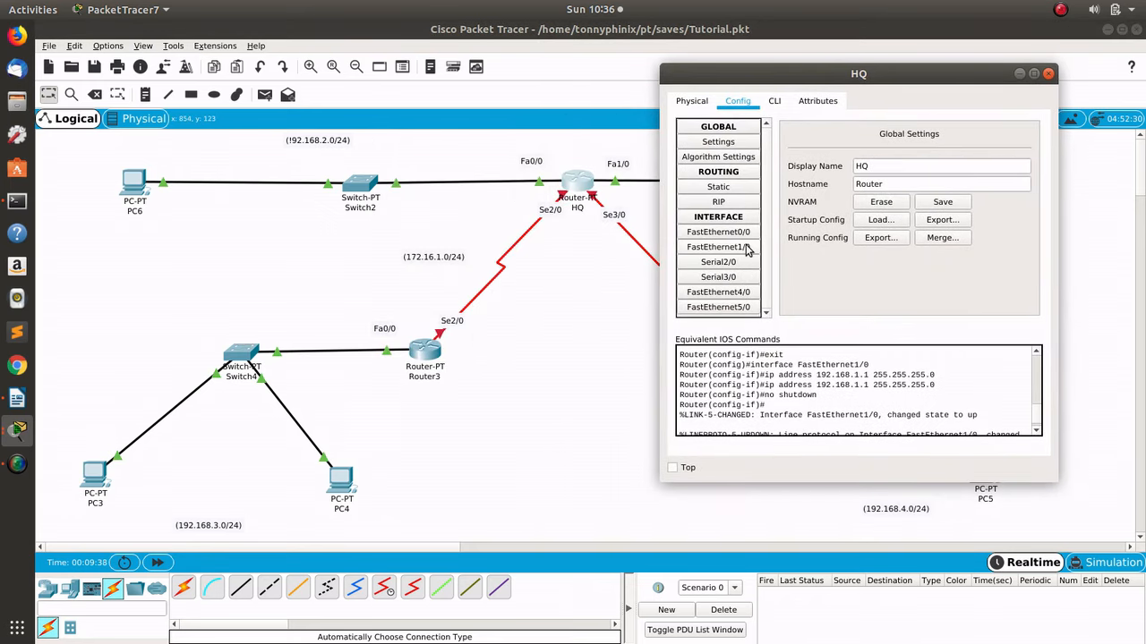
{"action": "left_click", "coordinate": [741, 264]}
{"action": "left_click", "coordinate": [960, 202]}
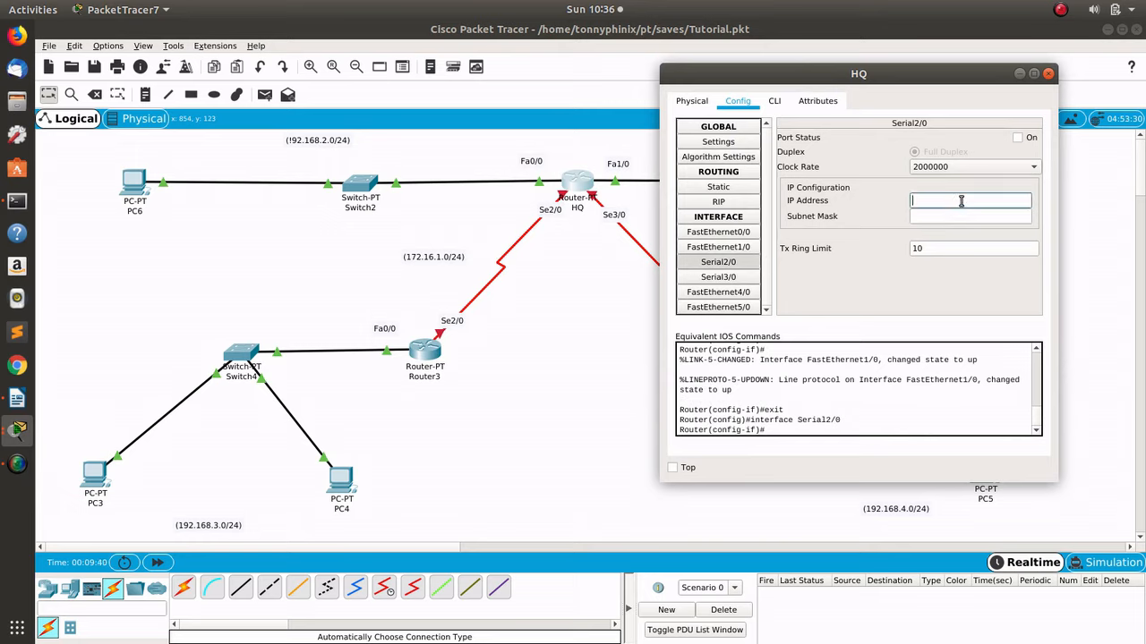
{"action": "type", "text": "172.16.1.2"}
{"action": "left_click", "coordinate": [960, 211]}
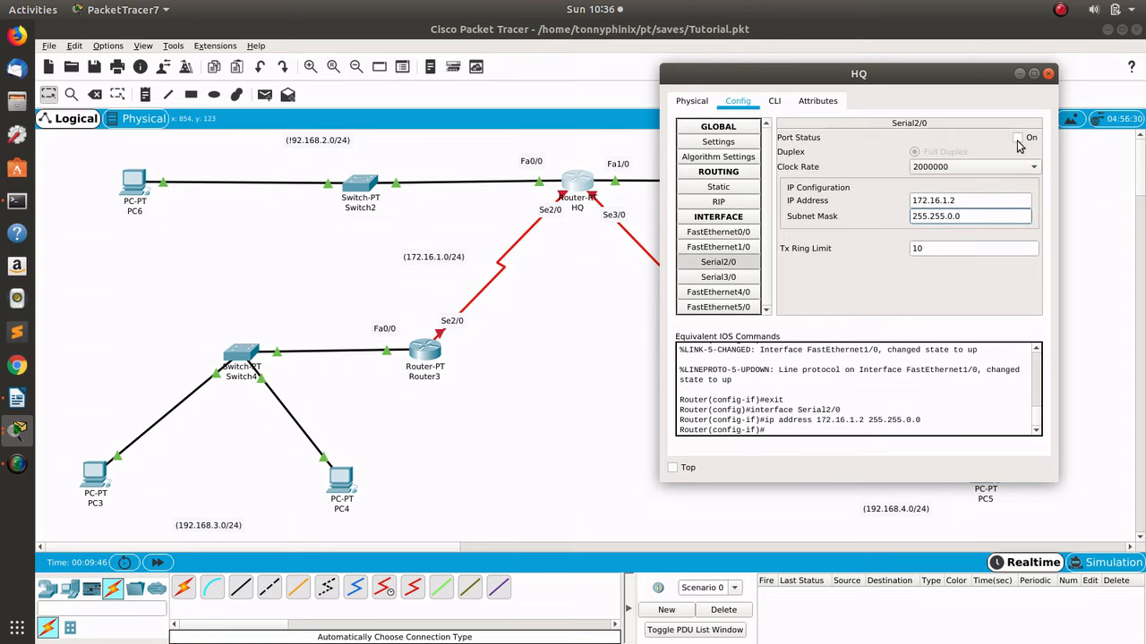
{"action": "left_click", "coordinate": [1018, 139]}
{"action": "left_click", "coordinate": [1049, 74]}
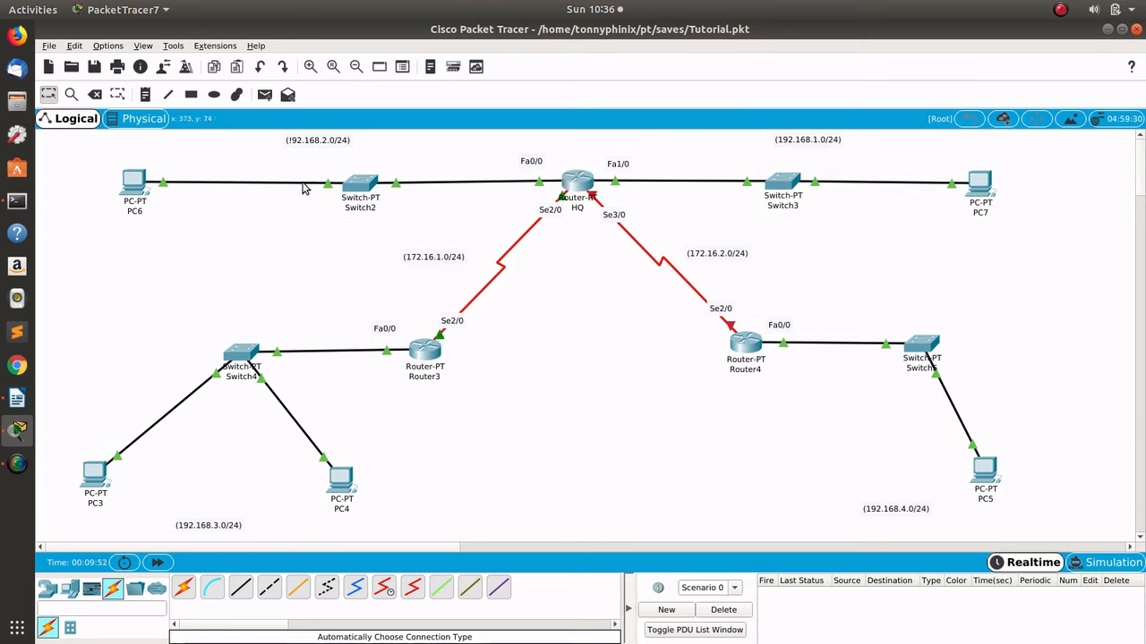
Step: Test the serial link between Router3 and HQ in both directions with simple PDUs, and clear the scenario
{"action": "left_click", "coordinate": [264, 94]}
{"action": "left_click", "coordinate": [422, 357]}
{"action": "left_click", "coordinate": [580, 183]}
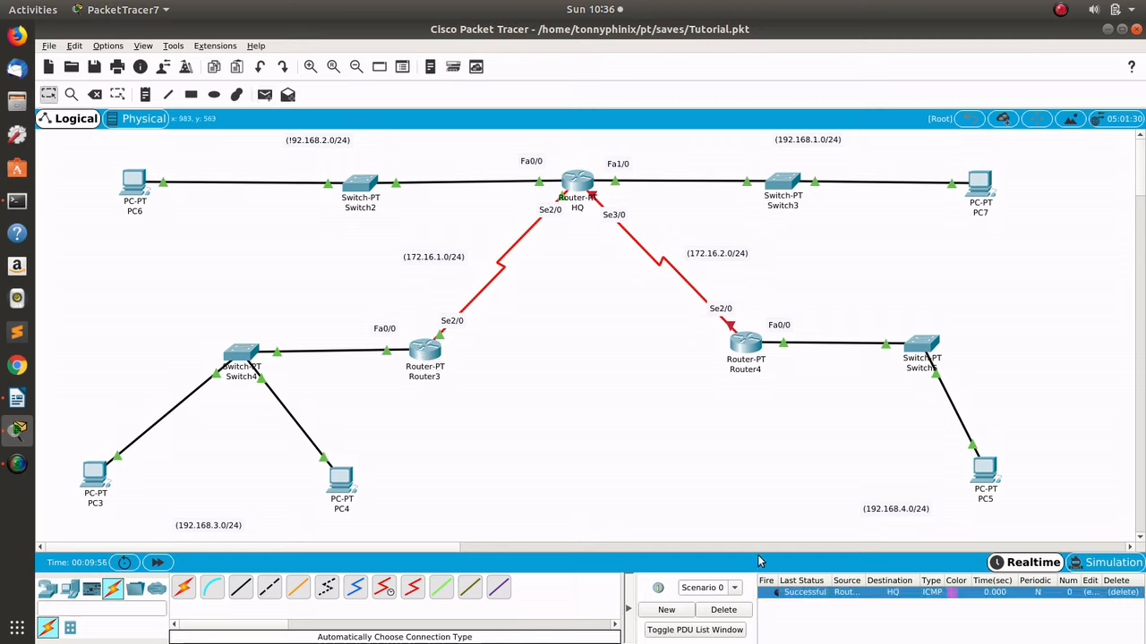
{"action": "left_click", "coordinate": [264, 94]}
{"action": "left_click", "coordinate": [580, 185]}
{"action": "left_click", "coordinate": [424, 351]}
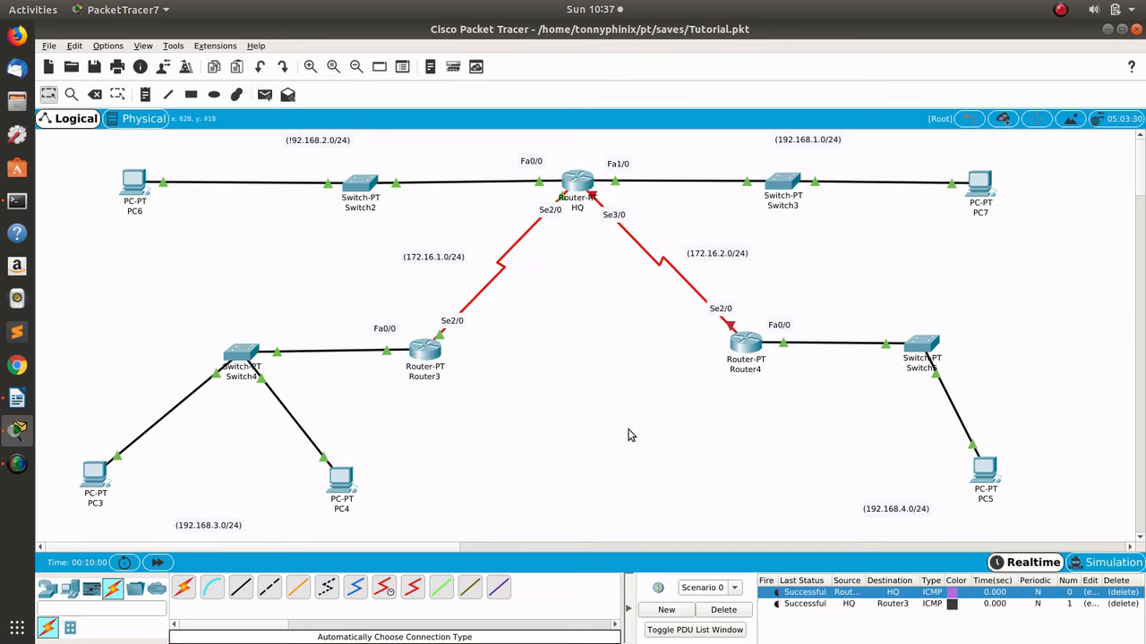
{"action": "left_click", "coordinate": [736, 610]}
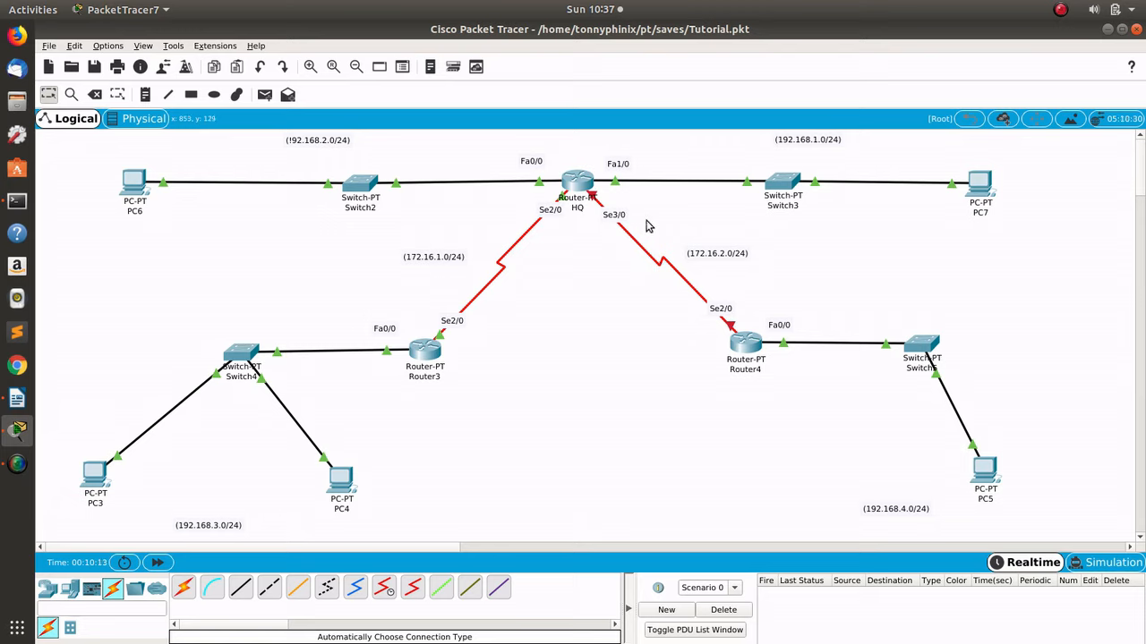
Step: Try to assign HQ's Serial3/0 the IP address 172.16.2.1 with subnet mask 255.255.0.0
{"action": "left_click", "coordinate": [578, 182]}
{"action": "left_click_drag", "start_coordinate": [582, 128], "coordinate": [265, 76]}
{"action": "left_click", "coordinate": [152, 274]}
{"action": "left_click", "coordinate": [340, 197]}
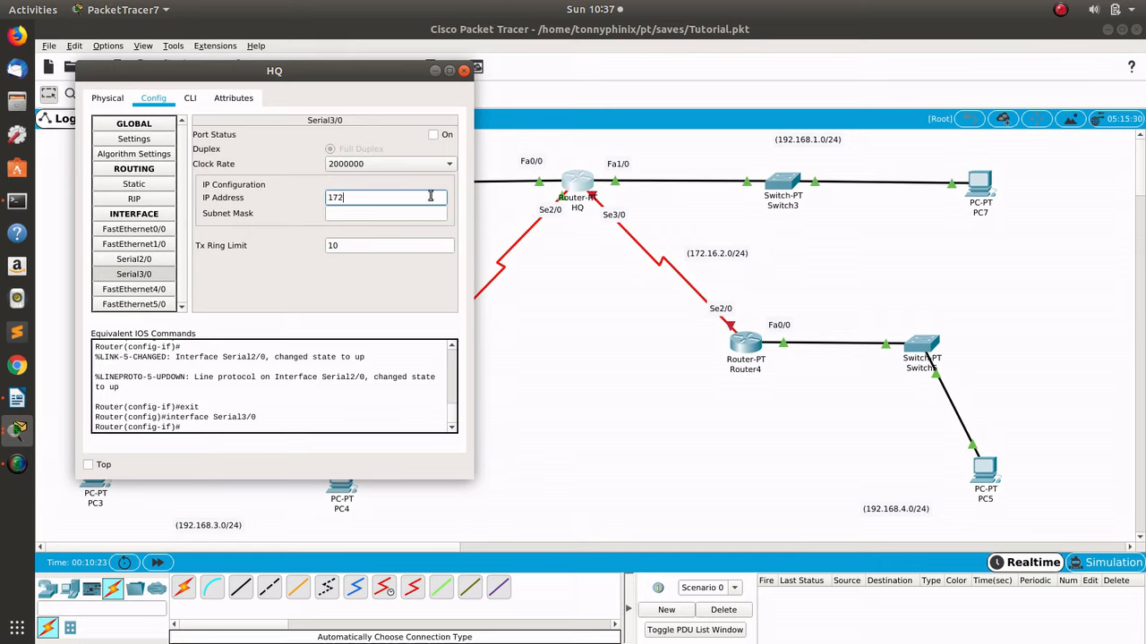
{"action": "type", "text": "6.2.1"}
{"action": "left_click", "coordinate": [416, 213]}
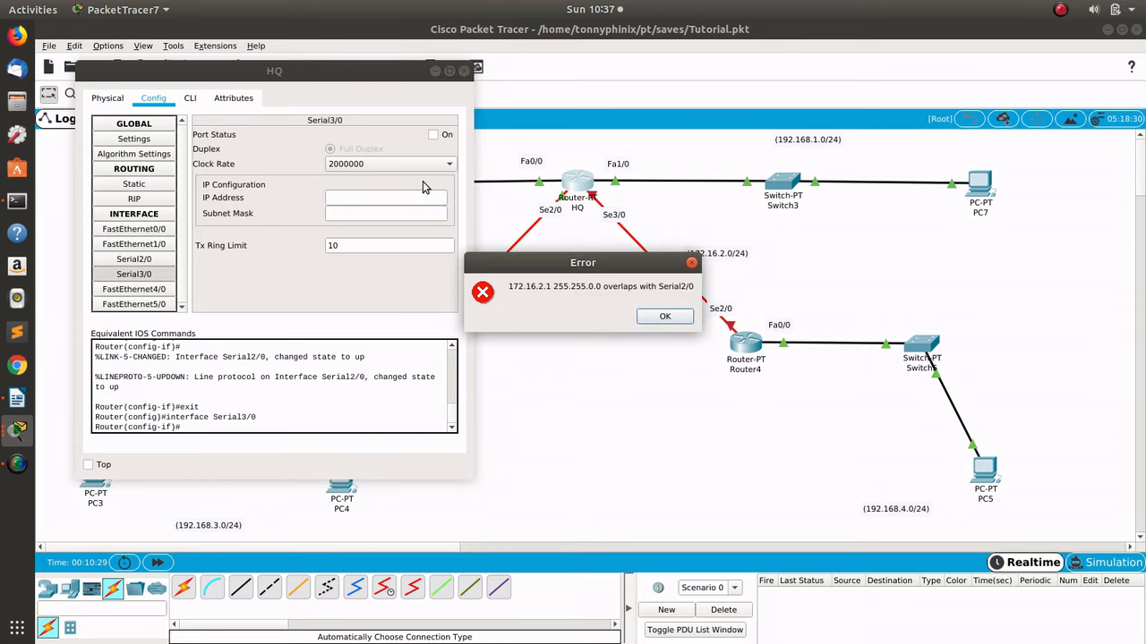
{"action": "left_click", "coordinate": [663, 317]}
Step: Retry assigning 172.16.2.1 with mask 255.255.0.0 to HQ's Serial3/0, and dismiss the error
{"action": "left_click", "coordinate": [370, 196]}
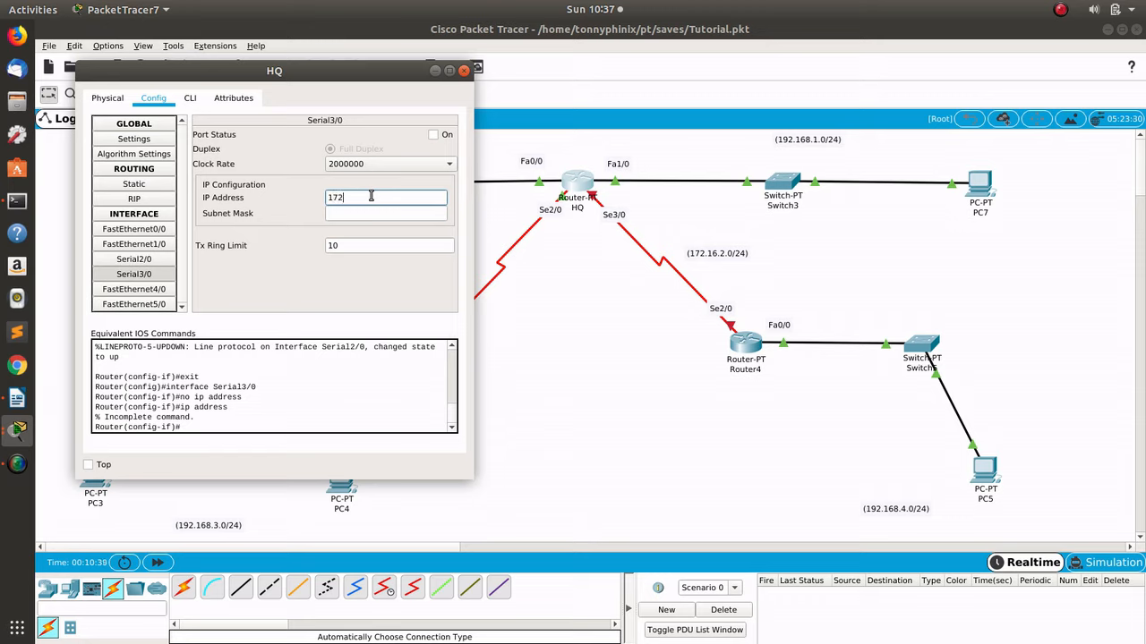
{"action": "type", "text": "172.16.2.1"}
{"action": "left_click", "coordinate": [342, 209]}
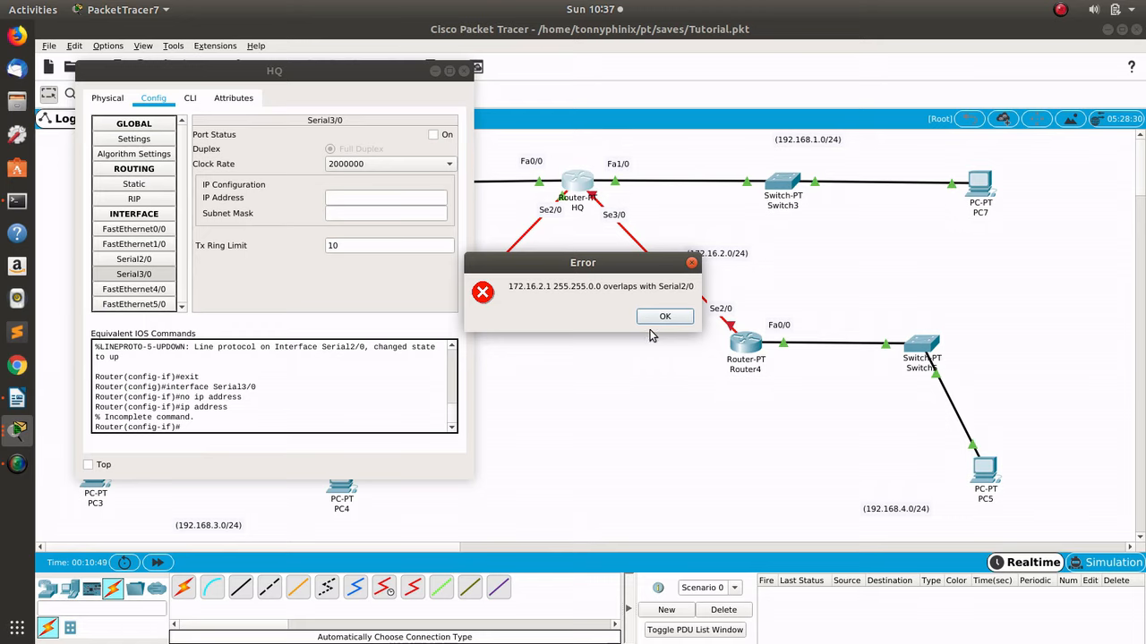
{"action": "left_click", "coordinate": [662, 317]}
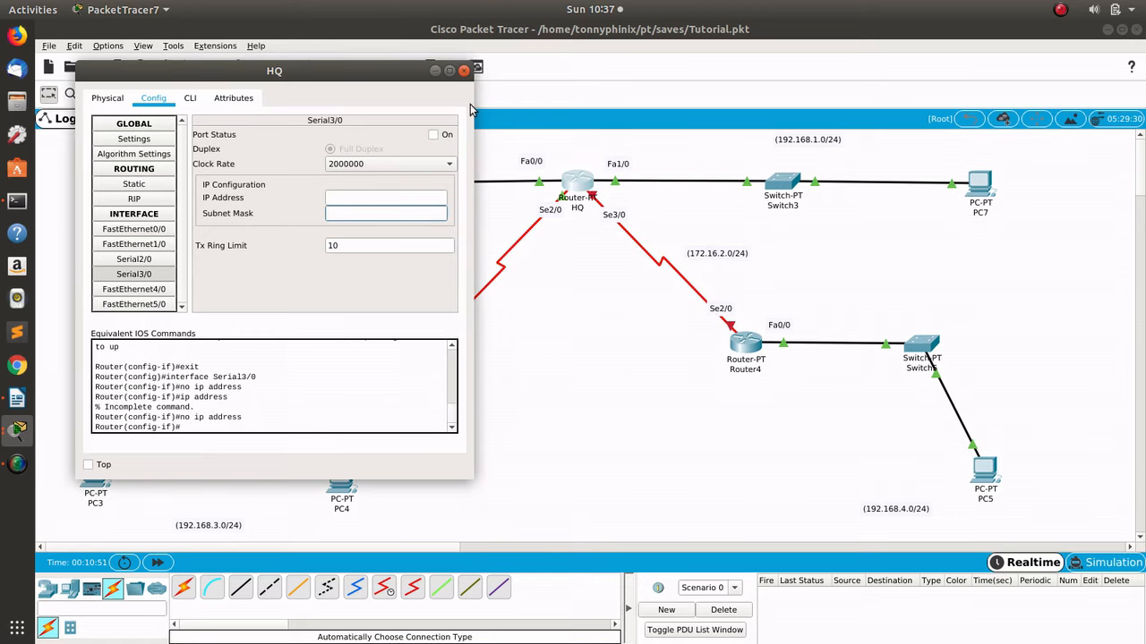
Step: Reopen HQ's configuration, change Serial2/0's subnet mask to 255.255.255.0 and close the configuration
{"action": "left_click", "coordinate": [464, 71]}
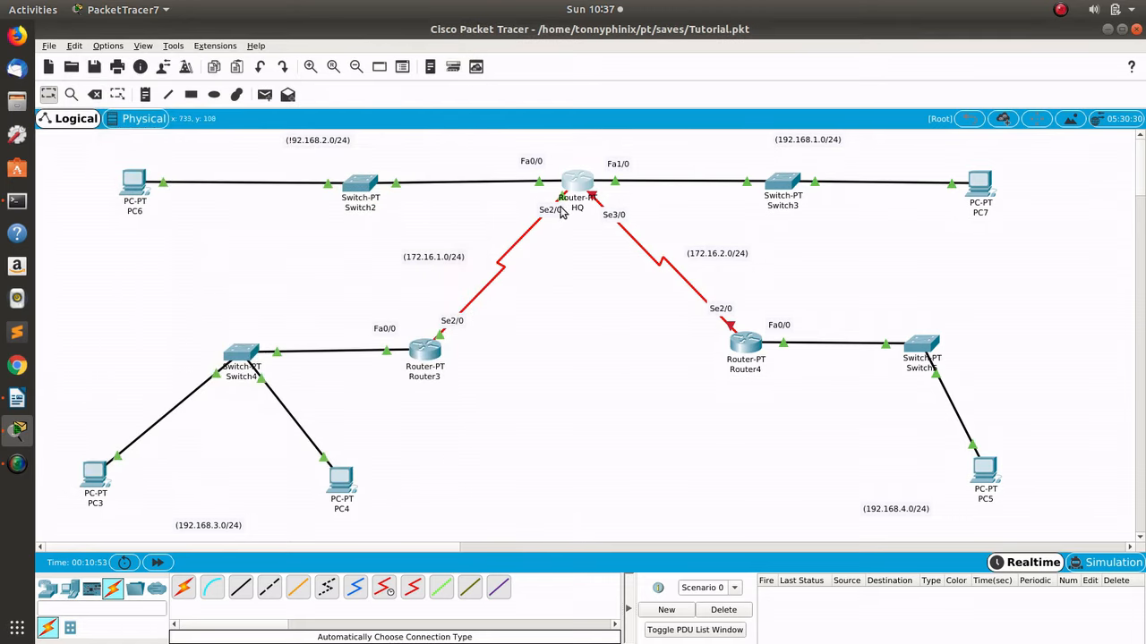
{"action": "left_click", "coordinate": [575, 184]}
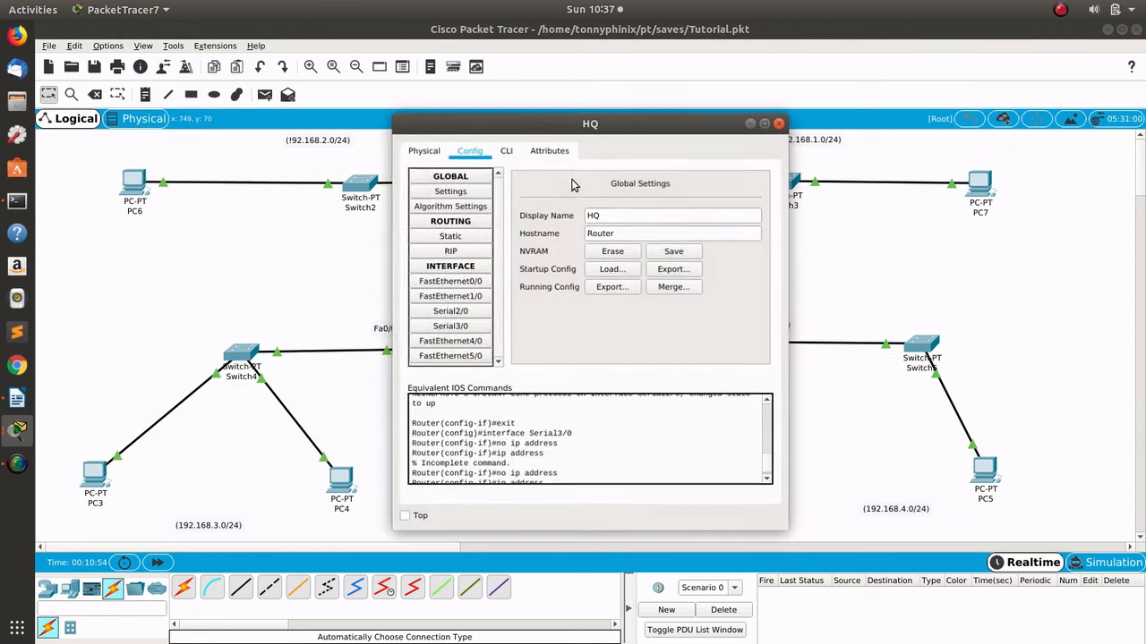
{"action": "left_click", "coordinate": [447, 308]}
{"action": "left_click", "coordinate": [681, 264]}
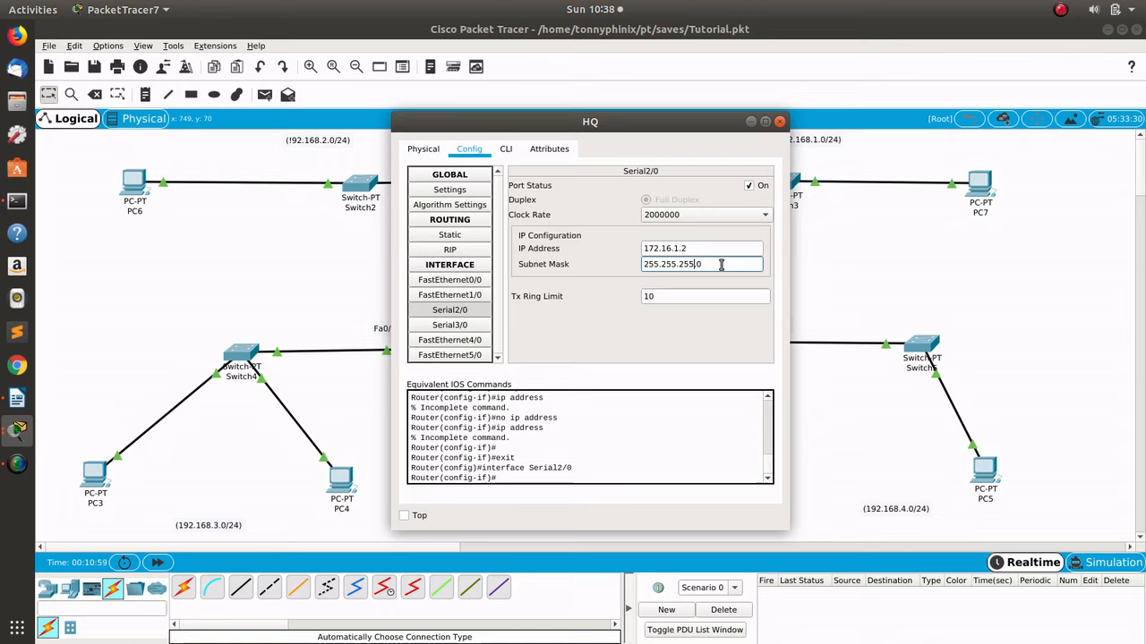
{"action": "left_click", "coordinate": [779, 122]}
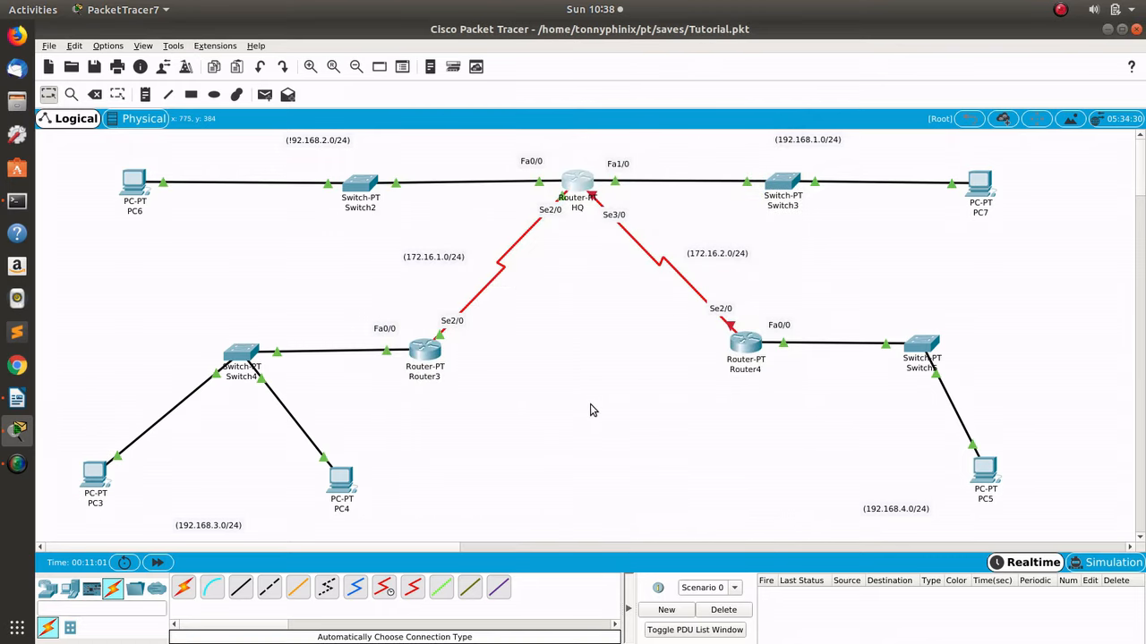
Step: Assign HQ's Serial3/0 the IP address 172.16.2.1 with subnet mask 255.255.255.0, turn the port on and close the configuration
{"action": "left_click", "coordinate": [585, 181]}
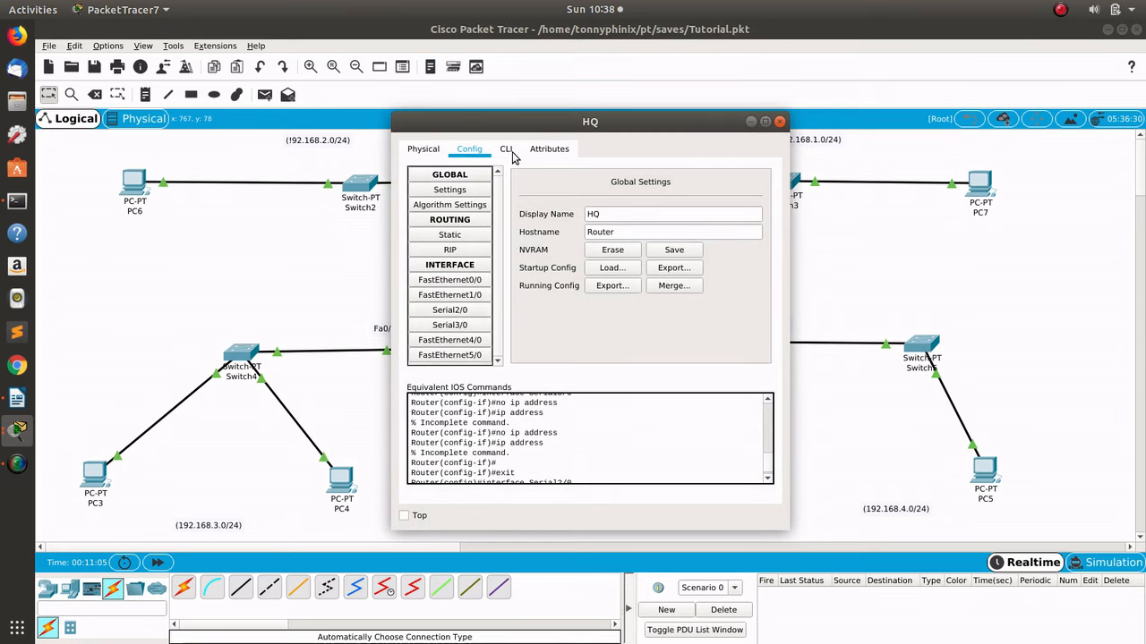
{"action": "left_click", "coordinate": [781, 123]}
{"action": "left_click", "coordinate": [581, 183]}
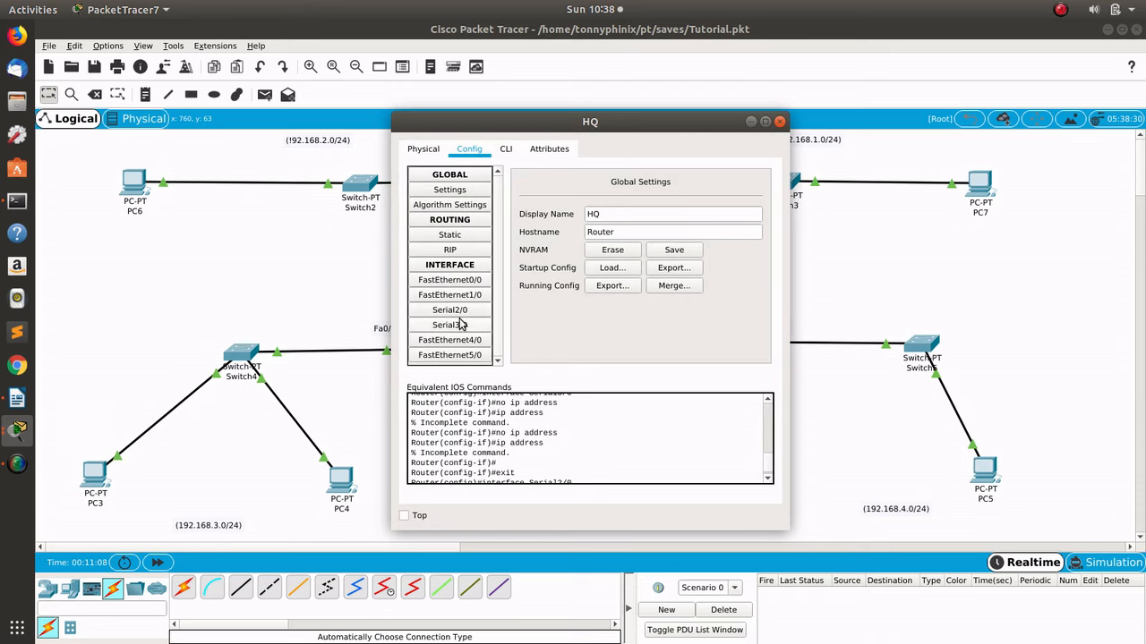
{"action": "left_click", "coordinate": [460, 325]}
{"action": "left_click_drag", "start_coordinate": [605, 119], "coordinate": [348, 143]}
{"action": "left_click", "coordinate": [403, 273]}
{"action": "type", "text": "172.16"}
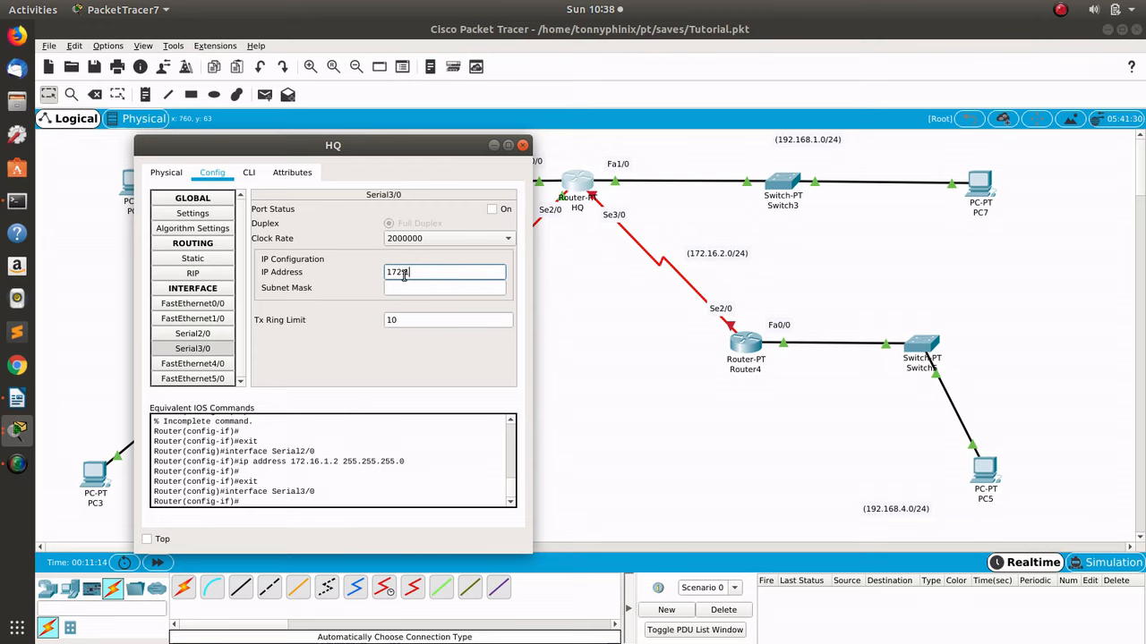
{"action": "type", "text": ".2.1"}
{"action": "left_click", "coordinate": [415, 288]}
{"action": "left_click", "coordinate": [492, 209]}
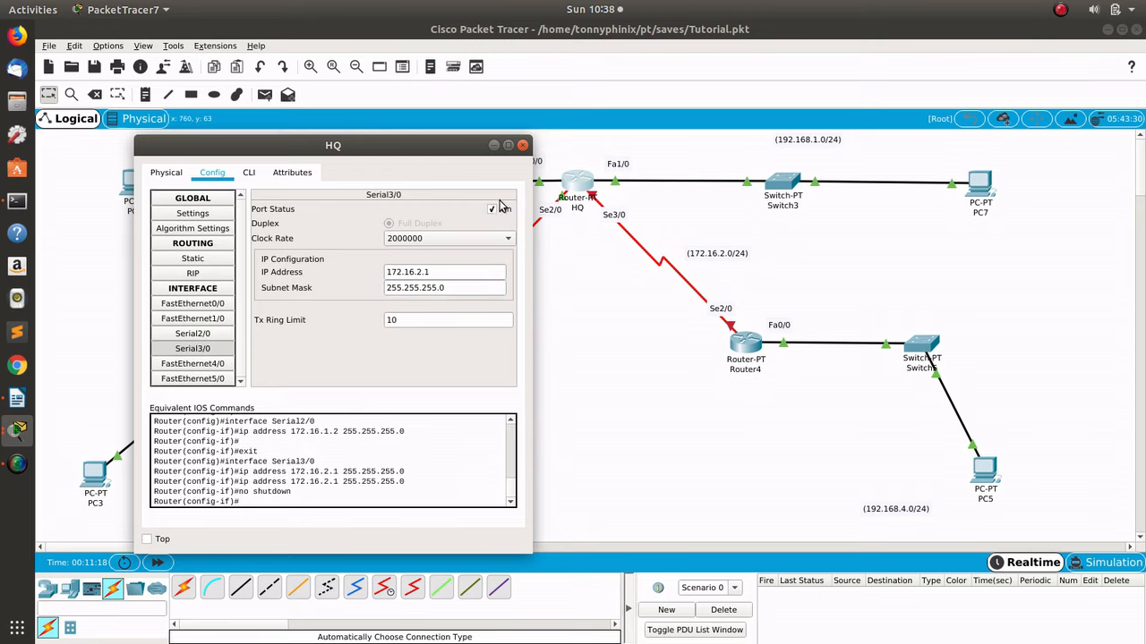
{"action": "left_click", "coordinate": [524, 146]}
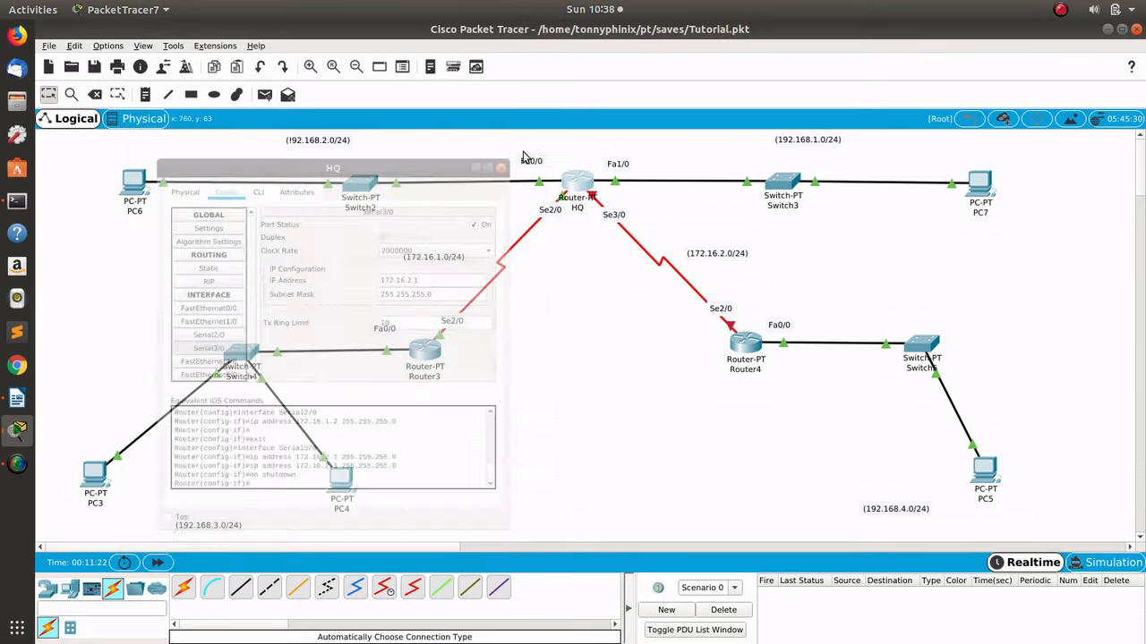
Step: Assign Router4's Serial2/0 the IP address 172.16.2.2 with subnet mask 255.255.0.0, turn the port on and close the configuration
{"action": "left_click", "coordinate": [745, 341]}
{"action": "left_click_drag", "start_coordinate": [622, 123], "coordinate": [307, 169]}
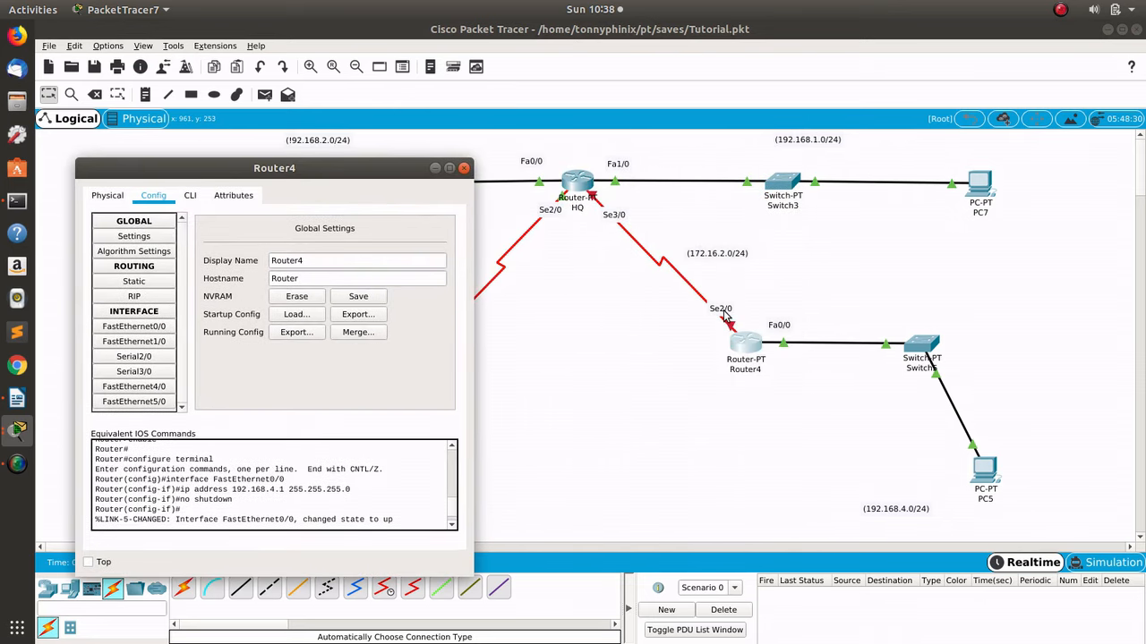
{"action": "left_click", "coordinate": [143, 356]}
{"action": "left_click", "coordinate": [344, 293]}
{"action": "type", "text": "172.16.2.2"}
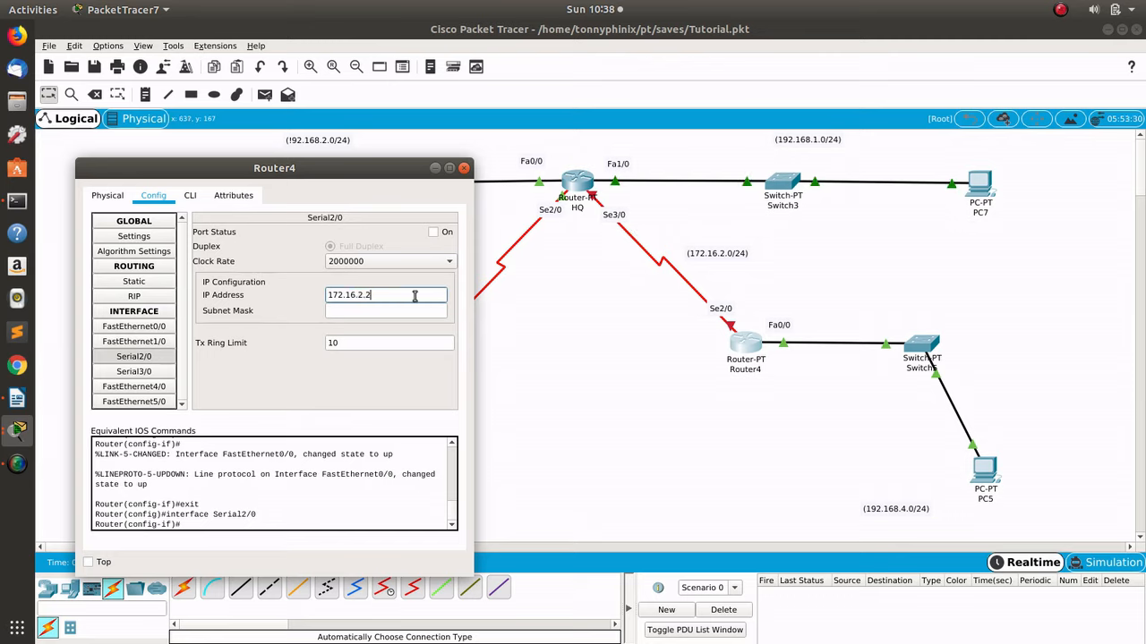
{"action": "left_click", "coordinate": [403, 310]}
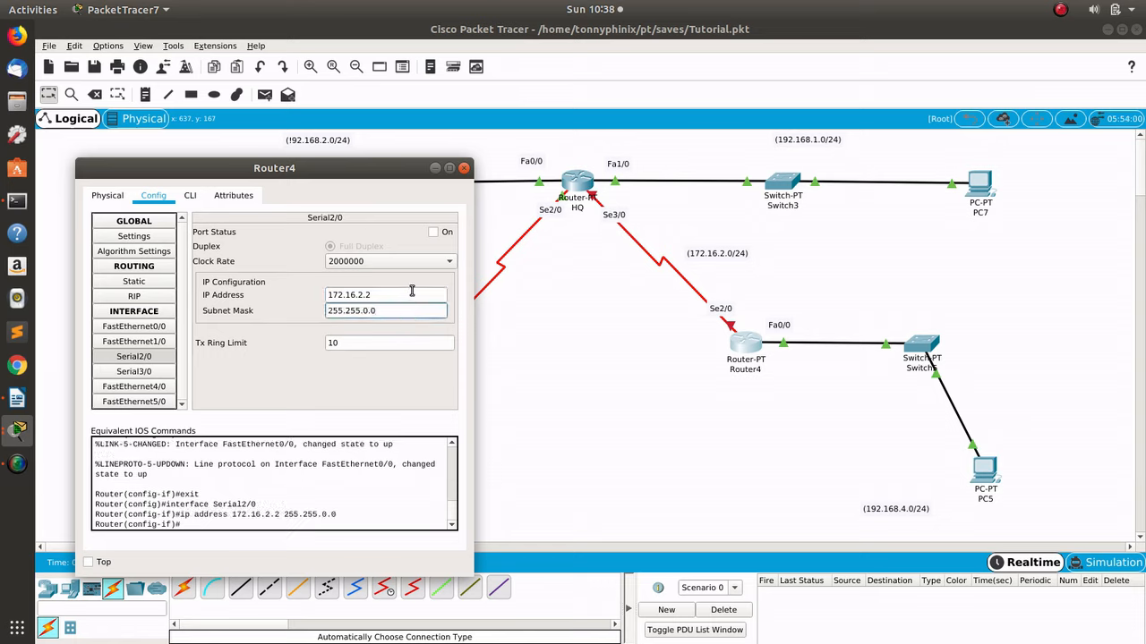
{"action": "left_click", "coordinate": [434, 233]}
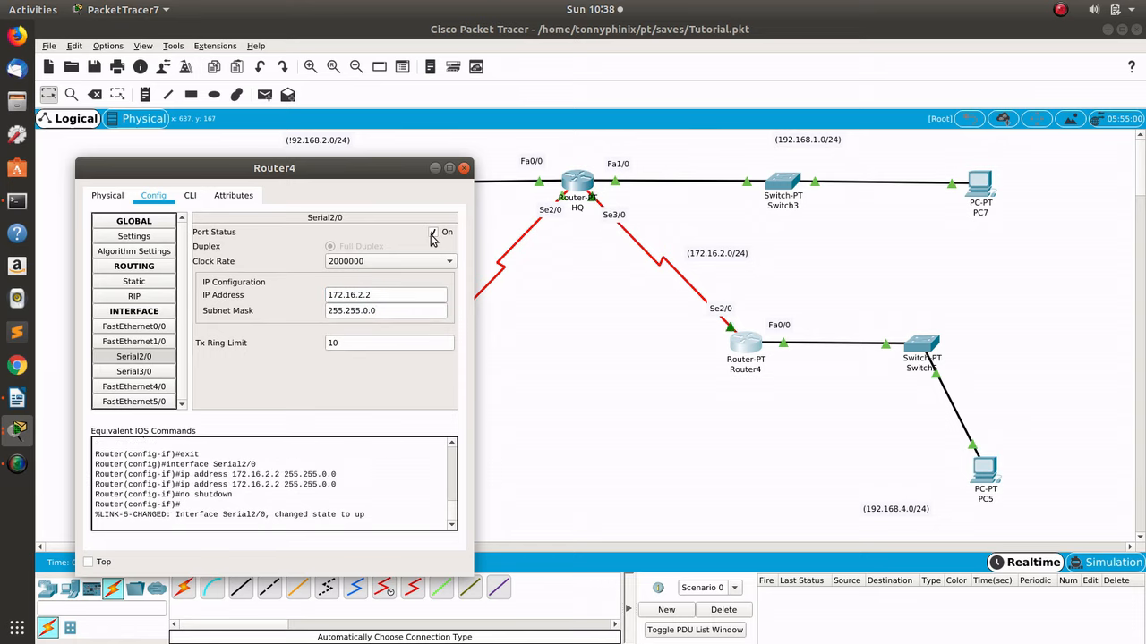
{"action": "left_click", "coordinate": [464, 170]}
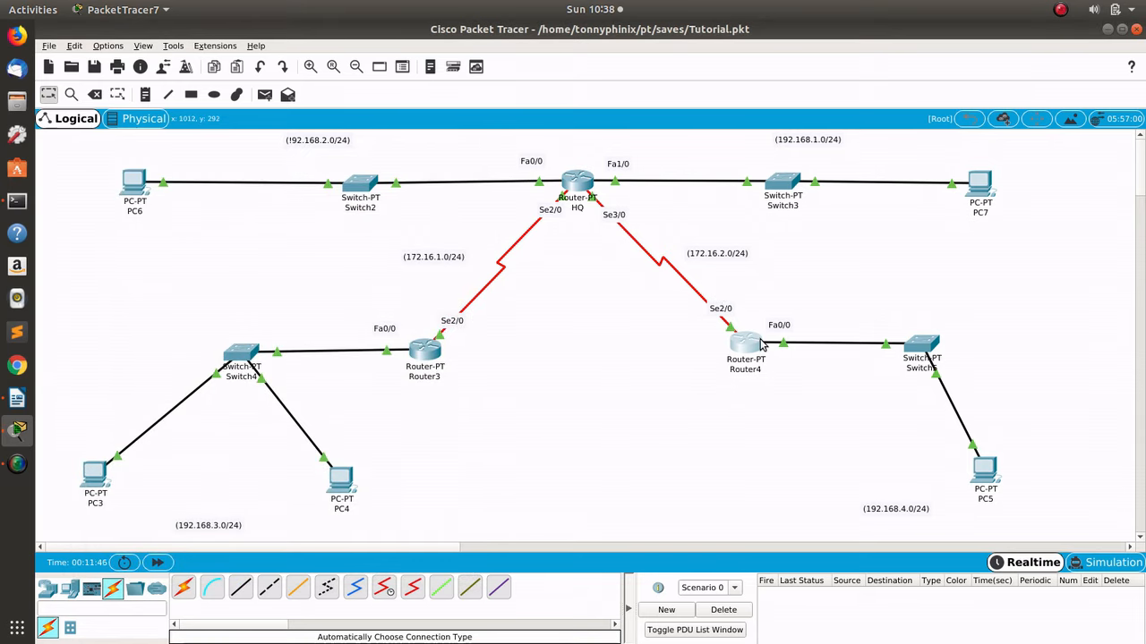
Step: Test the serial link between HQ and Router4 in both directions with simple PDUs, and clear the scenario
{"action": "key", "text": "p"}
{"action": "left_click", "coordinate": [580, 183]}
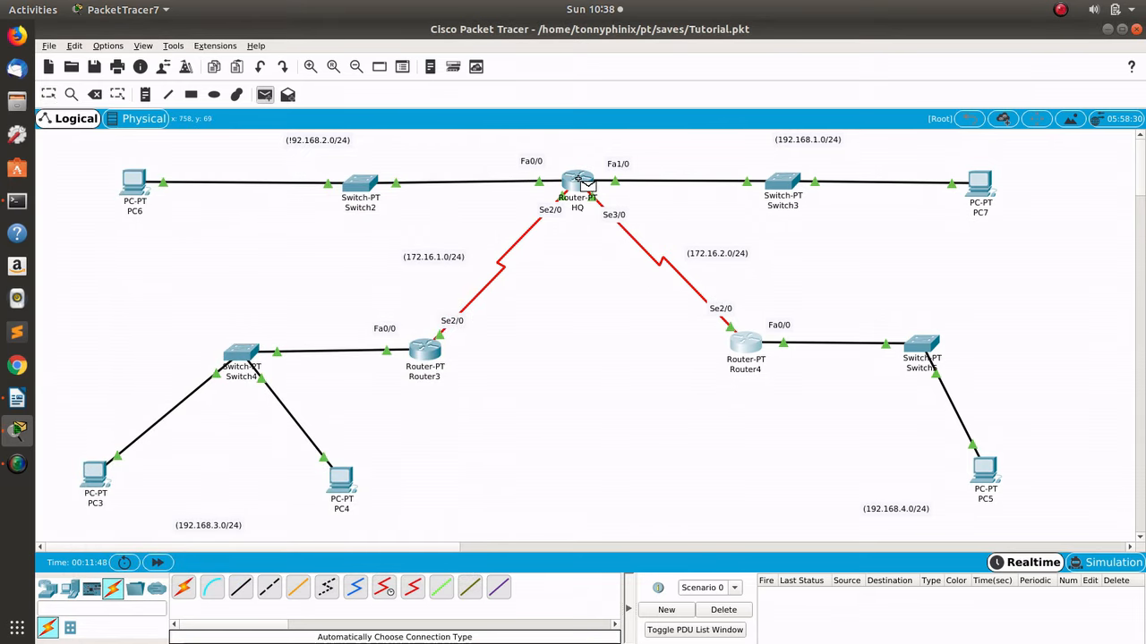
{"action": "left_click", "coordinate": [748, 339]}
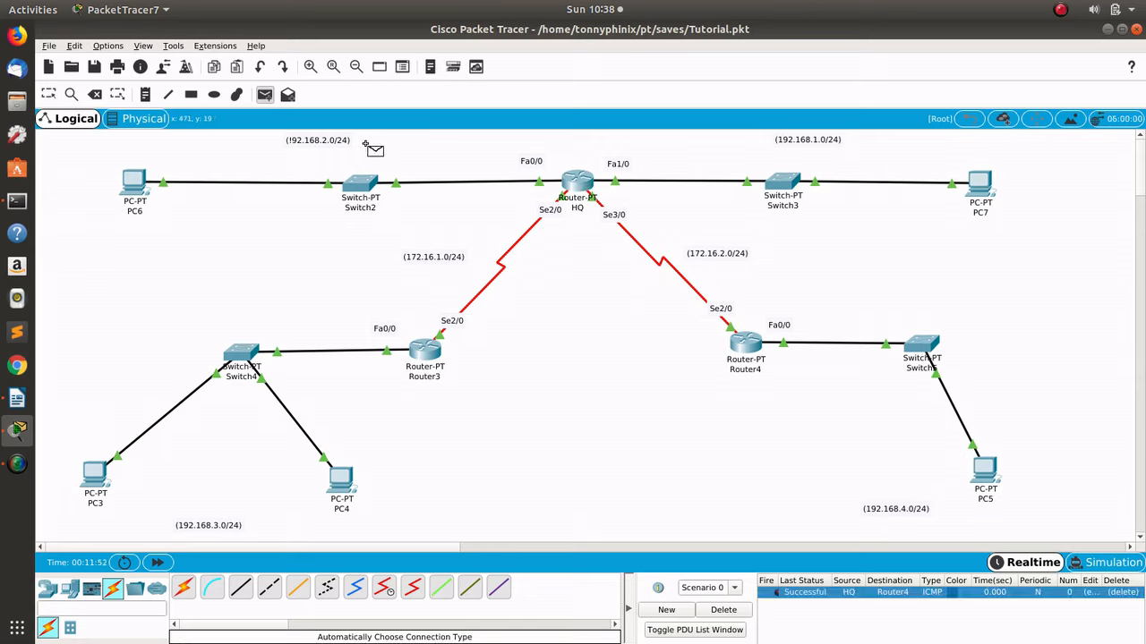
{"action": "left_click", "coordinate": [748, 342]}
{"action": "left_click", "coordinate": [585, 187]}
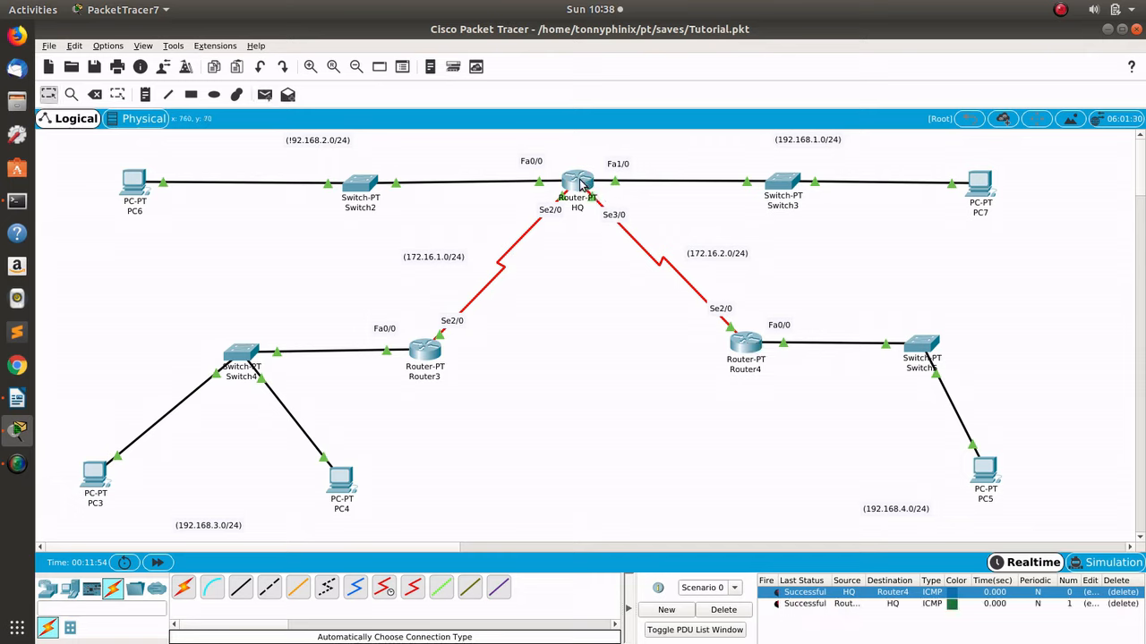
{"action": "left_click", "coordinate": [721, 611]}
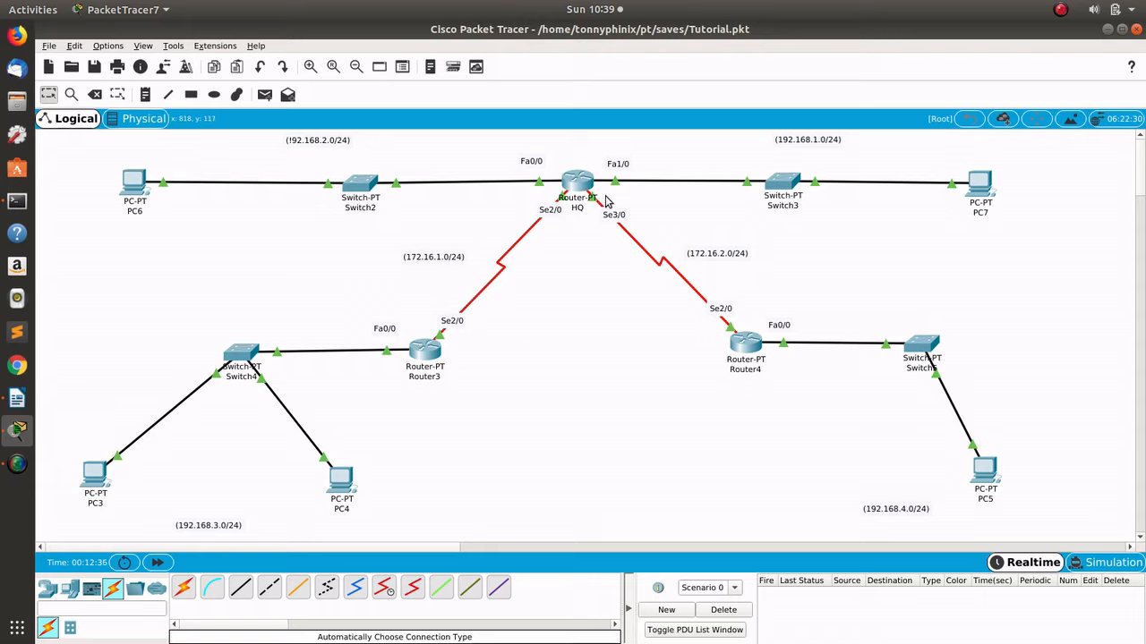
Step: Test connectivity between the 192.168.2.0 and 192.168.3.0 LANs with a simple PDU from PC6 to PC4
{"action": "left_click", "coordinate": [264, 94]}
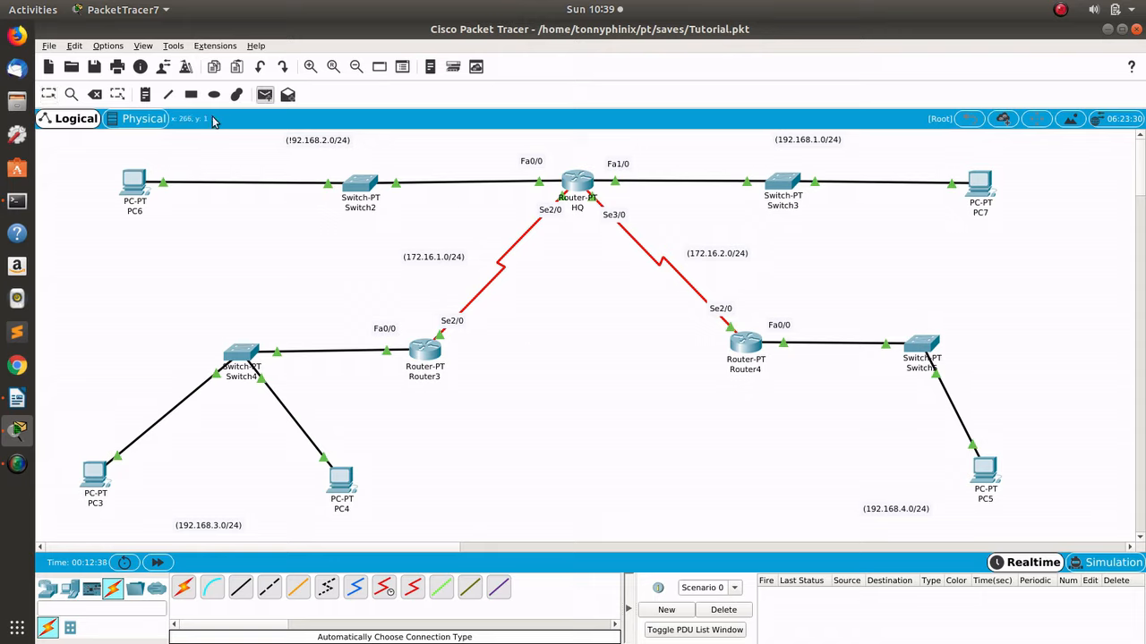
{"action": "left_click", "coordinate": [134, 183]}
{"action": "left_click", "coordinate": [342, 483]}
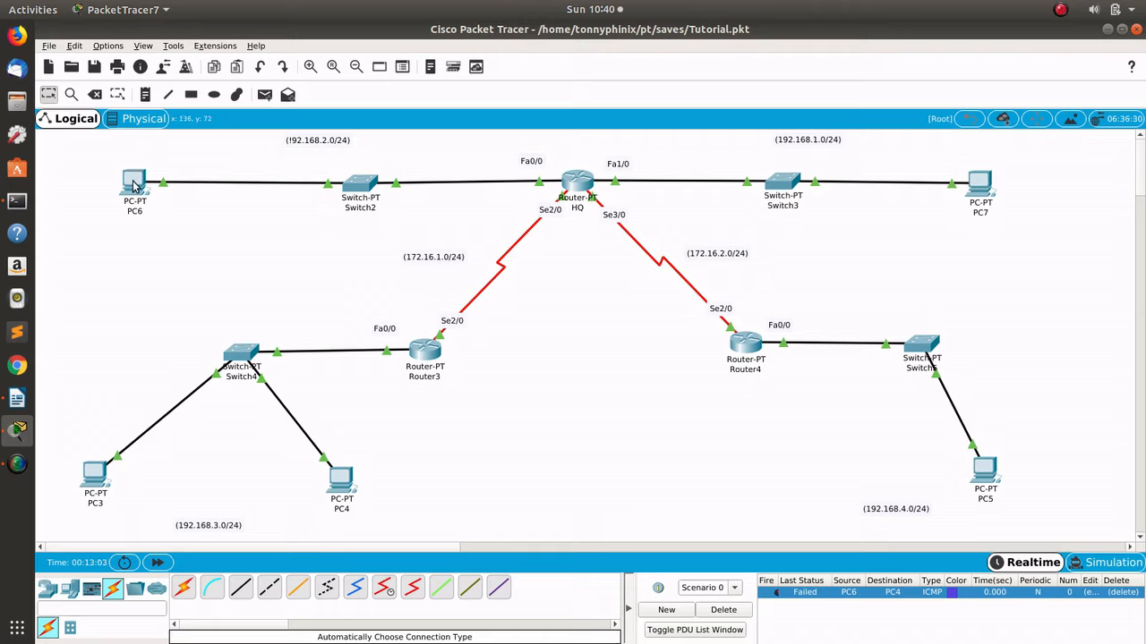
{"action": "mouse_move", "coordinate": [133, 185]}
Step: Switch to LibreOffice Writer, open the recent document router conf.odt and place its window over the lower part of the topology
{"action": "left_click", "coordinate": [17, 398]}
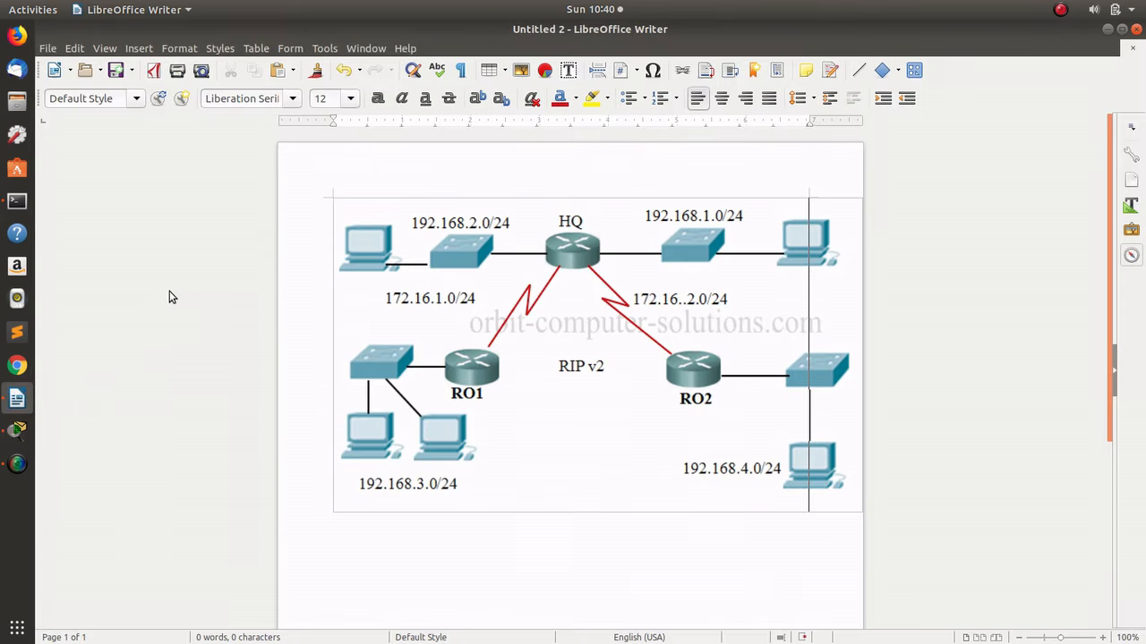
{"action": "left_click", "coordinate": [48, 48]}
{"action": "mouse_move", "coordinate": [197, 123]}
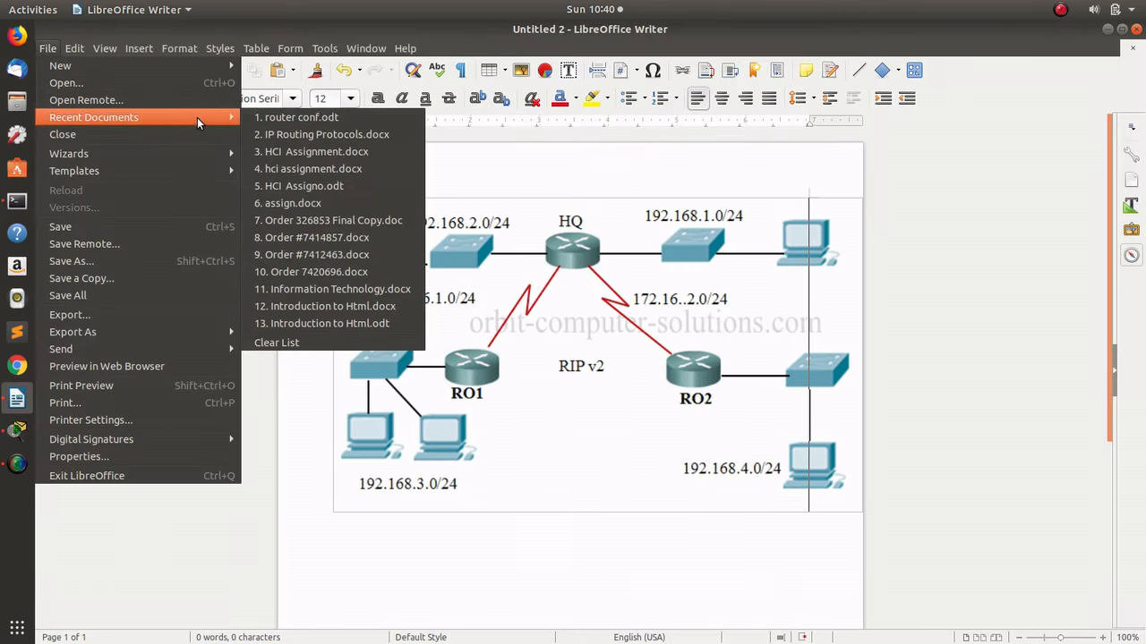
{"action": "left_click", "coordinate": [289, 122]}
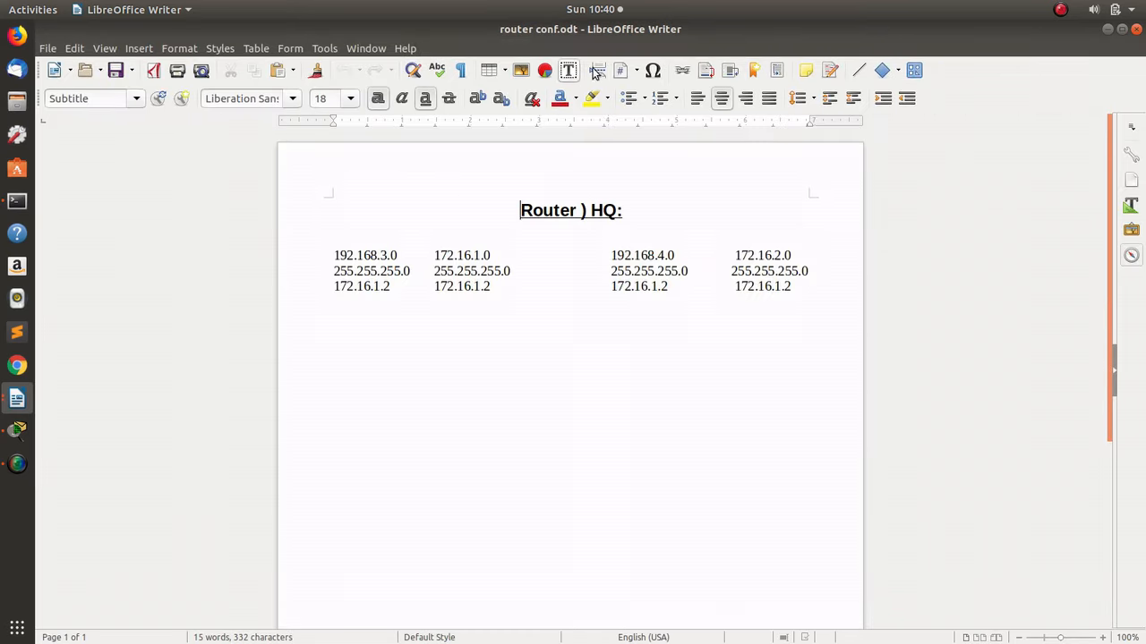
{"action": "left_click_drag", "start_coordinate": [625, 29], "coordinate": [657, 223]}
{"action": "left_click", "coordinate": [17, 433]}
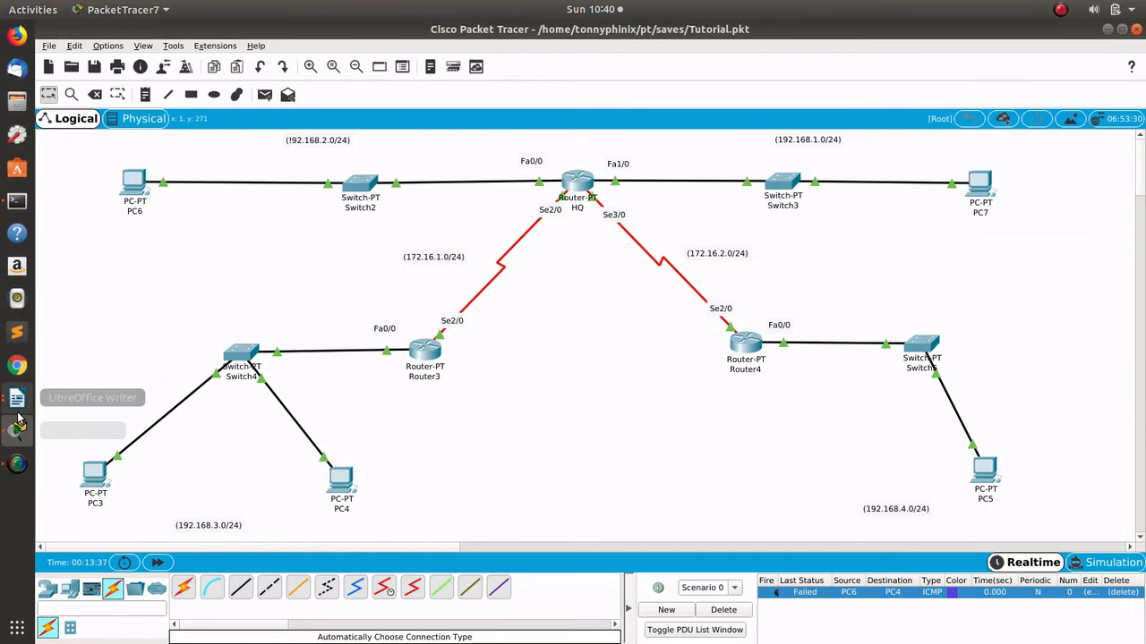
{"action": "left_click", "coordinate": [17, 399]}
{"action": "left_click", "coordinate": [161, 344]}
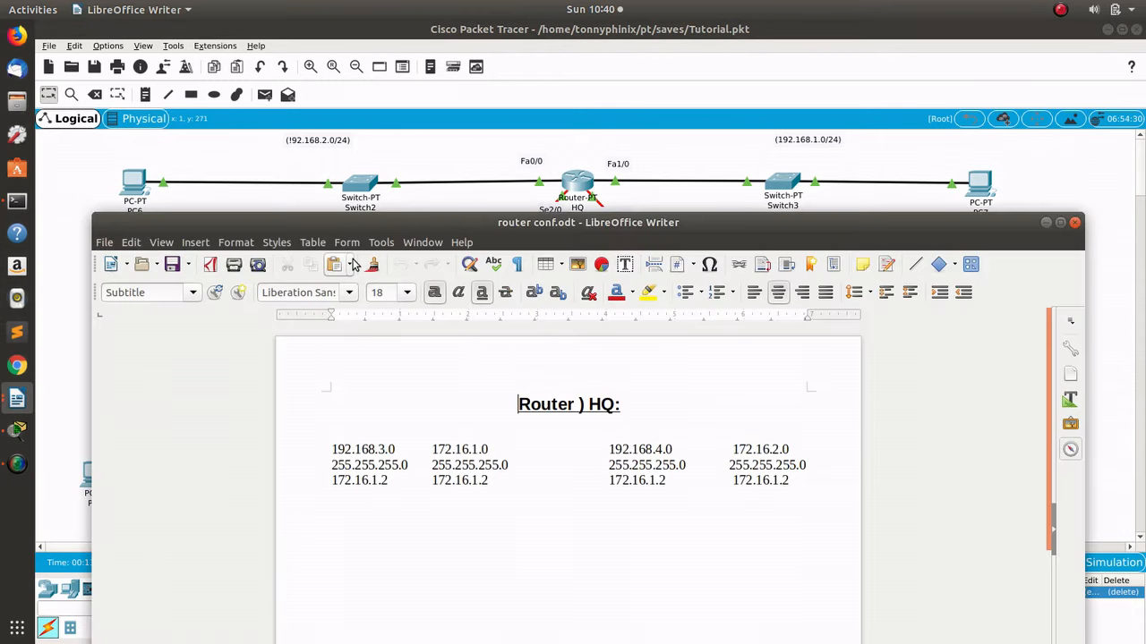
{"action": "left_click_drag", "start_coordinate": [481, 224], "coordinate": [510, 350]}
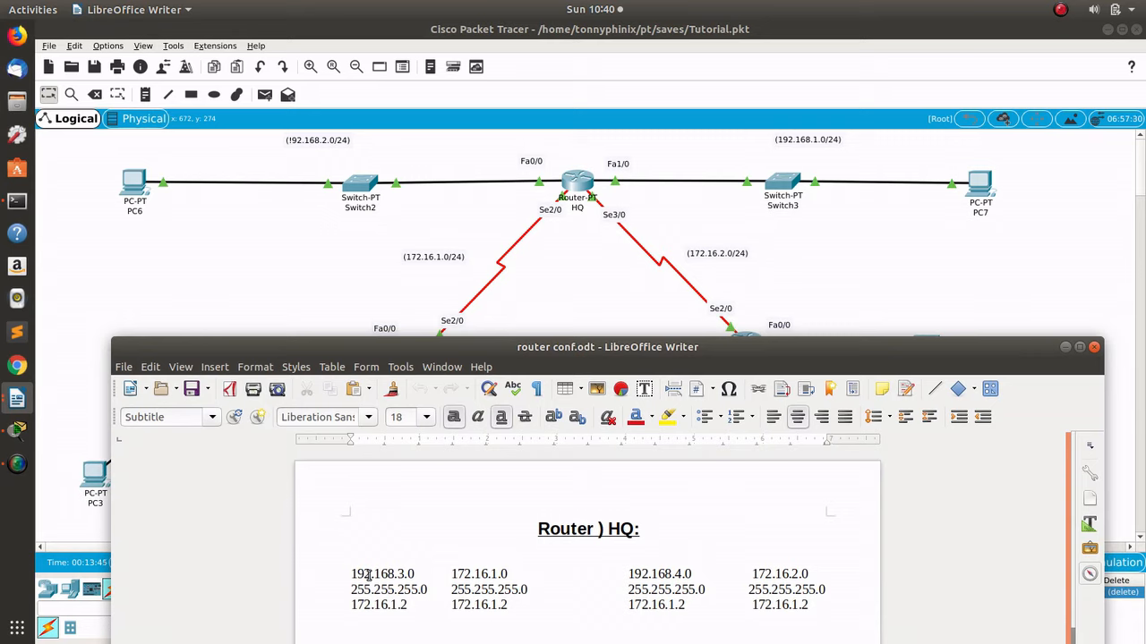
Step: Compare HQ's noted route networks, masks and next hops in router conf.odt with the networks in the Packet Tracer topology
{"action": "left_click_drag", "start_coordinate": [353, 572], "coordinate": [413, 571]}
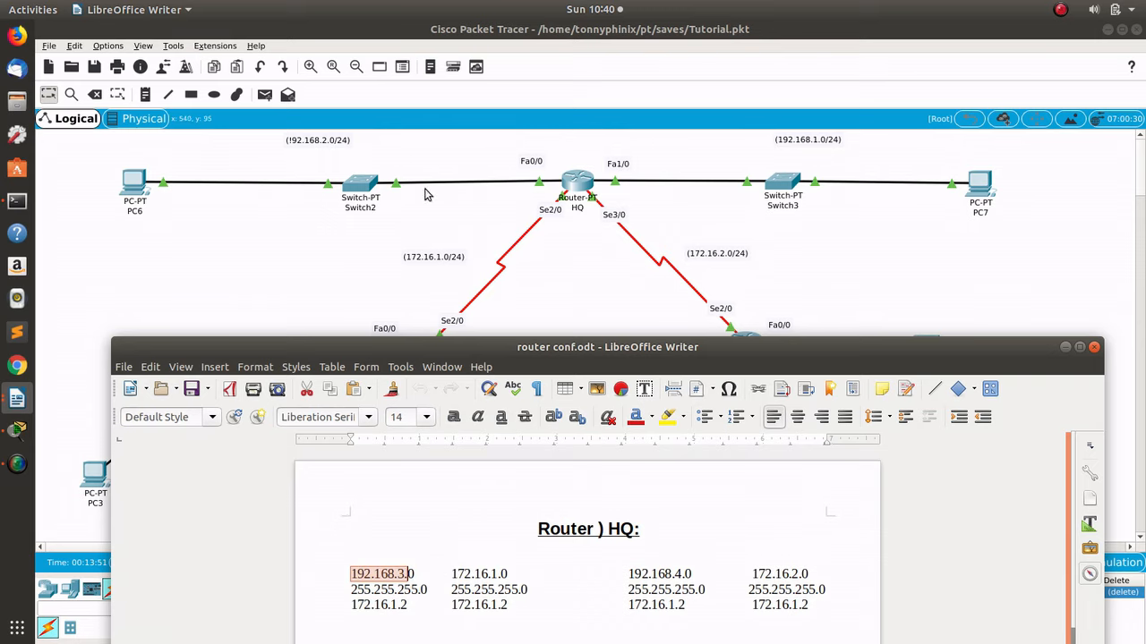
{"action": "left_click", "coordinate": [837, 241]}
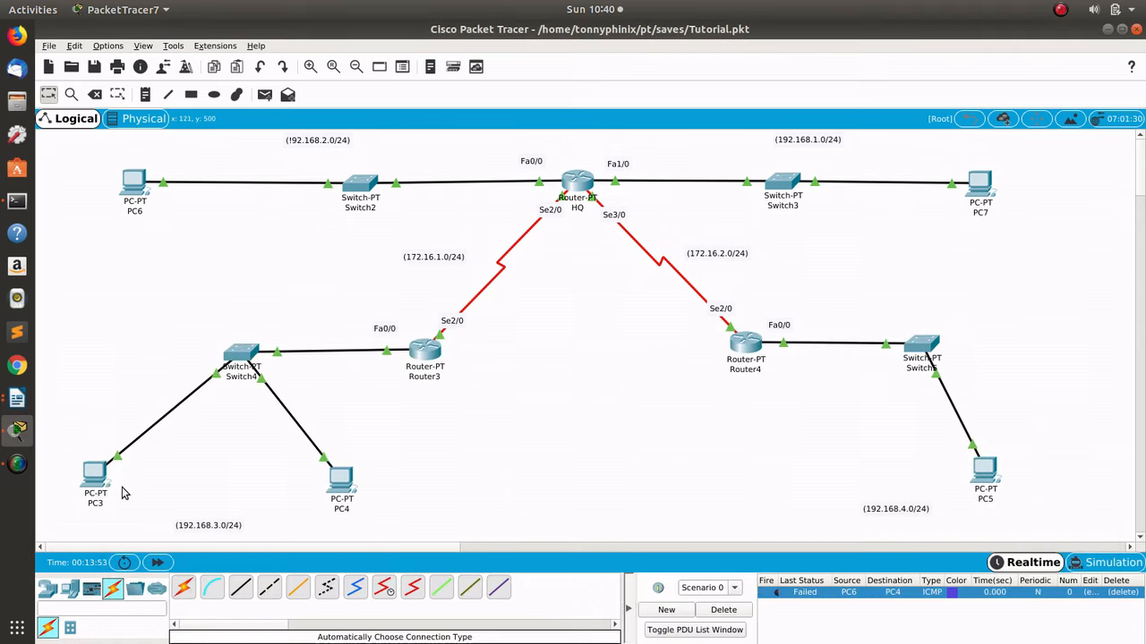
{"action": "left_click", "coordinate": [16, 398]}
{"action": "left_click", "coordinate": [134, 340]}
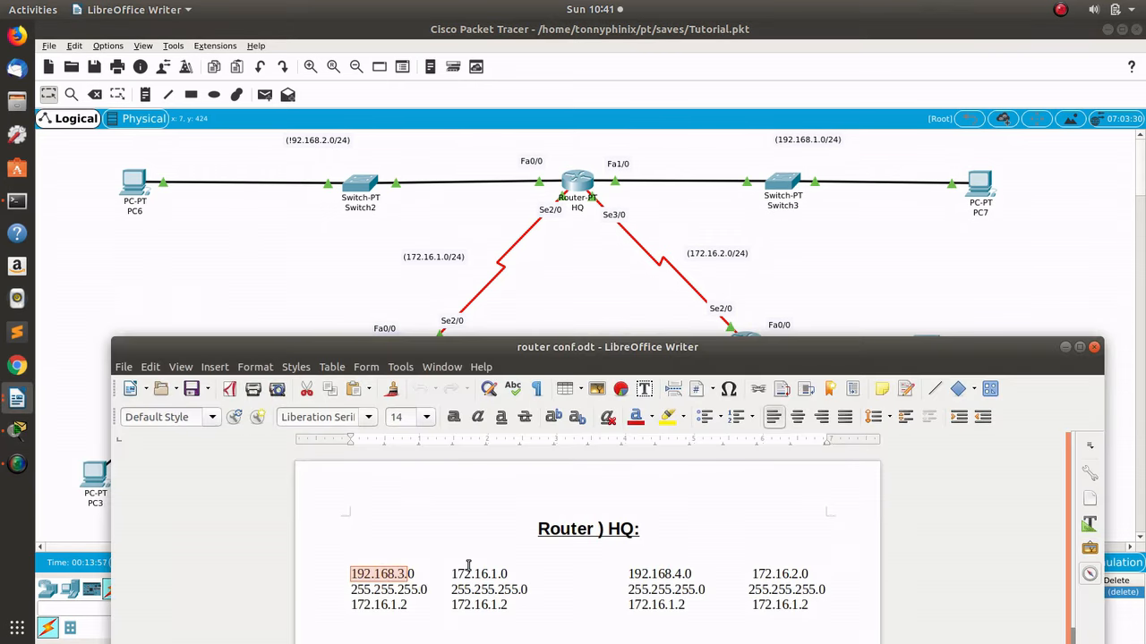
{"action": "left_click_drag", "start_coordinate": [448, 571], "coordinate": [516, 591]}
{"action": "left_click", "coordinate": [590, 304]}
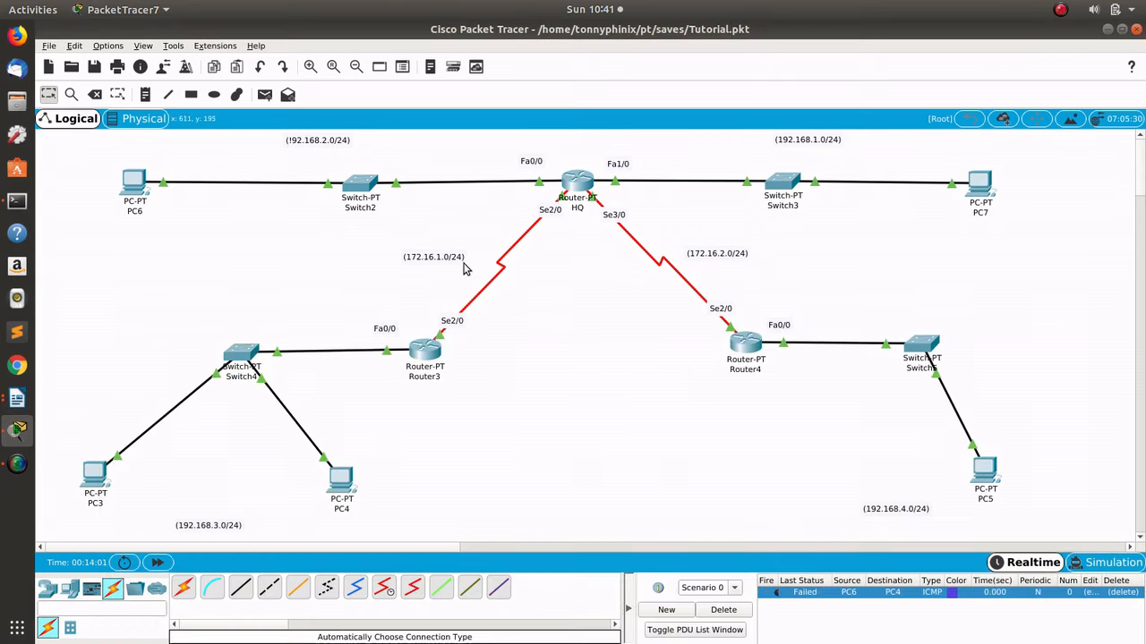
{"action": "left_click", "coordinate": [12, 399]}
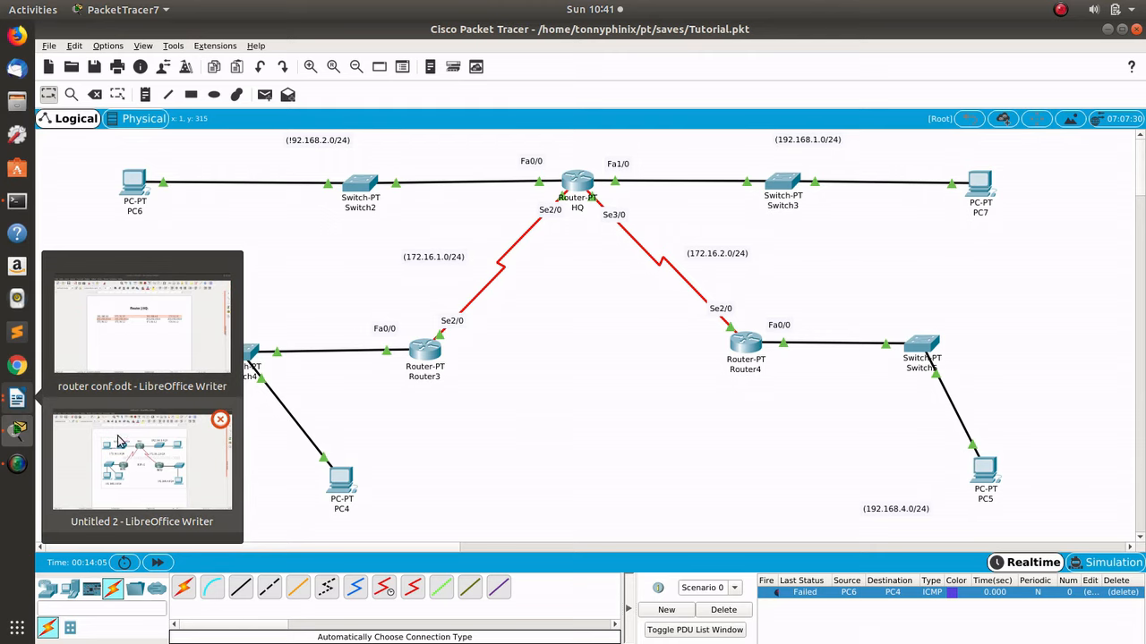
{"action": "left_click", "coordinate": [136, 354]}
{"action": "left_click", "coordinate": [618, 588]}
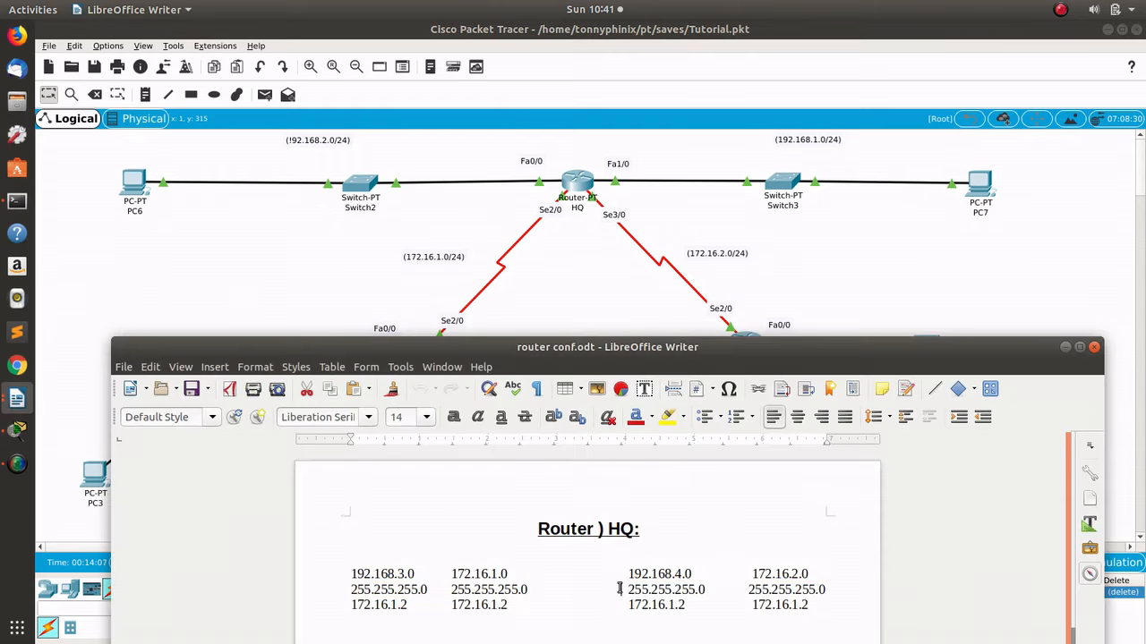
{"action": "left_click", "coordinate": [871, 292]}
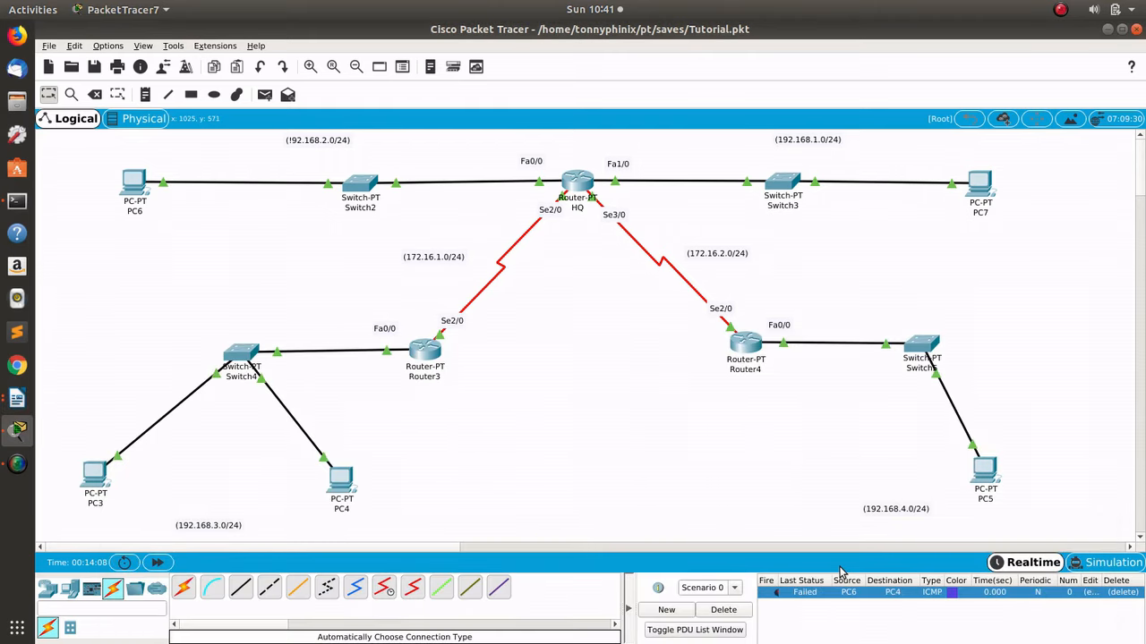
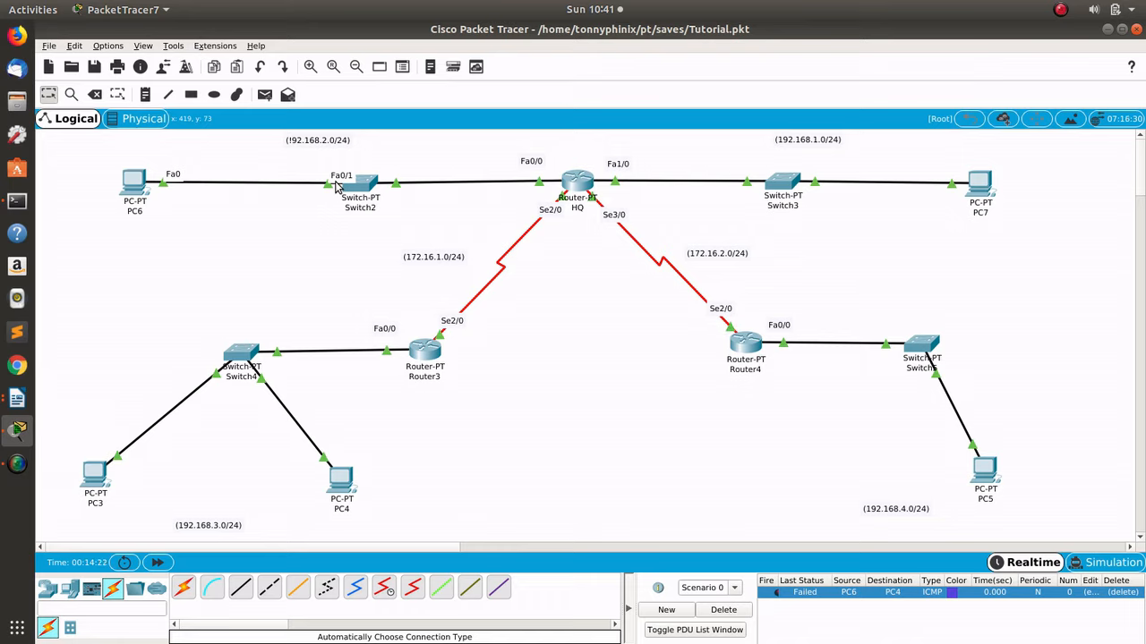
Step: Test connectivity between the 192.168.2.0 and 192.168.1.0 LANs with a simple PDU from PC6 to PC7, and clear the scenario
{"action": "left_click", "coordinate": [264, 94]}
{"action": "left_click", "coordinate": [136, 183]}
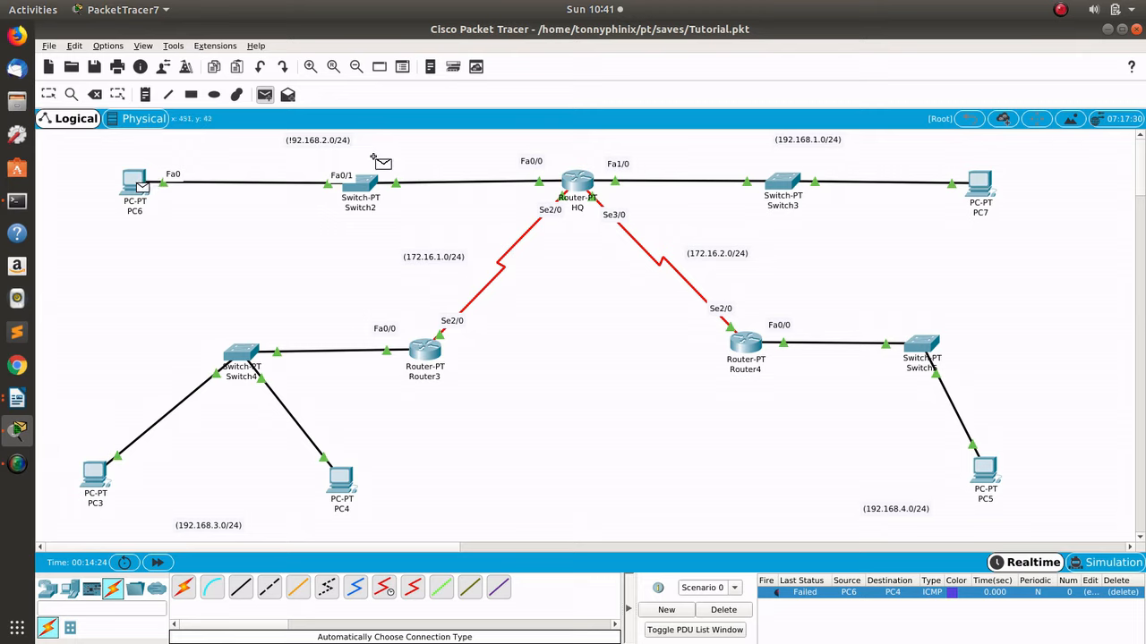
{"action": "left_click", "coordinate": [982, 185]}
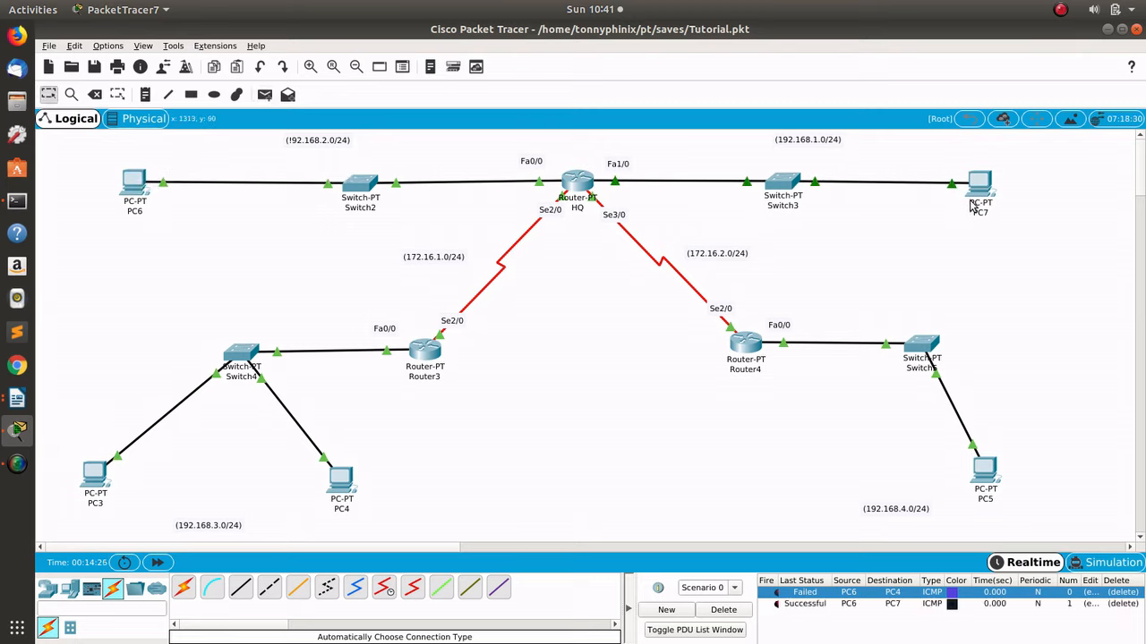
{"action": "left_click", "coordinate": [727, 609]}
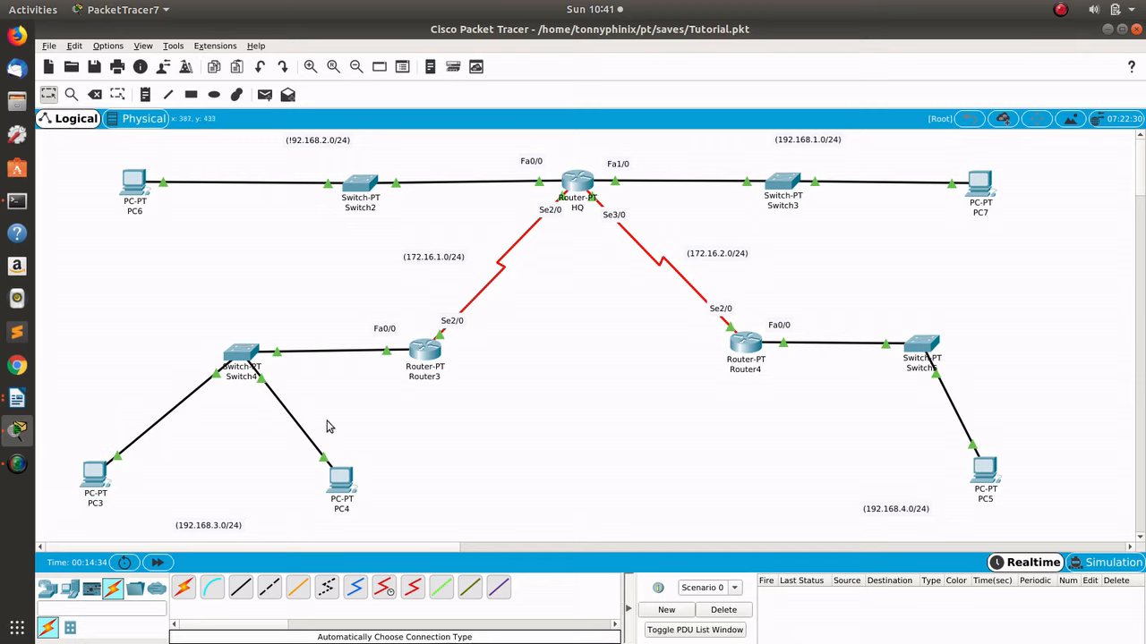
Step: Test connectivity from PC6 to PC3 on the 192.168.3.0 LAN with a simple PDU, and clear the scenario
{"action": "left_click", "coordinate": [264, 94]}
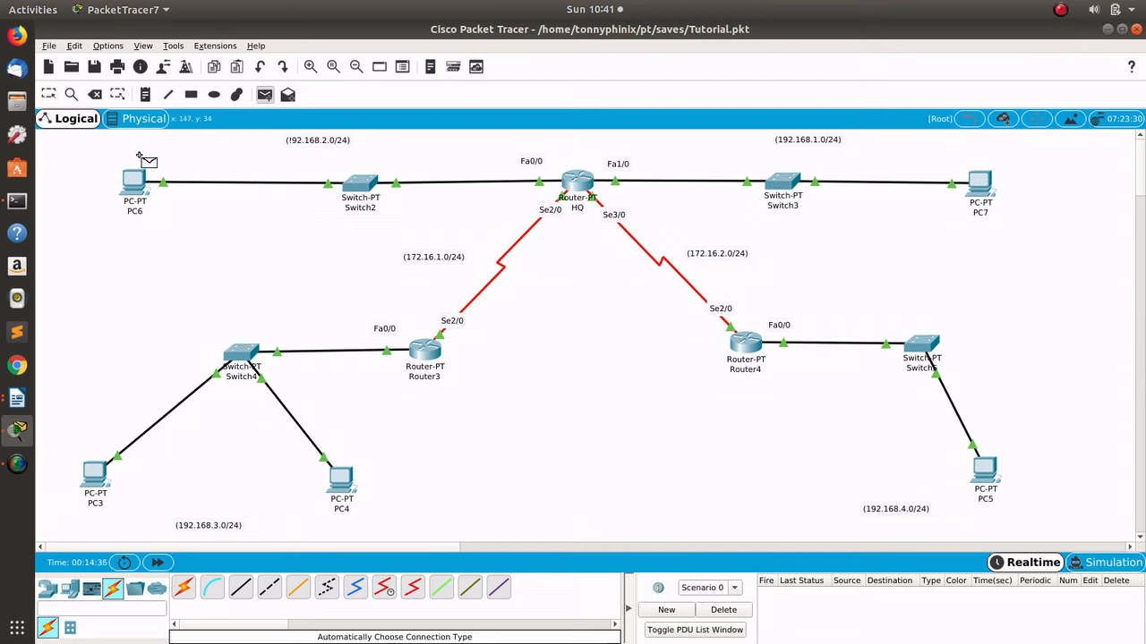
{"action": "left_click", "coordinate": [133, 187]}
{"action": "left_click", "coordinate": [94, 469]}
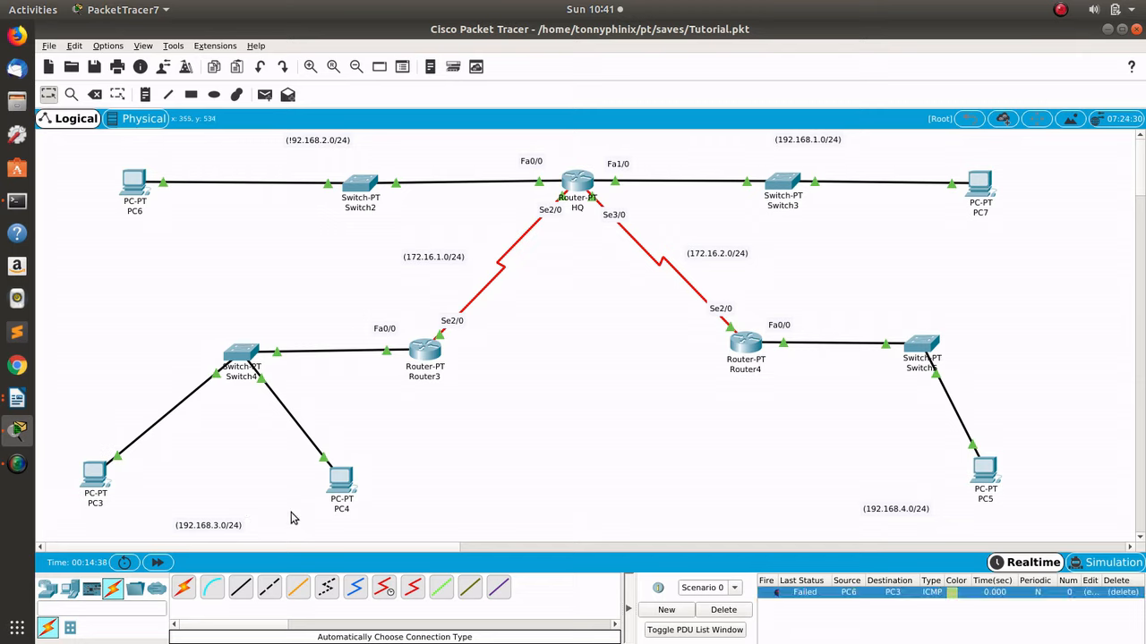
{"action": "left_click", "coordinate": [723, 609]}
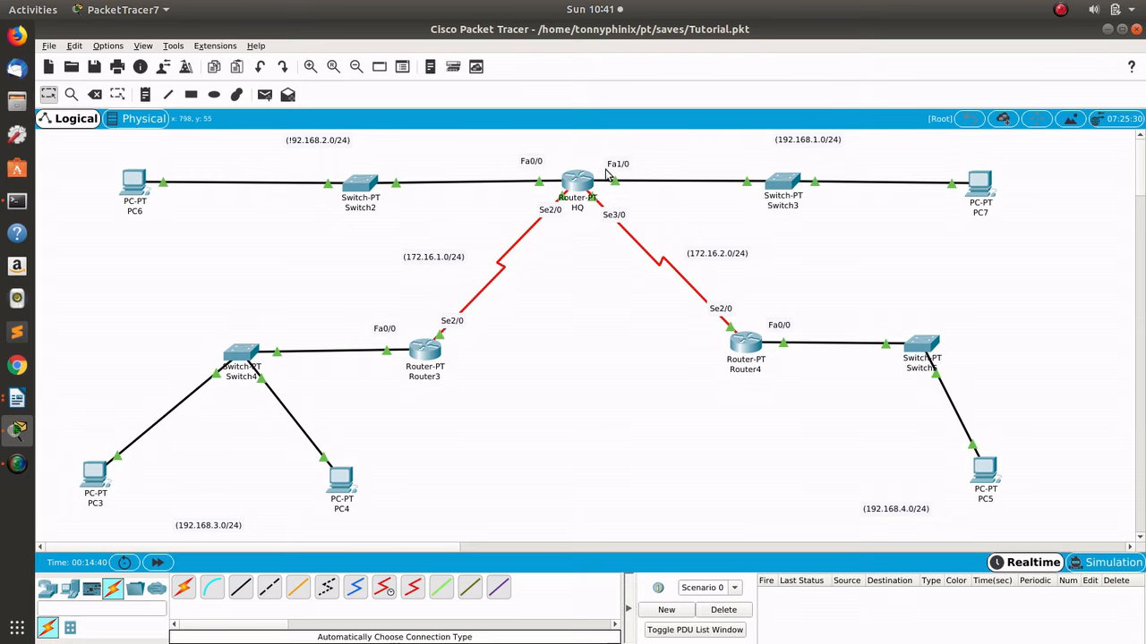
Step: Add a static route on HQ to network 192.168.3.0 with mask 255.255.255.0 and next hop 172.16.1.1
{"action": "left_click", "coordinate": [577, 185]}
{"action": "left_click_drag", "start_coordinate": [592, 128], "coordinate": [813, 85]}
{"action": "left_click", "coordinate": [629, 242]}
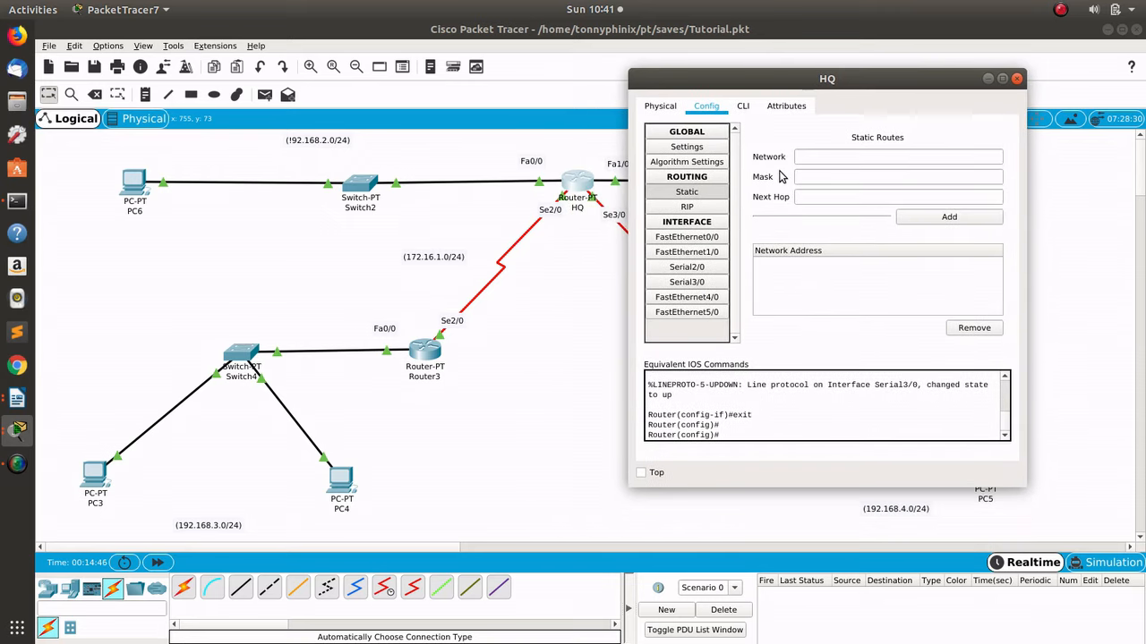
{"action": "left_click", "coordinate": [849, 156]}
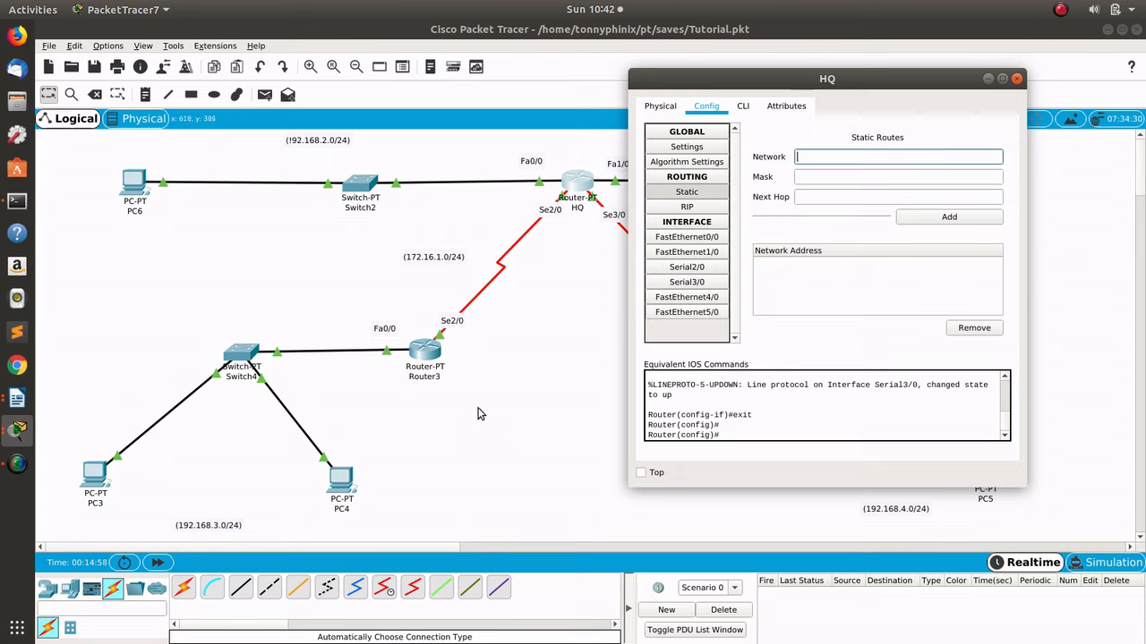
{"action": "type", "text": "92.168.3.0"}
{"action": "left_click", "coordinate": [832, 176]}
{"action": "type", "text": "2"}
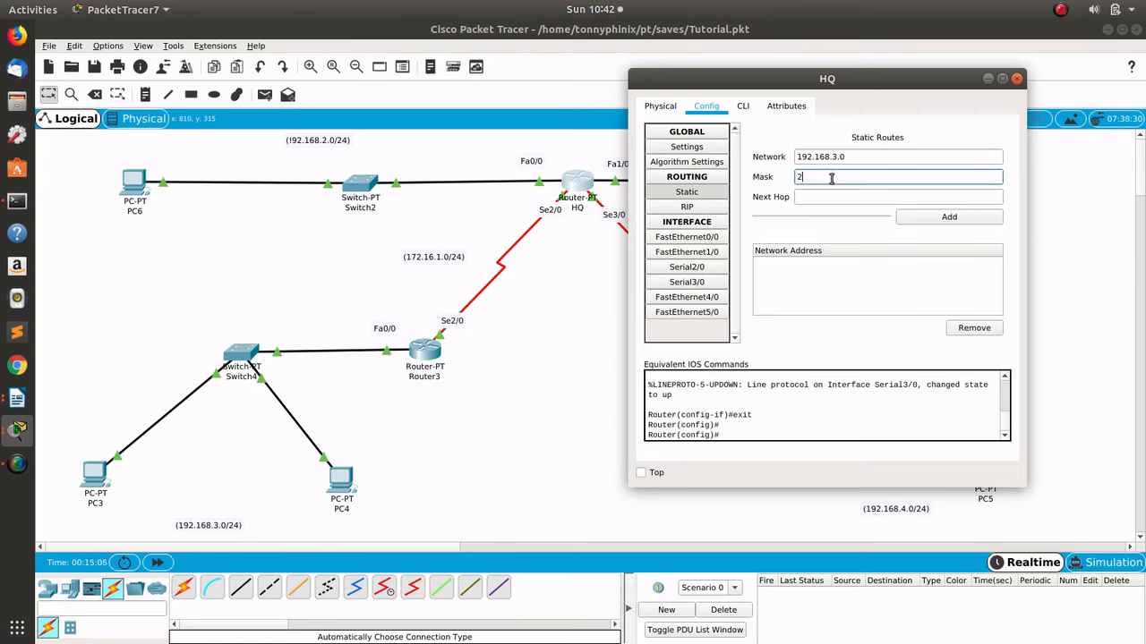
{"action": "type", "text": "55.255.255.0"}
{"action": "left_click", "coordinate": [809, 196]}
{"action": "type", "text": "17"}
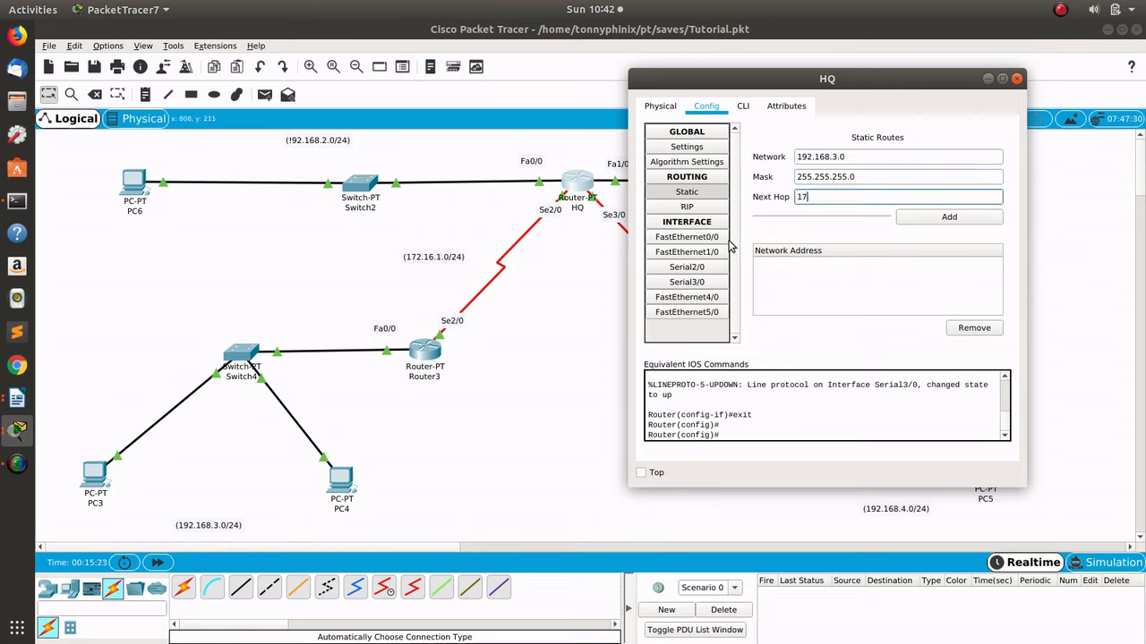
{"action": "type", "text": "2.16.1.1"}
{"action": "left_click", "coordinate": [968, 219]}
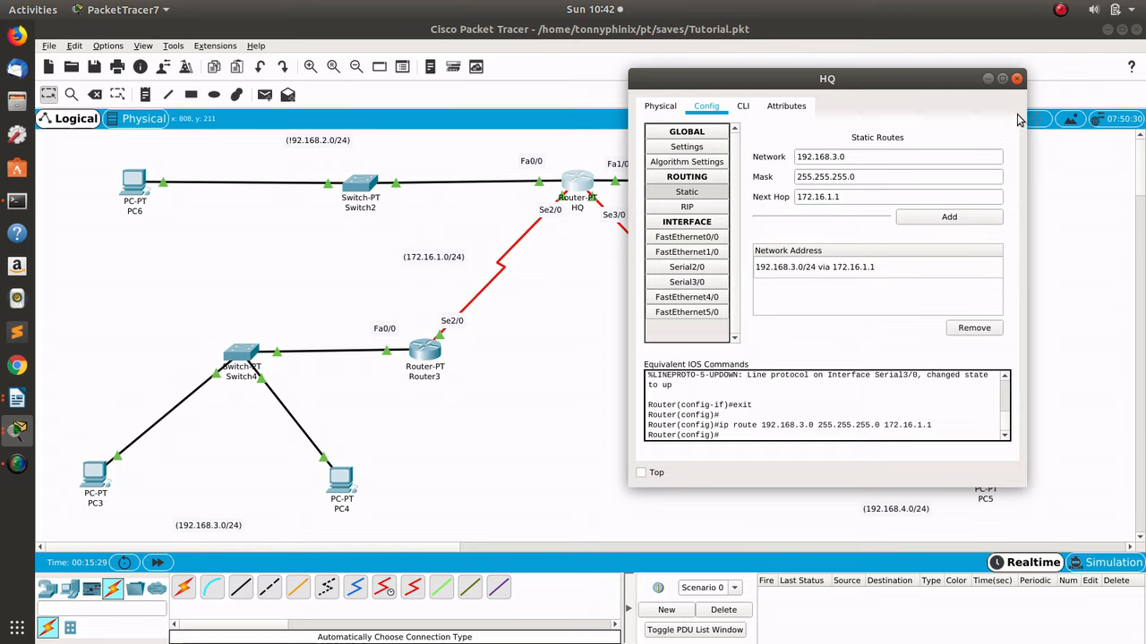
{"action": "left_click", "coordinate": [1016, 80]}
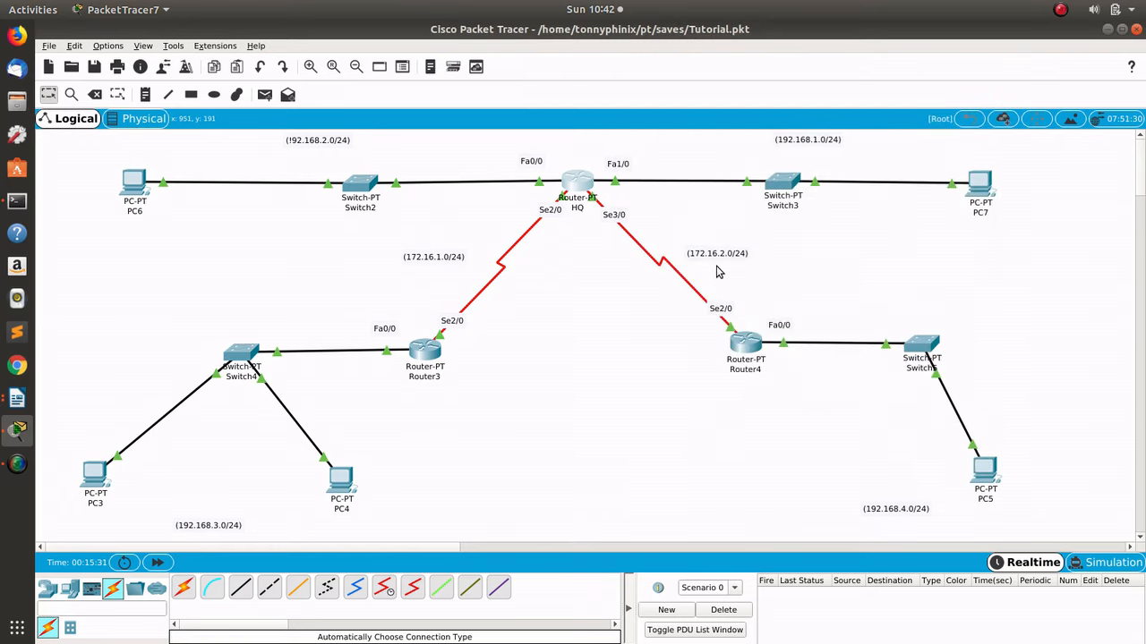
Step: Look up Router3's Serial2/0 IP address and place a note reading 172.16.1.1 beside Router3's Se2/0 end
{"action": "left_click", "coordinate": [426, 351]}
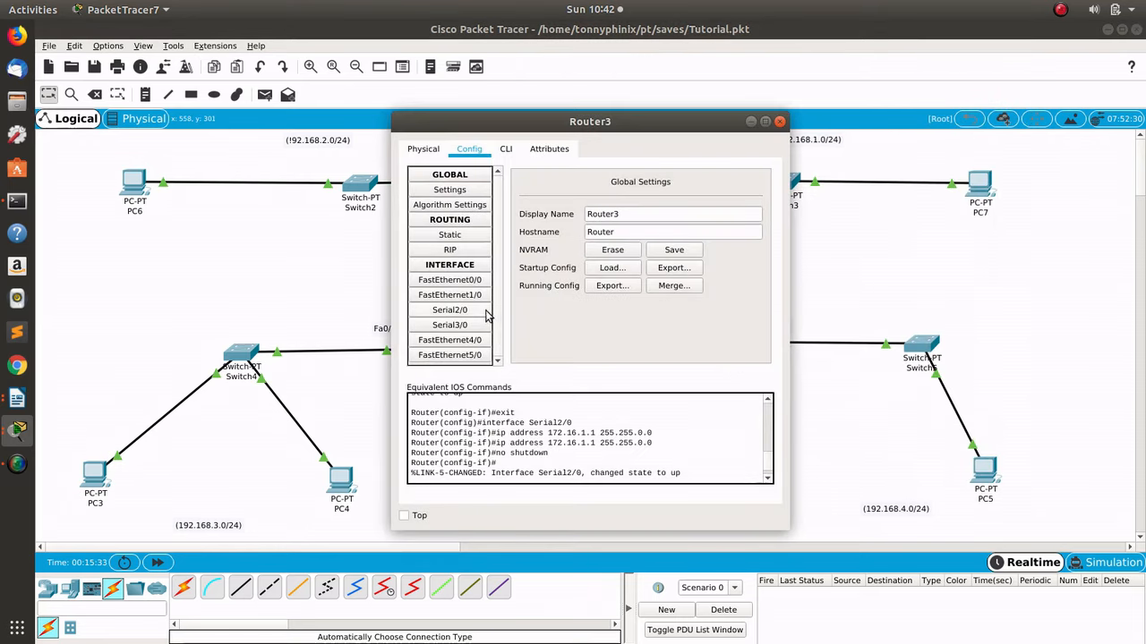
{"action": "left_click", "coordinate": [780, 120]}
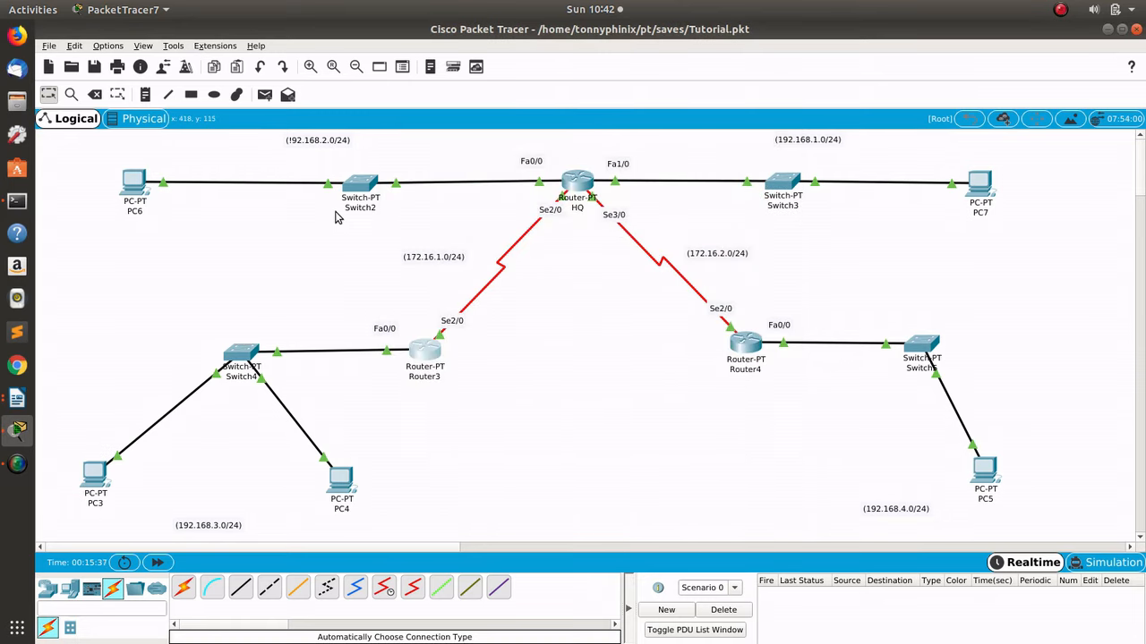
{"action": "left_click", "coordinate": [426, 352]}
{"action": "left_click", "coordinate": [450, 310]}
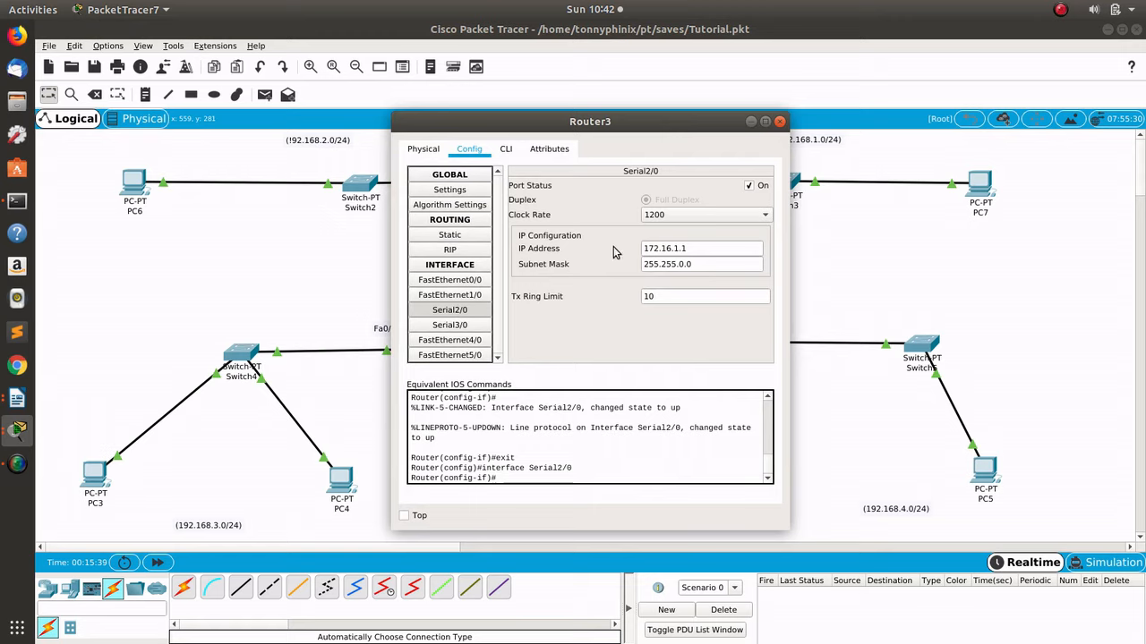
{"action": "left_click", "coordinate": [699, 248]}
{"action": "left_click_drag", "start_coordinate": [679, 248], "coordinate": [635, 247]}
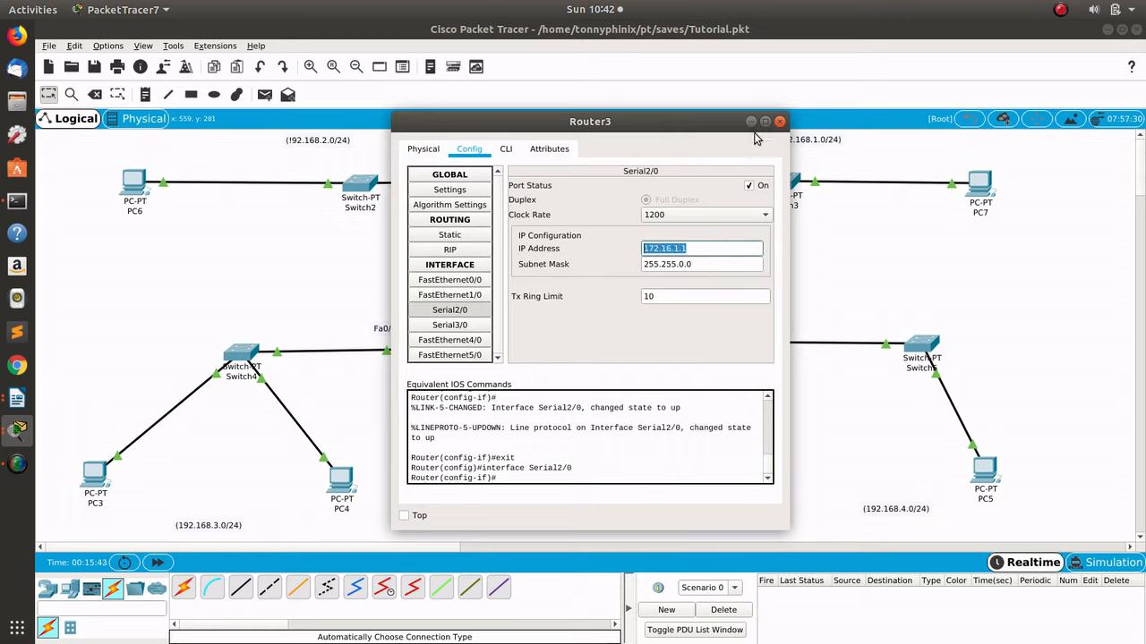
{"action": "left_click", "coordinate": [780, 121]}
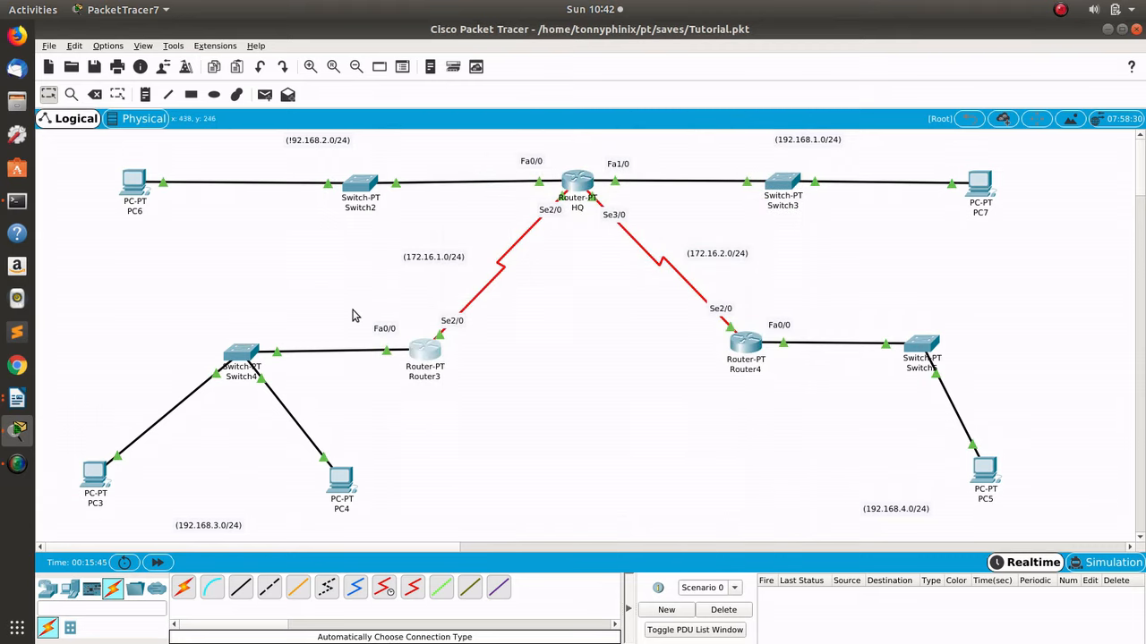
{"action": "key", "text": "n"}
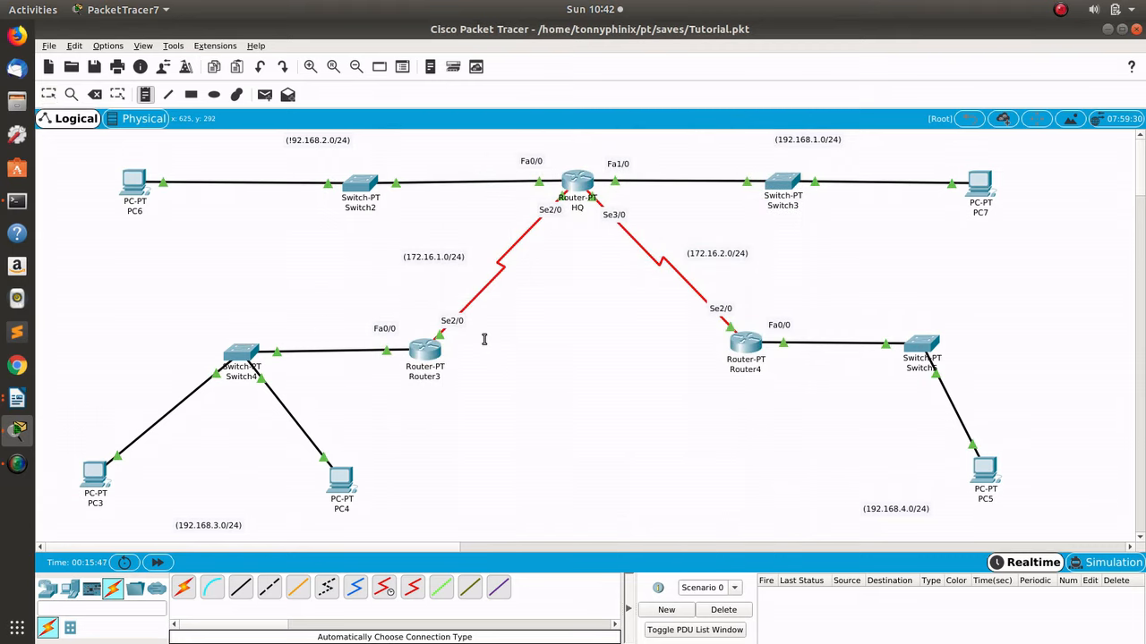
{"action": "left_click", "coordinate": [452, 335]}
{"action": "type", "text": "172.16.1.1"}
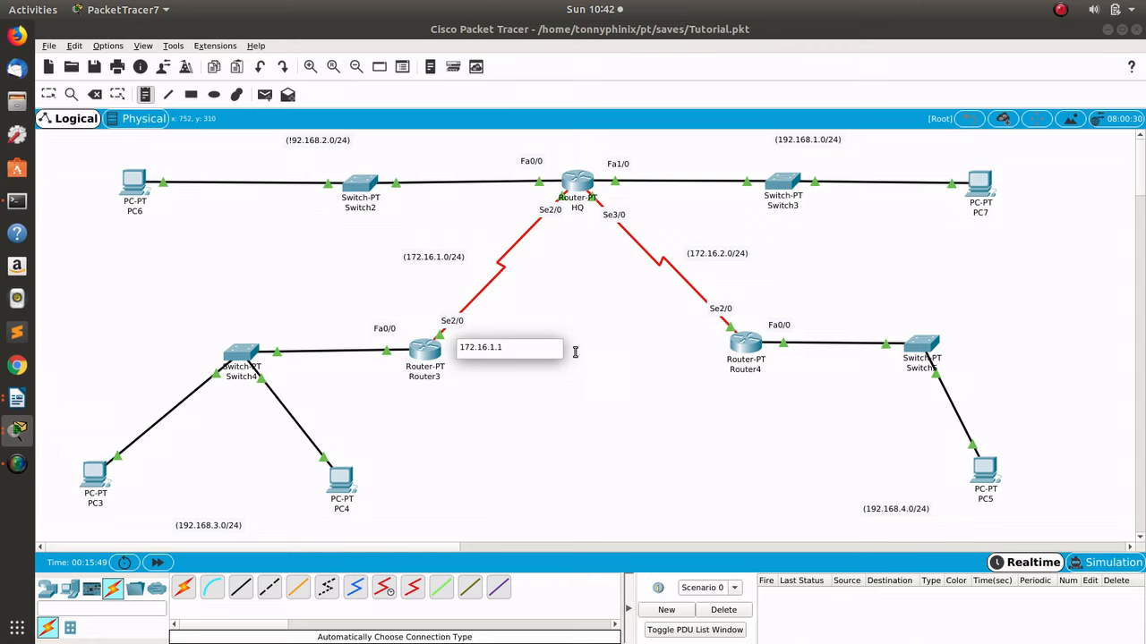
{"action": "left_click", "coordinate": [596, 368]}
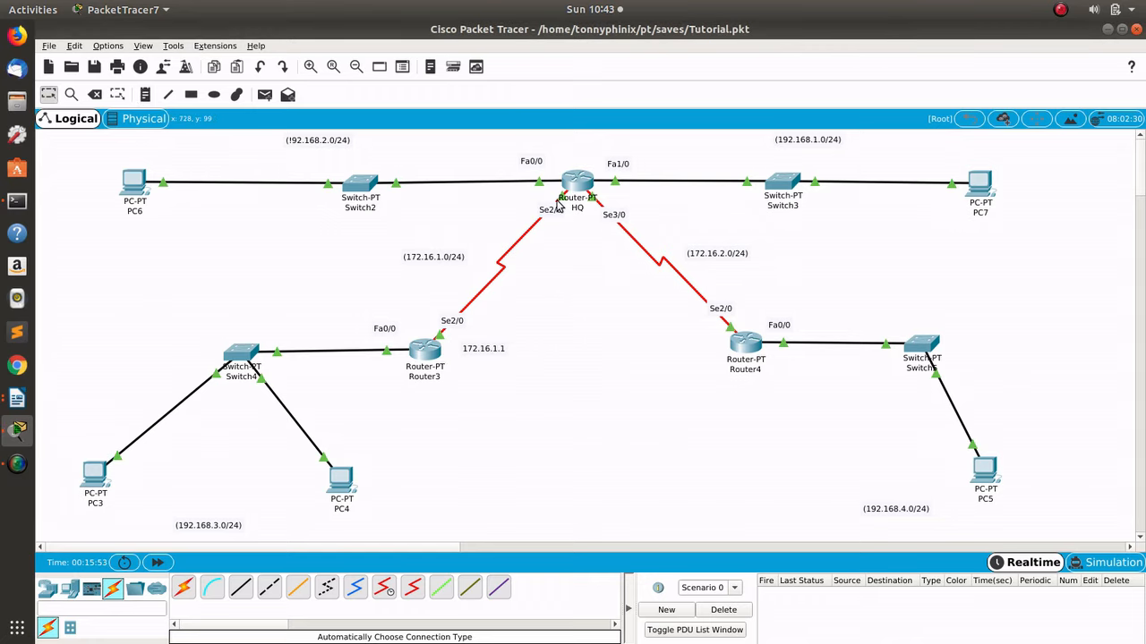
Step: Copy HQ's Serial2/0 IP address into a note reading 172.16.1.2 placed just below HQ's Se2/0 label
{"action": "left_click", "coordinate": [579, 179]}
{"action": "mouse_move", "coordinate": [691, 125]}
{"action": "left_mouse_down"}
{"action": "mouse_move", "coordinate": [629, 365]}
{"action": "mouse_move", "coordinate": [686, 129]}
{"action": "left_mouse_up"}
{"action": "left_click", "coordinate": [444, 314]}
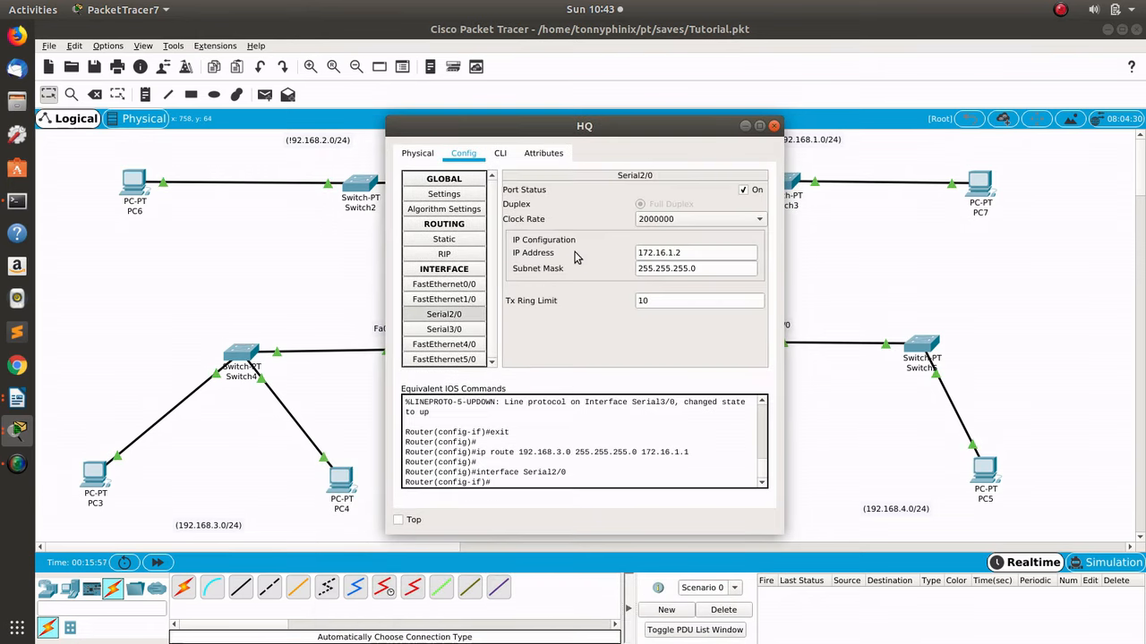
{"action": "left_click_drag", "start_coordinate": [690, 255], "coordinate": [609, 250]}
{"action": "key", "text": "ctrl+c"}
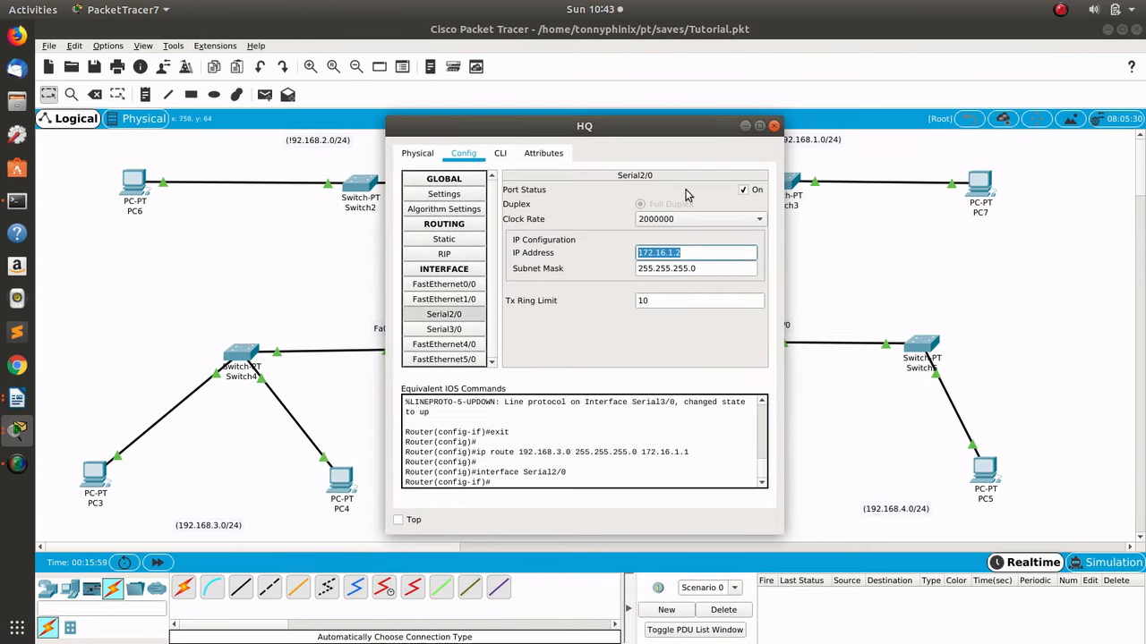
{"action": "left_click", "coordinate": [774, 126]}
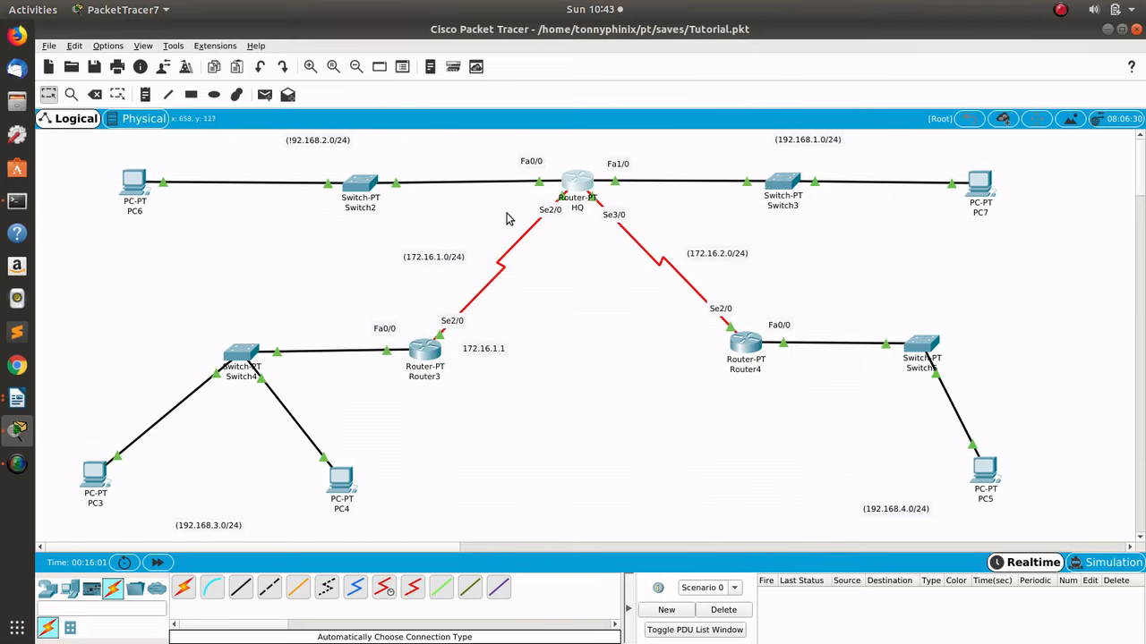
{"action": "key", "text": "n"}
{"action": "left_click", "coordinate": [516, 227]}
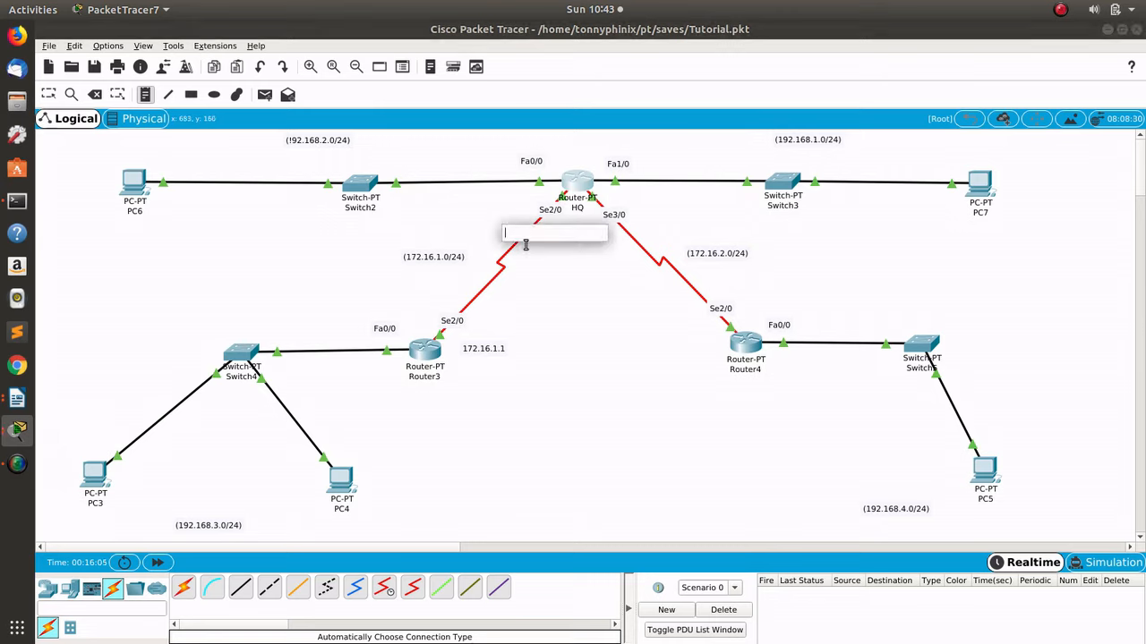
{"action": "key", "text": "ctrl+v"}
{"action": "left_click", "coordinate": [571, 284]}
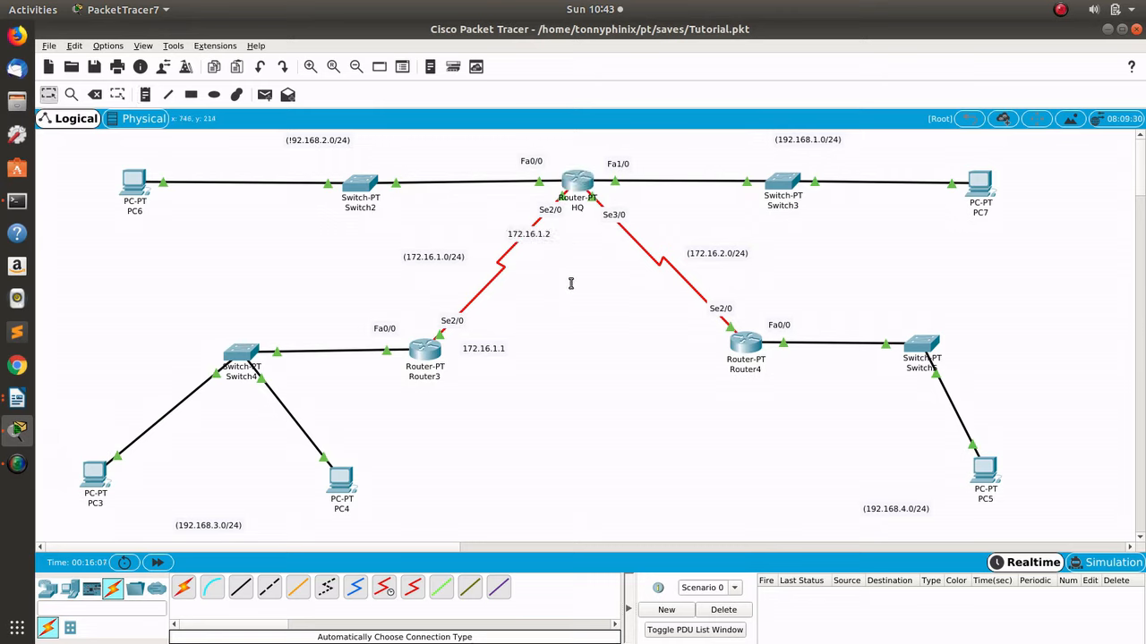
{"action": "left_click_drag", "start_coordinate": [537, 236], "coordinate": [543, 229]}
Step: Try to add a static route on HQ to network 172.16.1.0 with mask 255.255.0.0 and next hop 172.16.1.1
{"action": "left_click", "coordinate": [587, 179]}
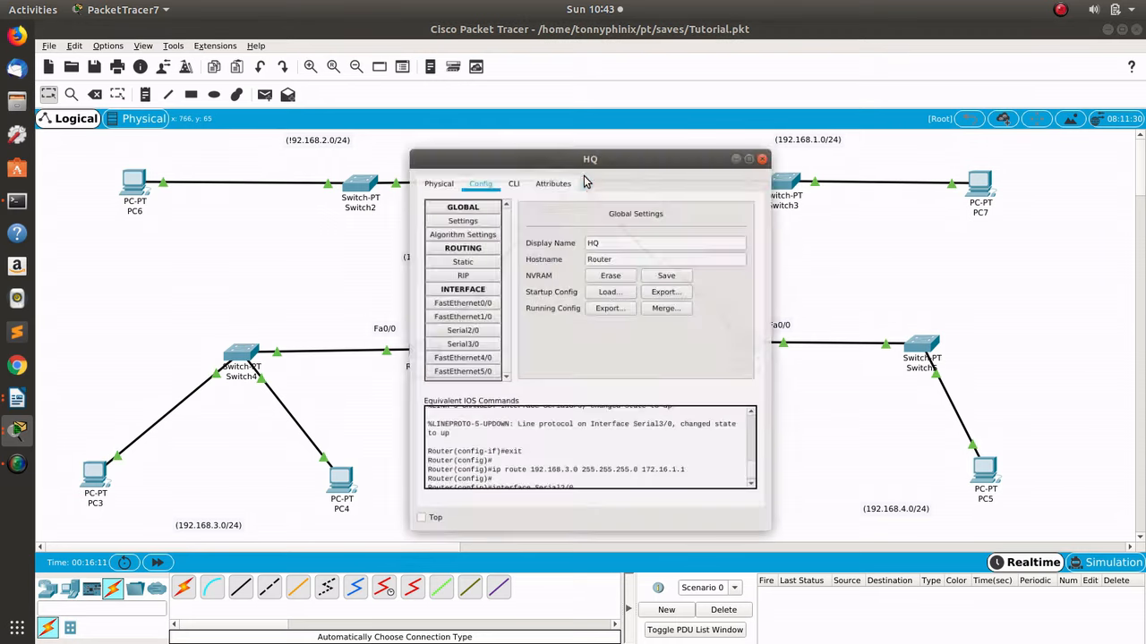
{"action": "left_click_drag", "start_coordinate": [649, 84], "coordinate": [918, 77]}
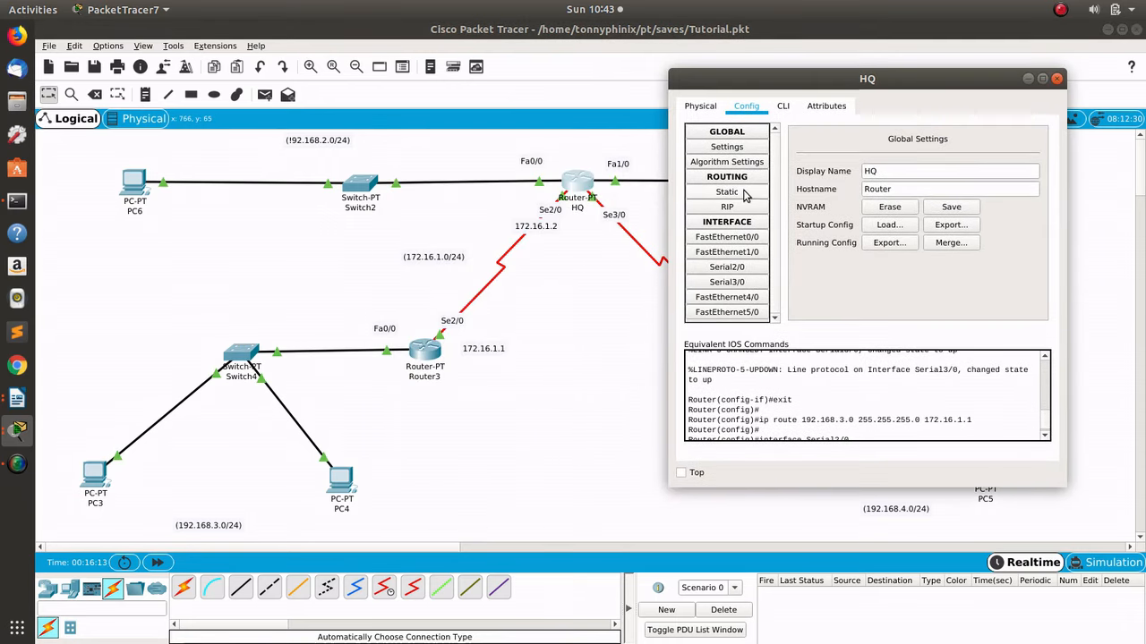
{"action": "left_click", "coordinate": [741, 190]}
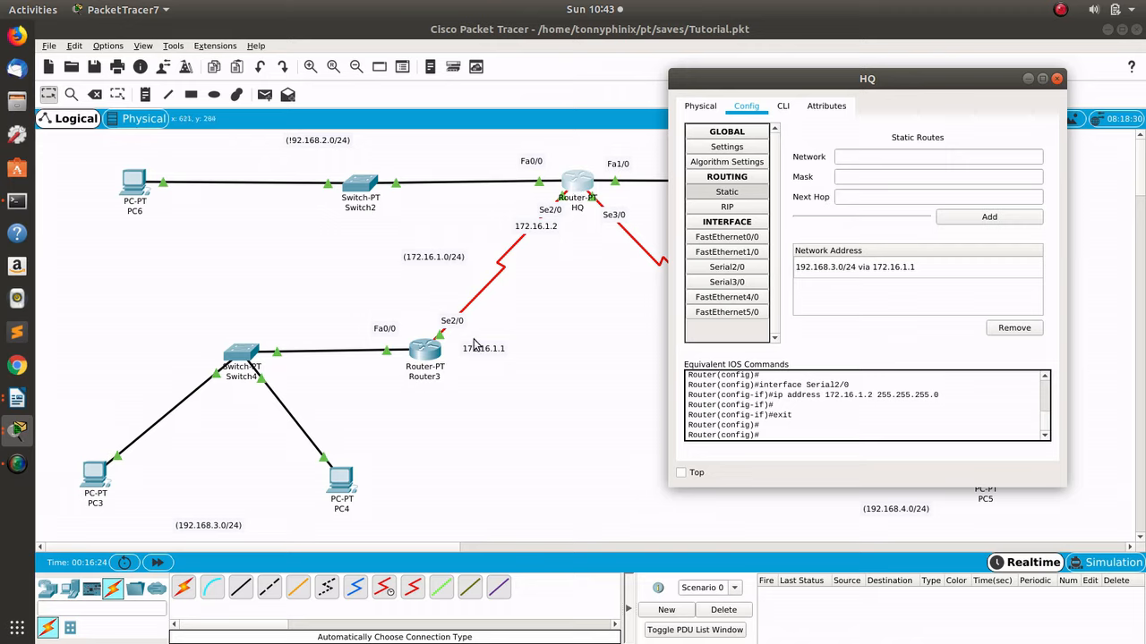
{"action": "left_click", "coordinate": [860, 156]}
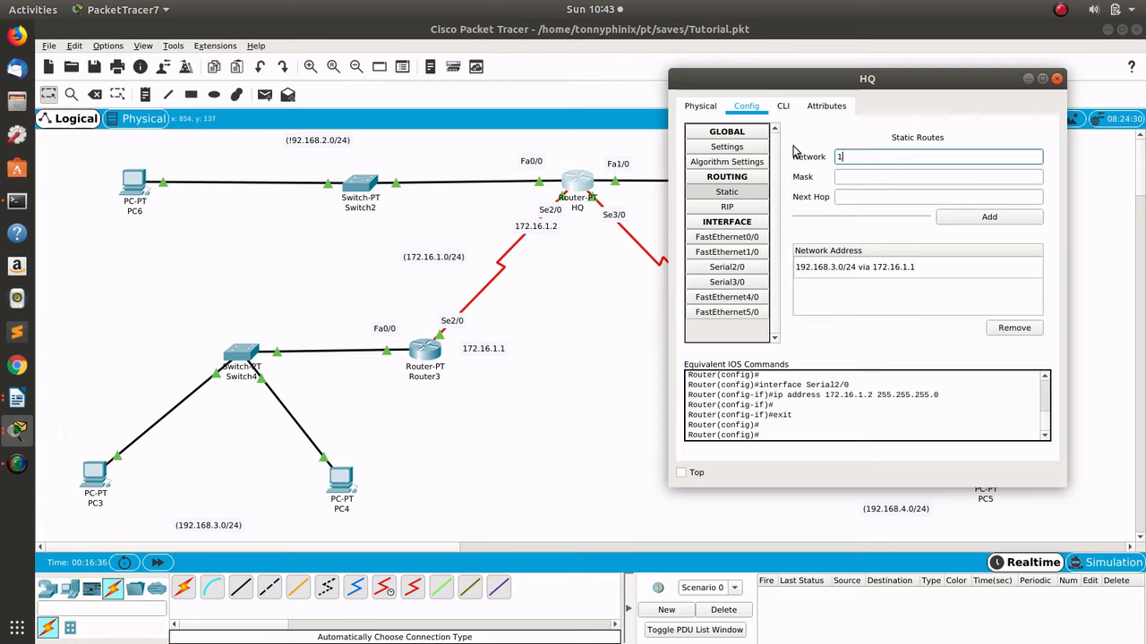
{"action": "type", "text": ".16.1.0"}
{"action": "left_click", "coordinate": [846, 175]}
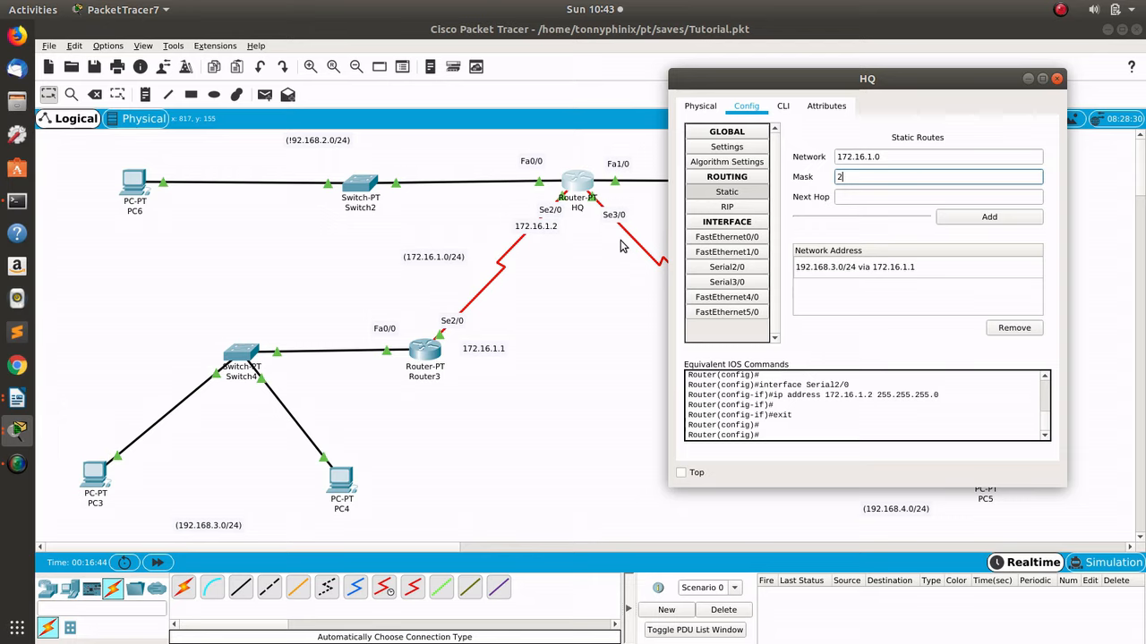
{"action": "type", "text": "255.255.0.0"}
{"action": "left_click", "coordinate": [844, 199]}
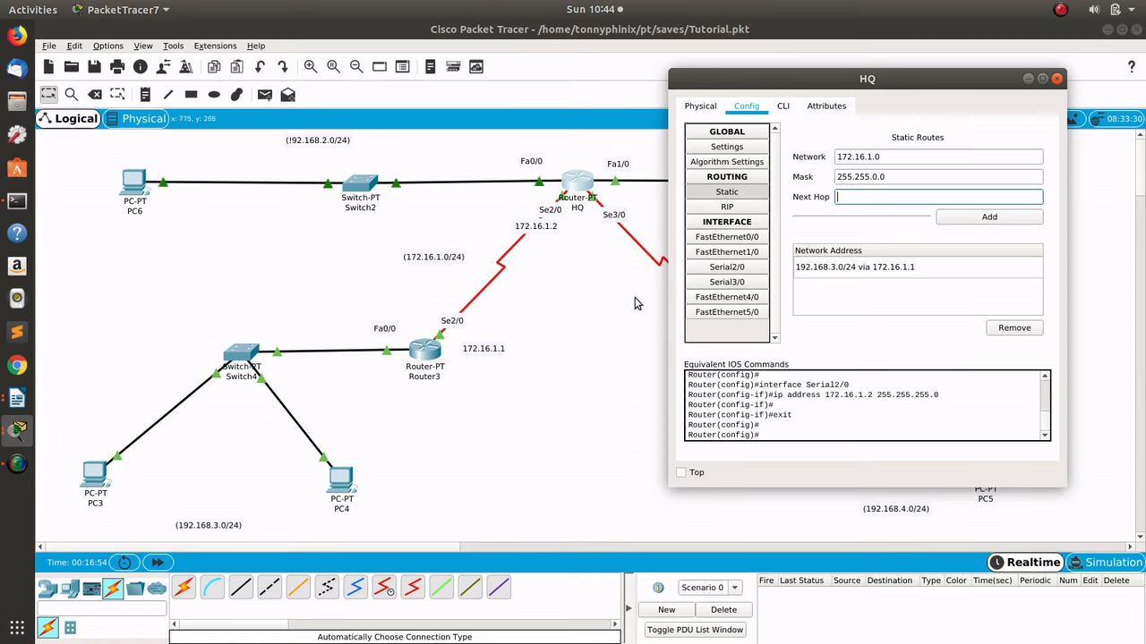
{"action": "type", "text": "172.16.1.1"}
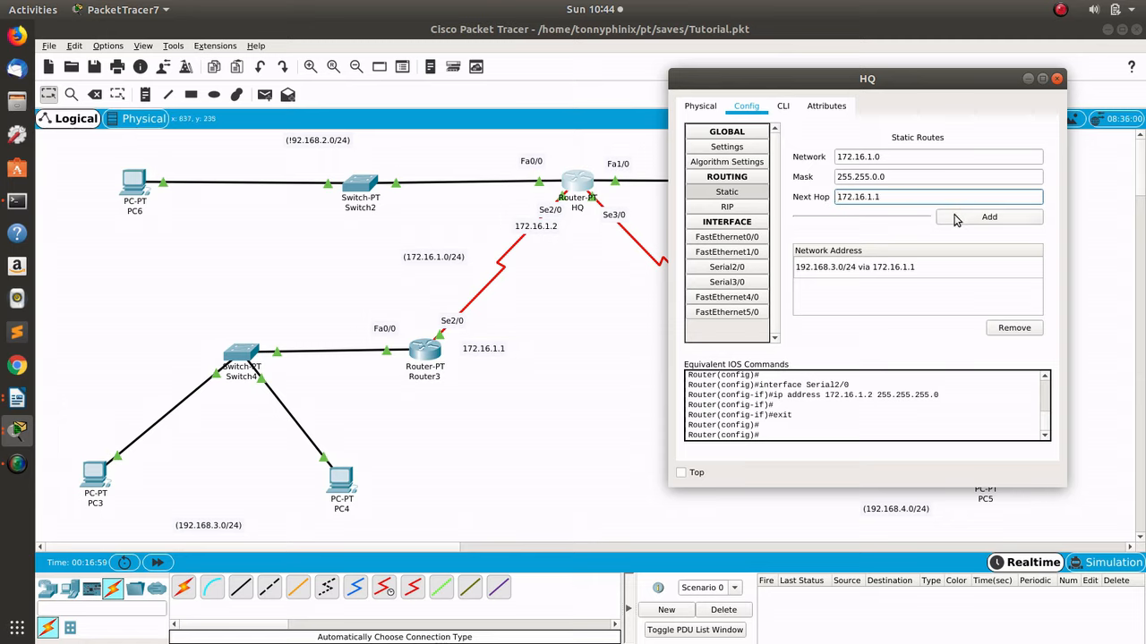
{"action": "left_click", "coordinate": [956, 220]}
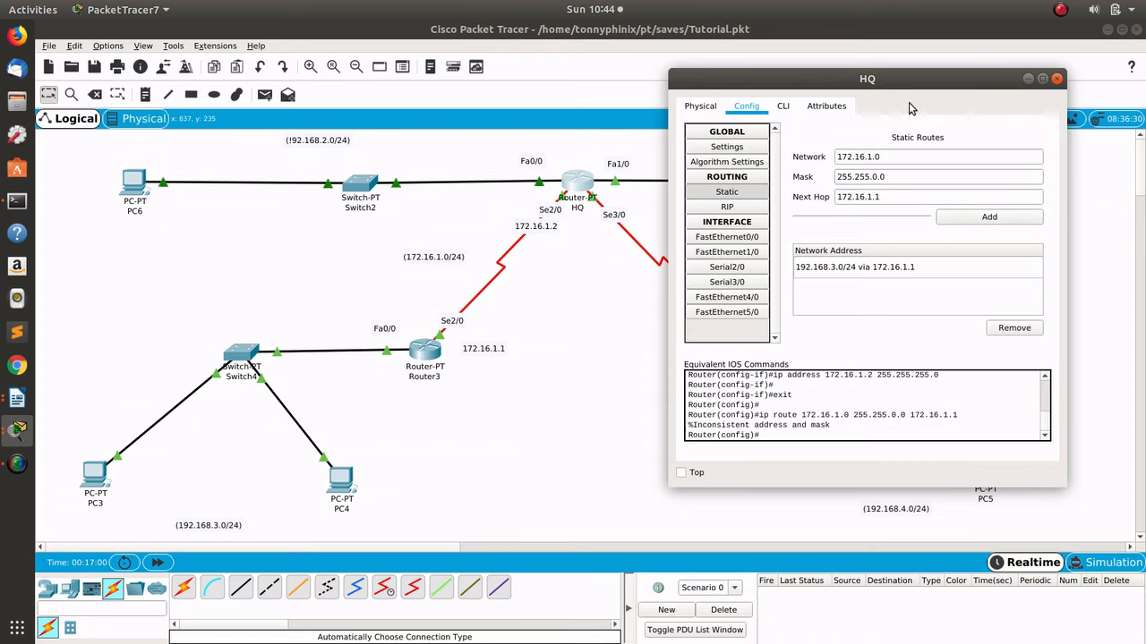
Step: Add a static route on HQ to network 192.168.4.0 with mask 255.255.255.0 and next hop 172.16.1.1
{"action": "left_click_drag", "start_coordinate": [892, 88], "coordinate": [292, 110]}
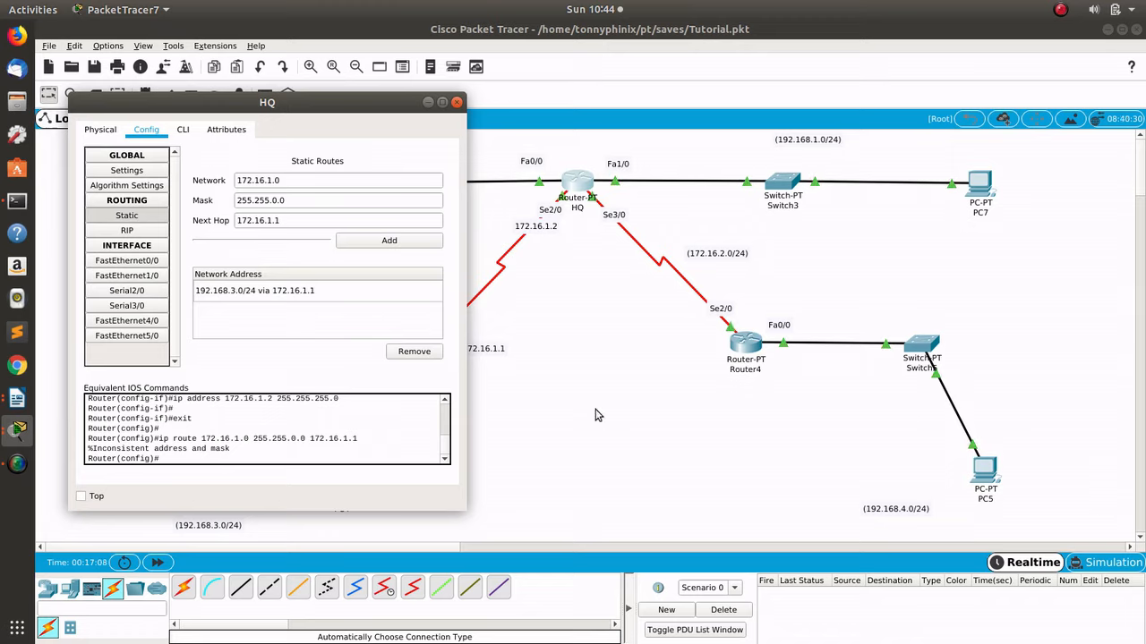
{"action": "left_click_drag", "start_coordinate": [302, 180], "coordinate": [156, 173]}
{"action": "key", "text": "BackSpace"}
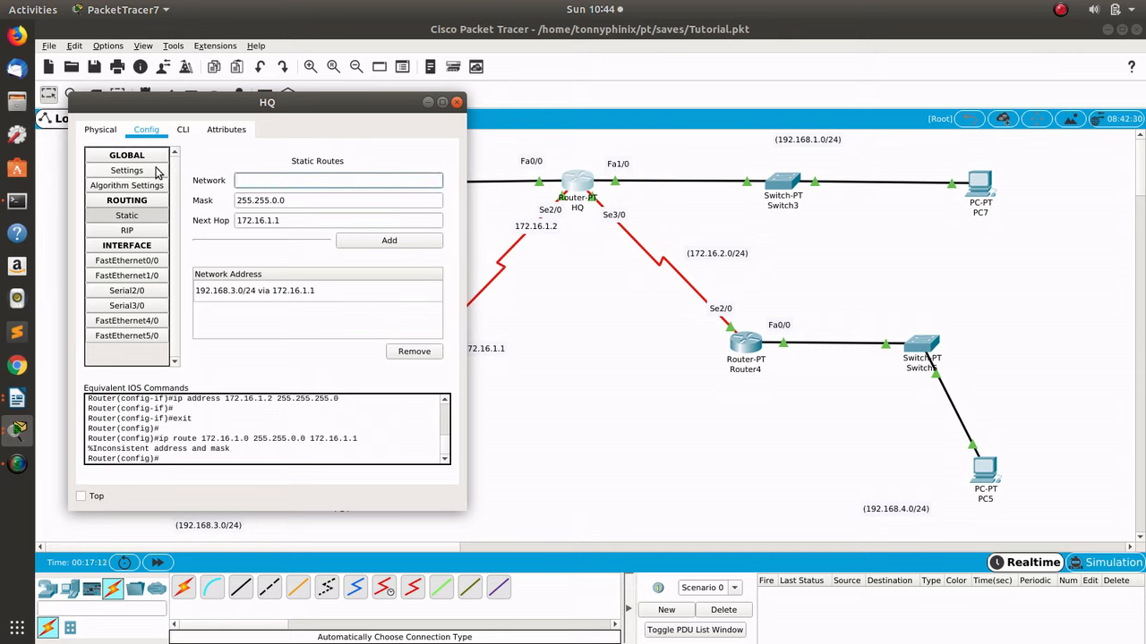
{"action": "type", "text": "192.168.4.0"}
{"action": "left_click", "coordinate": [280, 205]}
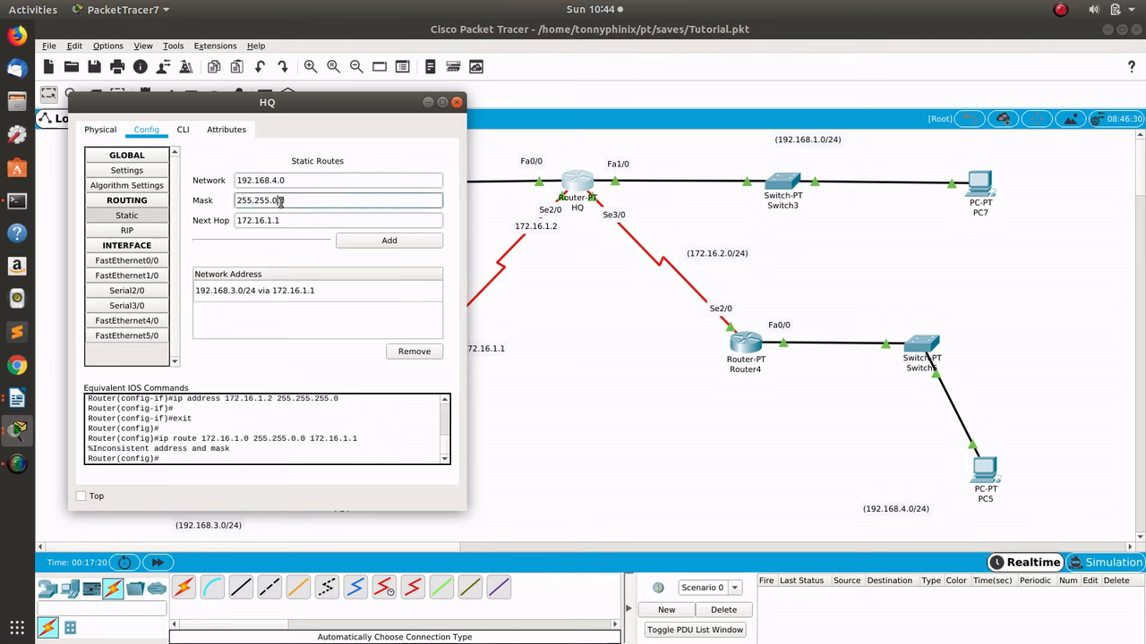
{"action": "key", "text": "BackSpace"}
{"action": "key", "text": "BackSpace"}
{"action": "type", "text": "25"}
{"action": "left_click", "coordinate": [383, 243]}
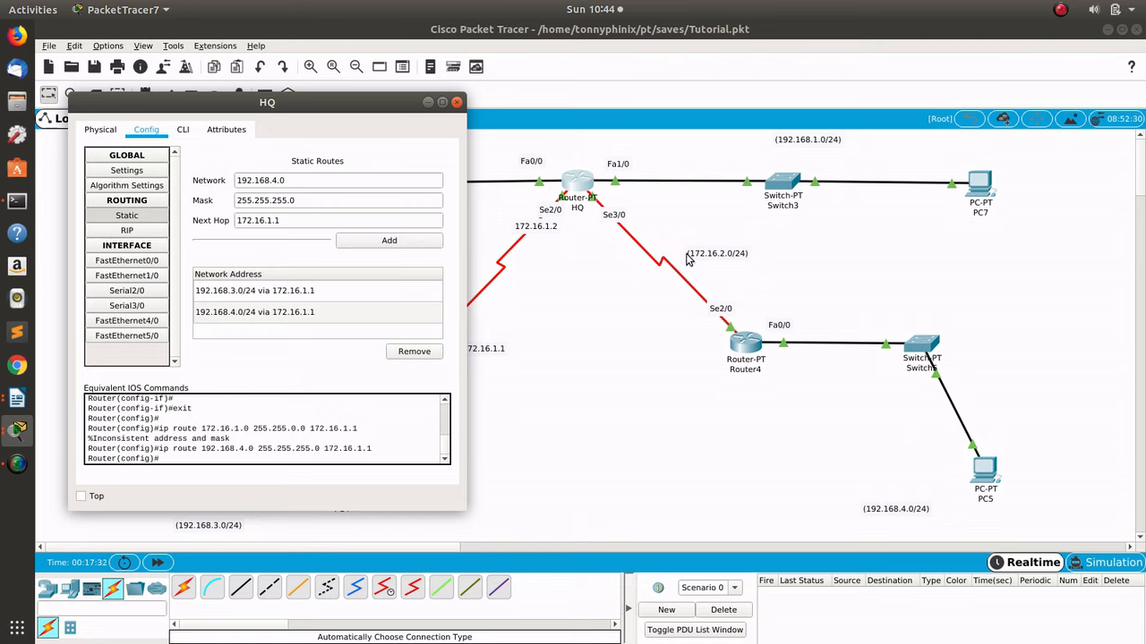
Step: Add a static route on HQ to network 172.16.2.0 with mask 255.255.255.0 via 172.16.1.1, review the route list and close HQ's settings
{"action": "left_click", "coordinate": [298, 221]}
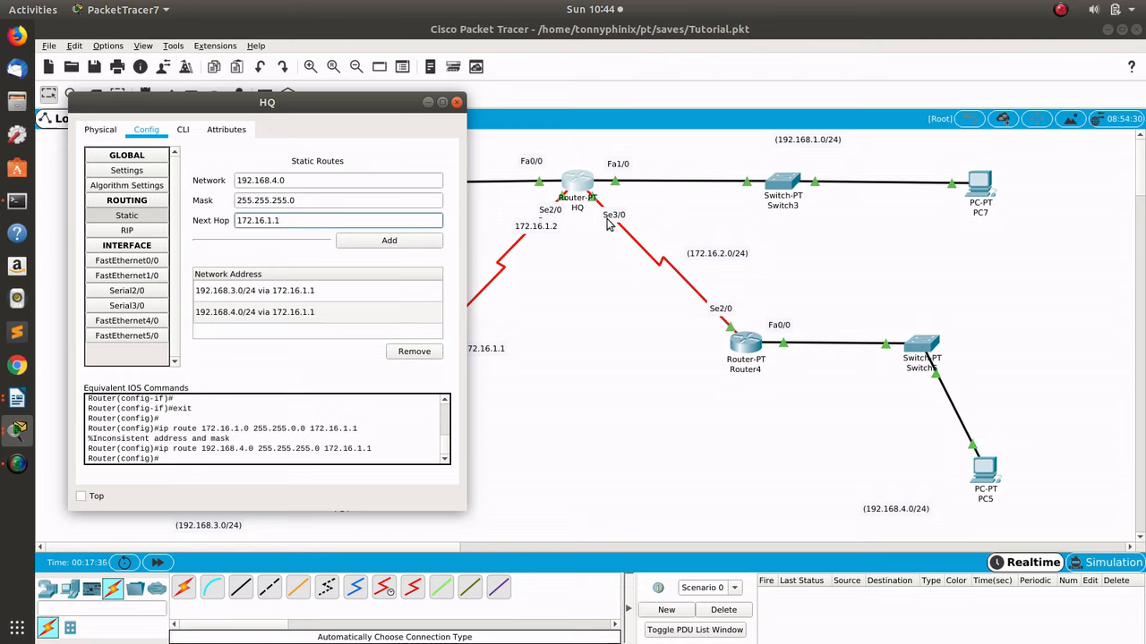
{"action": "left_click_drag", "start_coordinate": [349, 180], "coordinate": [189, 162]}
{"action": "type", "text": "172.16.2.0"}
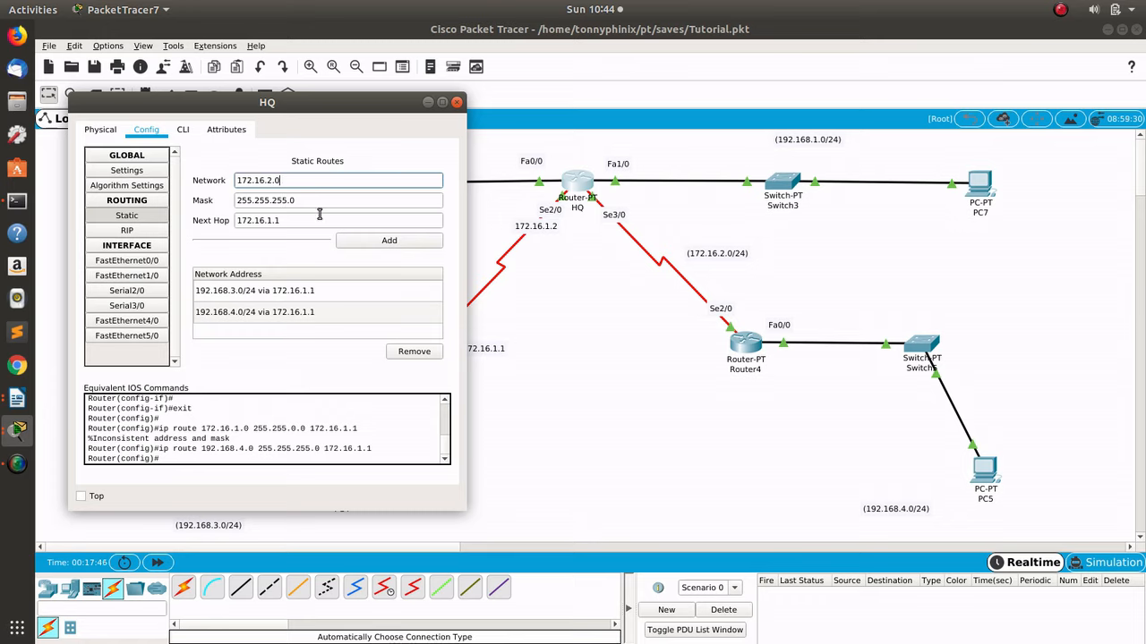
{"action": "left_click", "coordinate": [397, 243]}
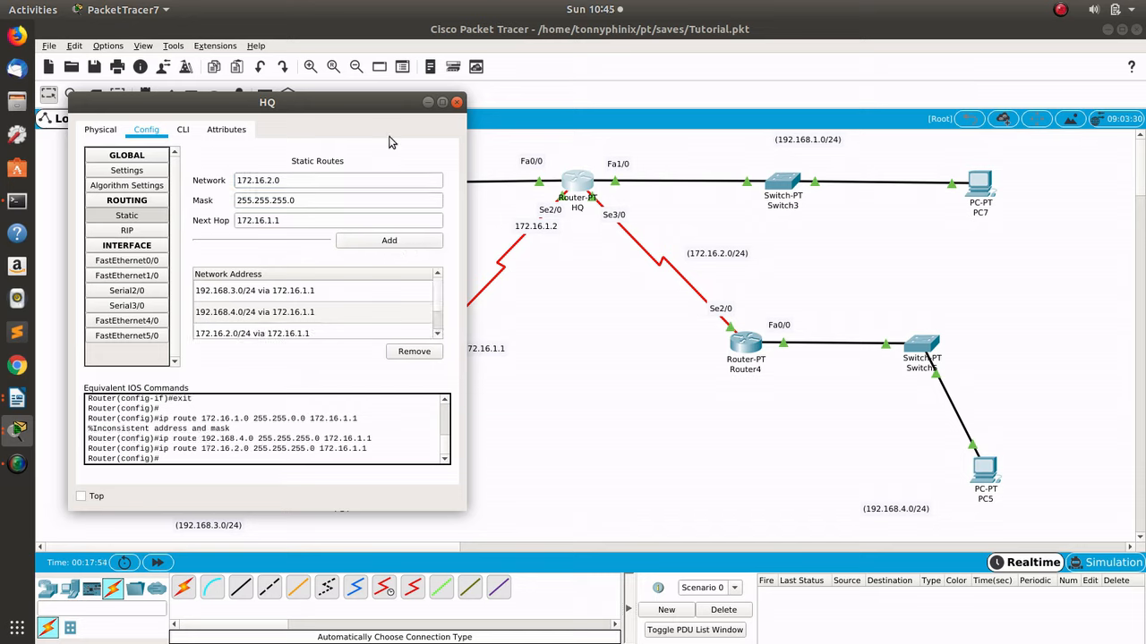
{"action": "left_click", "coordinate": [389, 293]}
{"action": "left_click", "coordinate": [387, 313]}
{"action": "left_click", "coordinate": [384, 332]}
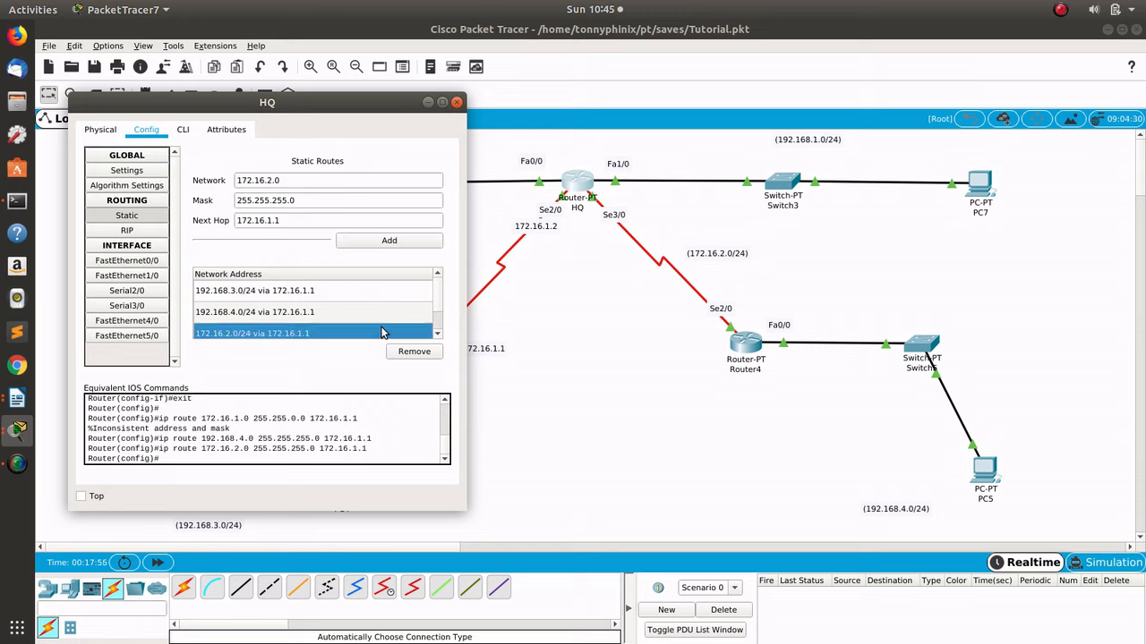
{"action": "left_click", "coordinate": [438, 332]}
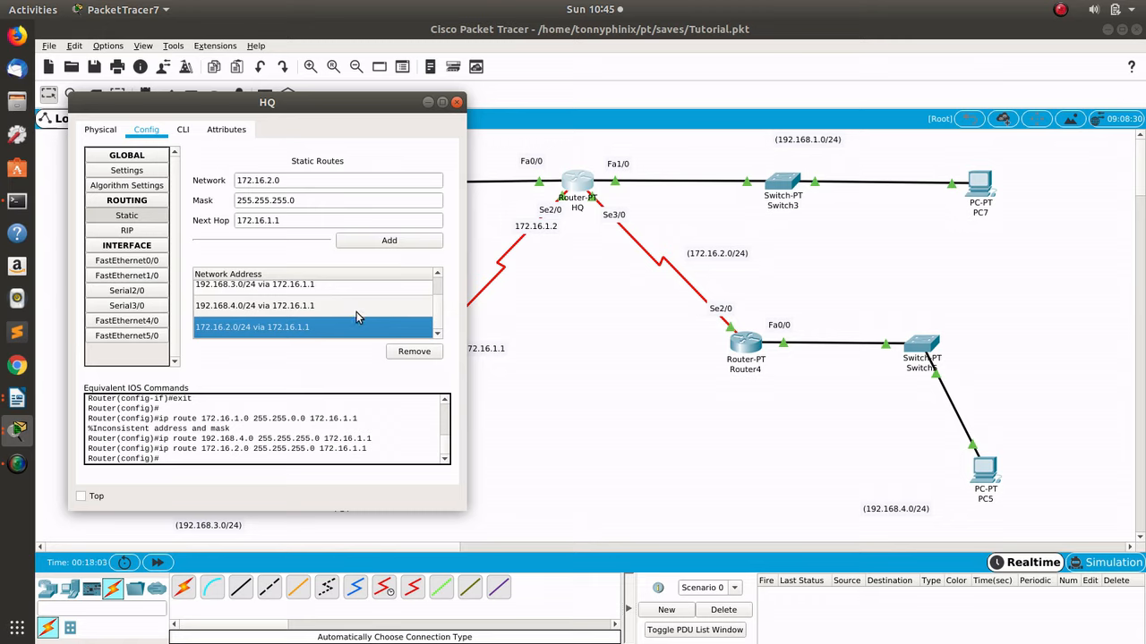
{"action": "left_click", "coordinate": [456, 105]}
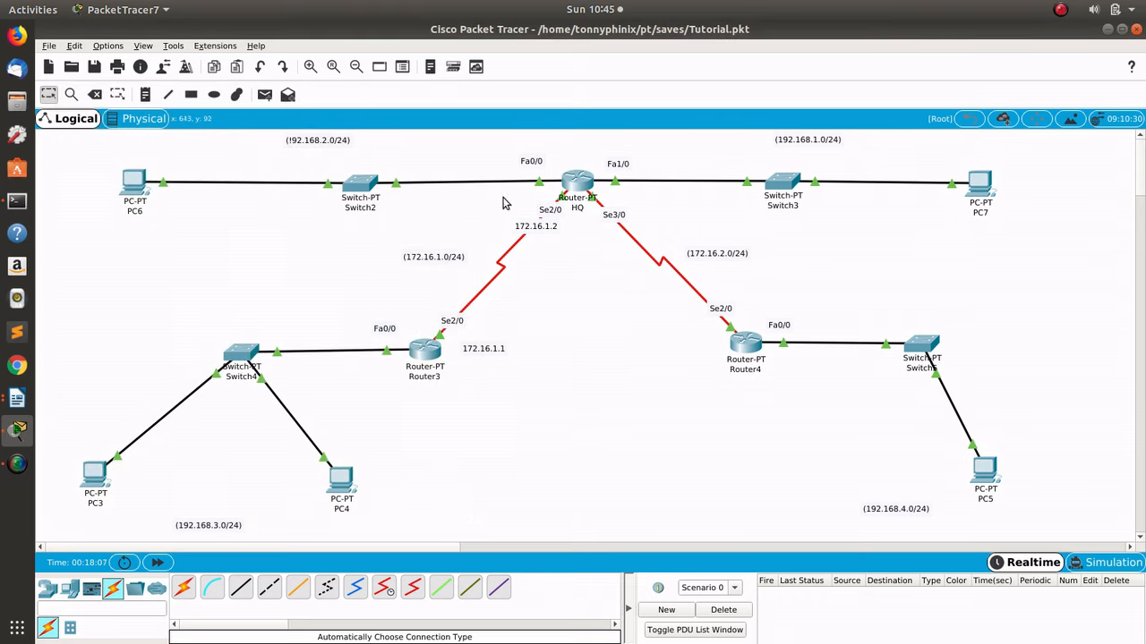
Step: Test connectivity with a simple PDU from PC6 to PC4, and delete the scenario
{"action": "left_click", "coordinate": [264, 94]}
{"action": "left_click", "coordinate": [136, 182]}
{"action": "left_click", "coordinate": [341, 478]}
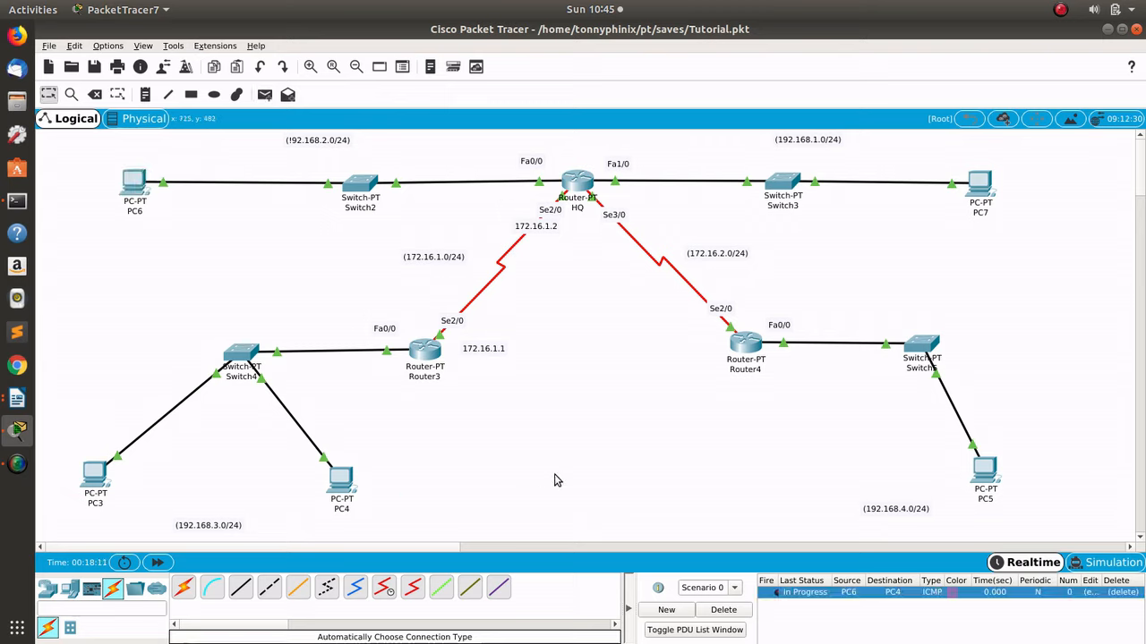
{"action": "left_click", "coordinate": [709, 612]}
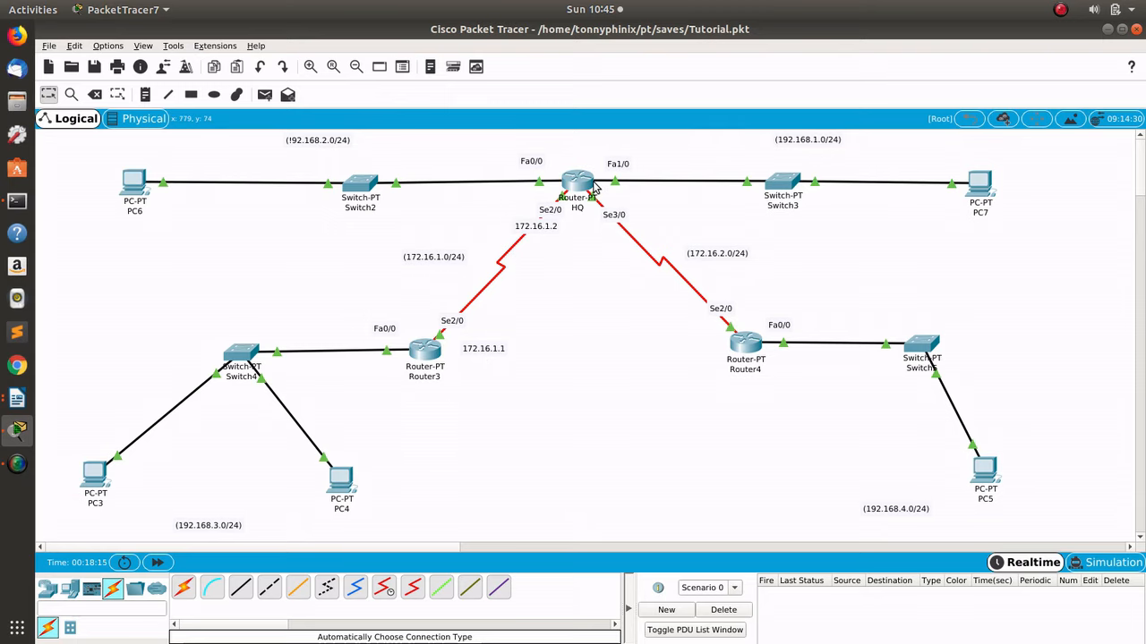
Step: Add a static route on Router3 to network 192.168.2.0 with mask 255.255.255.0 and next hop 172.16.1.2, and close its settings
{"action": "left_click", "coordinate": [424, 354]}
{"action": "left_click_drag", "start_coordinate": [607, 122], "coordinate": [892, 81]}
{"action": "left_click", "coordinate": [719, 196]}
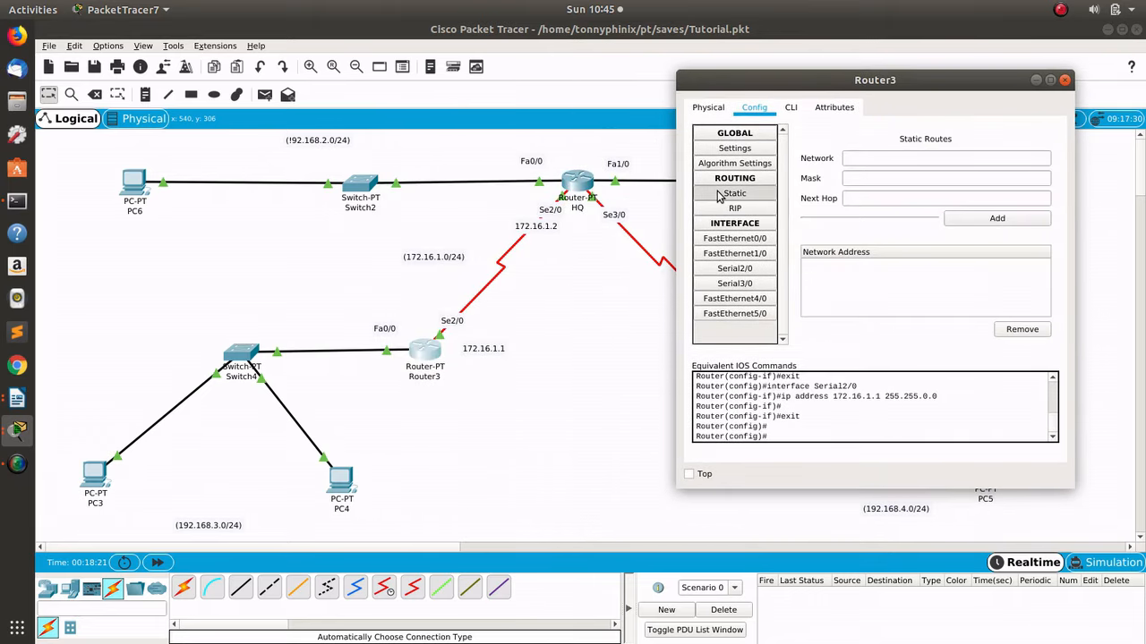
{"action": "left_click", "coordinate": [897, 158]}
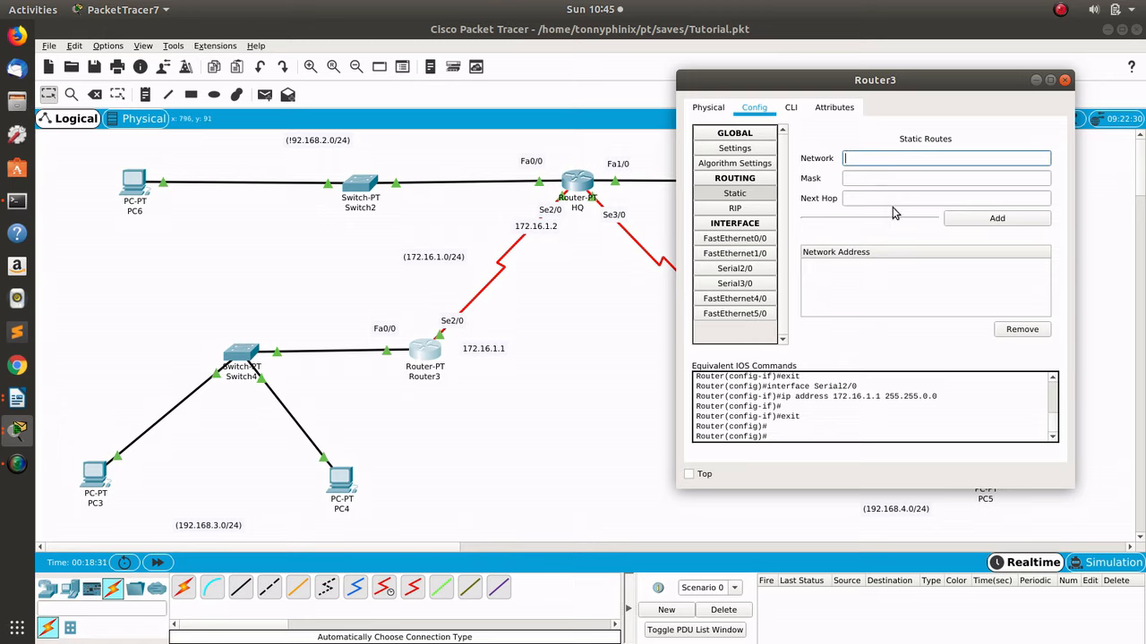
{"action": "type", "text": "92.168.2.0"}
{"action": "left_click", "coordinate": [884, 178]}
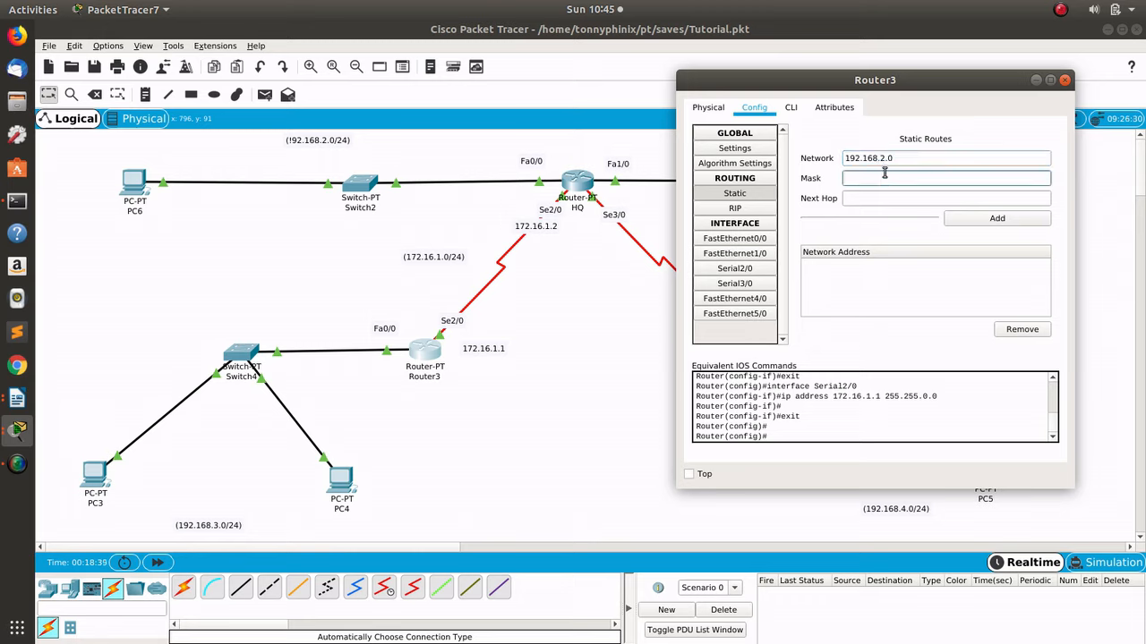
{"action": "type", "text": "255.255.255.0"}
{"action": "left_click", "coordinate": [885, 200]}
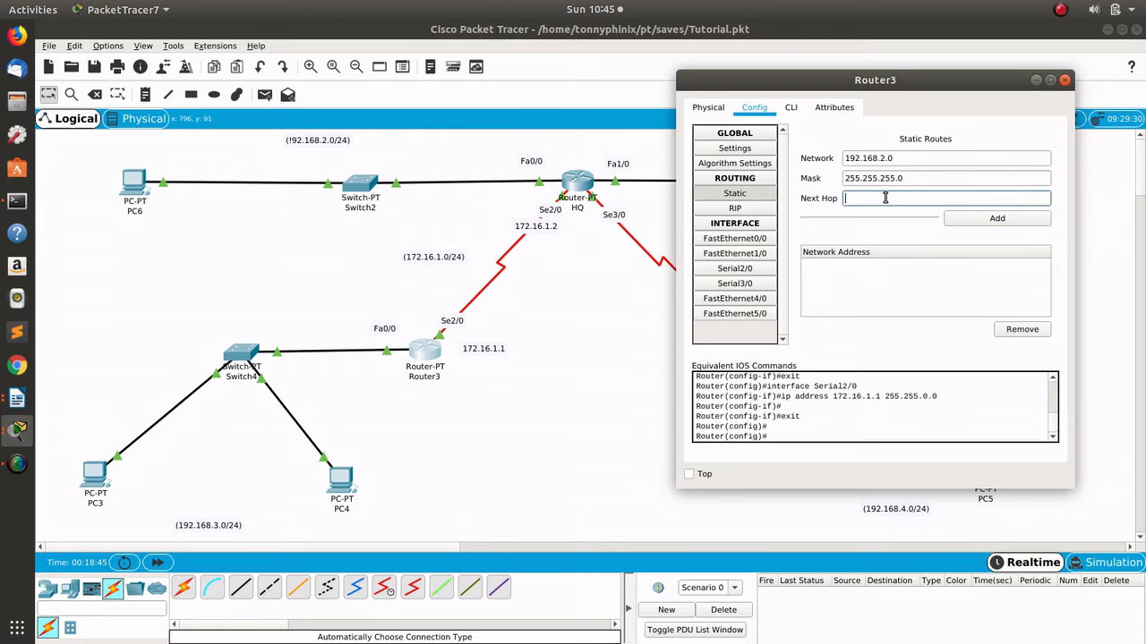
{"action": "left_click", "coordinate": [428, 401]}
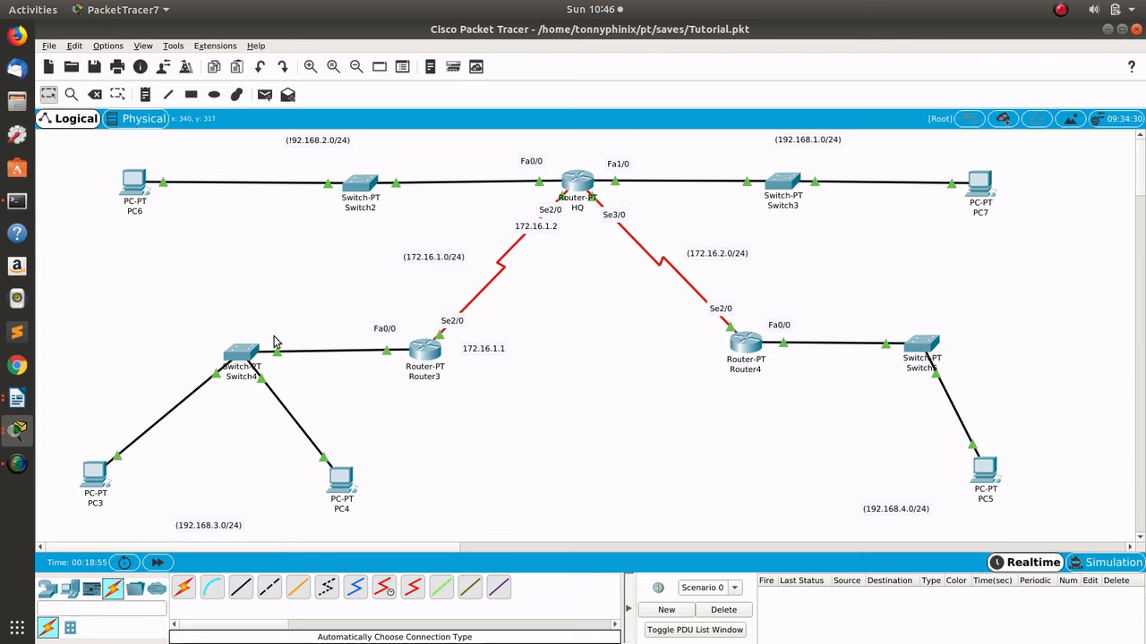
{"action": "left_click", "coordinate": [18, 430]}
{"action": "left_click", "coordinate": [115, 487]}
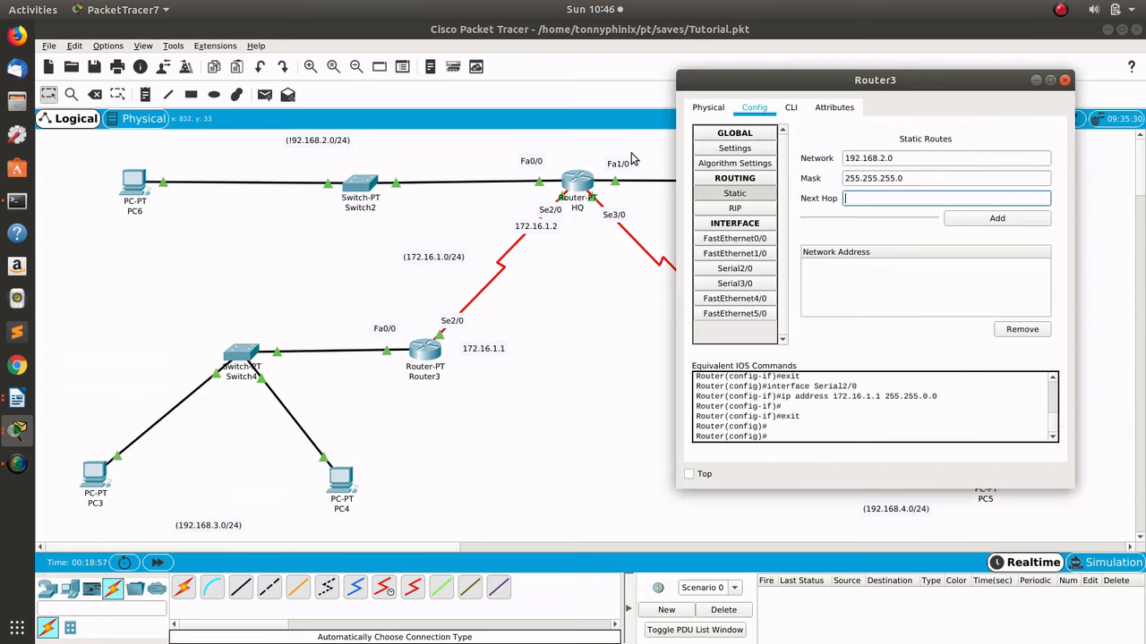
{"action": "type", "text": "1"}
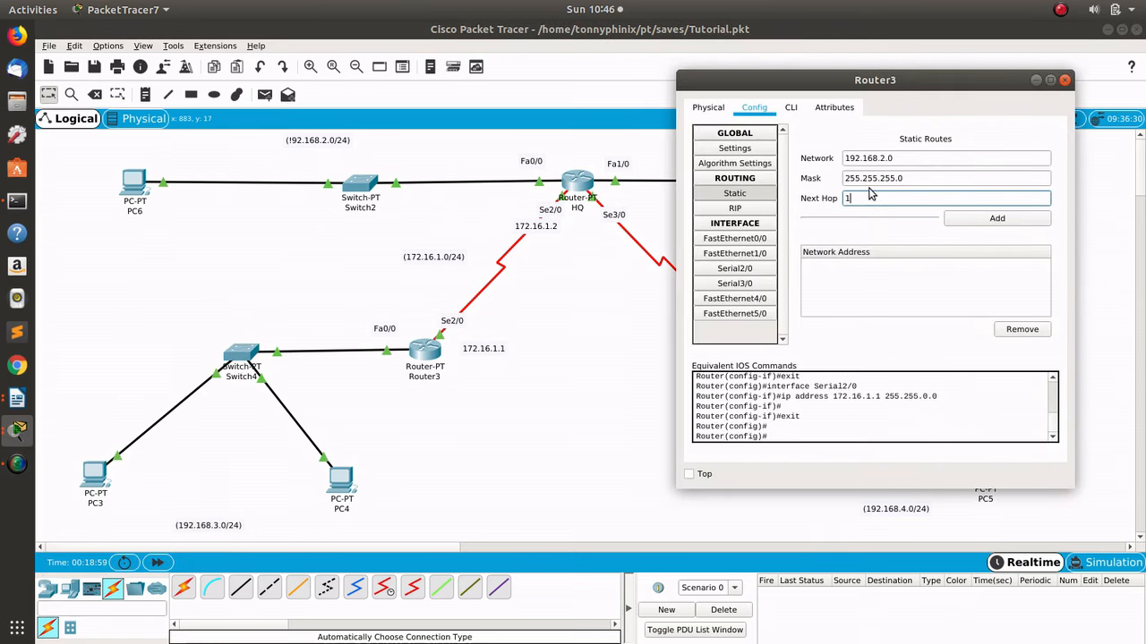
{"action": "type", "text": "72.16.1.1"}
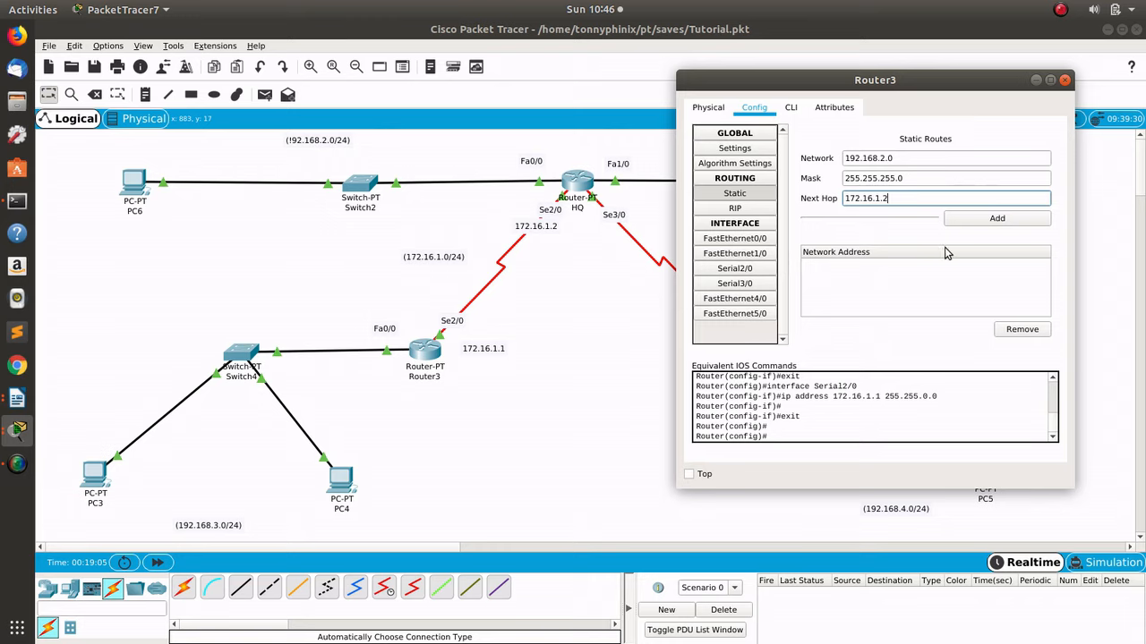
{"action": "left_click", "coordinate": [976, 224]}
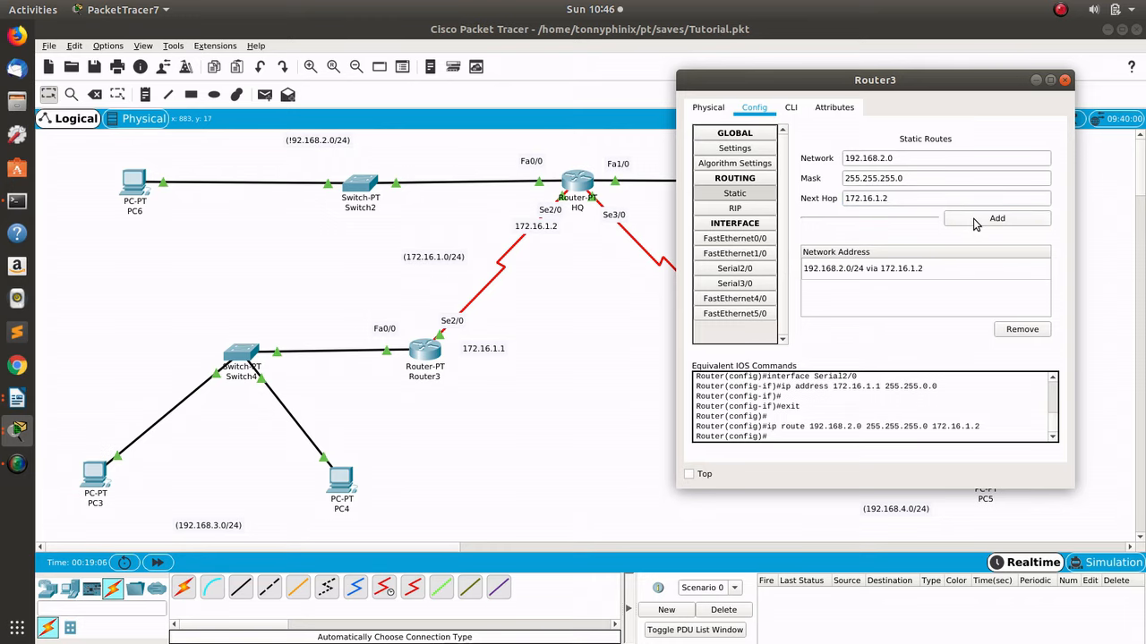
{"action": "left_click", "coordinate": [1066, 82]}
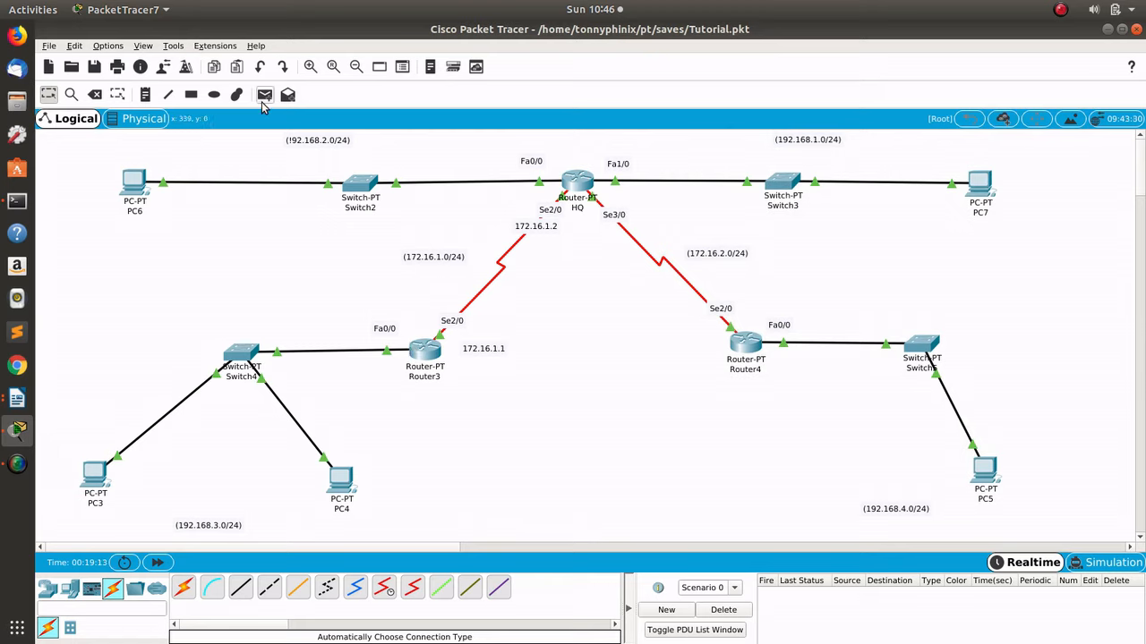
Step: Test connectivity by sending a simple PDU from PC4 to PC6
{"action": "left_click", "coordinate": [264, 99]}
{"action": "left_click", "coordinate": [341, 484]}
{"action": "left_click", "coordinate": [134, 184]}
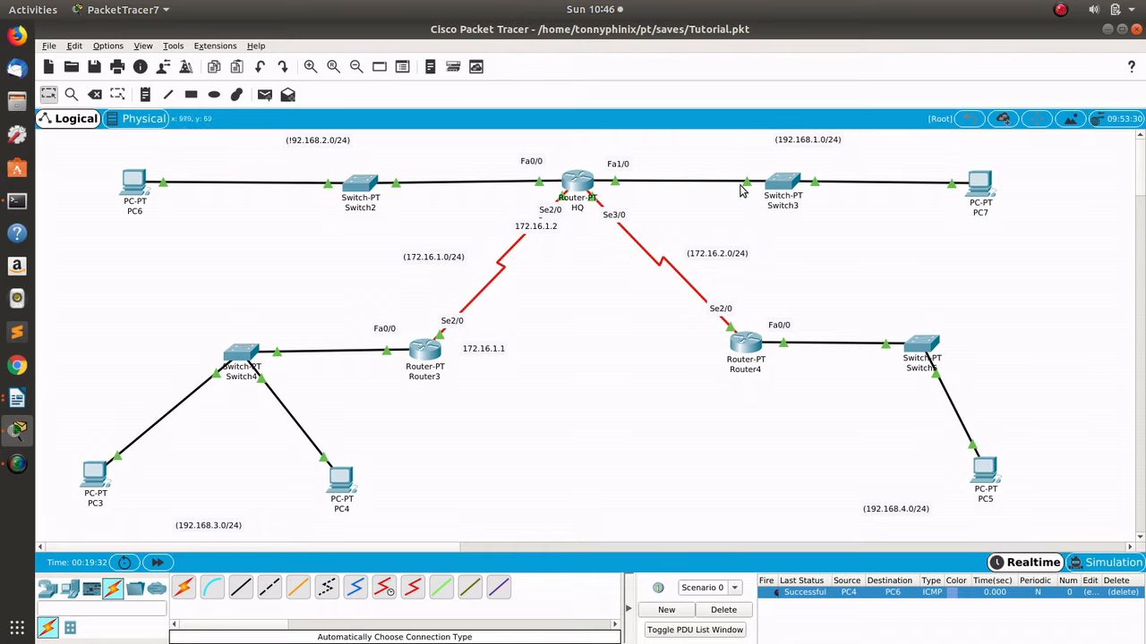
Step: Try to add a static route on Router3 to network 172.16.1.0 with mask 255.255.0.0 and next hop 172.16.1.2
{"action": "left_click", "coordinate": [428, 353]}
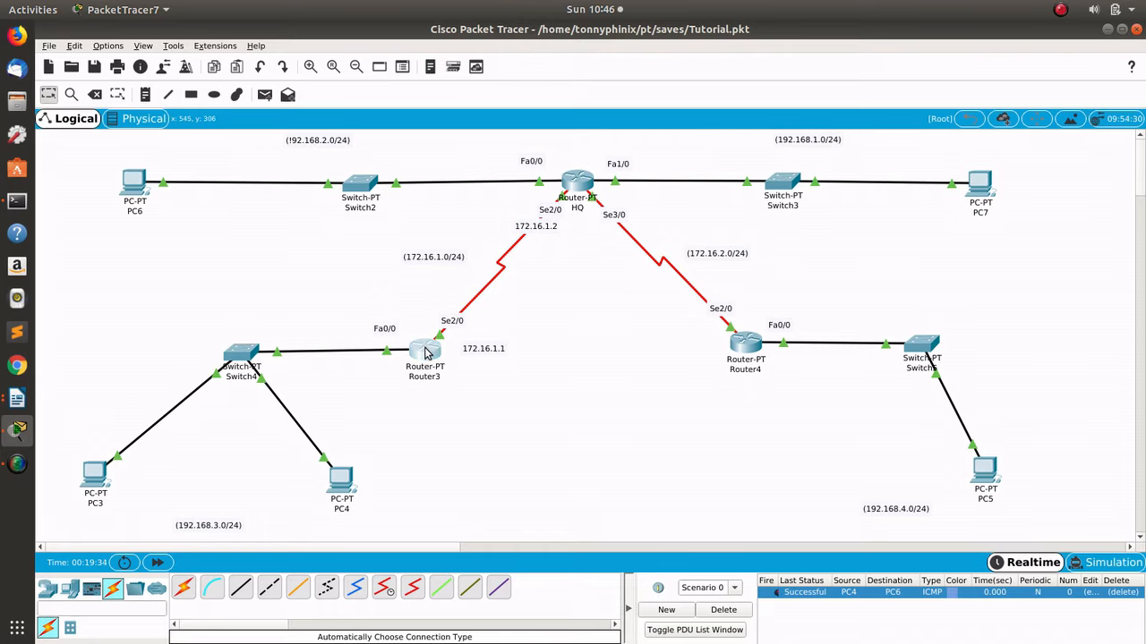
{"action": "left_click", "coordinate": [449, 235]}
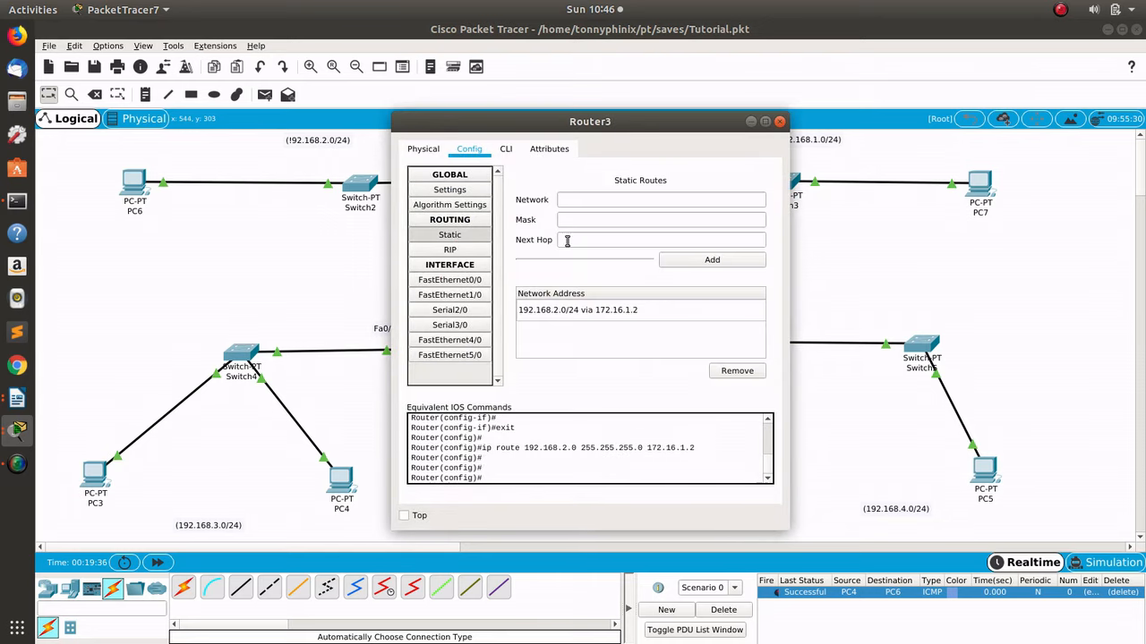
{"action": "left_click_drag", "start_coordinate": [640, 136], "coordinate": [950, 110]}
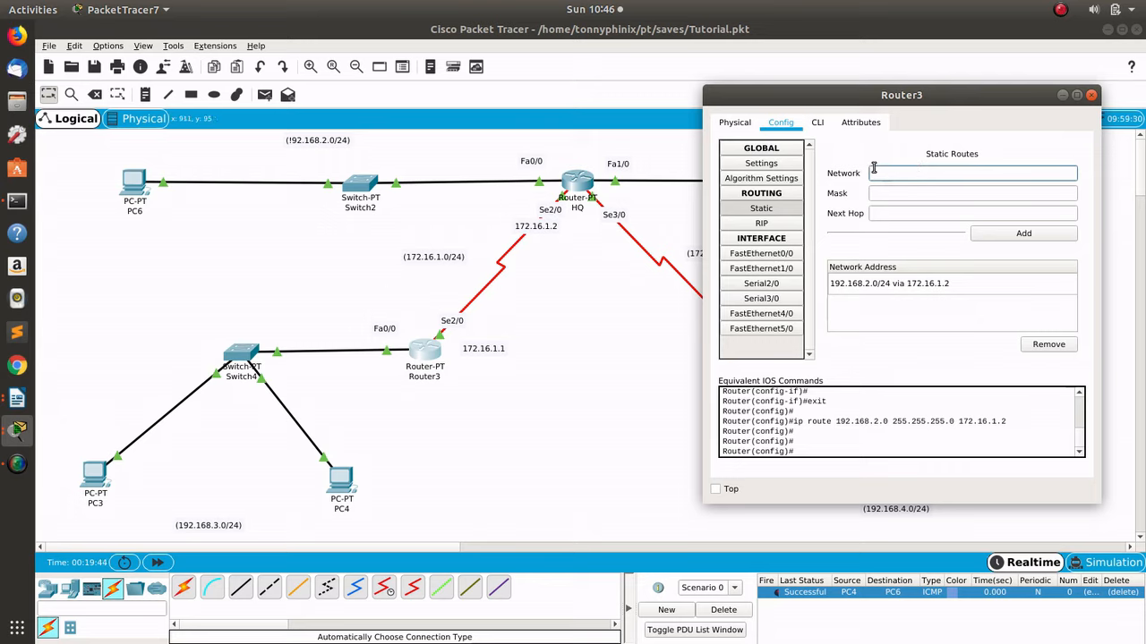
{"action": "type", "text": "172.16.1.0"}
{"action": "left_click", "coordinate": [913, 192]}
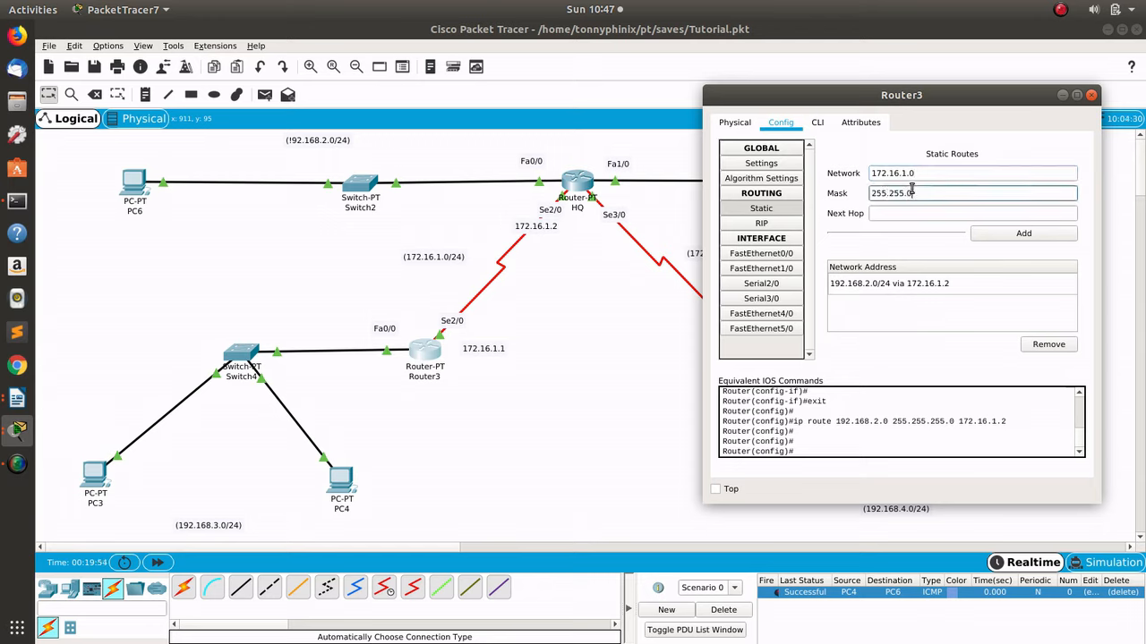
{"action": "key", "text": "Tab"}
{"action": "type", "text": "172"}
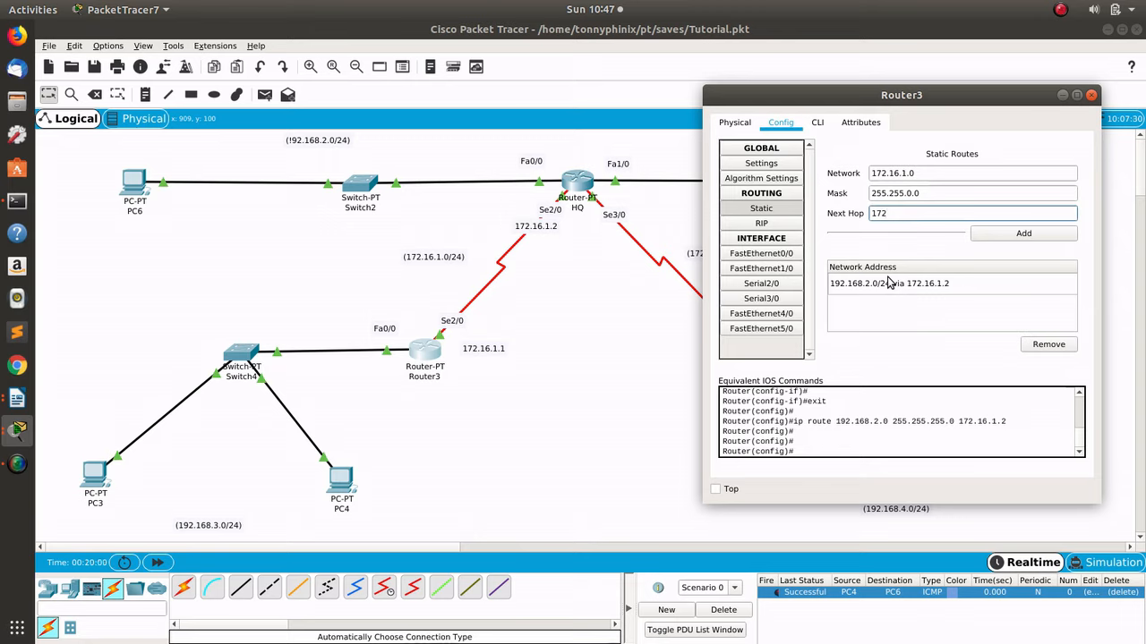
{"action": "type", "text": ".16.1.2"}
{"action": "left_click", "coordinate": [1020, 232]}
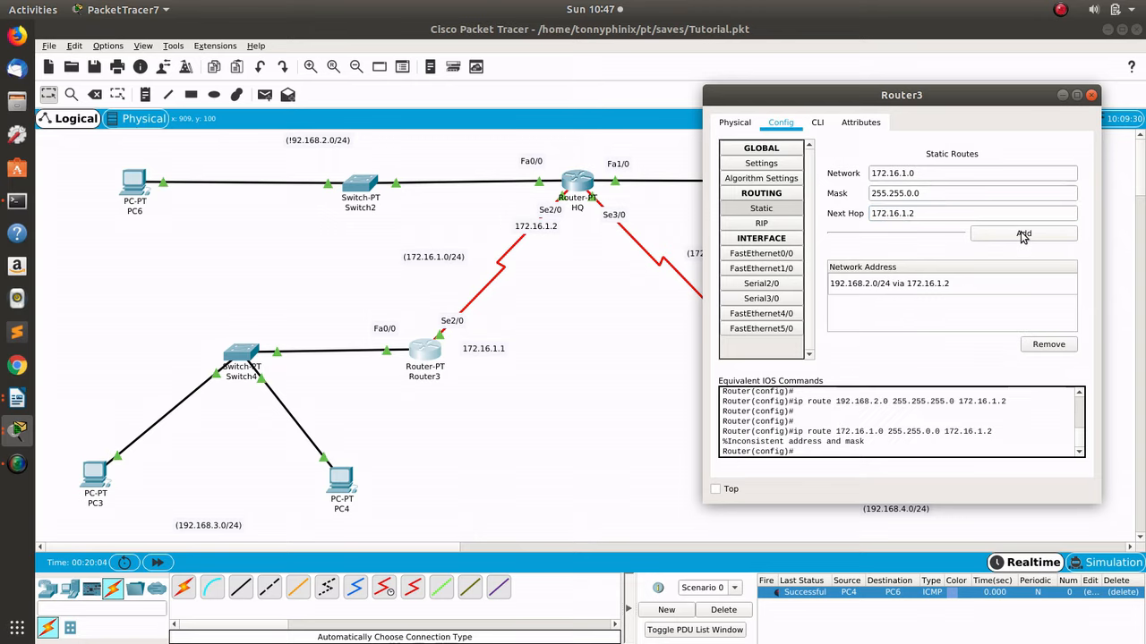
Step: Add a static route on Router3 to network 192.168.1.0 with mask 255.255.255.0 and next hop 172.16.1.2
{"action": "left_click_drag", "start_coordinate": [918, 99], "coordinate": [267, 119]}
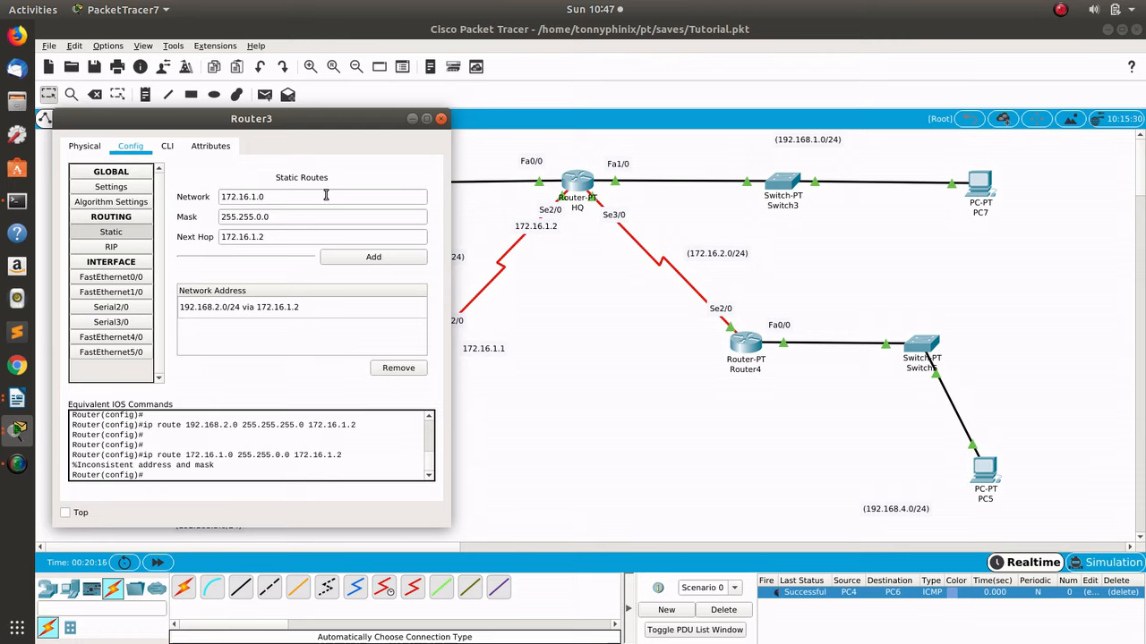
{"action": "left_click_drag", "start_coordinate": [268, 197], "coordinate": [202, 195]}
{"action": "type", "text": "18"}
{"action": "key", "text": "BackSpace"}
{"action": "type", "text": "92.1"}
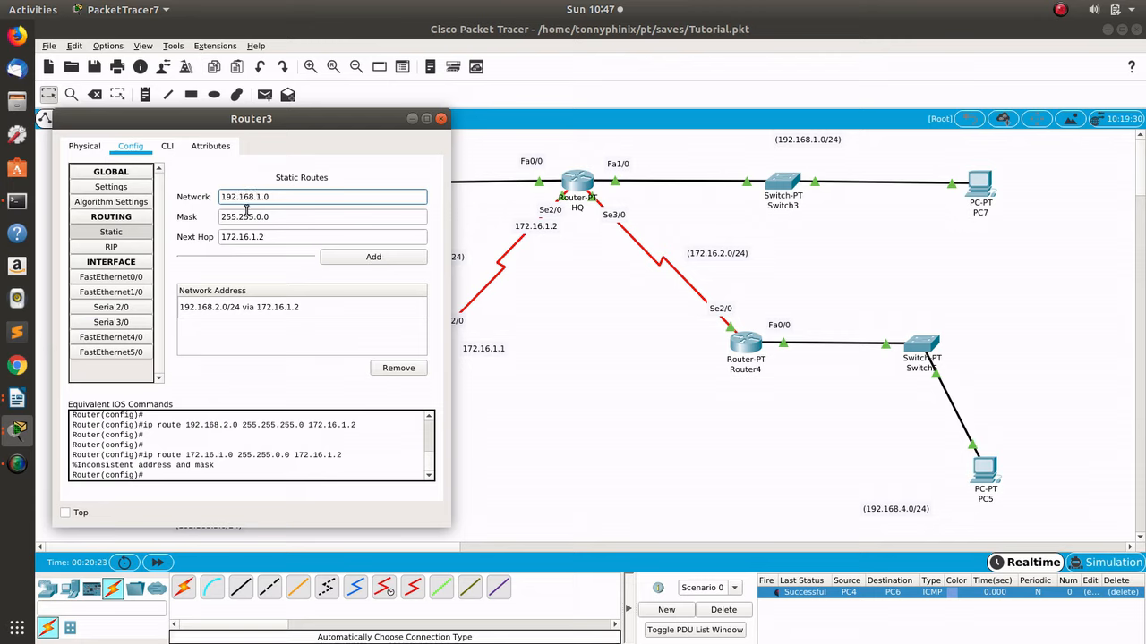
{"action": "left_click", "coordinate": [257, 217]}
{"action": "key", "text": "Delete"}
{"action": "type", "text": "255"}
{"action": "left_click", "coordinate": [373, 257]}
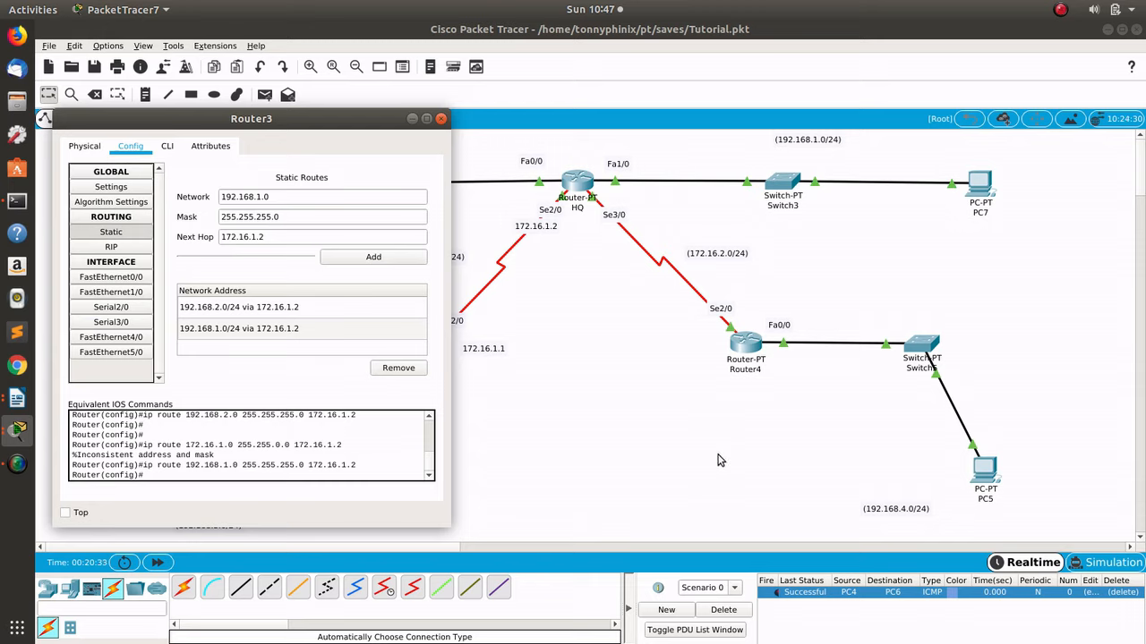
Step: Add a static route on Router3 to network 192.168.4.0 with mask 255.255.255.0 and next hop 172.16.1.2
{"action": "left_click", "coordinate": [287, 196]}
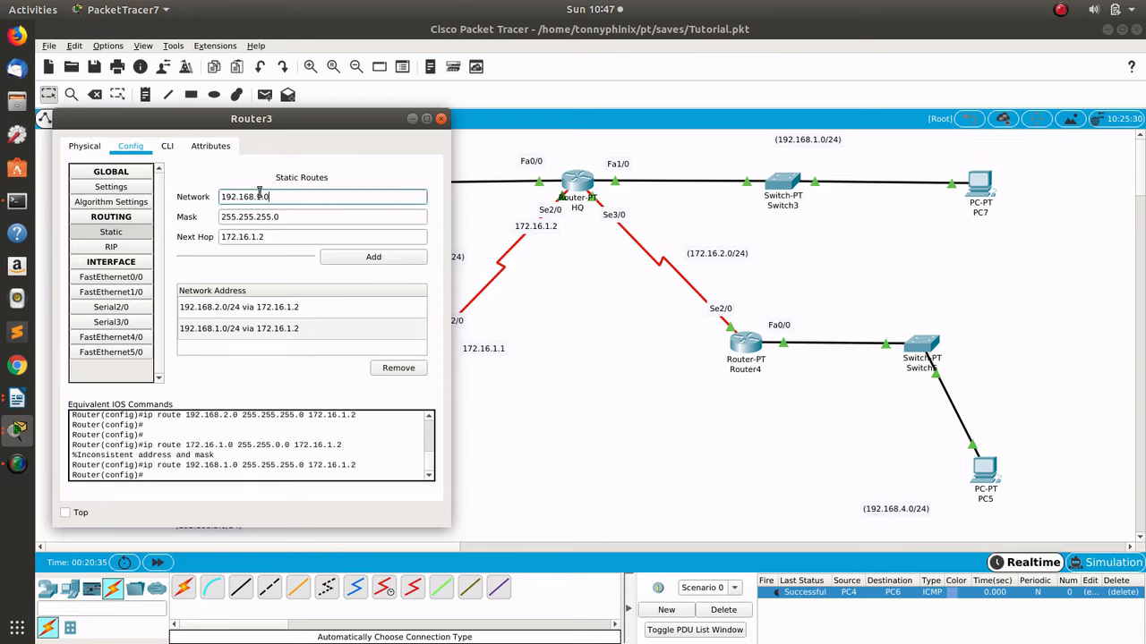
{"action": "left_click", "coordinate": [260, 194]}
{"action": "type", "text": "4"}
{"action": "left_click", "coordinate": [348, 259]}
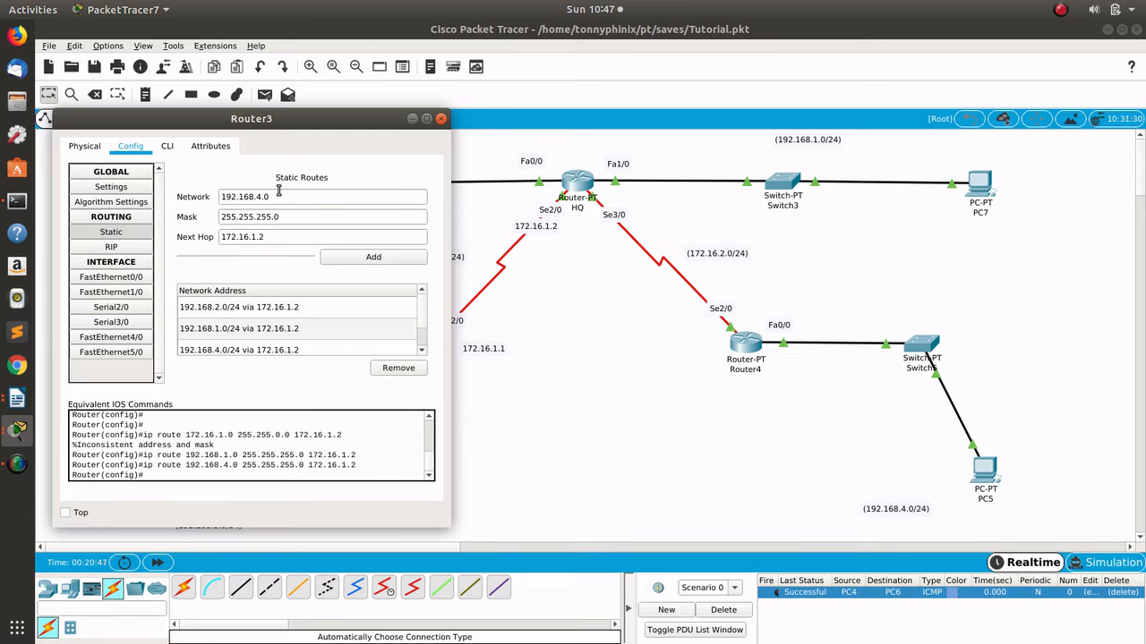
Step: Add a static route on Router3 to network 172.16.2.0 with mask 255.255.255.0 and next hop 172.16.1.2, and close its configuration
{"action": "left_click_drag", "start_coordinate": [279, 197], "coordinate": [184, 196]}
{"action": "type", "text": "172.16"}
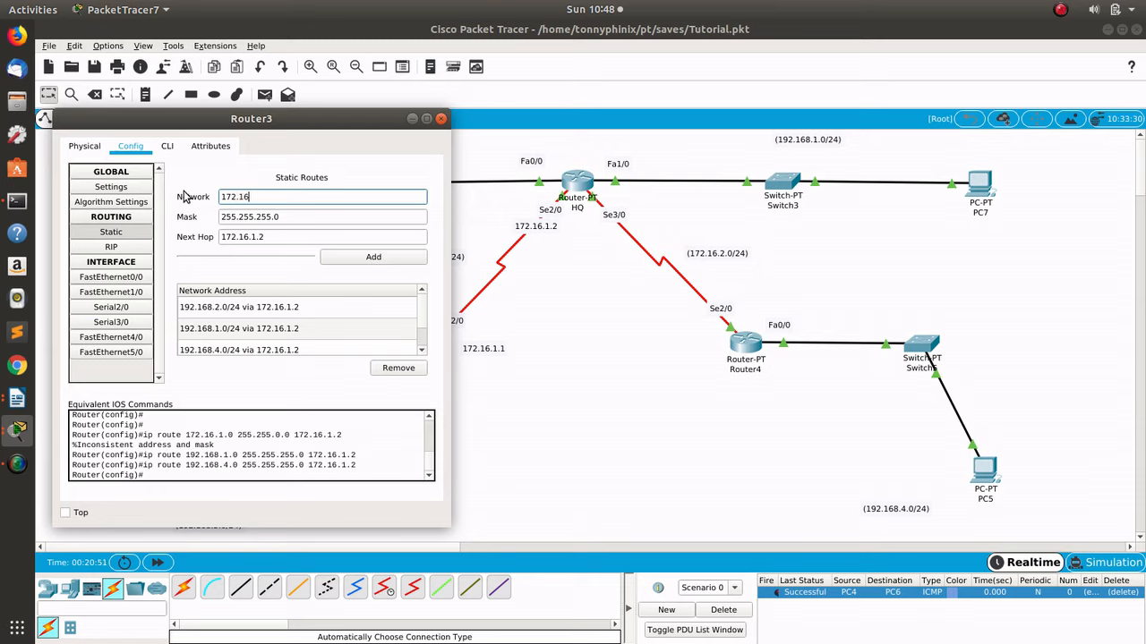
{"action": "type", "text": ".2.0"}
{"action": "left_click", "coordinate": [337, 260]}
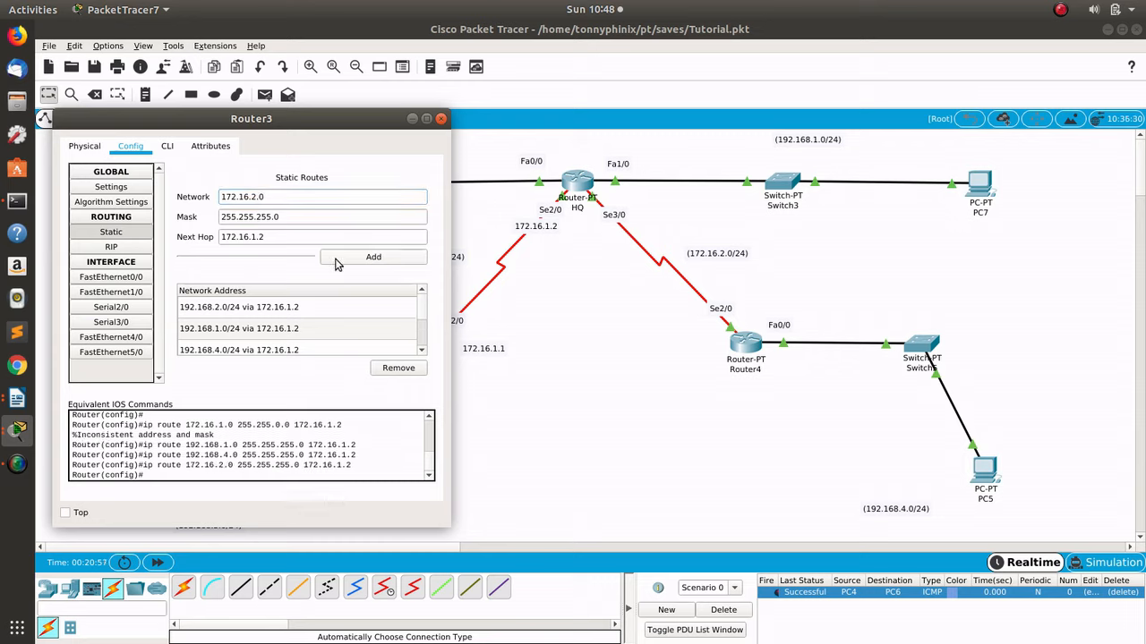
{"action": "left_click", "coordinate": [440, 120]}
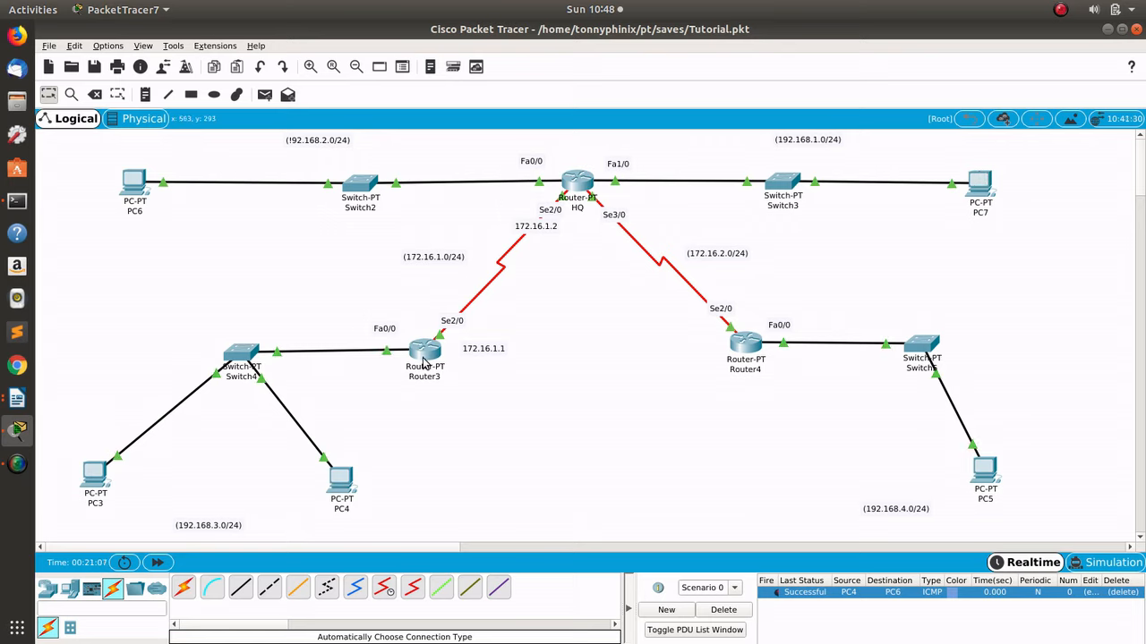
Step: Test connectivity by sending a simple PDU from PC3 to PC7
{"action": "left_click", "coordinate": [264, 96]}
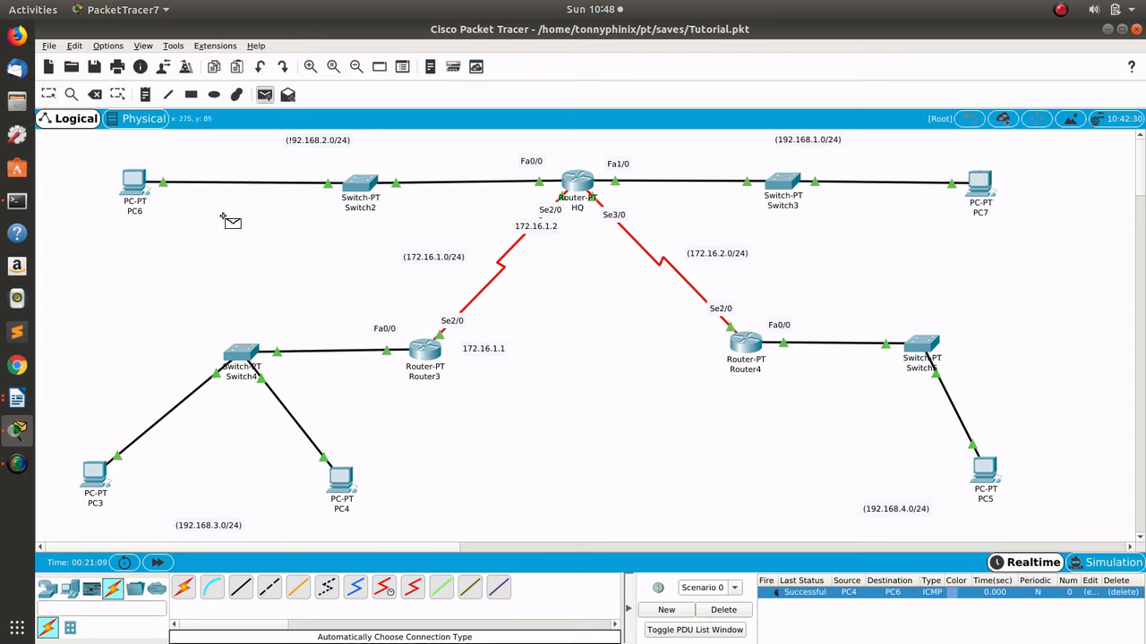
{"action": "left_click", "coordinate": [95, 473]}
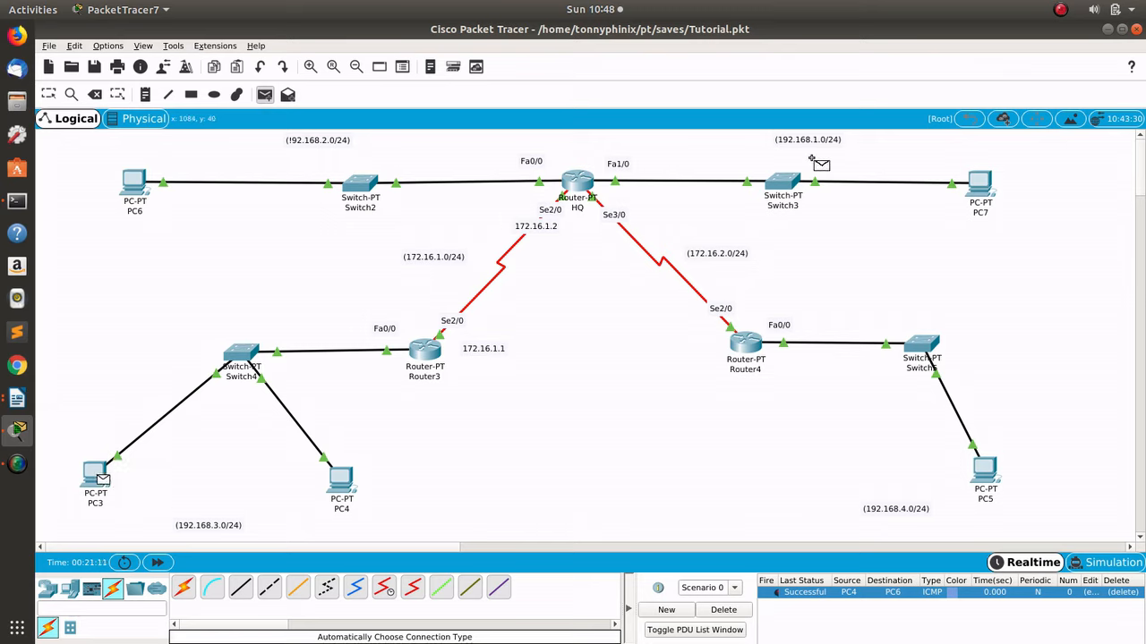
{"action": "left_click", "coordinate": [984, 188]}
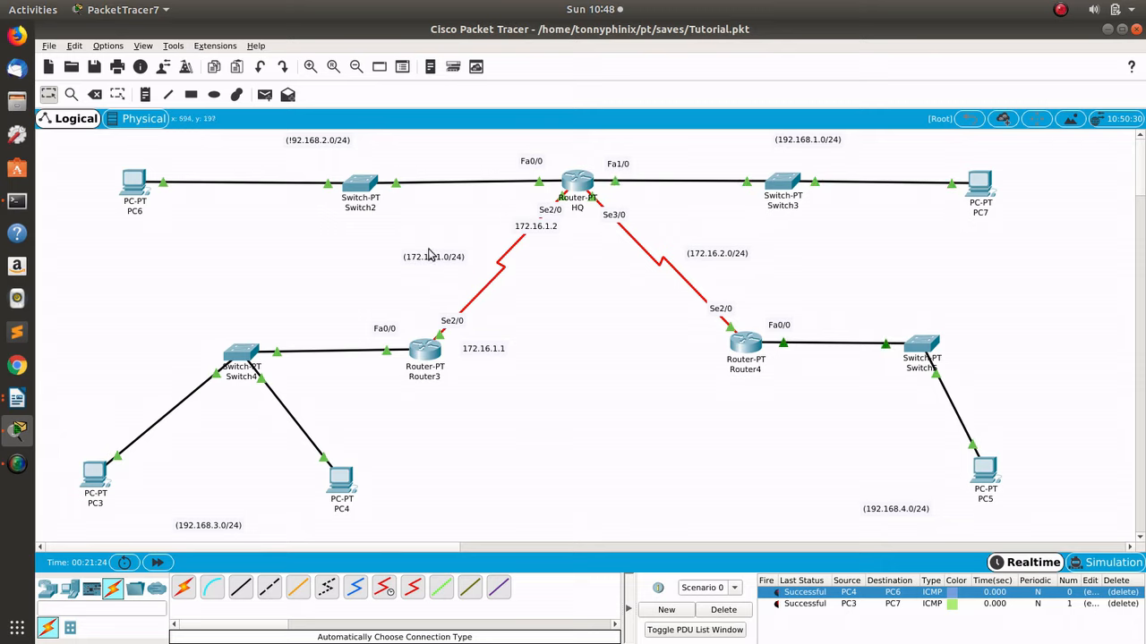
Step: Test connectivity by sending a simple PDU from PC4 to PC7, and delete the scenario's PDUs
{"action": "left_click", "coordinate": [265, 94]}
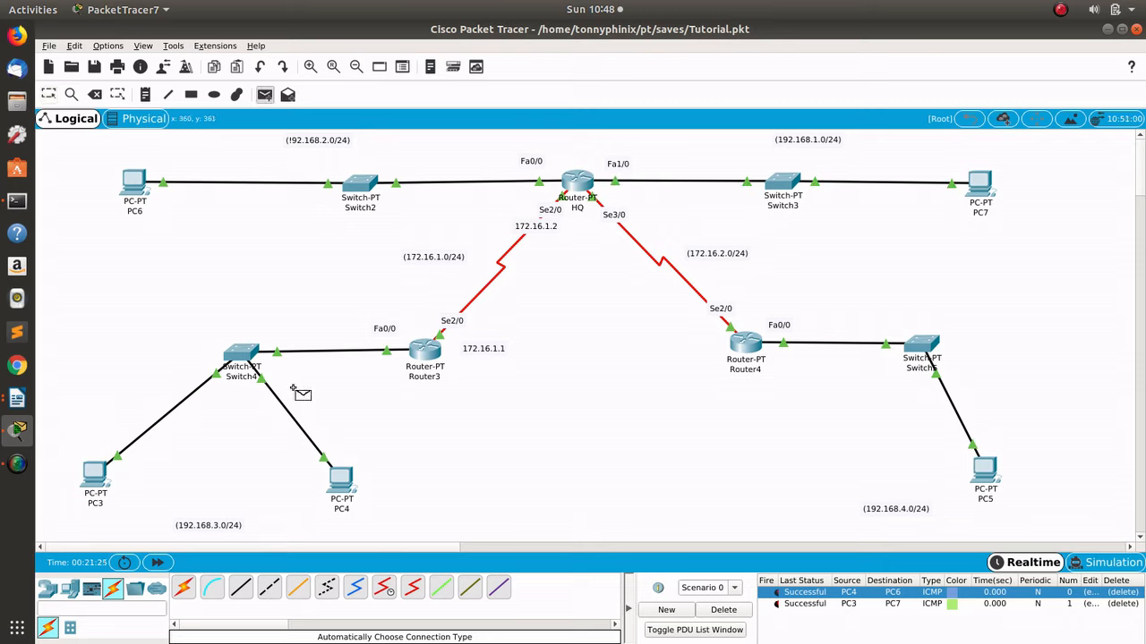
{"action": "left_click", "coordinate": [347, 480]}
{"action": "left_click", "coordinate": [978, 184]}
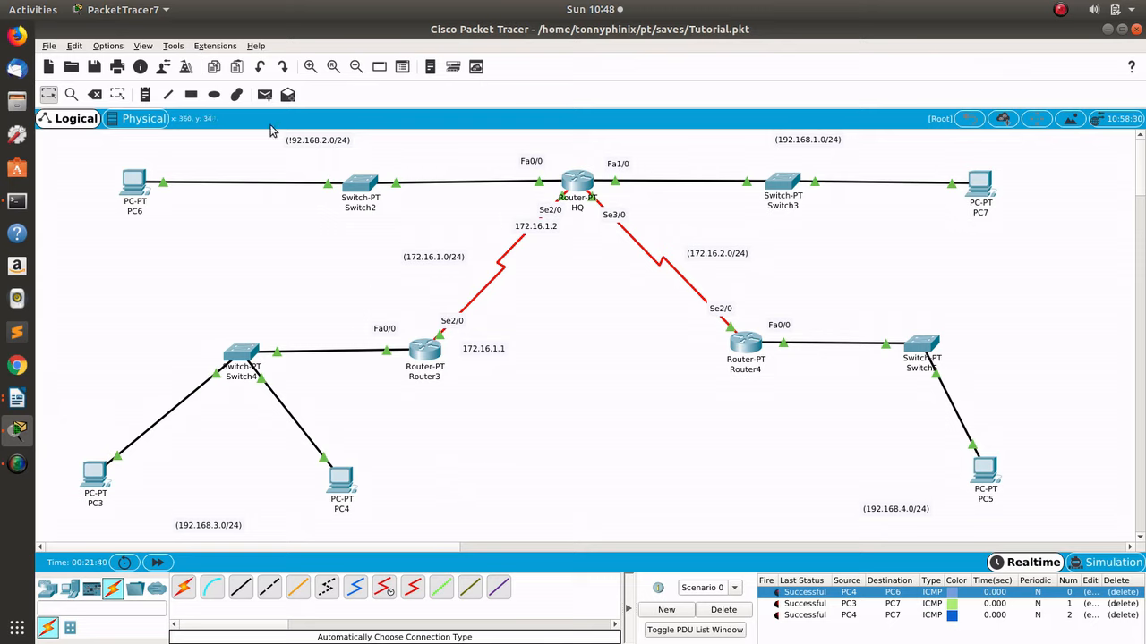
{"action": "left_click", "coordinate": [722, 610]}
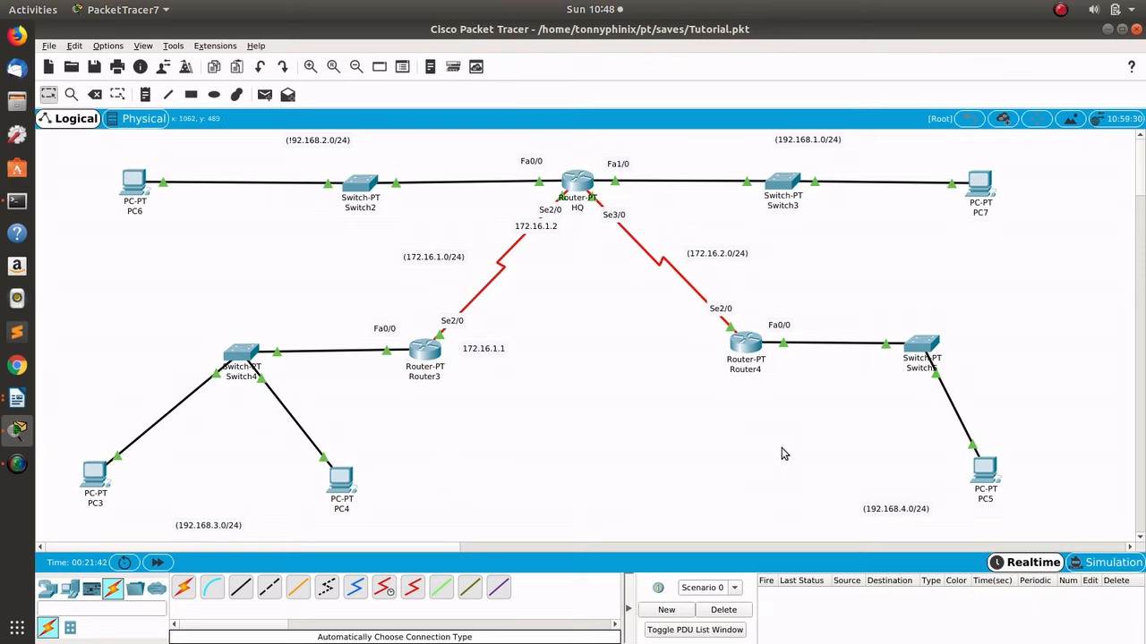
Step: Enter network 192.168.2.0 and mask 255.255.255.0 for a new static route on Router4
{"action": "left_click", "coordinate": [750, 349]}
{"action": "left_click_drag", "start_coordinate": [694, 125], "coordinate": [943, 100]}
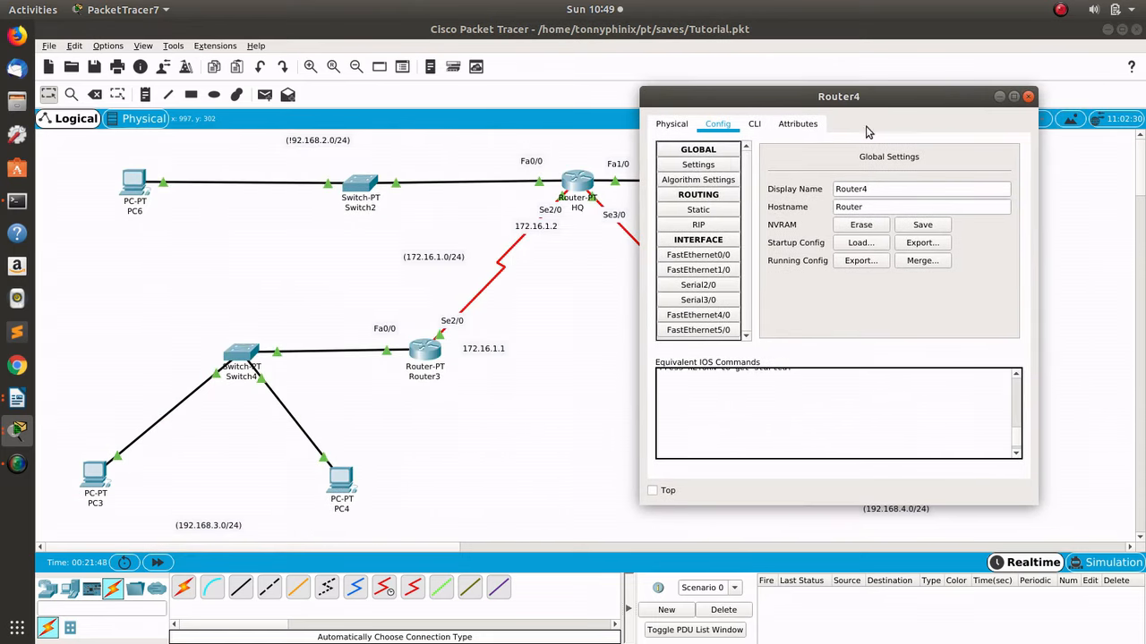
{"action": "left_click_drag", "start_coordinate": [783, 96], "coordinate": [888, 99]}
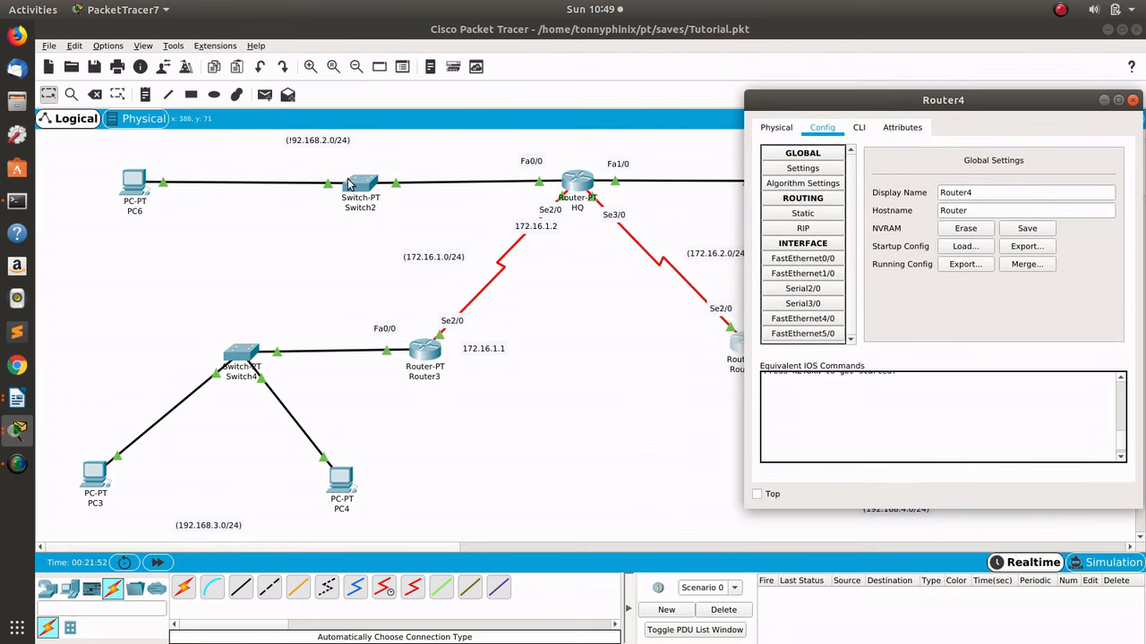
{"action": "left_click", "coordinate": [805, 212]}
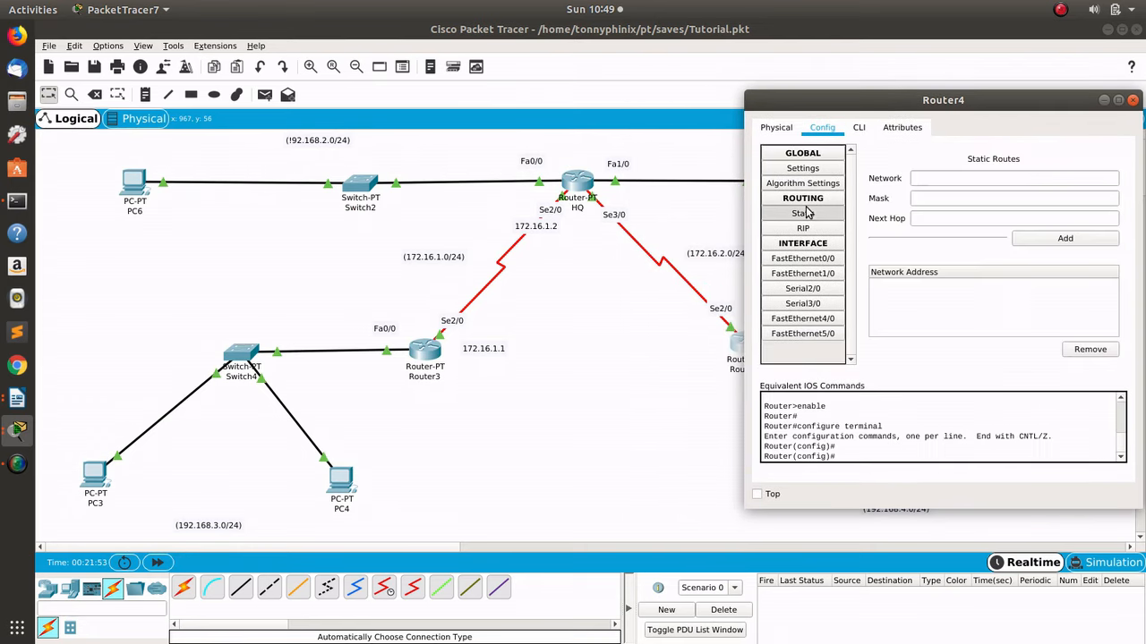
{"action": "left_click", "coordinate": [958, 176]}
{"action": "type", "text": "192.168.2"}
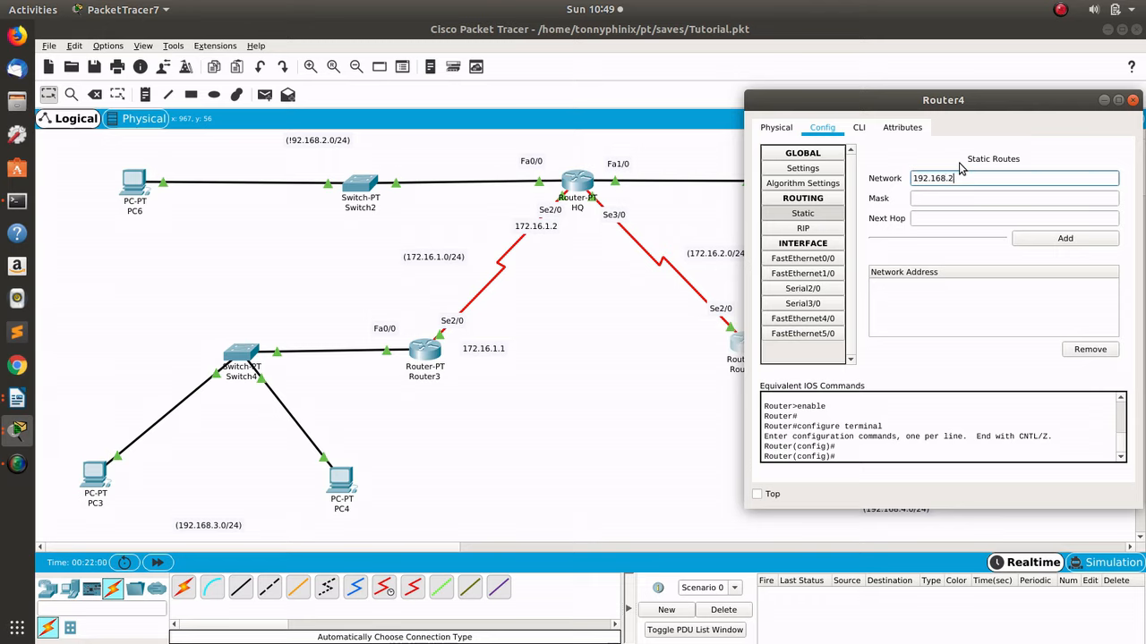
{"action": "type", "text": ".0"}
{"action": "left_click", "coordinate": [959, 197]}
{"action": "type", "text": "255.255."}
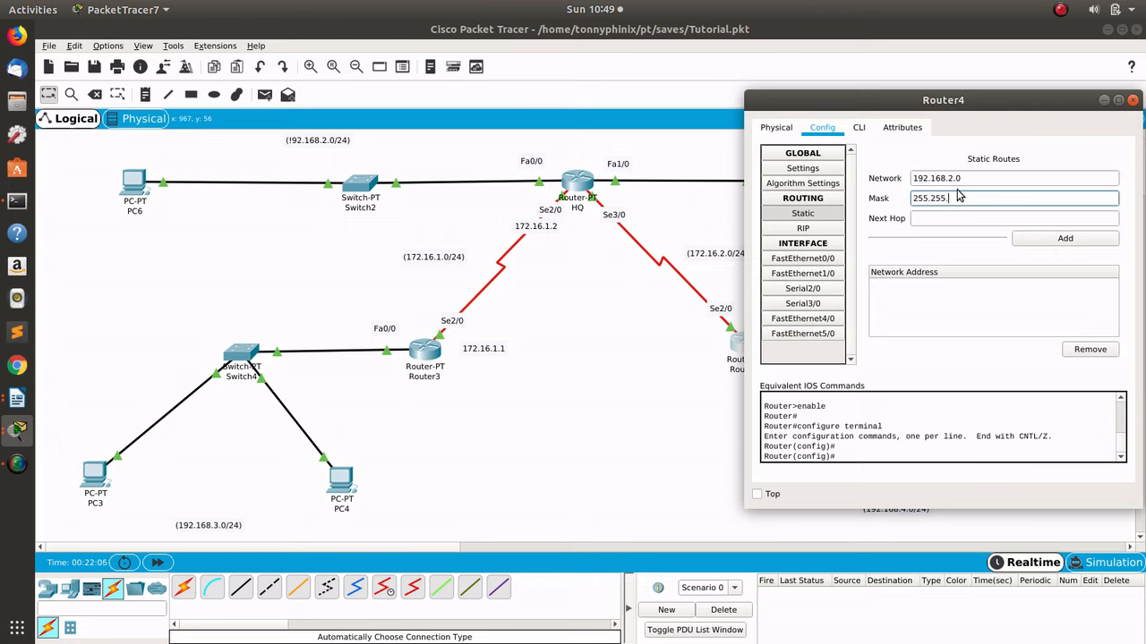
{"action": "type", "text": "255.0"}
{"action": "left_click", "coordinate": [958, 215]}
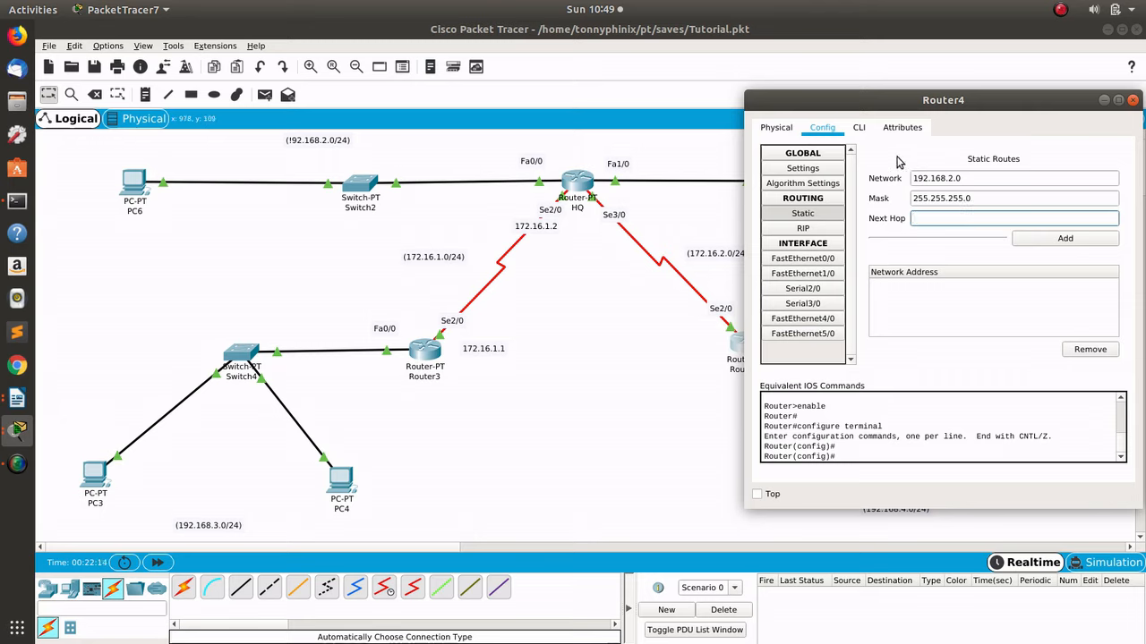
Step: Check the IP address of the Serial3/0 interface on the HQ router
{"action": "left_click", "coordinate": [1106, 101]}
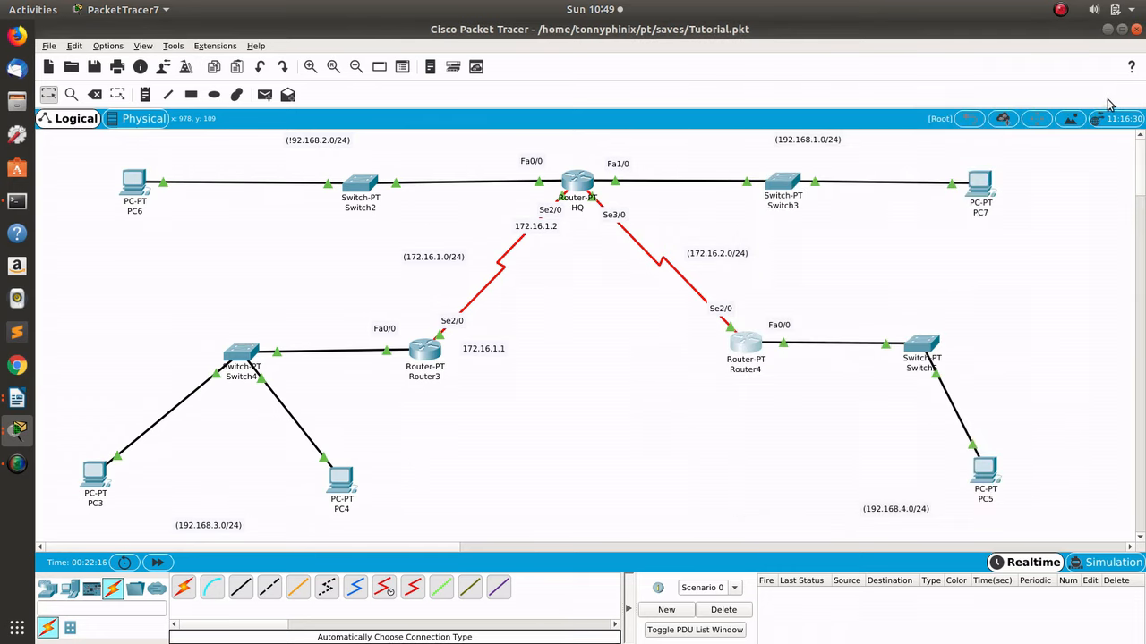
{"action": "left_click", "coordinate": [580, 184]}
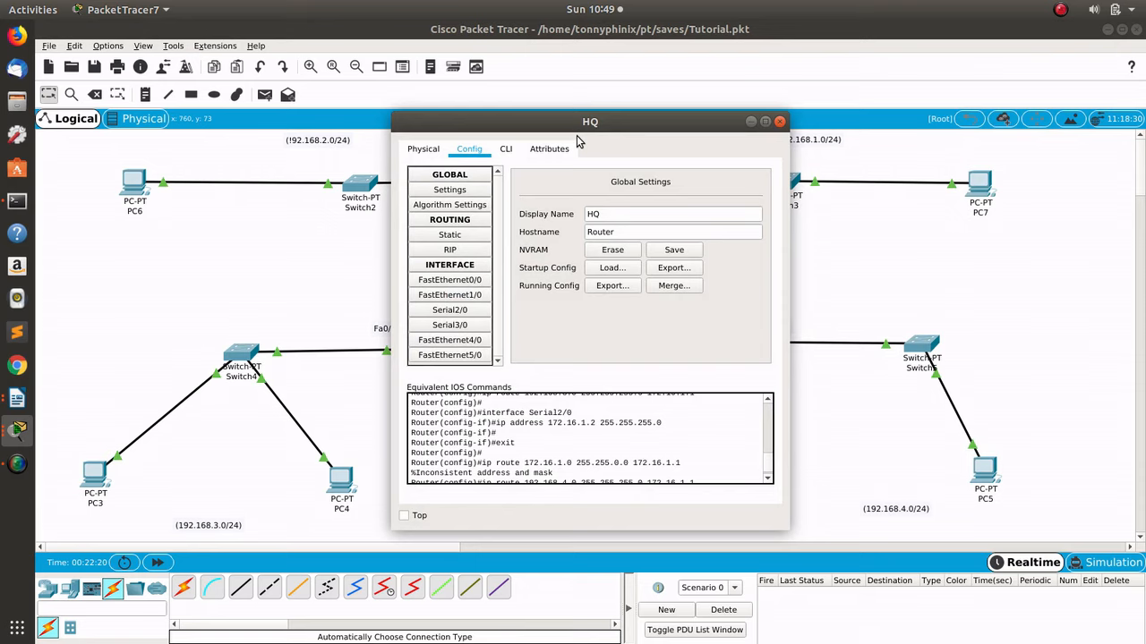
{"action": "left_click_drag", "start_coordinate": [574, 123], "coordinate": [475, 162]}
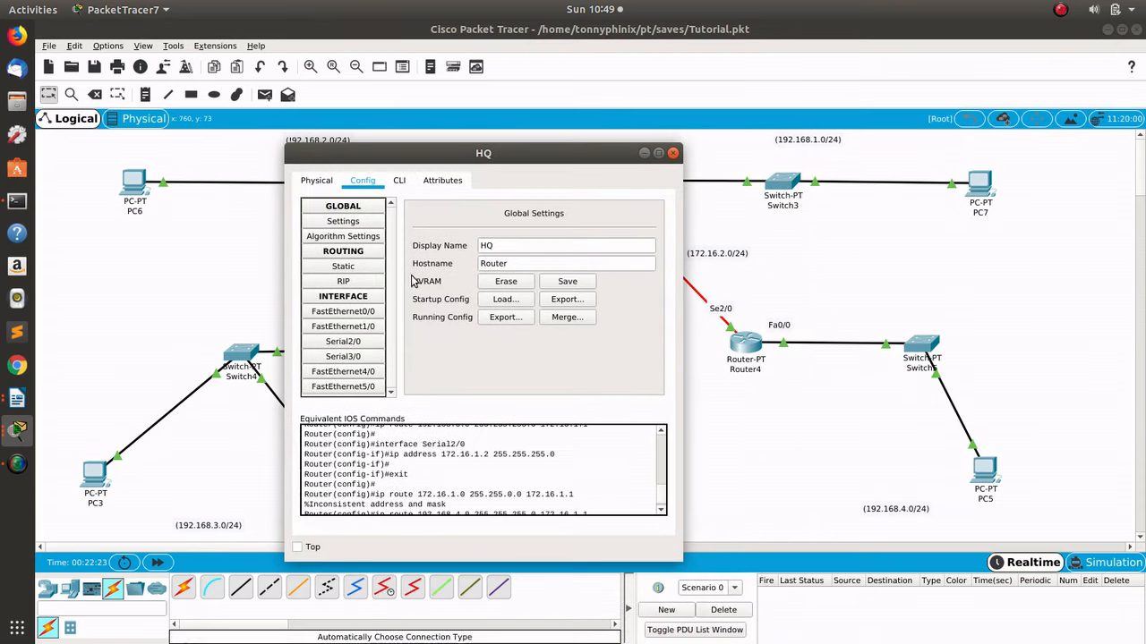
{"action": "left_click", "coordinate": [369, 357]}
{"action": "left_click_drag", "start_coordinate": [585, 279], "coordinate": [512, 270]}
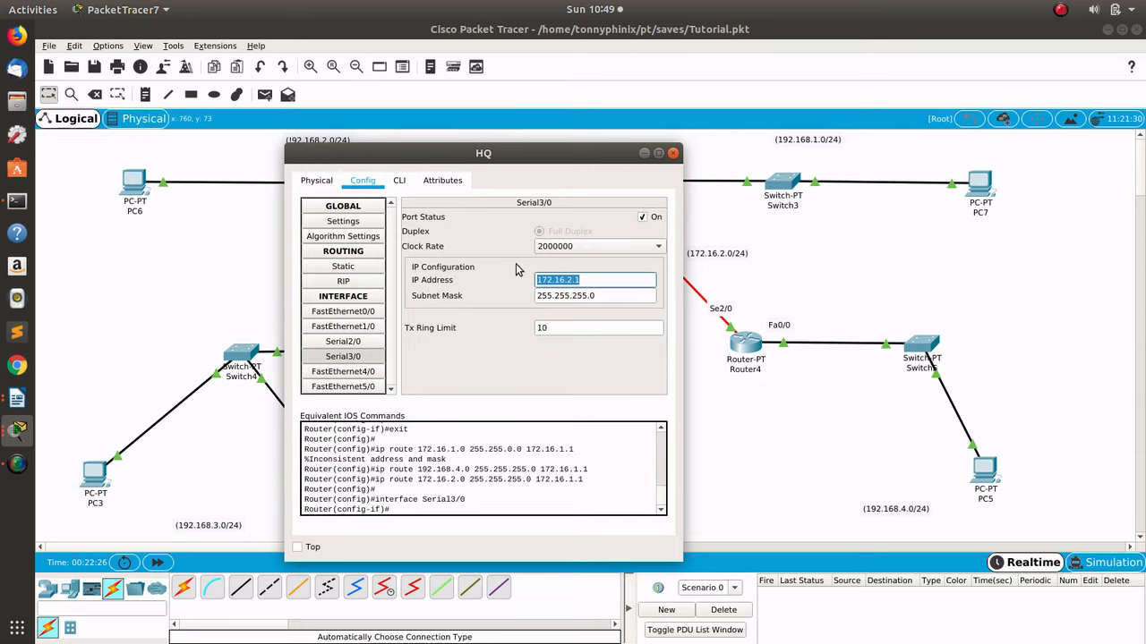
{"action": "left_click", "coordinate": [673, 154]}
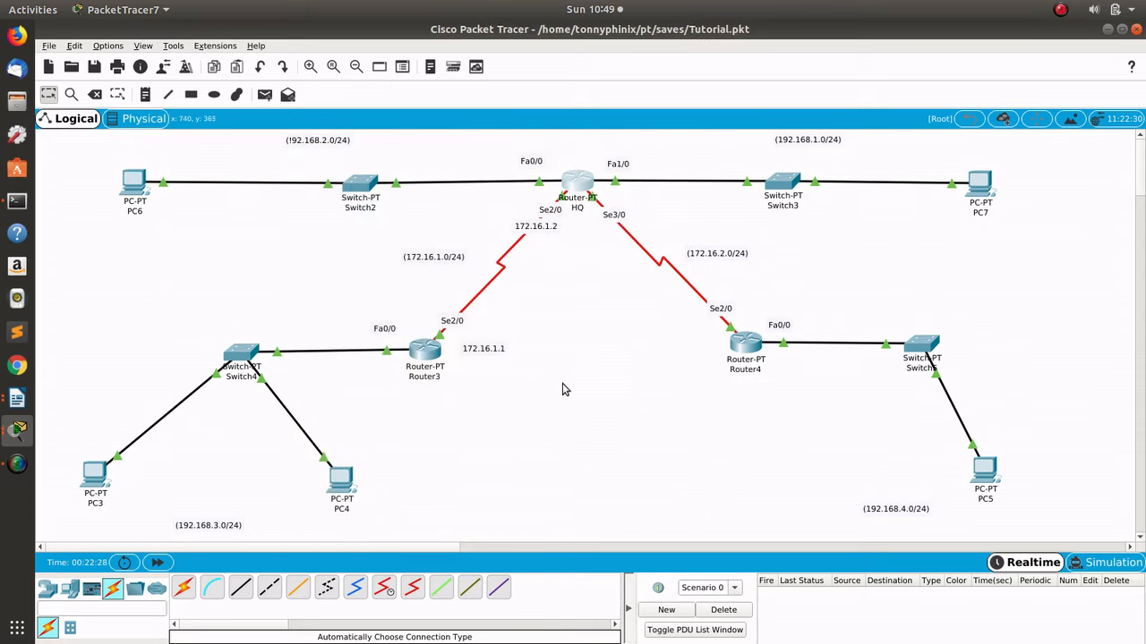
Step: Place a note reading 172.16.2.1 just below the Se3/0 label at the HQ router
{"action": "key", "text": "n"}
{"action": "left_click", "coordinate": [599, 232]}
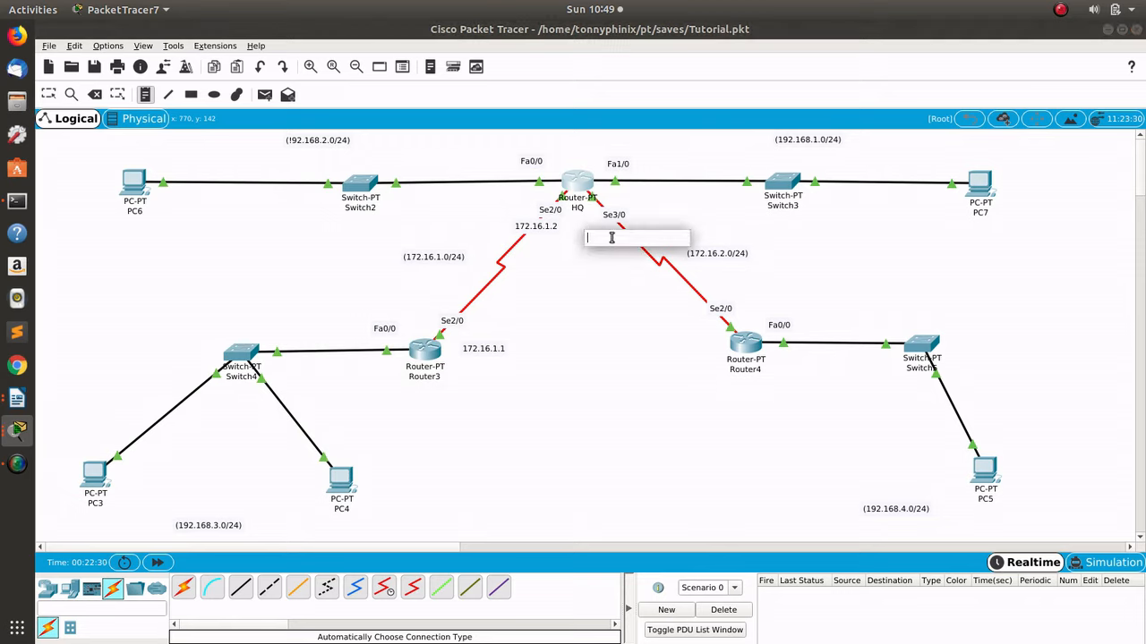
{"action": "type", "text": "172.16.2.1"}
{"action": "key", "text": "Escape"}
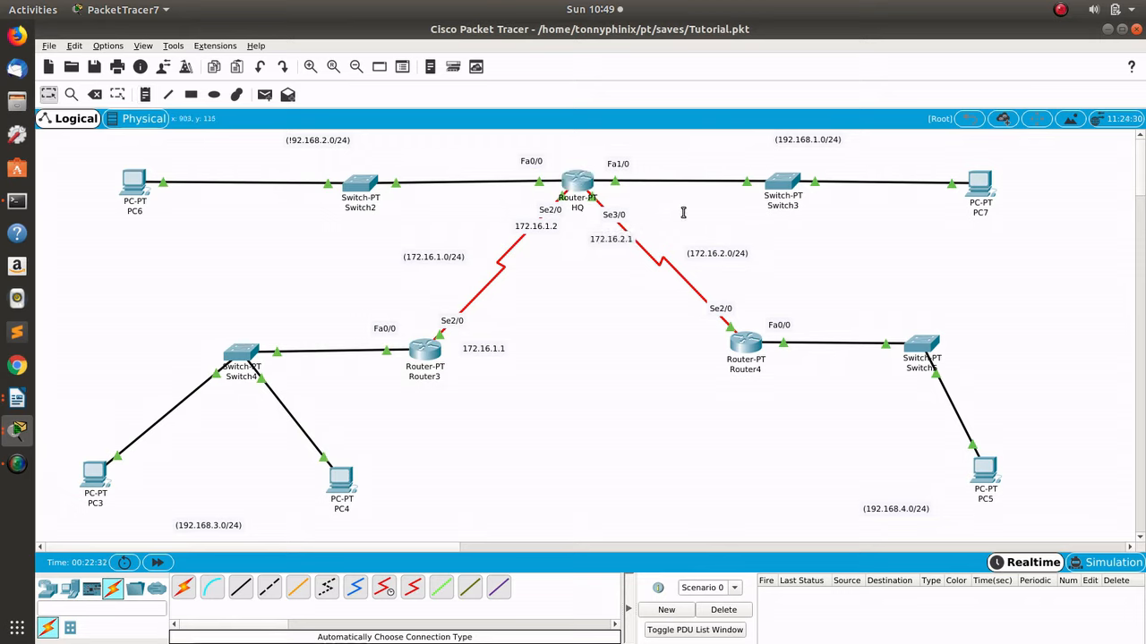
{"action": "left_click_drag", "start_coordinate": [624, 230], "coordinate": [629, 219]}
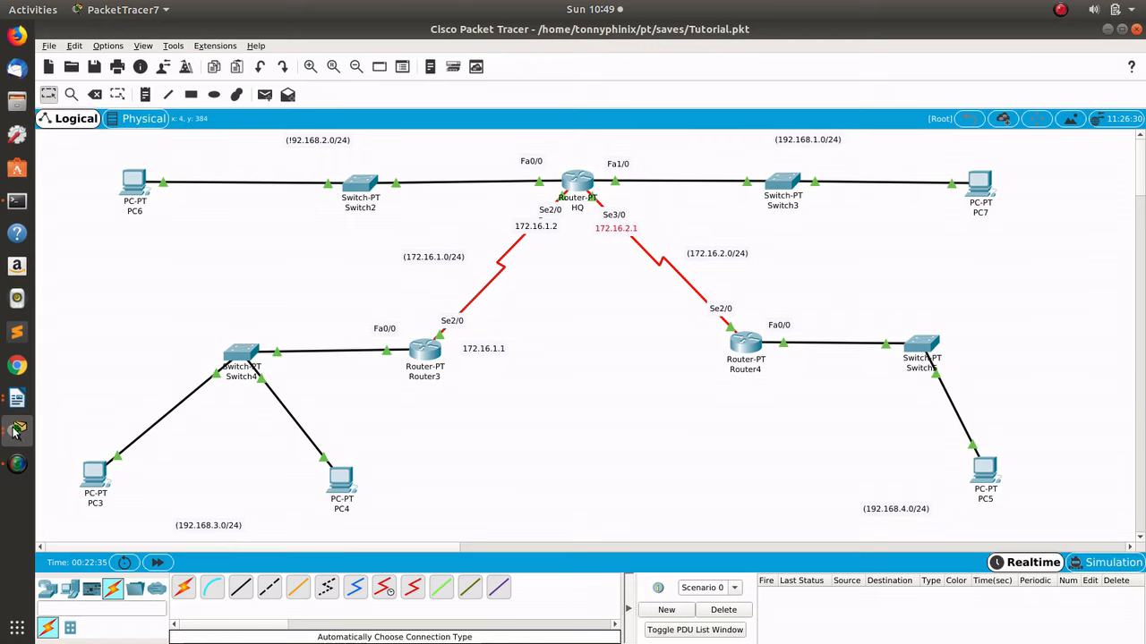
Step: Set the next hop of Router4's pending static route to 172.16.2.1 and add the route
{"action": "left_click", "coordinate": [17, 430]}
{"action": "left_click", "coordinate": [148, 461]}
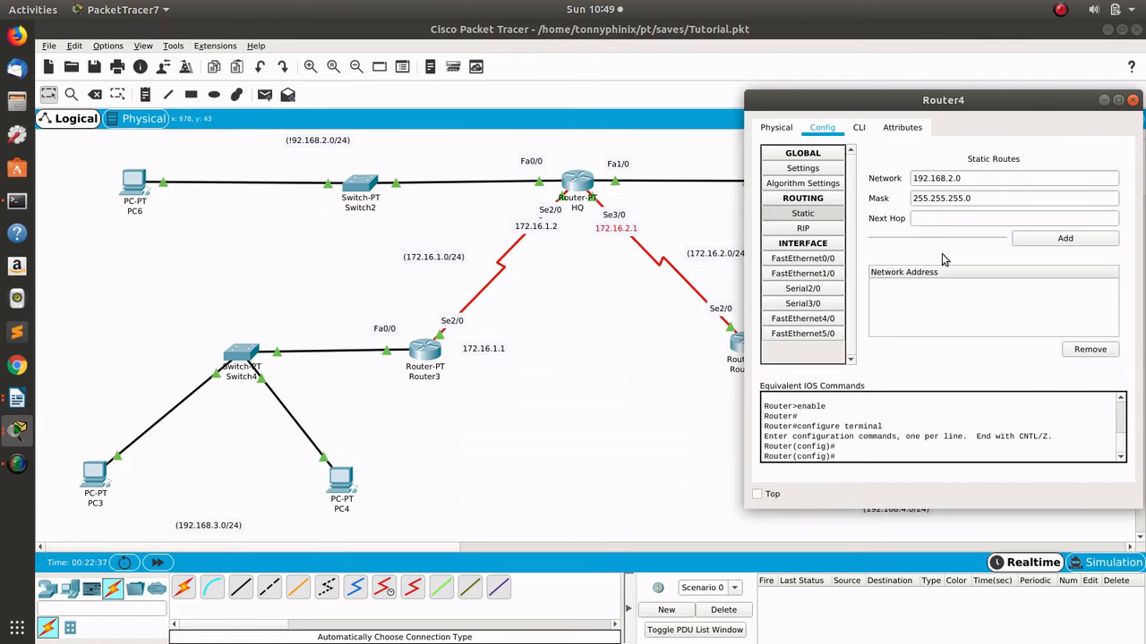
{"action": "left_click", "coordinate": [942, 217]}
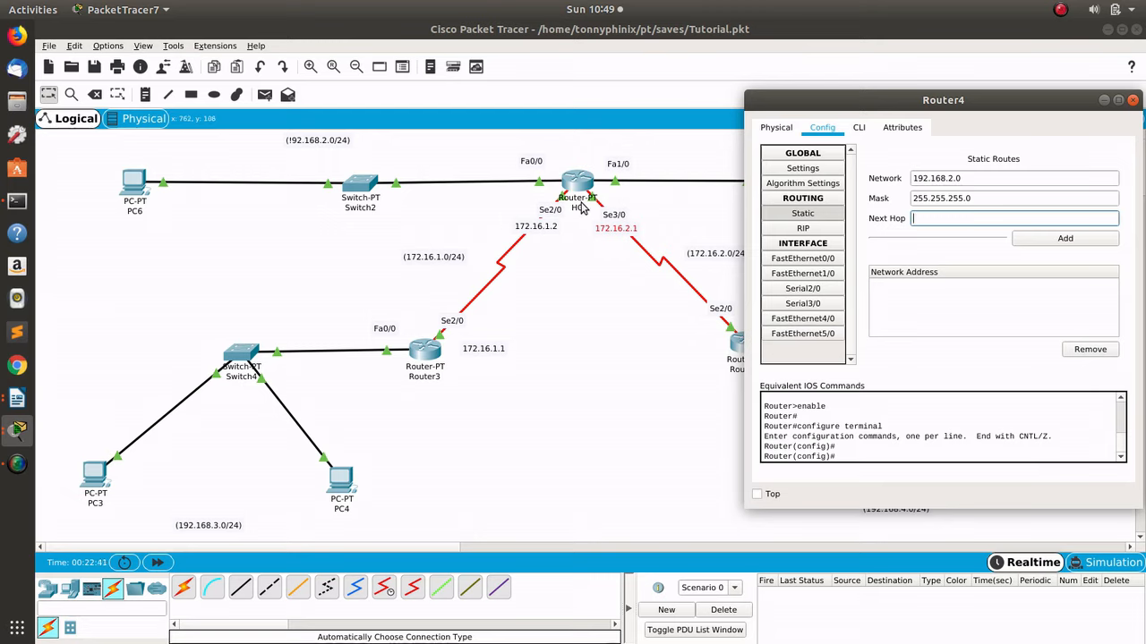
{"action": "type", "text": "172.16.1"}
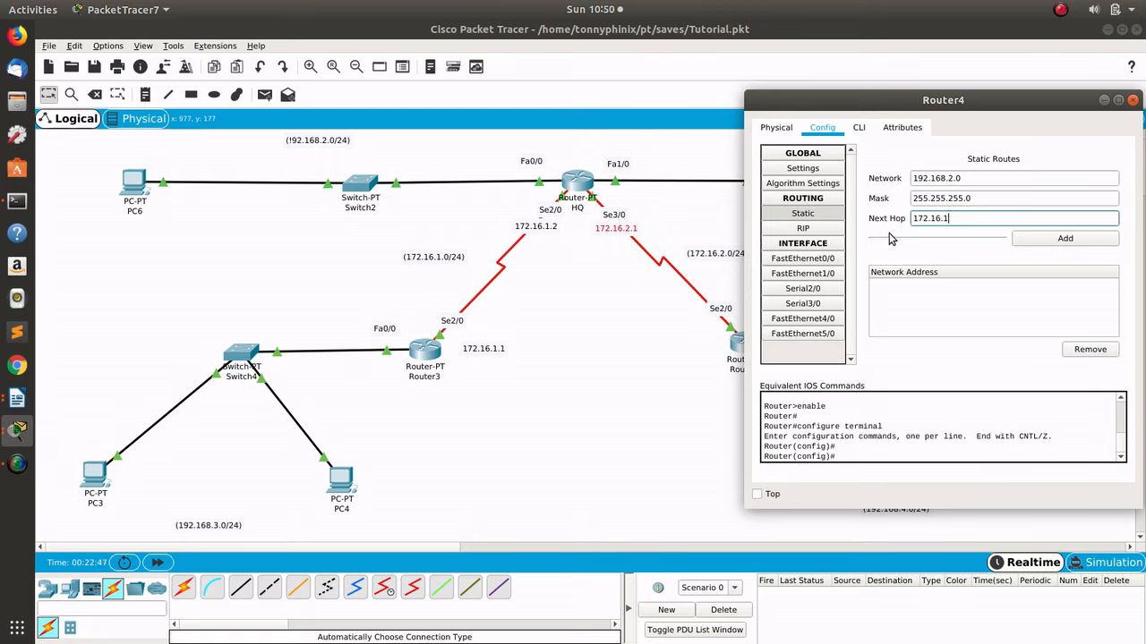
{"action": "type", "text": "2.1"}
{"action": "left_click", "coordinate": [1041, 239]}
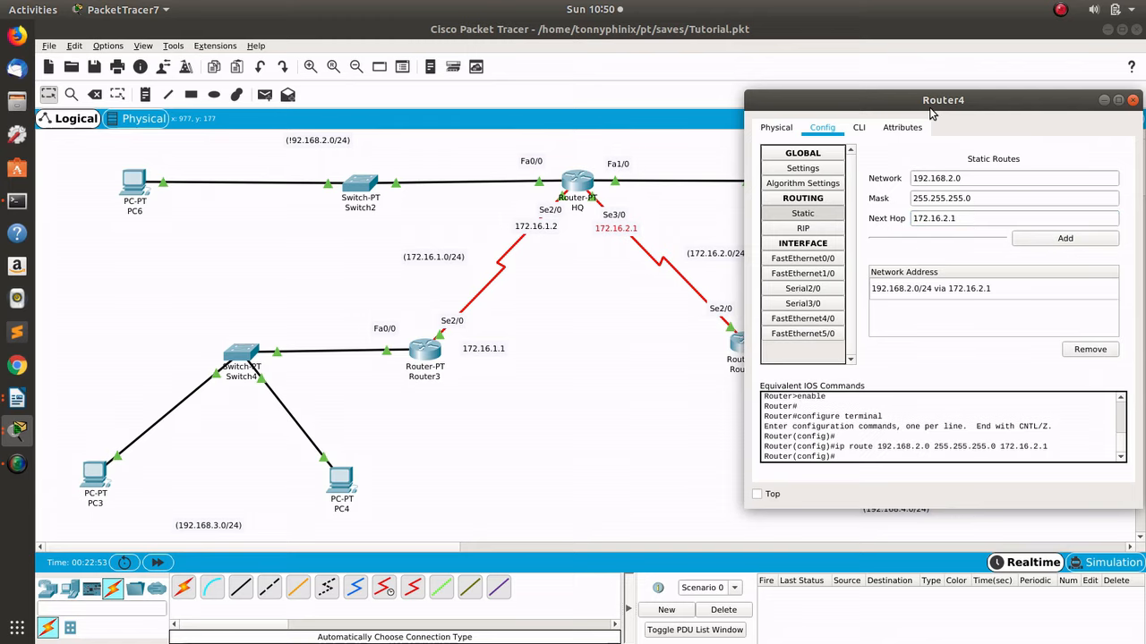
Step: Add a static route on Router4 to network 172.16.2.0 with mask 255.255.255.0 and next hop 172.16.2.1
{"action": "left_click_drag", "start_coordinate": [929, 106], "coordinate": [258, 110]}
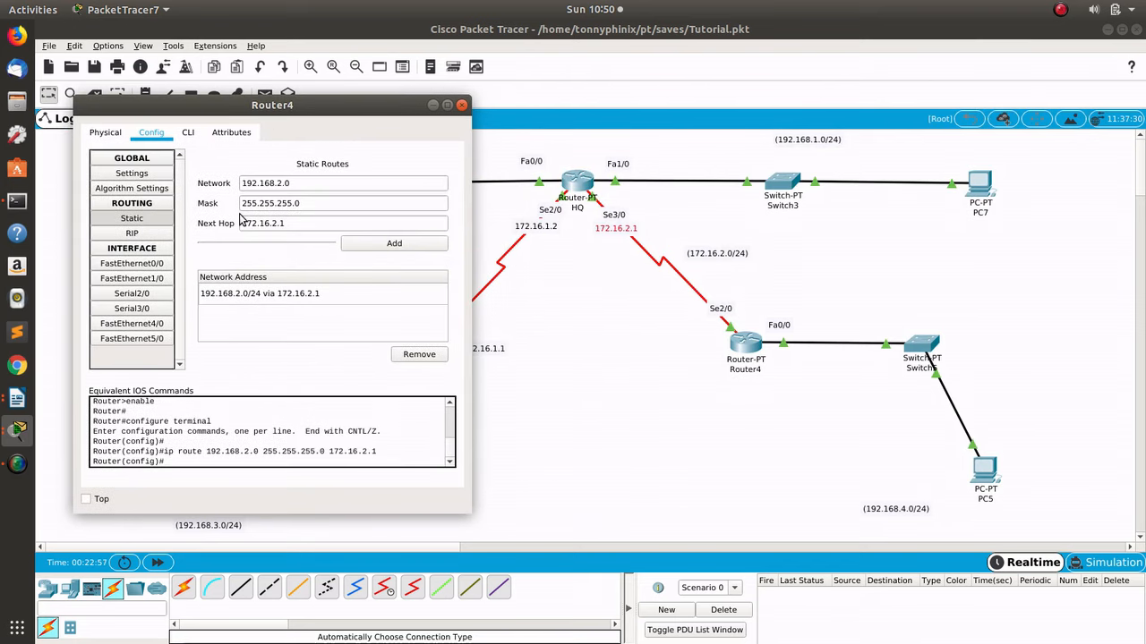
{"action": "left_click_drag", "start_coordinate": [307, 184], "coordinate": [230, 173]}
{"action": "type", "text": "172.1"}
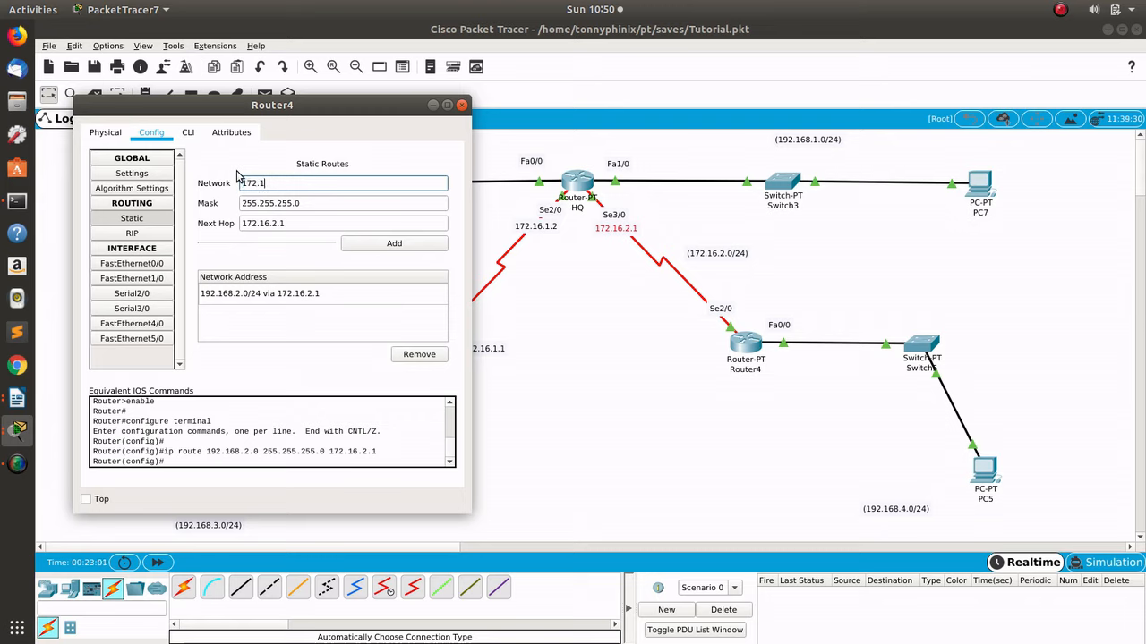
{"action": "type", "text": "6.2.0"}
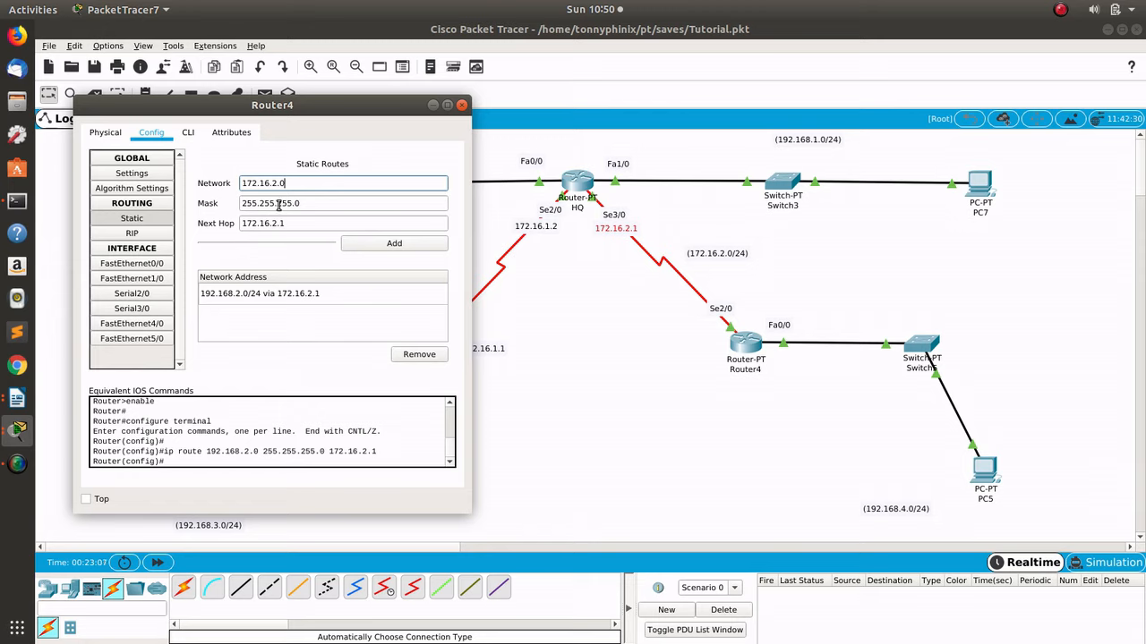
{"action": "left_click", "coordinate": [395, 244]}
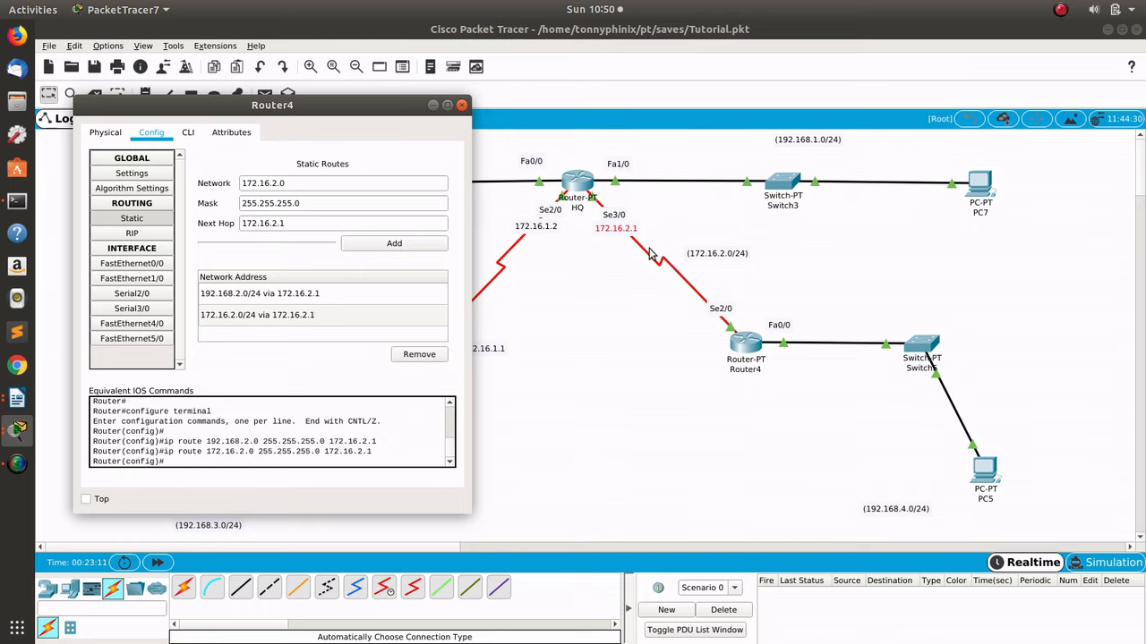
Step: Add a static route on Router4 to network 192.168.3.0 with mask 255.255.255.0 and next hop 172.16.2.1
{"action": "left_click_drag", "start_coordinate": [430, 109], "coordinate": [1006, 63]}
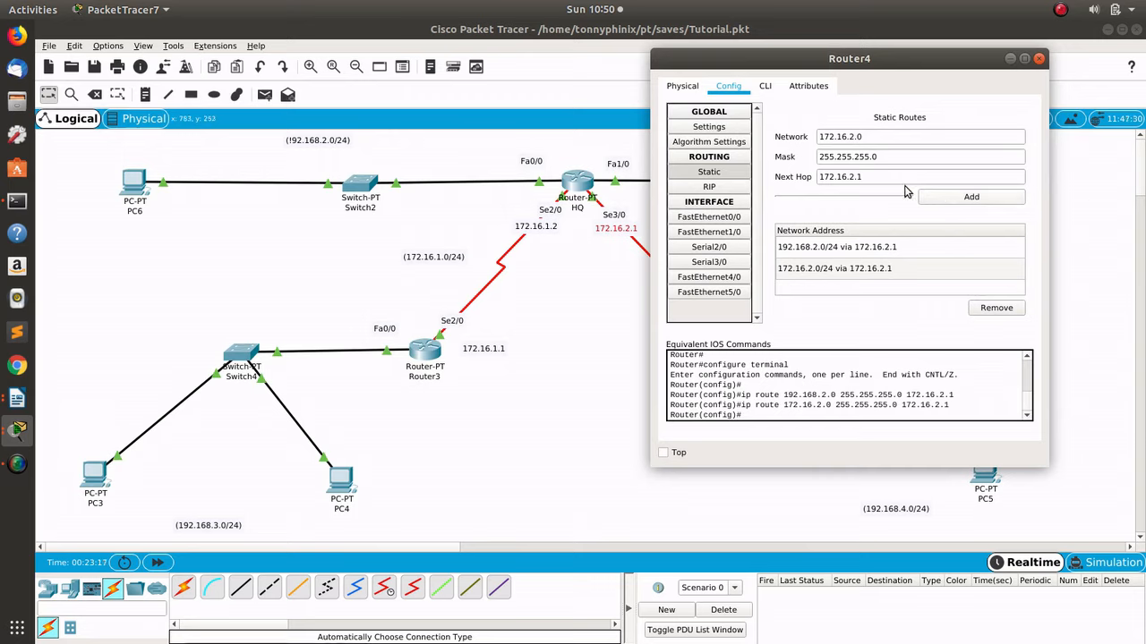
{"action": "left_click_drag", "start_coordinate": [879, 139], "coordinate": [817, 141]}
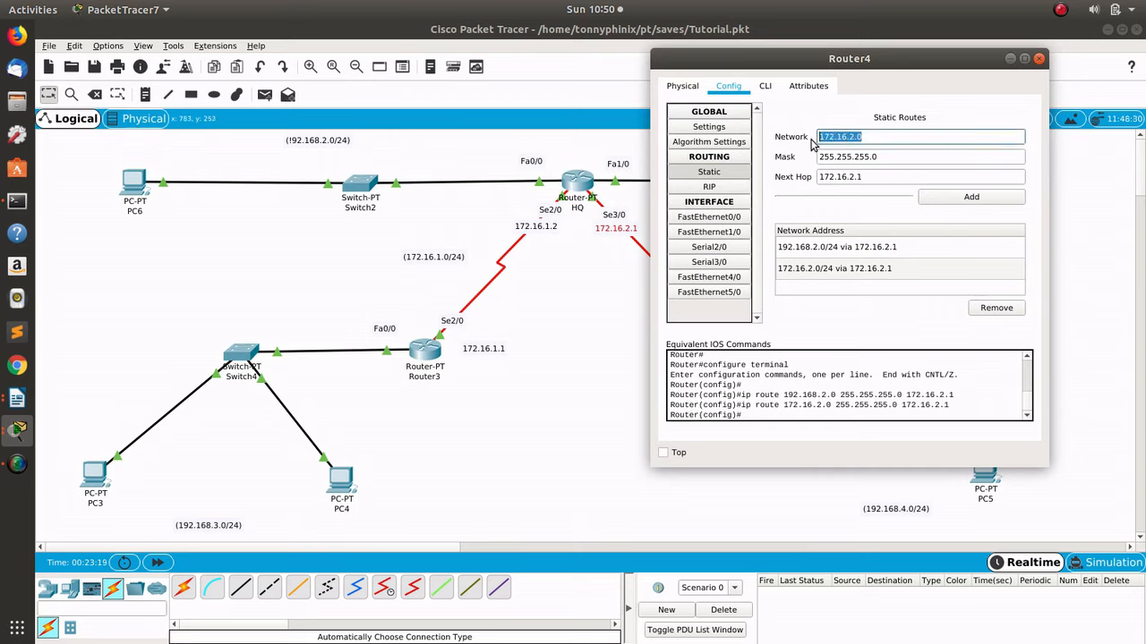
{"action": "type", "text": "192"}
{"action": "left_click", "coordinate": [940, 198]}
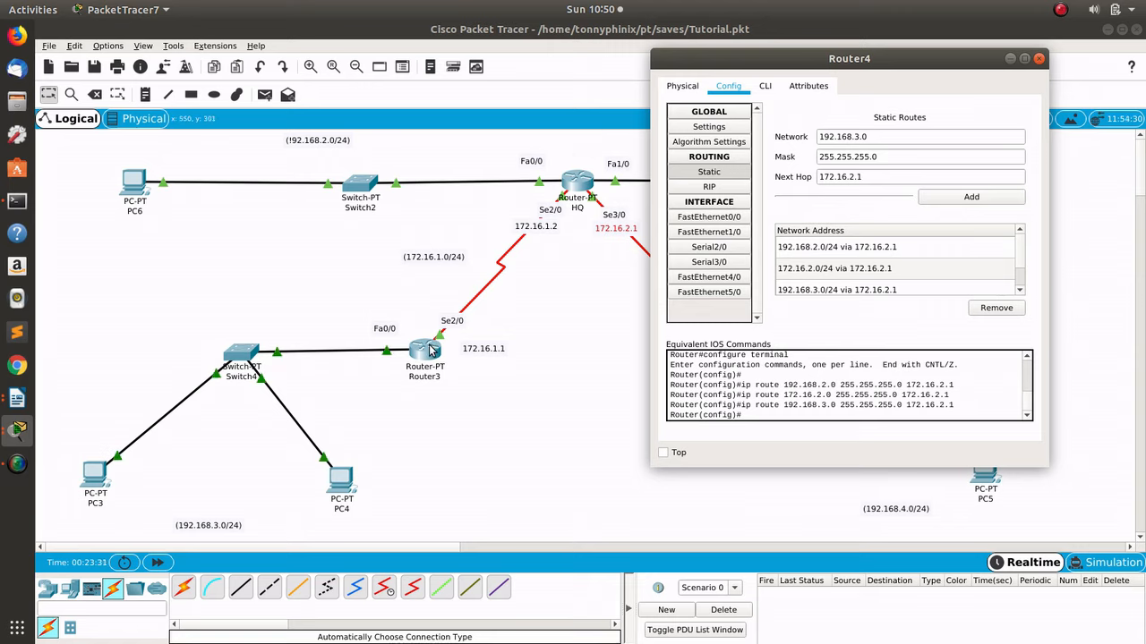
Step: Try to add a static route on Router4 to network 172.16.1.0 with mask 255.255.0.0 and next hop 172.16.2.1
{"action": "left_click_drag", "start_coordinate": [882, 137], "coordinate": [777, 132]}
{"action": "type", "text": "172"}
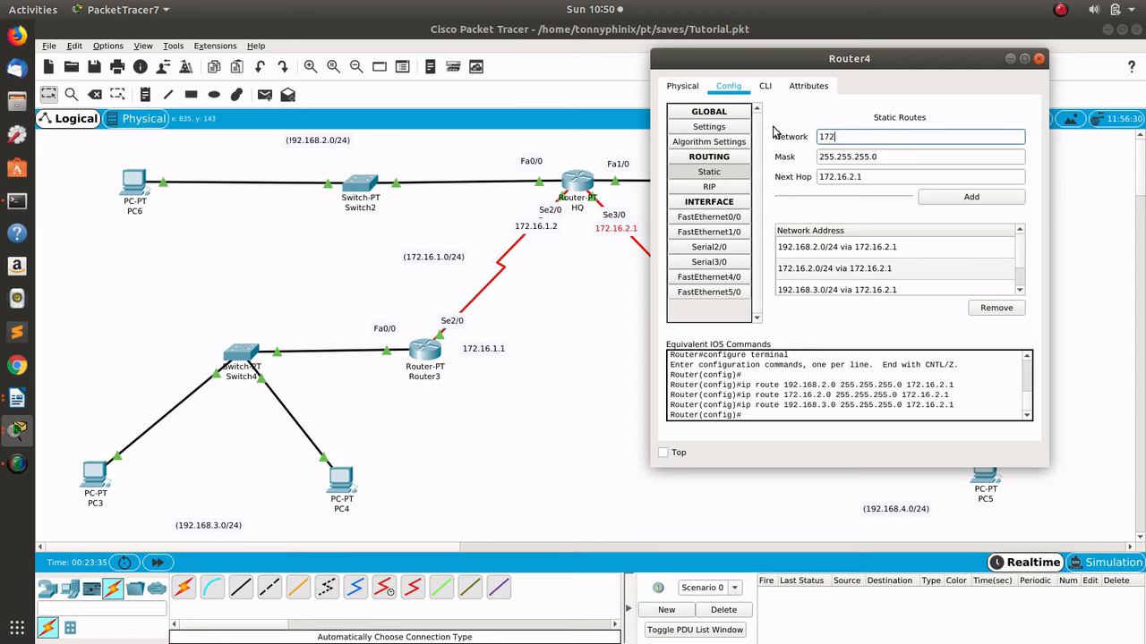
{"action": "type", "text": ".16.1.0"}
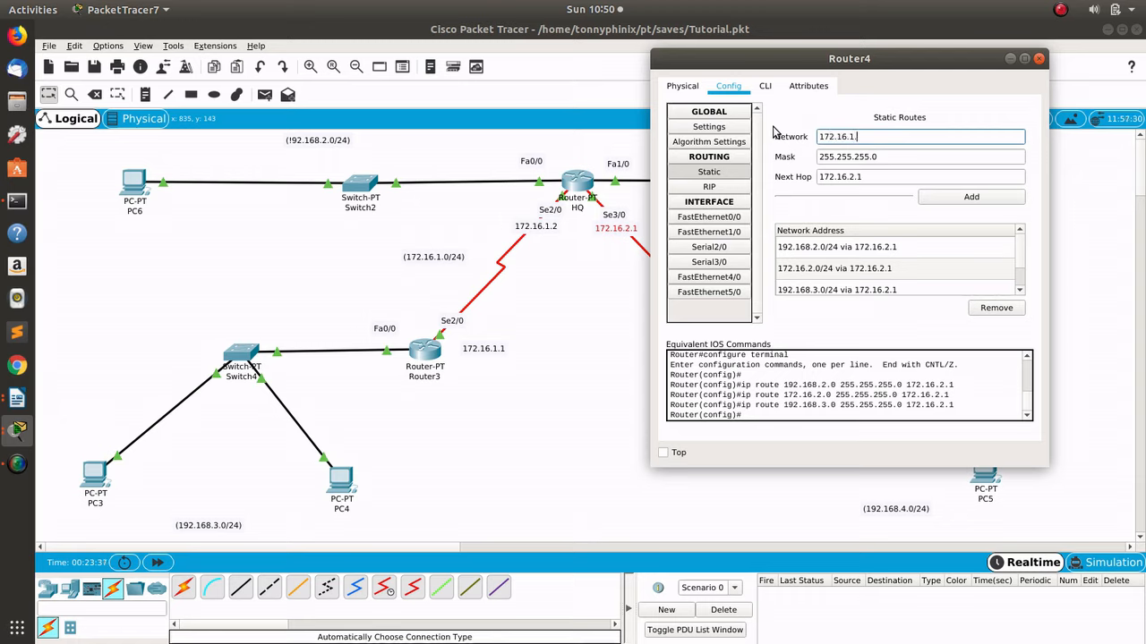
{"action": "double_click", "coordinate": [862, 157]}
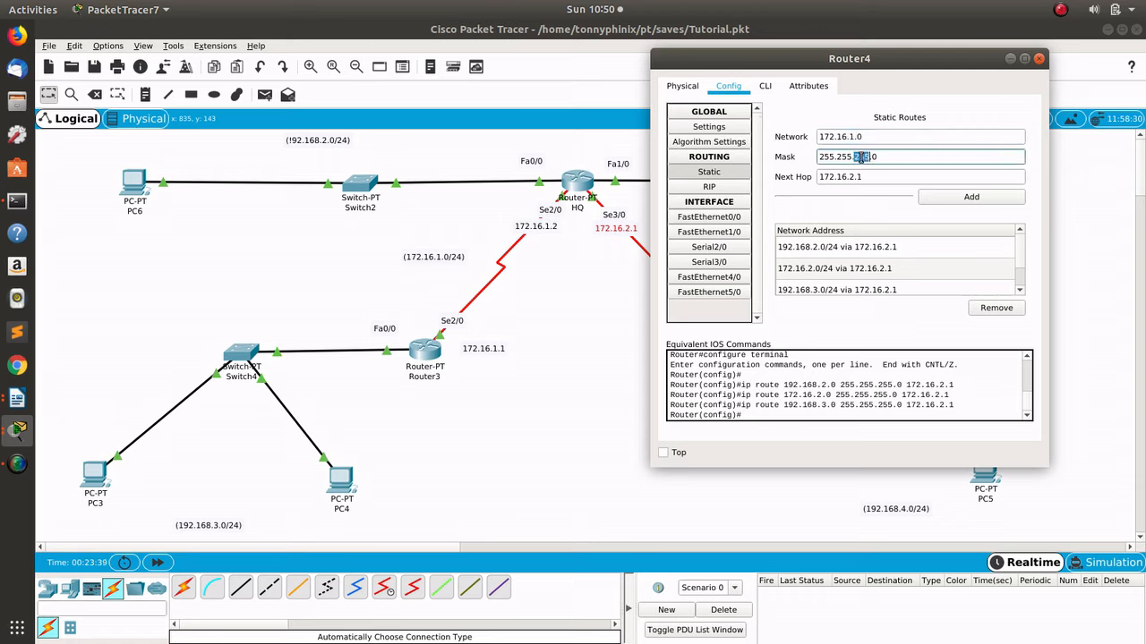
{"action": "type", "text": "0"}
{"action": "left_click", "coordinate": [940, 205]}
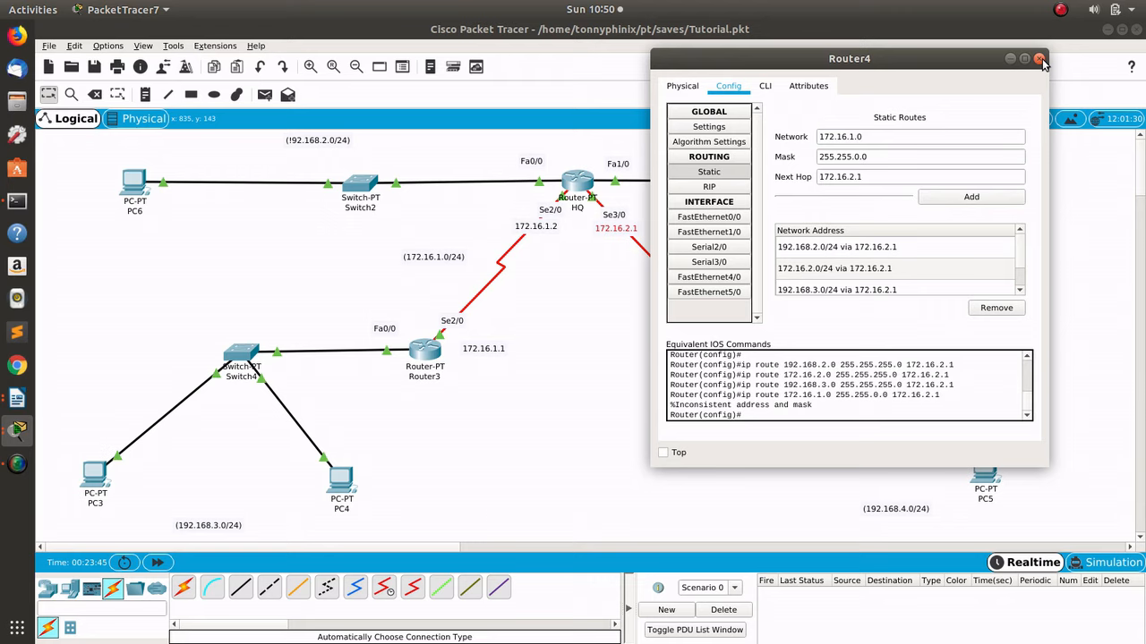
{"action": "left_click", "coordinate": [1040, 59]}
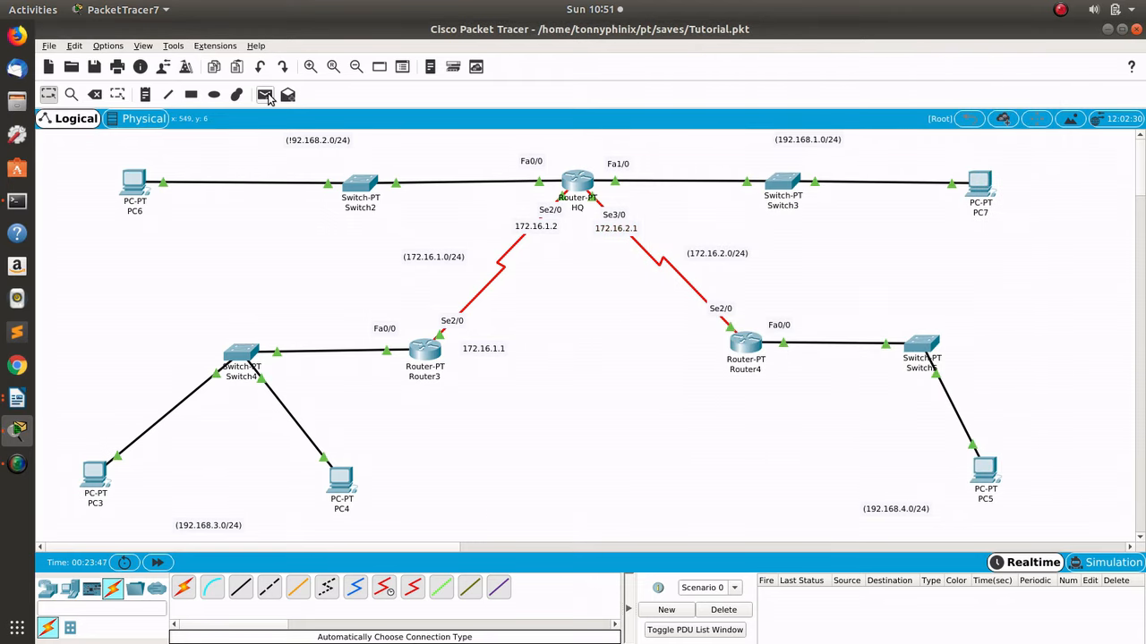
Step: Test connectivity from PC4 to PC5 with two simple PDUs, and delete the scenario's PDU entries
{"action": "left_click", "coordinate": [264, 96]}
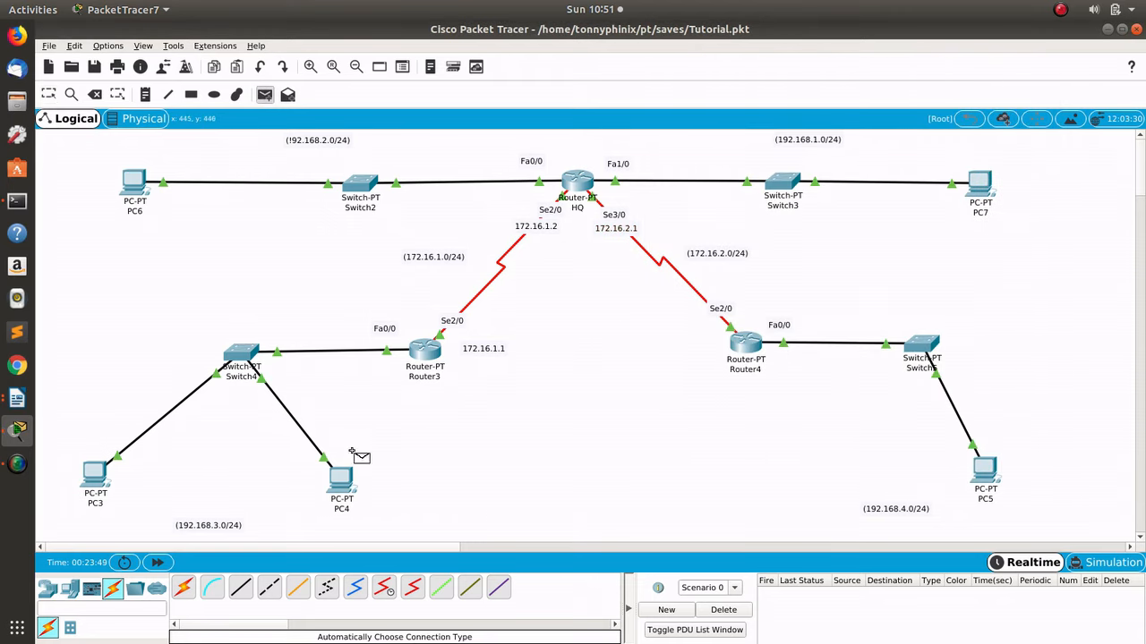
{"action": "left_click", "coordinate": [343, 480]}
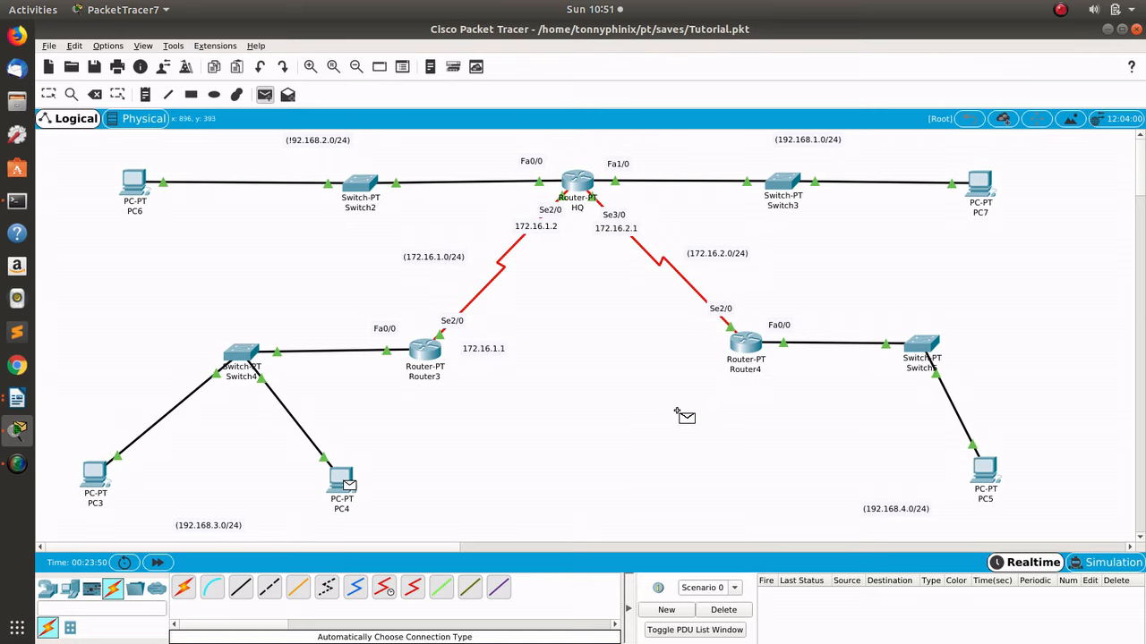
{"action": "left_click", "coordinate": [982, 471]}
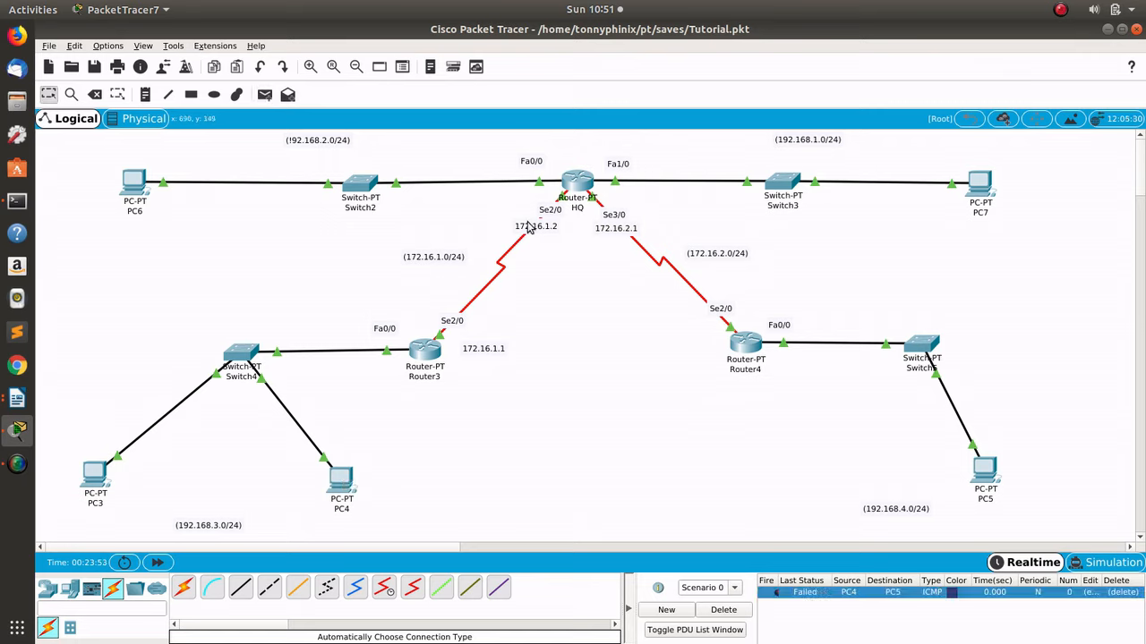
{"action": "left_click", "coordinate": [264, 96]}
{"action": "left_click", "coordinate": [343, 481]}
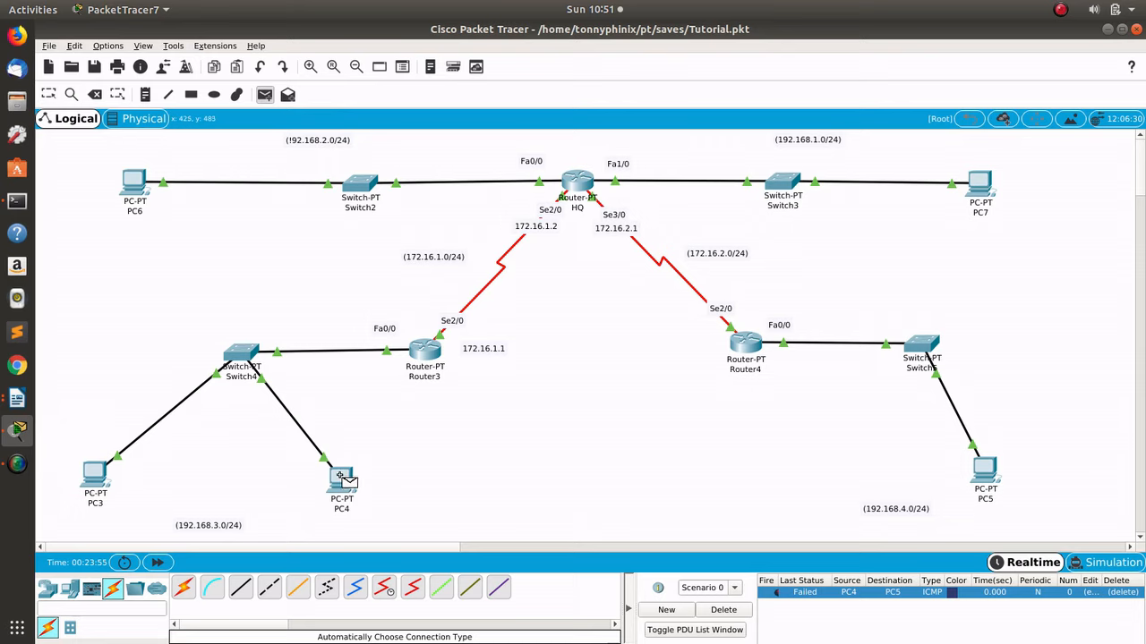
{"action": "left_click", "coordinate": [984, 471]}
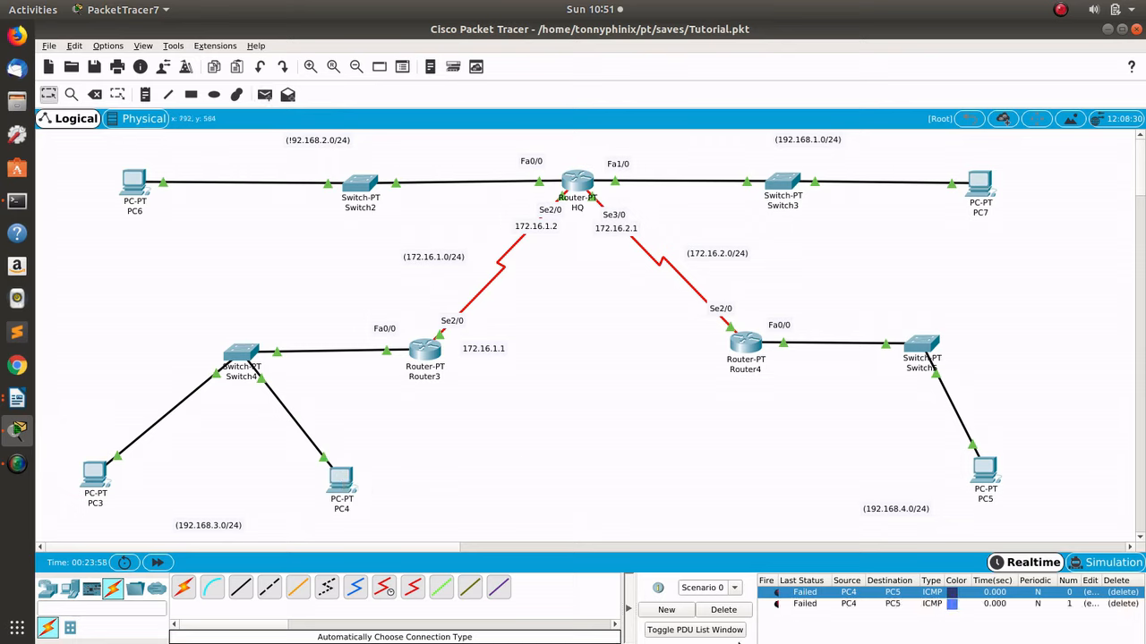
{"action": "left_click", "coordinate": [725, 609]}
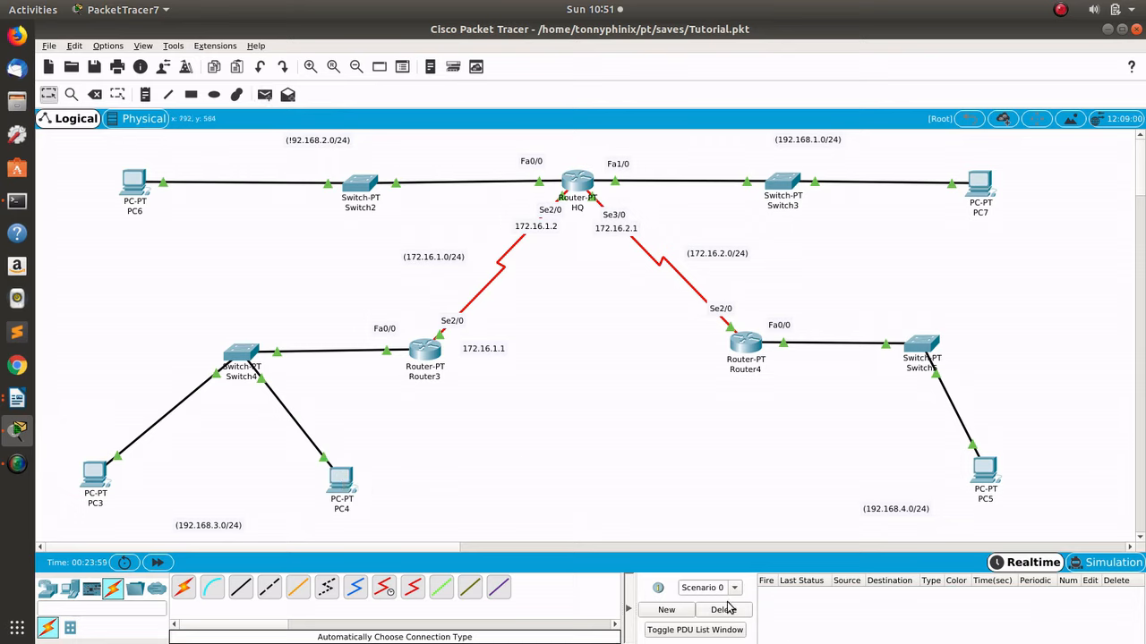
Step: Review the static routes configured on Router3, checking the entry for network 192.168.4.0
{"action": "left_click", "coordinate": [417, 356]}
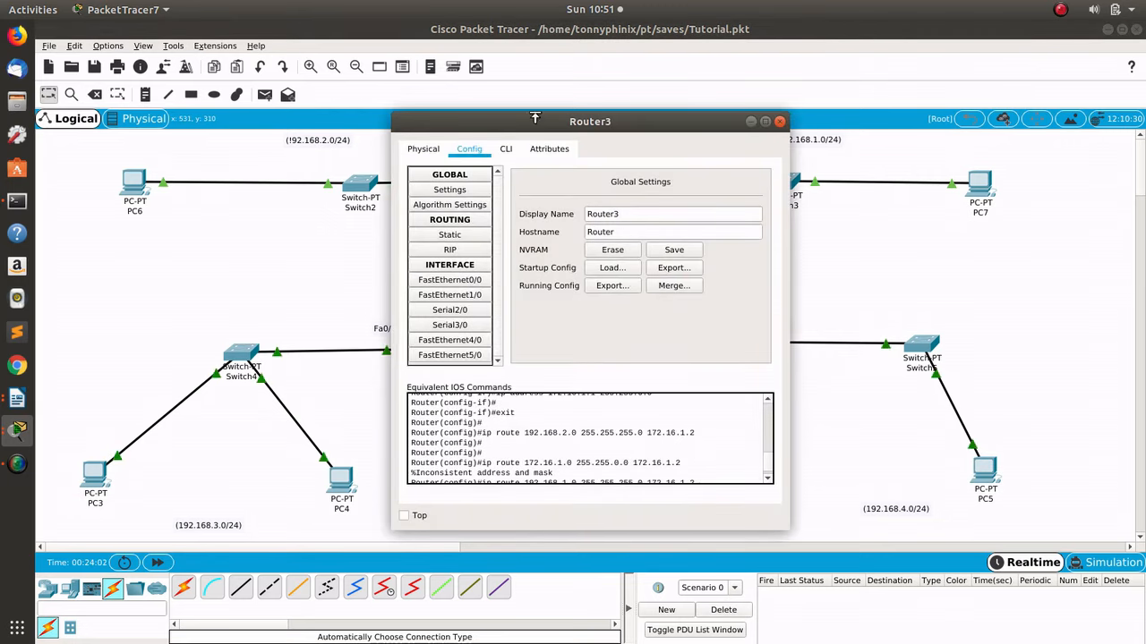
{"action": "left_click_drag", "start_coordinate": [445, 113], "coordinate": [147, 86]}
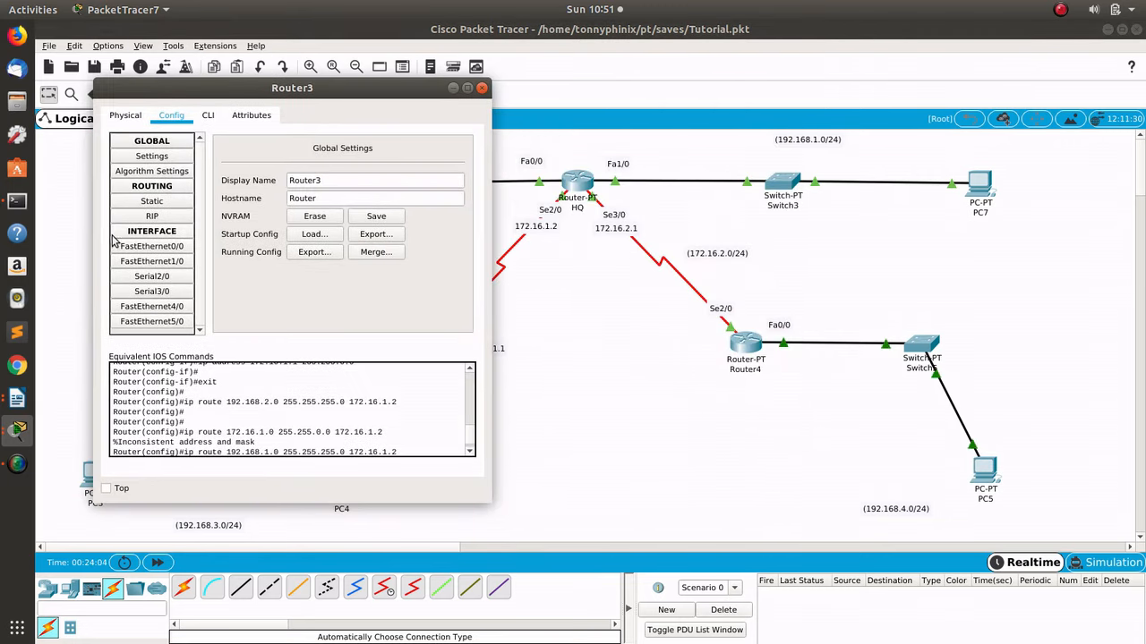
{"action": "left_click", "coordinate": [159, 202]}
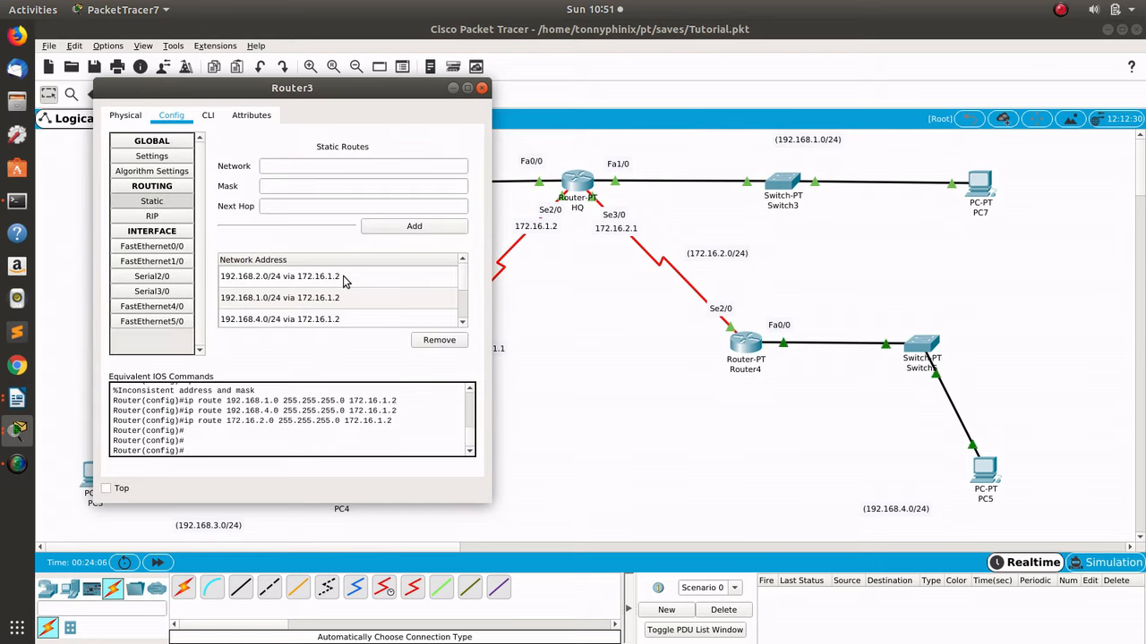
{"action": "left_click", "coordinate": [458, 316]}
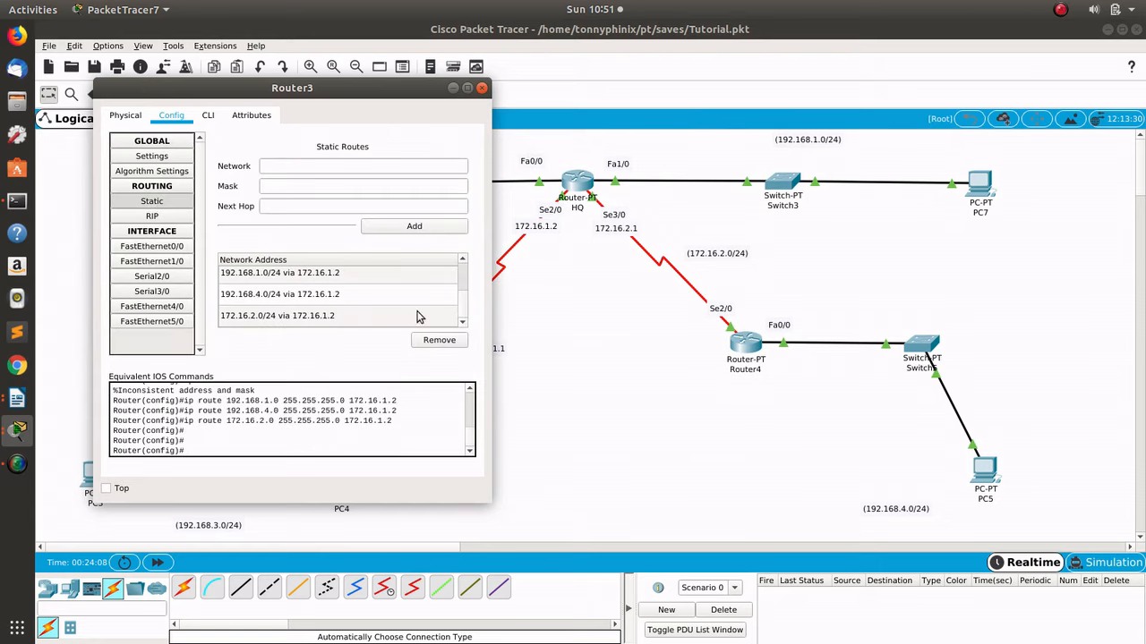
{"action": "left_click", "coordinate": [310, 294]}
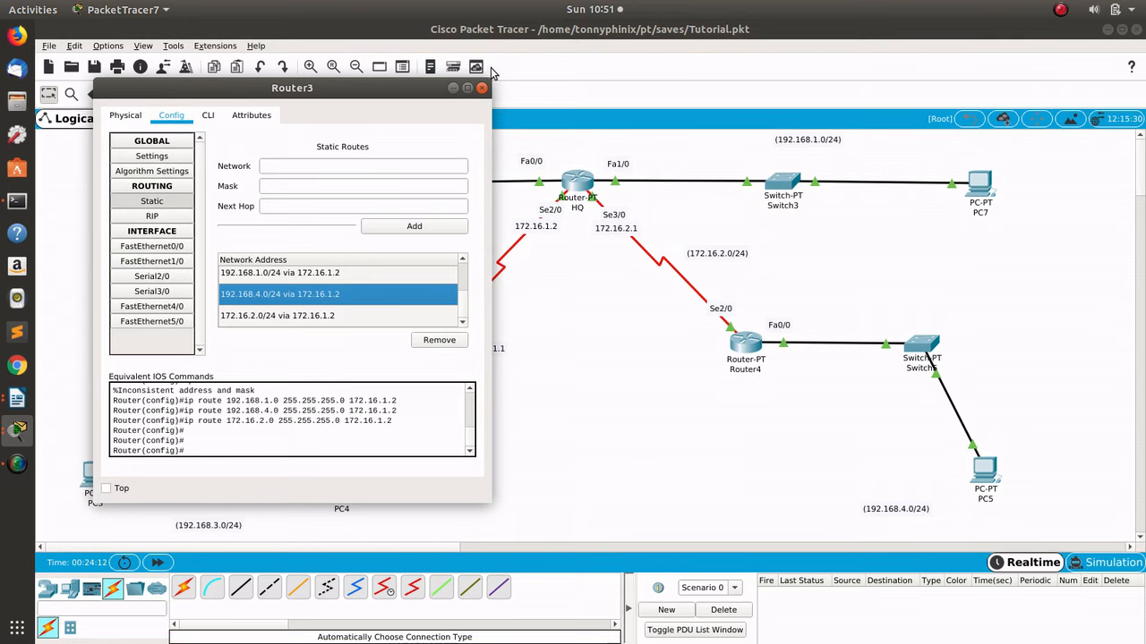
{"action": "left_click", "coordinate": [483, 89]}
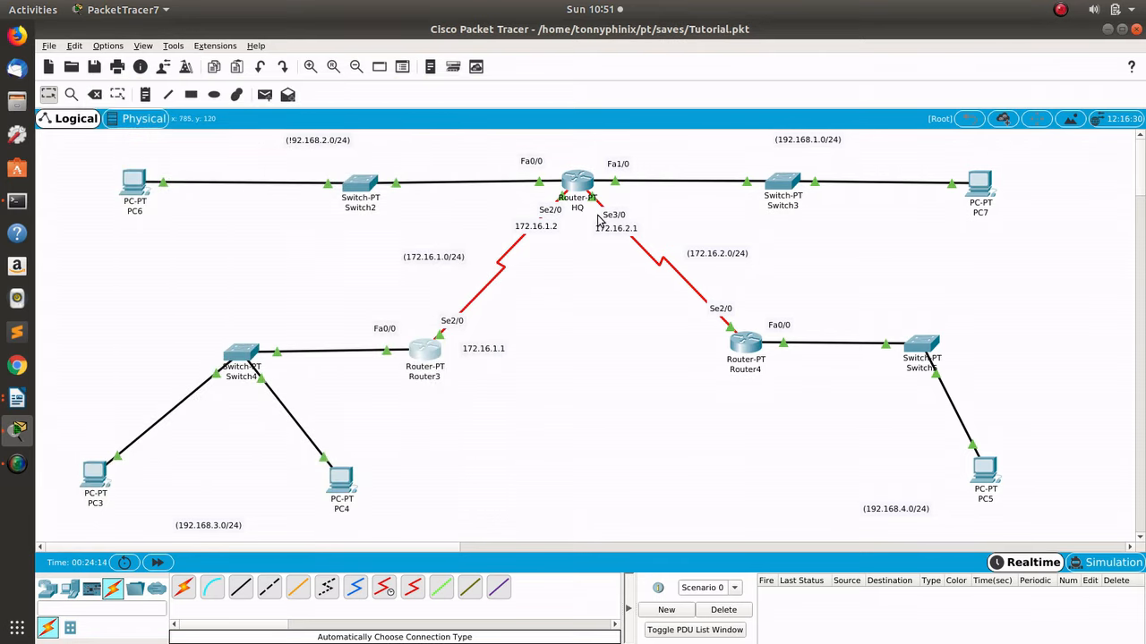
Step: Review the static routes configured on Router4 against the network addresses in the topology
{"action": "left_click", "coordinate": [741, 349]}
{"action": "left_click_drag", "start_coordinate": [622, 119], "coordinate": [841, 86]}
{"action": "left_click", "coordinate": [668, 202]}
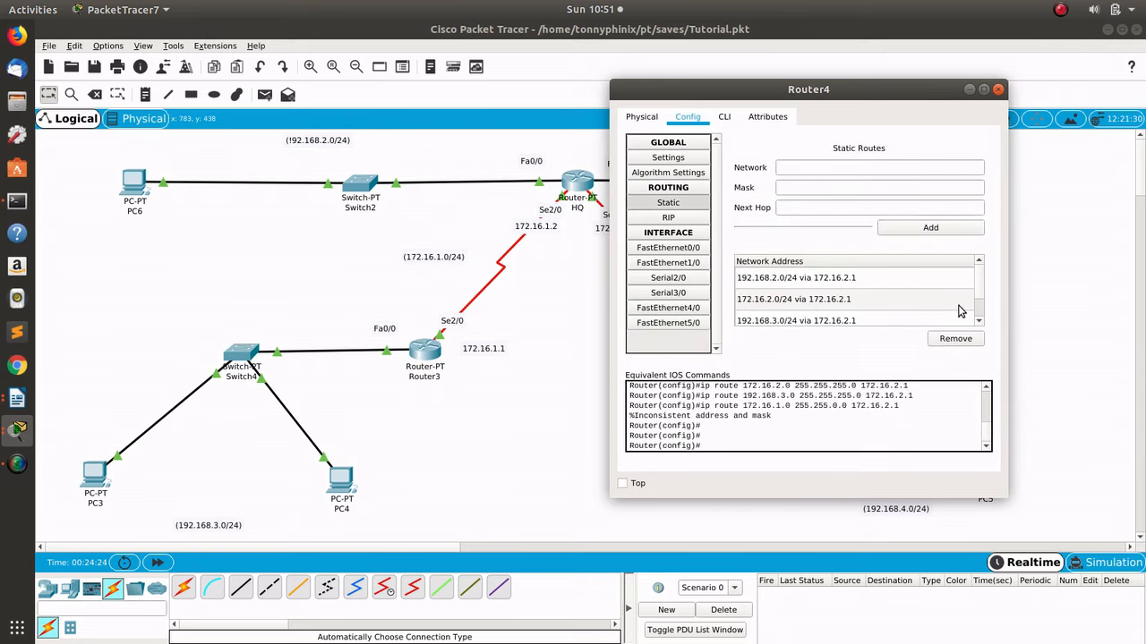
{"action": "scroll", "coordinate": [980, 295], "scroll_direction": "down", "scroll_amount": 1}
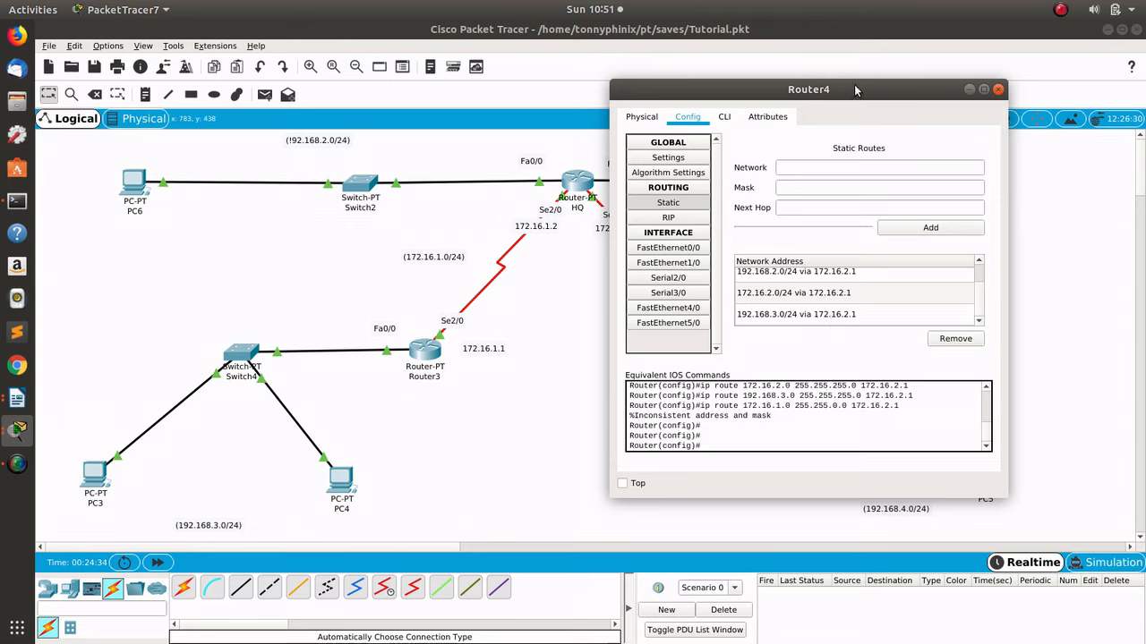
{"action": "left_click_drag", "start_coordinate": [851, 96], "coordinate": [730, 319]}
{"action": "left_click_drag", "start_coordinate": [651, 307], "coordinate": [651, 174]}
{"action": "left_click_drag", "start_coordinate": [558, 186], "coordinate": [210, 135]}
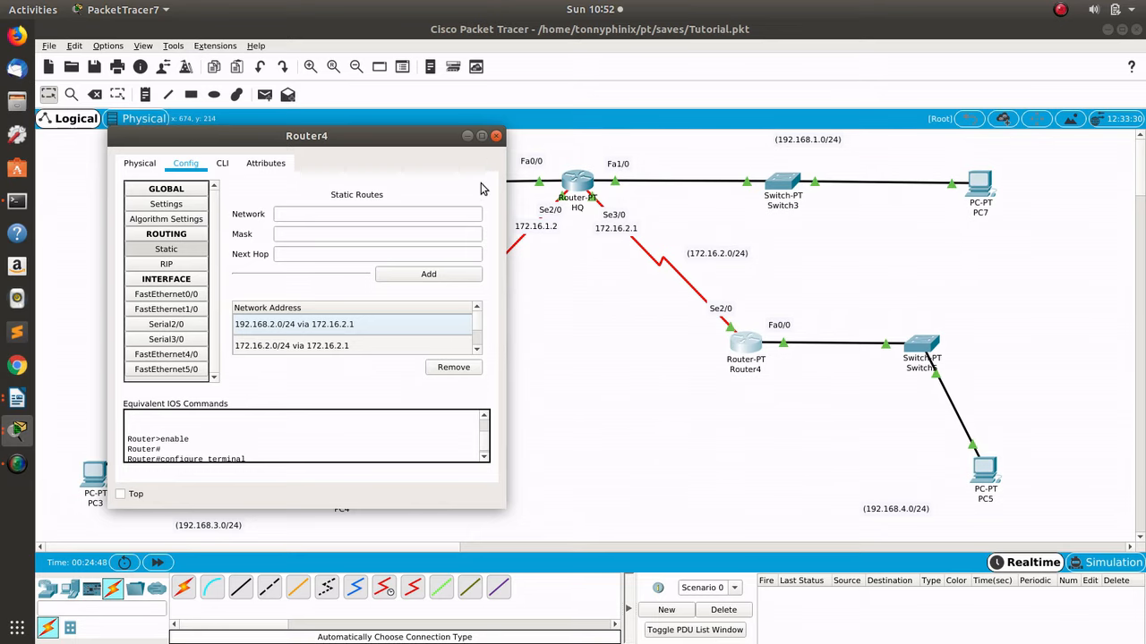
{"action": "left_click", "coordinate": [496, 135]}
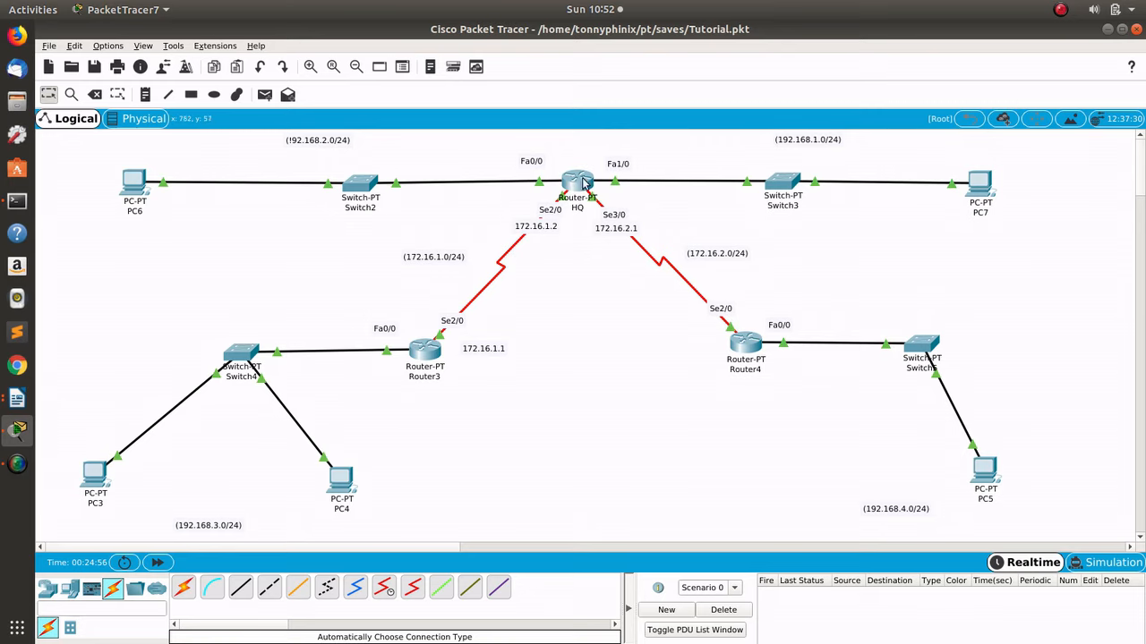
Step: Copy the IP address of Router4's Serial2/0 interface from its configuration
{"action": "left_click", "coordinate": [756, 346]}
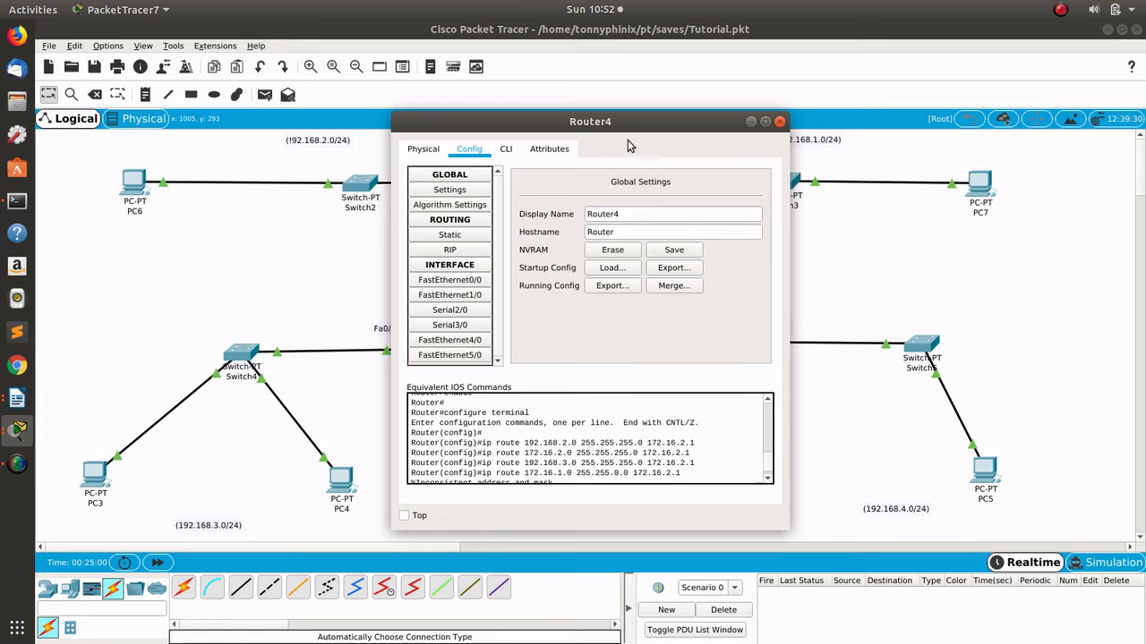
{"action": "left_click_drag", "start_coordinate": [616, 128], "coordinate": [392, 105]}
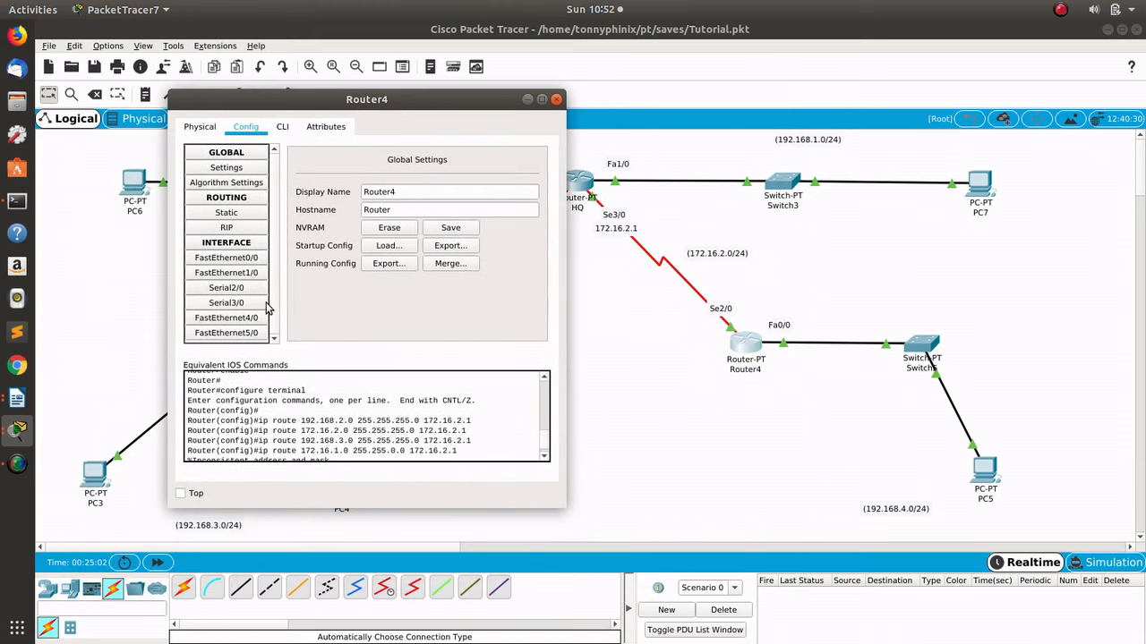
{"action": "left_click", "coordinate": [254, 288]}
{"action": "left_click_drag", "start_coordinate": [479, 225], "coordinate": [380, 222]}
{"action": "key", "text": "ctrl+c"}
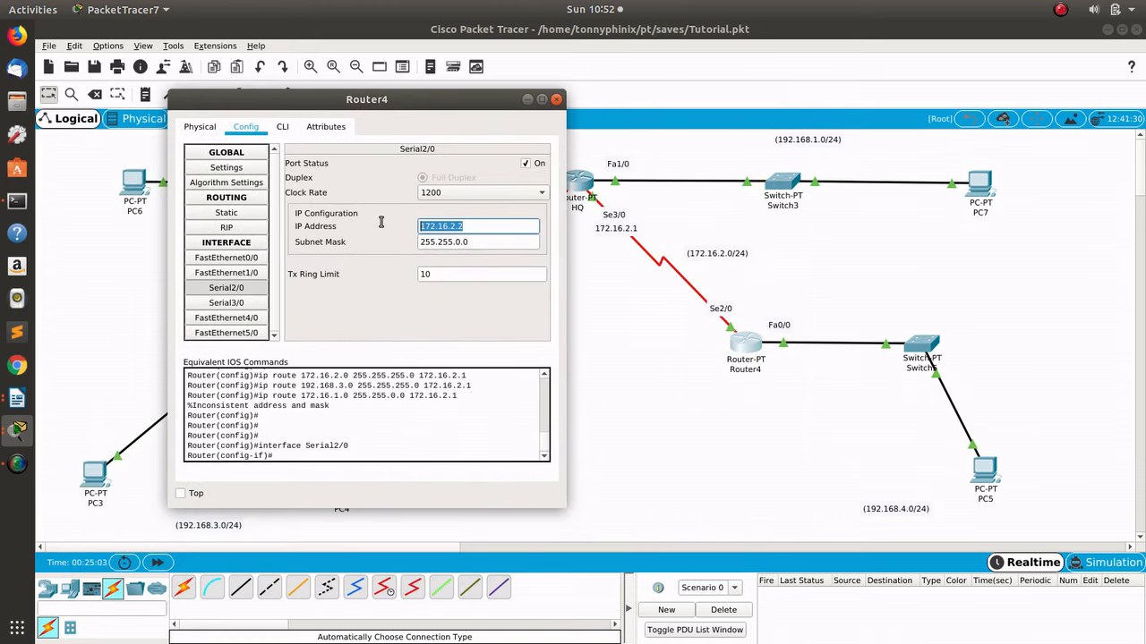
{"action": "left_click", "coordinate": [555, 99]}
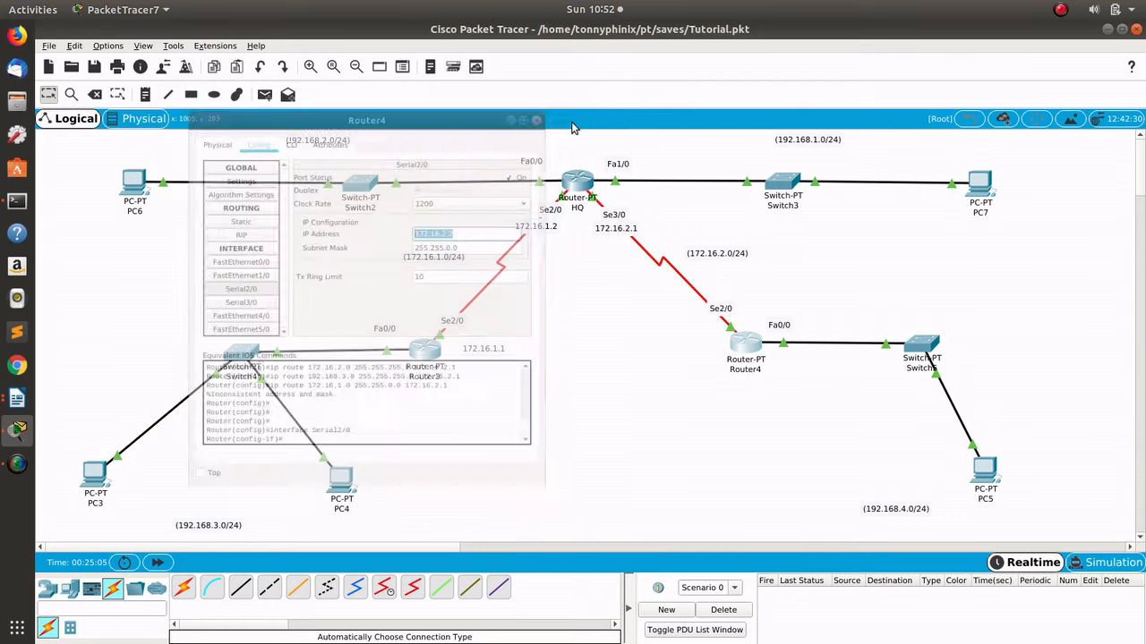
Step: Place a note reading 172.16.2.2 just below the Se2/0 label at Router4
{"action": "key", "text": "n"}
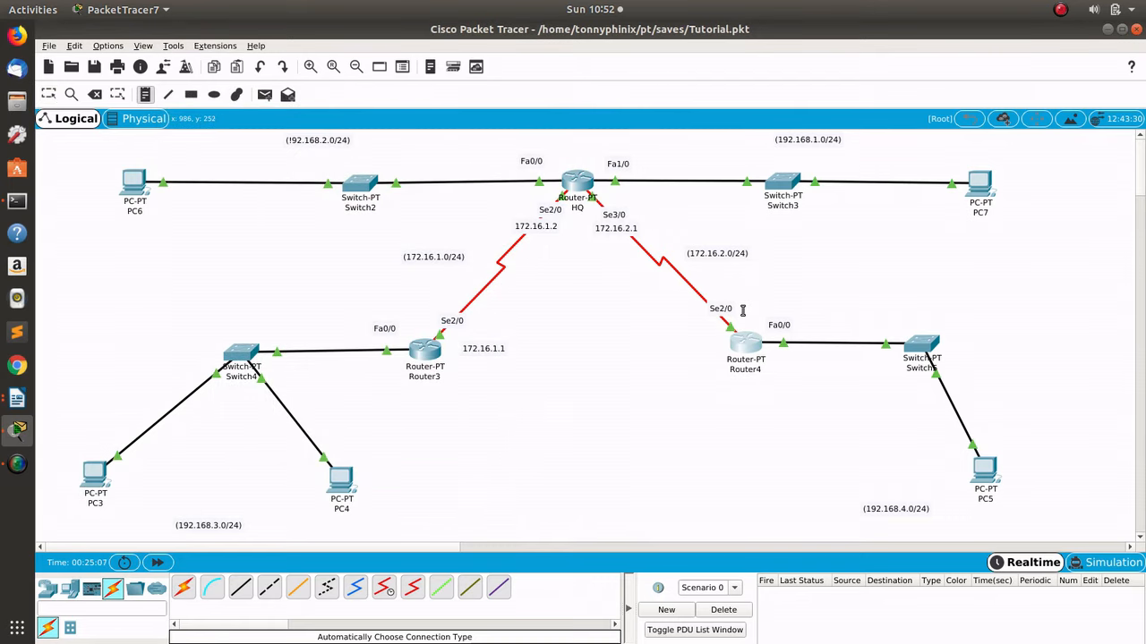
{"action": "left_click", "coordinate": [739, 311]}
{"action": "key", "text": "ctrl+v"}
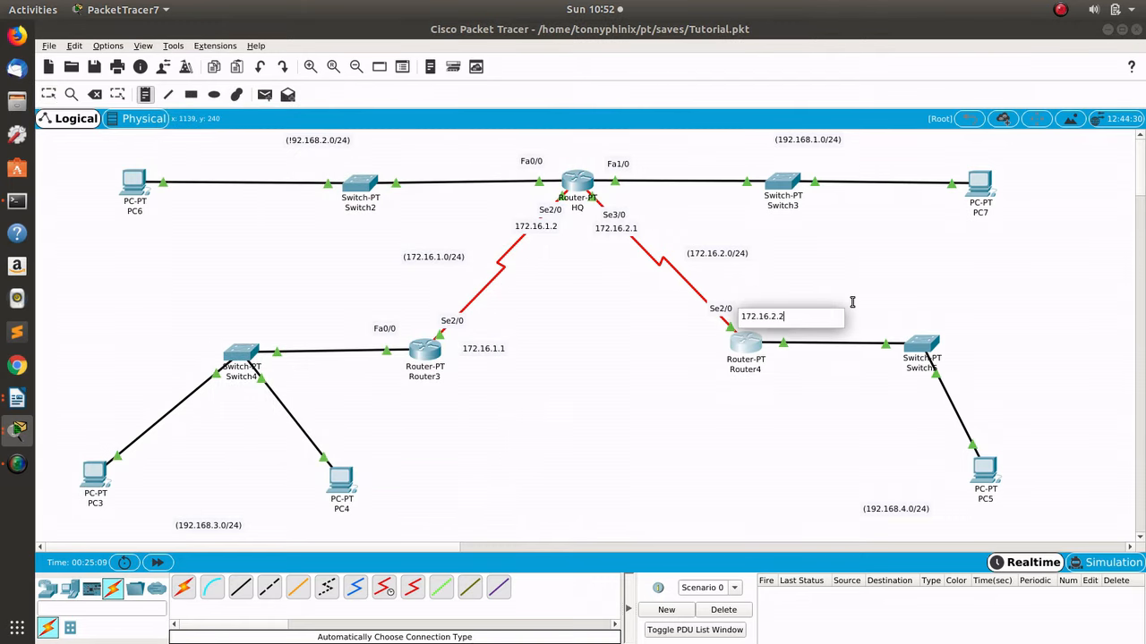
{"action": "left_click", "coordinate": [852, 302]}
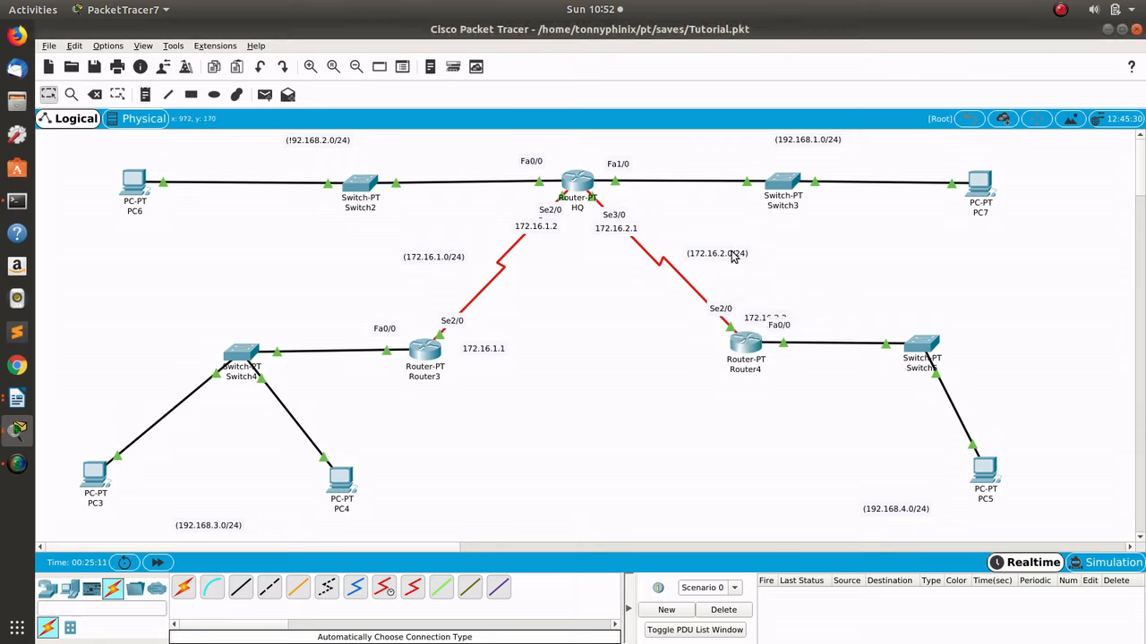
{"action": "left_click_drag", "start_coordinate": [754, 320], "coordinate": [687, 318]}
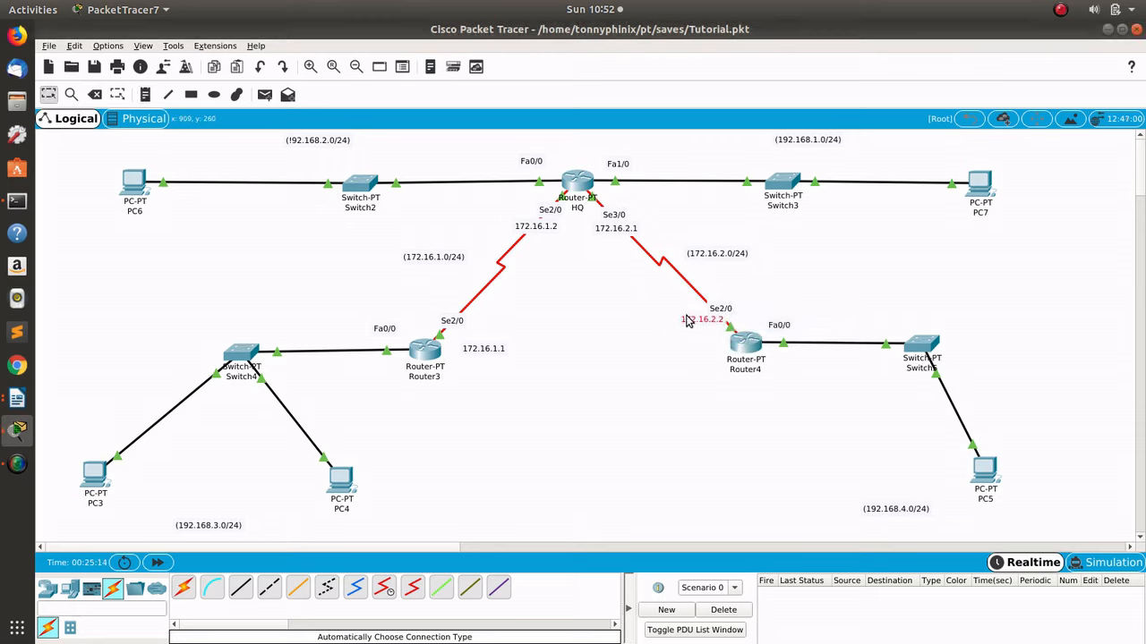
Step: Add a static route on HQ to network 192.168.4.0 with mask 255.255.255.0 and next hop 172.16.2.2
{"action": "left_click", "coordinate": [570, 188]}
{"action": "left_click_drag", "start_coordinate": [562, 128], "coordinate": [223, 107]}
{"action": "left_click", "coordinate": [103, 215]}
{"action": "left_click", "coordinate": [278, 180]}
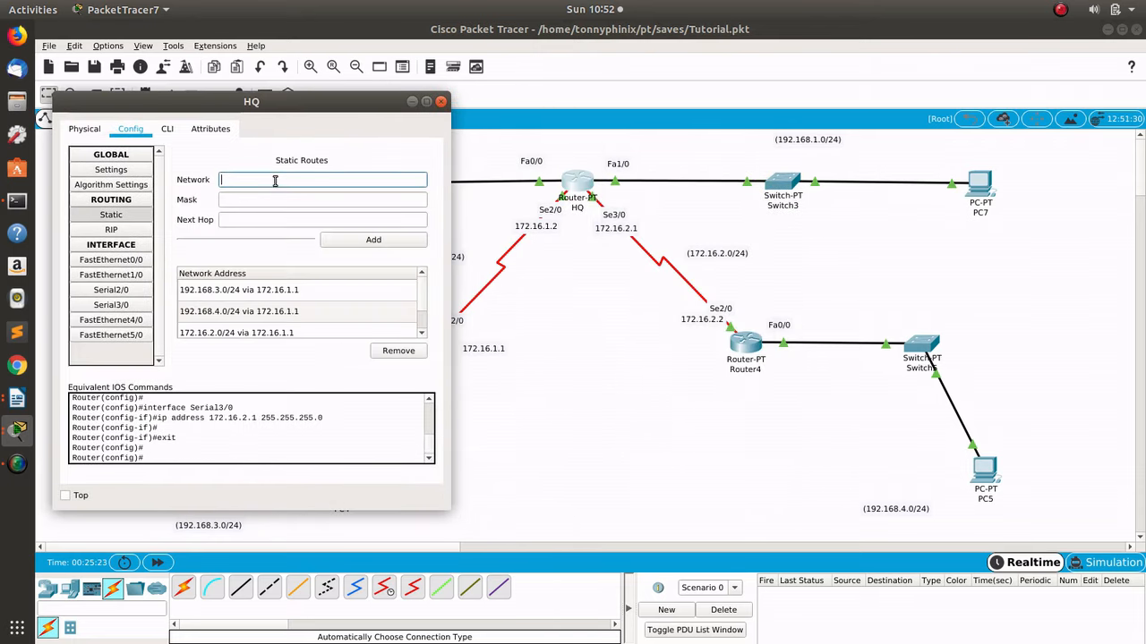
{"action": "type", "text": "192"}
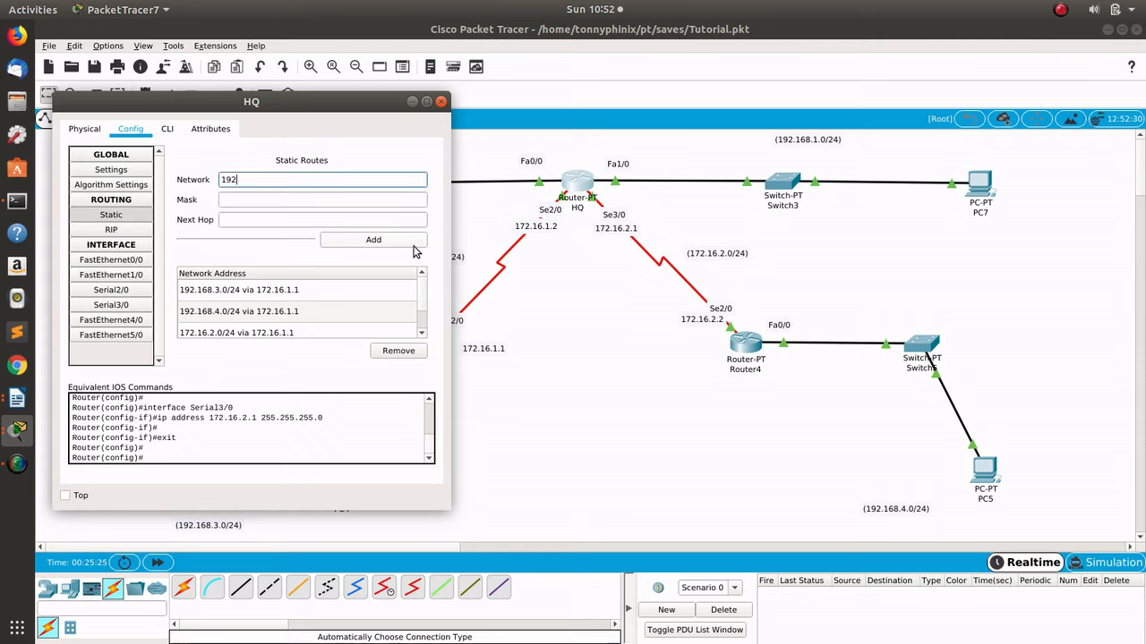
{"action": "type", "text": ".168.4.0"}
{"action": "left_click", "coordinate": [323, 198]}
{"action": "type", "text": "25"}
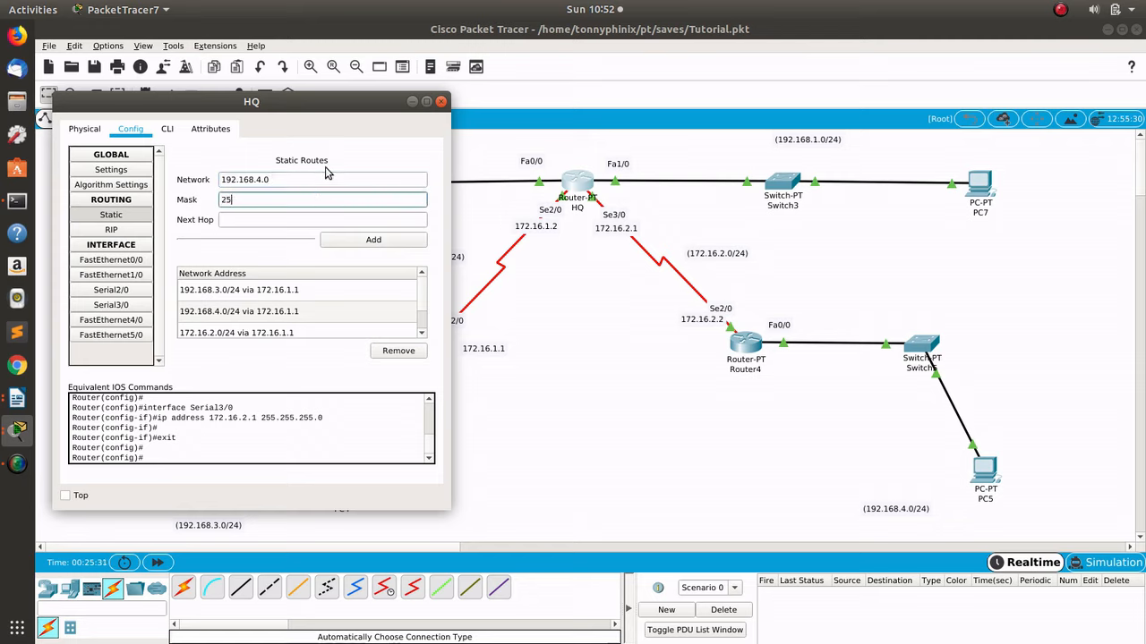
{"action": "type", "text": "5.255.255.0"}
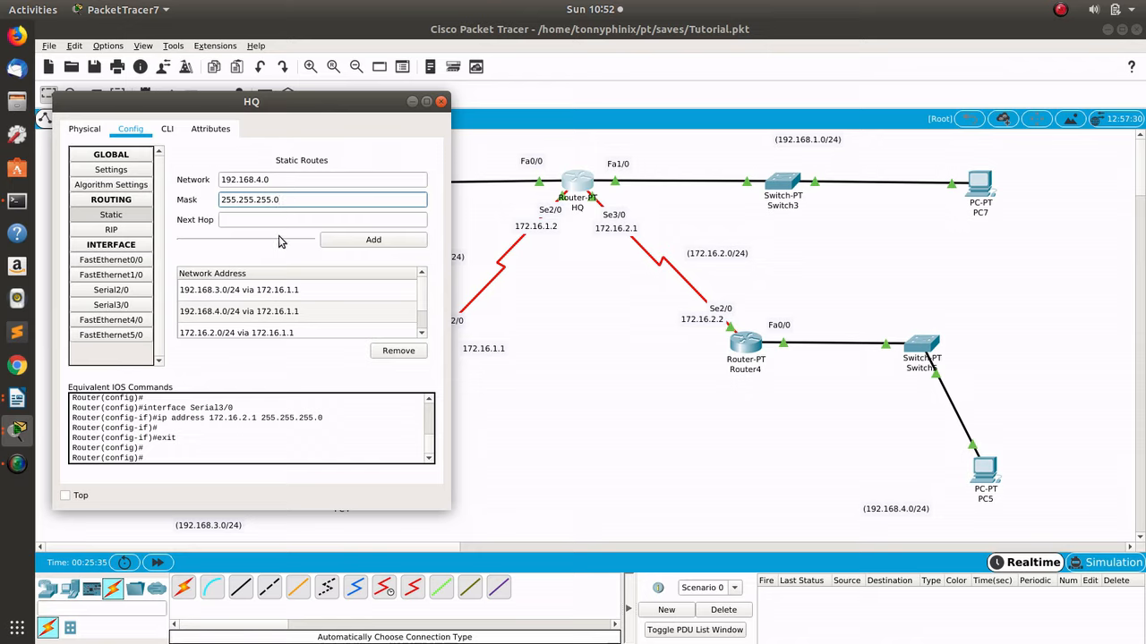
{"action": "left_click", "coordinate": [280, 224]}
{"action": "type", "text": "172.16.2.2"}
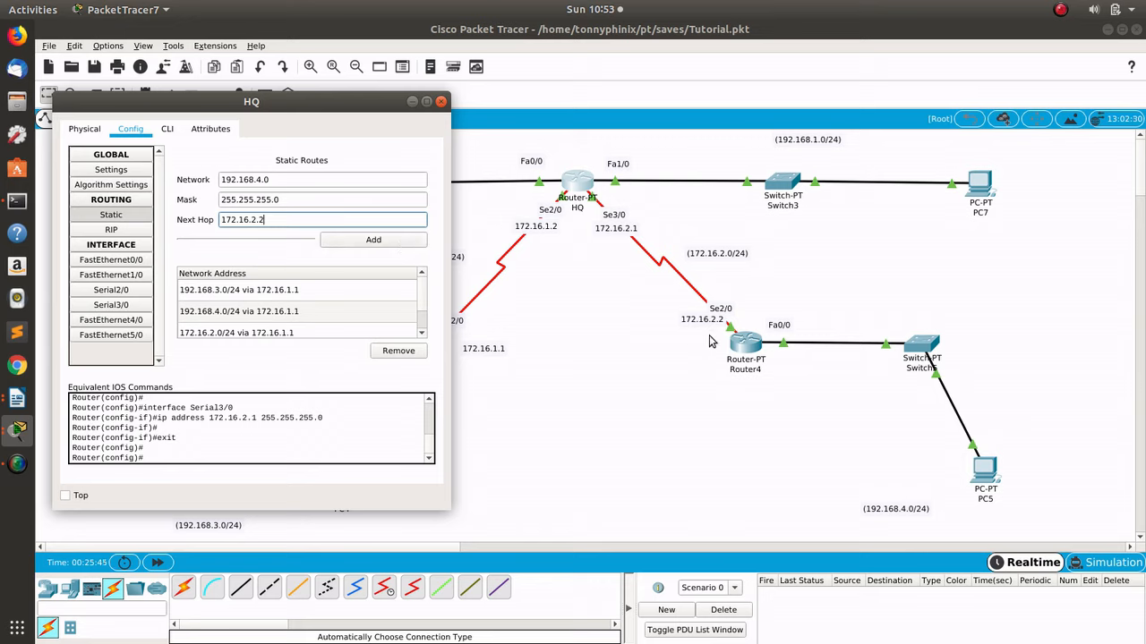
{"action": "left_click", "coordinate": [356, 244]}
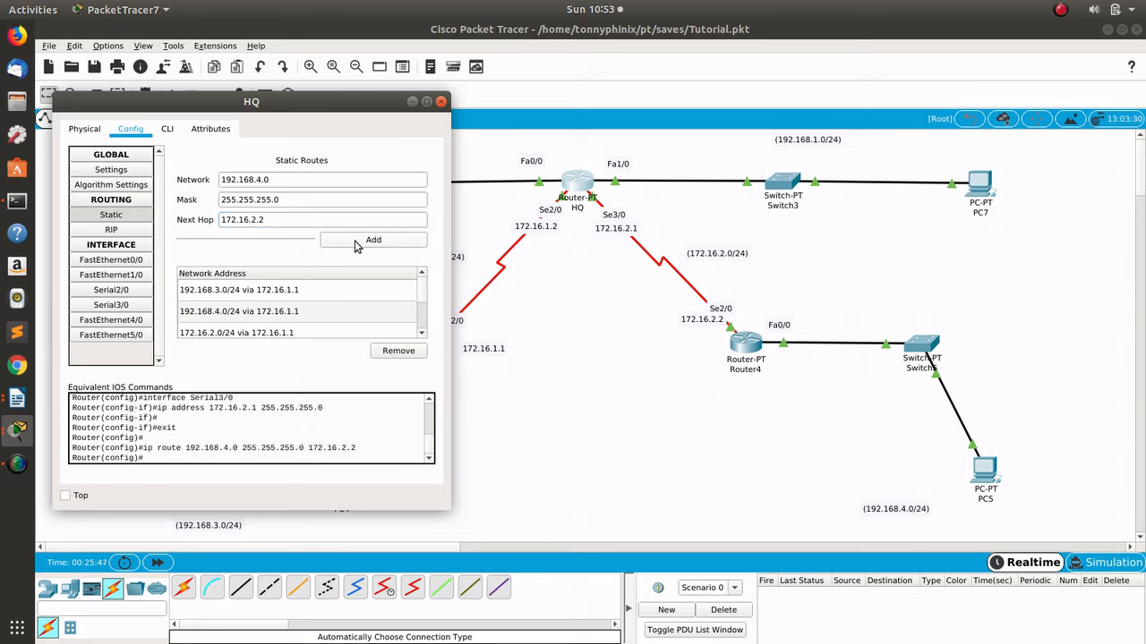
Step: Add a static route on HQ to network 172.16.2.0 with mask 255.255.255.0 and next hop 172.16.2.2
{"action": "left_click_drag", "start_coordinate": [283, 179], "coordinate": [222, 179]}
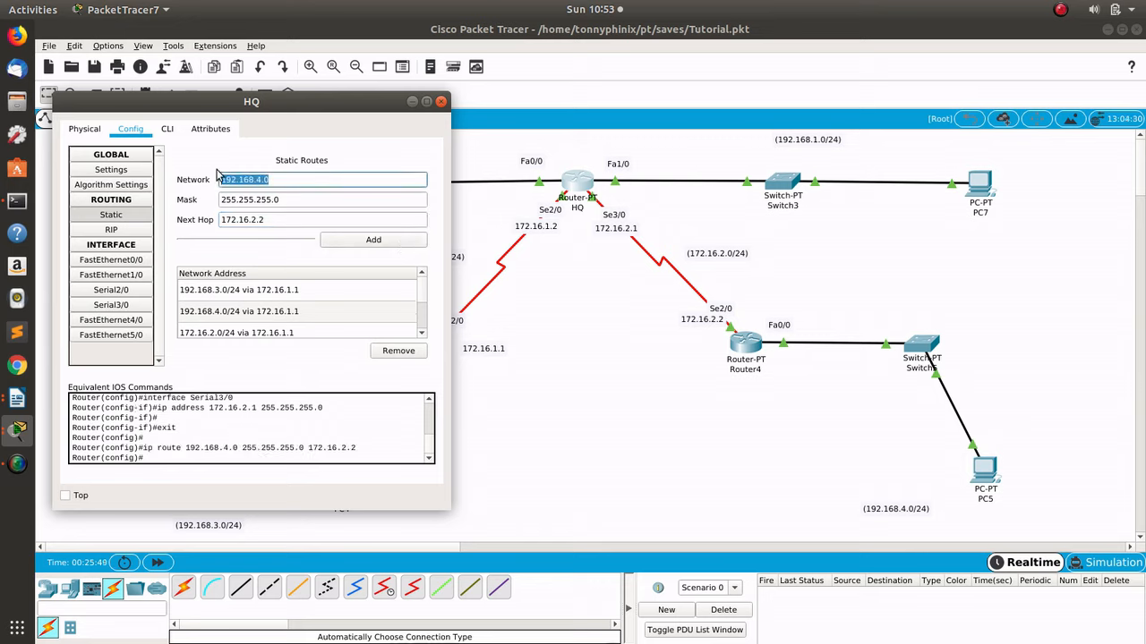
{"action": "type", "text": "172.16.2.0"}
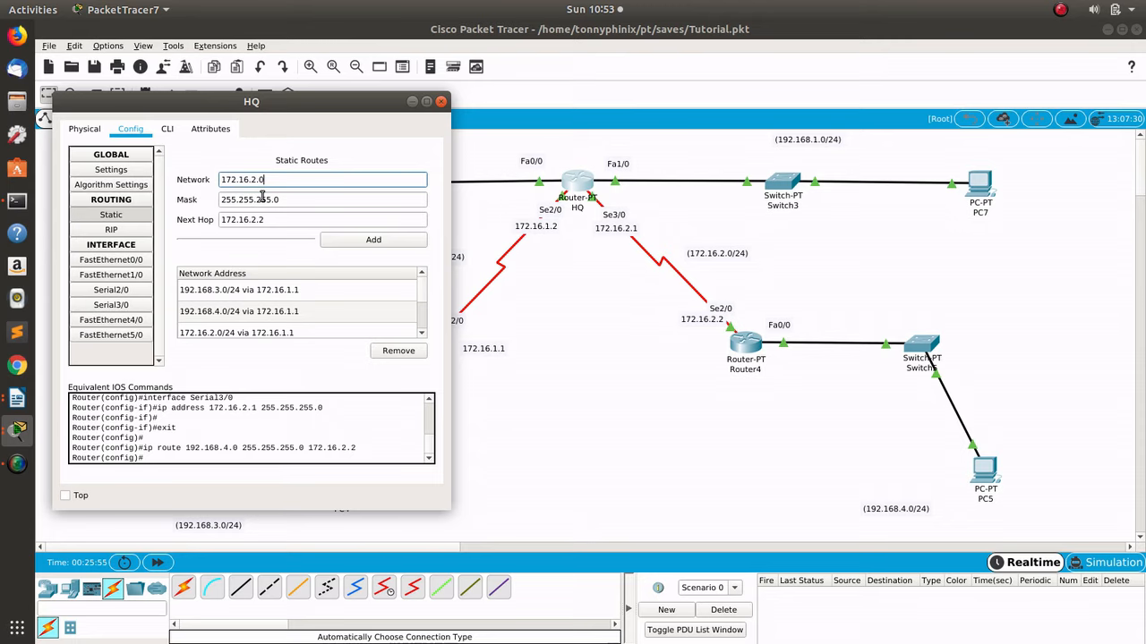
{"action": "left_click", "coordinate": [384, 242]}
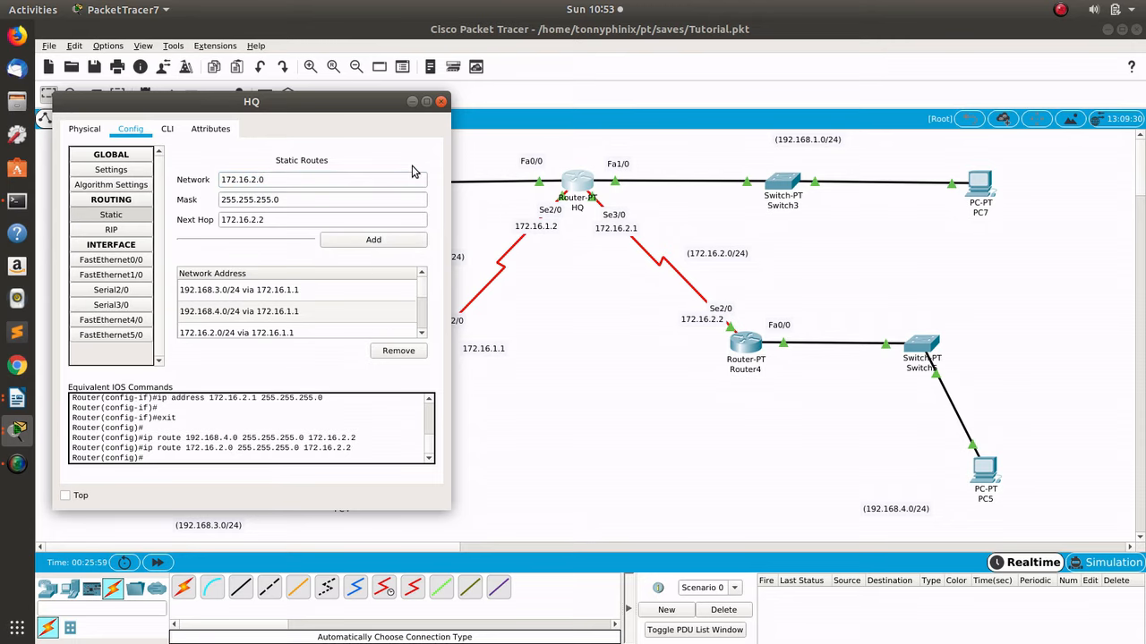
{"action": "left_click", "coordinate": [441, 101]}
Step: Test connectivity with simple PDUs from PC4 to PC5 and from PC4 to PC7
{"action": "left_click", "coordinate": [264, 95]}
{"action": "left_click", "coordinate": [341, 479]}
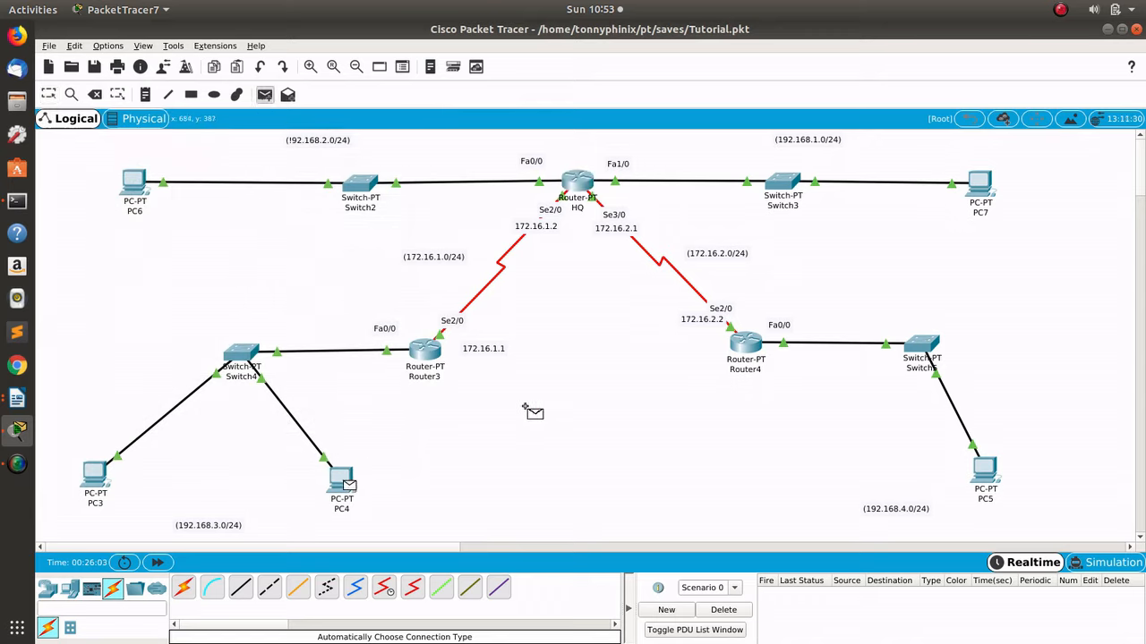
{"action": "left_click", "coordinate": [986, 472]}
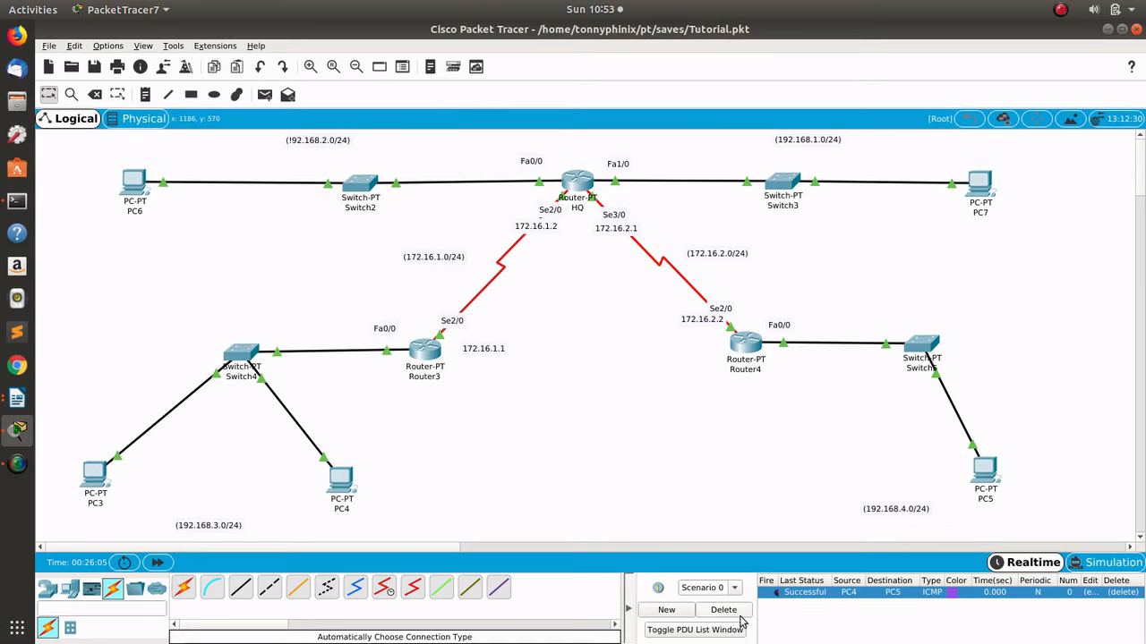
{"action": "left_click", "coordinate": [264, 95]}
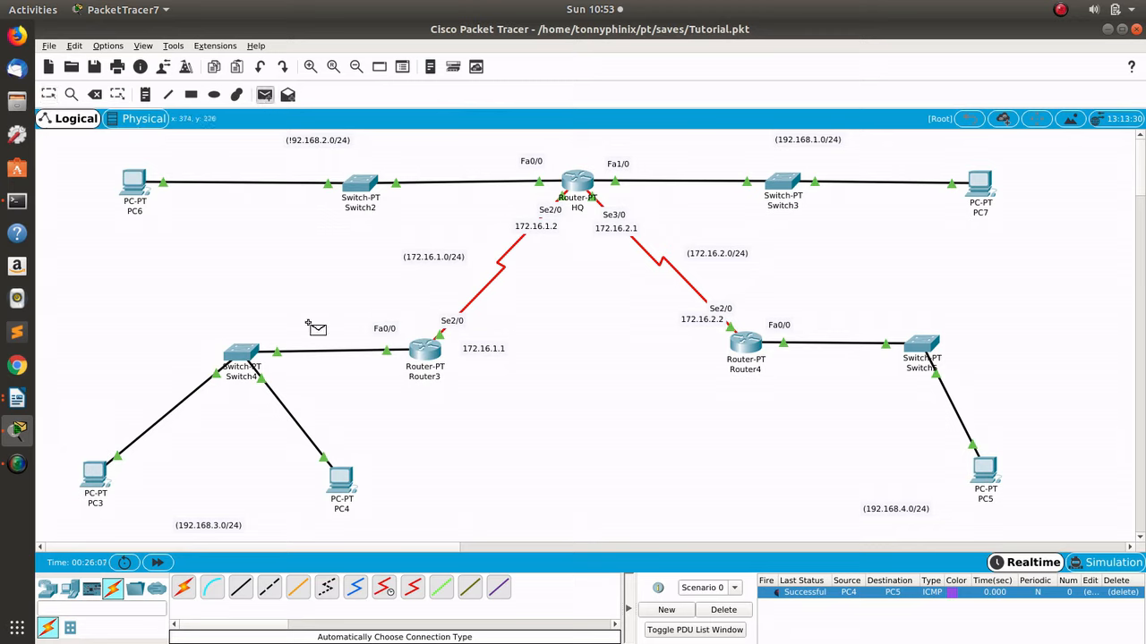
{"action": "left_click", "coordinate": [332, 483]}
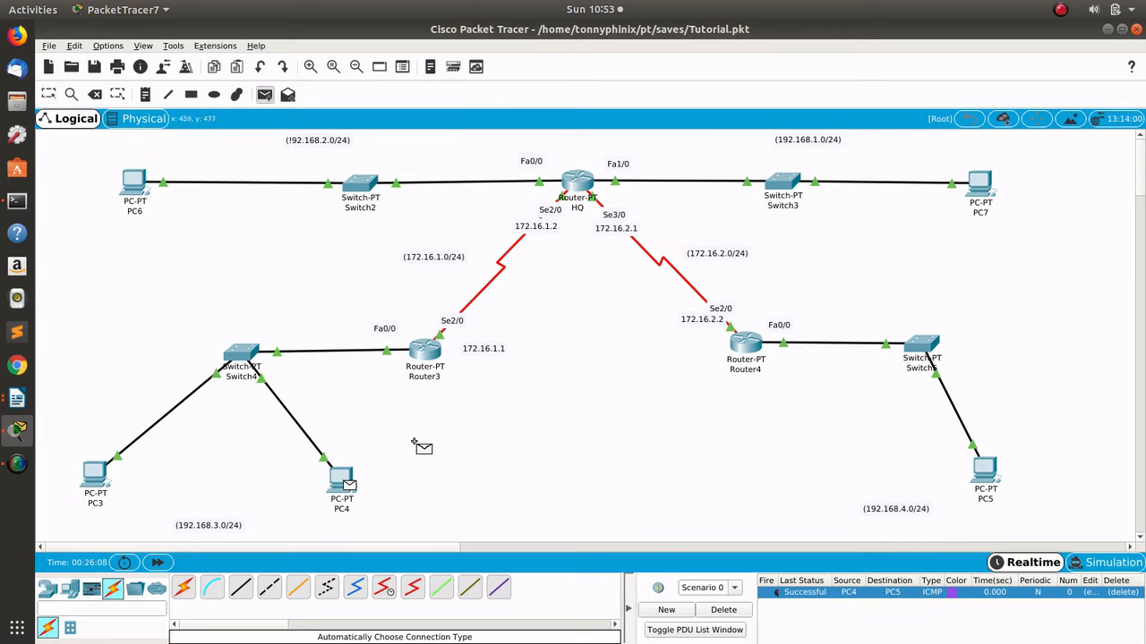
{"action": "left_click", "coordinate": [983, 182]}
Step: Test connectivity with simple PDUs from PC6 to PC3 and from PC6 to PC5
{"action": "left_click", "coordinate": [264, 95]}
{"action": "left_click", "coordinate": [141, 182]}
{"action": "left_click", "coordinate": [94, 474]}
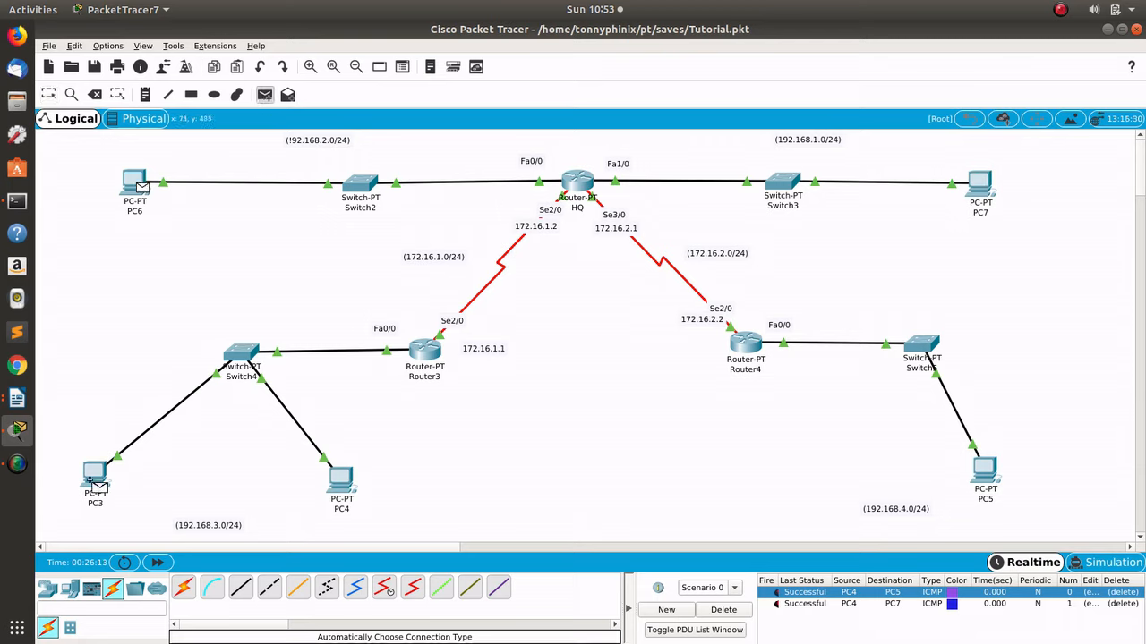
{"action": "left_click", "coordinate": [264, 94]}
{"action": "left_click", "coordinate": [136, 181]}
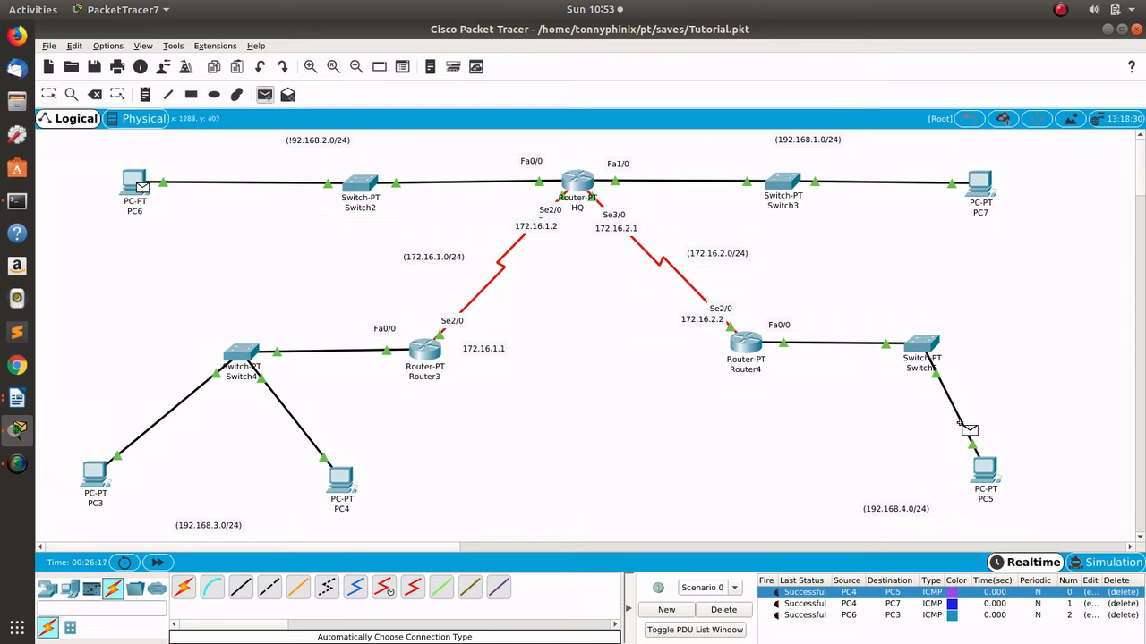
{"action": "left_click", "coordinate": [985, 470]}
Step: Send a simple PDU from PC7 to PC3, and clear the scenario's PDU list
{"action": "left_click", "coordinate": [264, 94]}
{"action": "left_click", "coordinate": [979, 183]}
{"action": "left_click", "coordinate": [94, 474]}
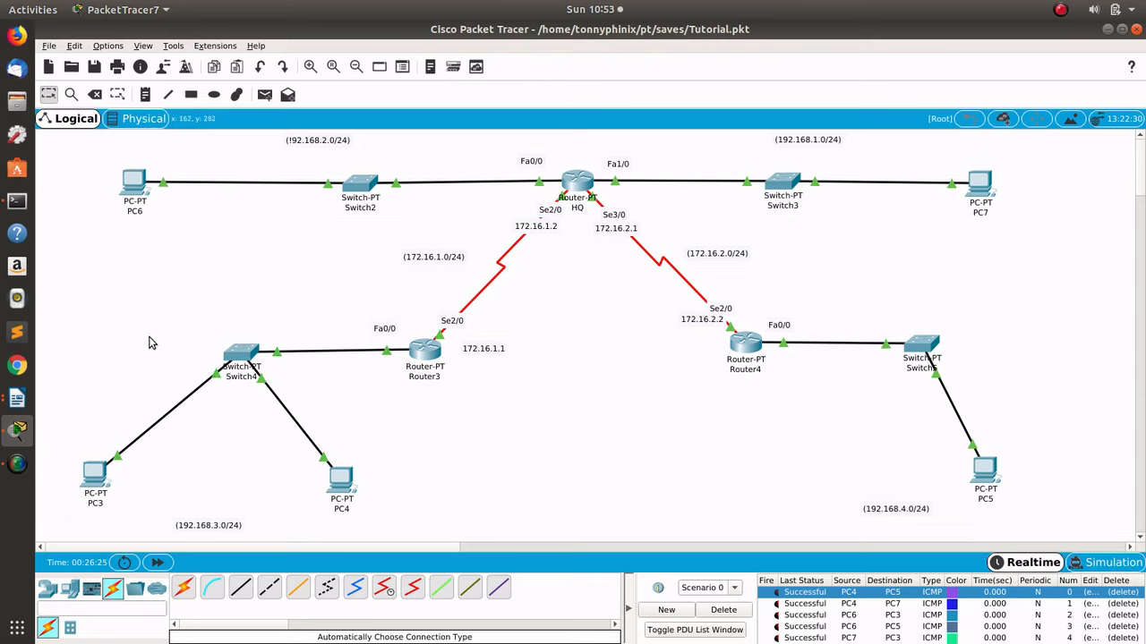
{"action": "left_click", "coordinate": [738, 610]}
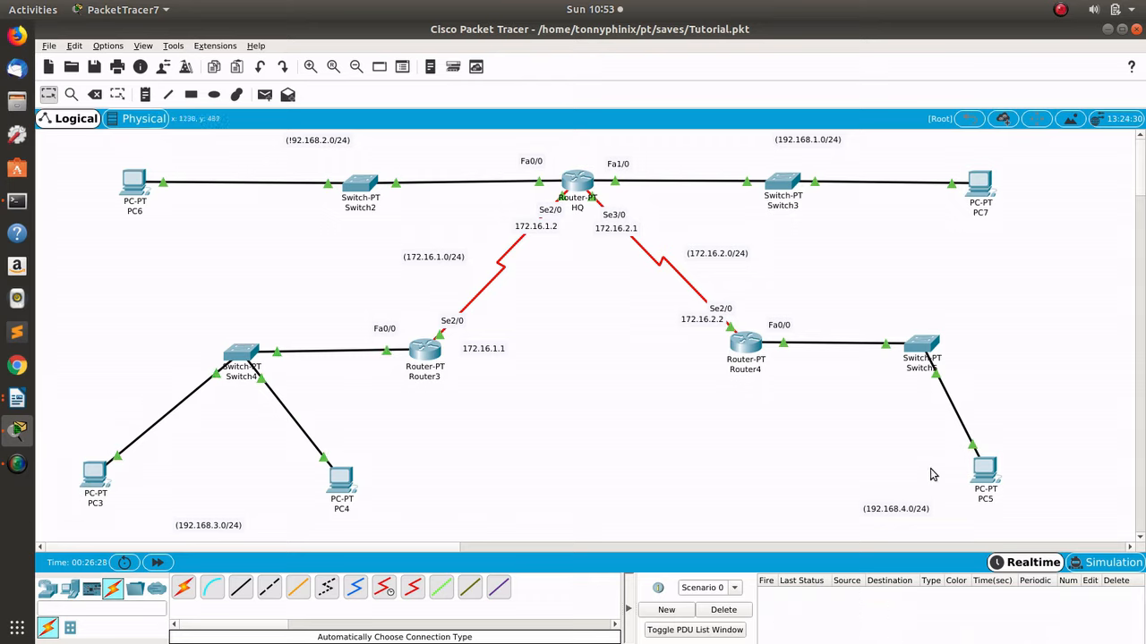
Step: Ping 192.168.1.2 from PC6's command prompt
{"action": "left_click", "coordinate": [134, 183]}
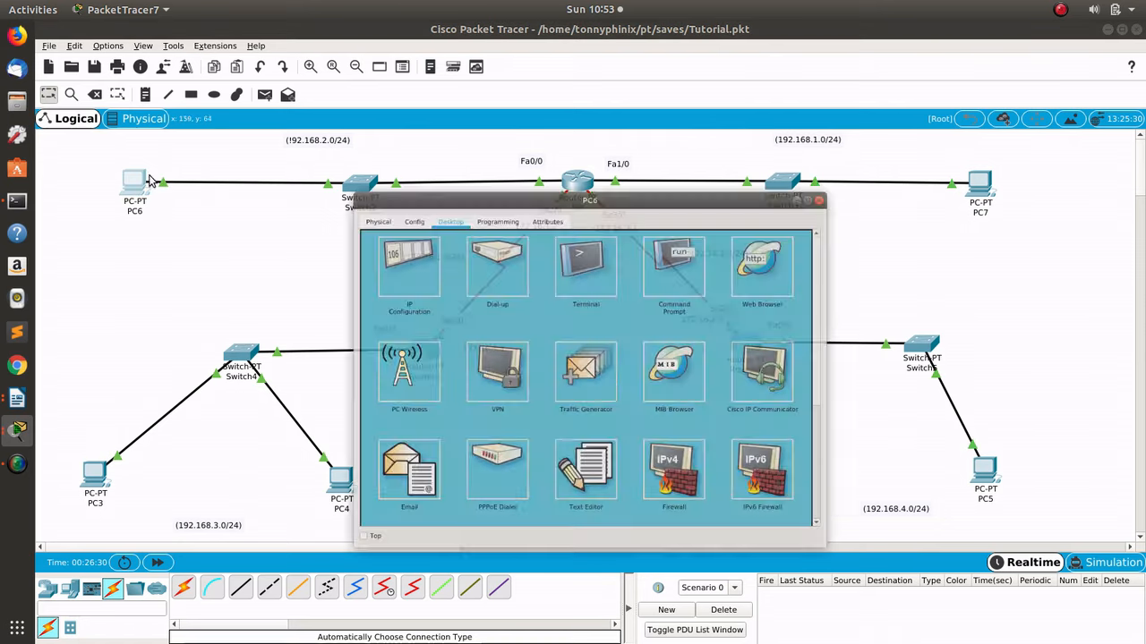
{"action": "left_click_drag", "start_coordinate": [312, 104], "coordinate": [122, 100]}
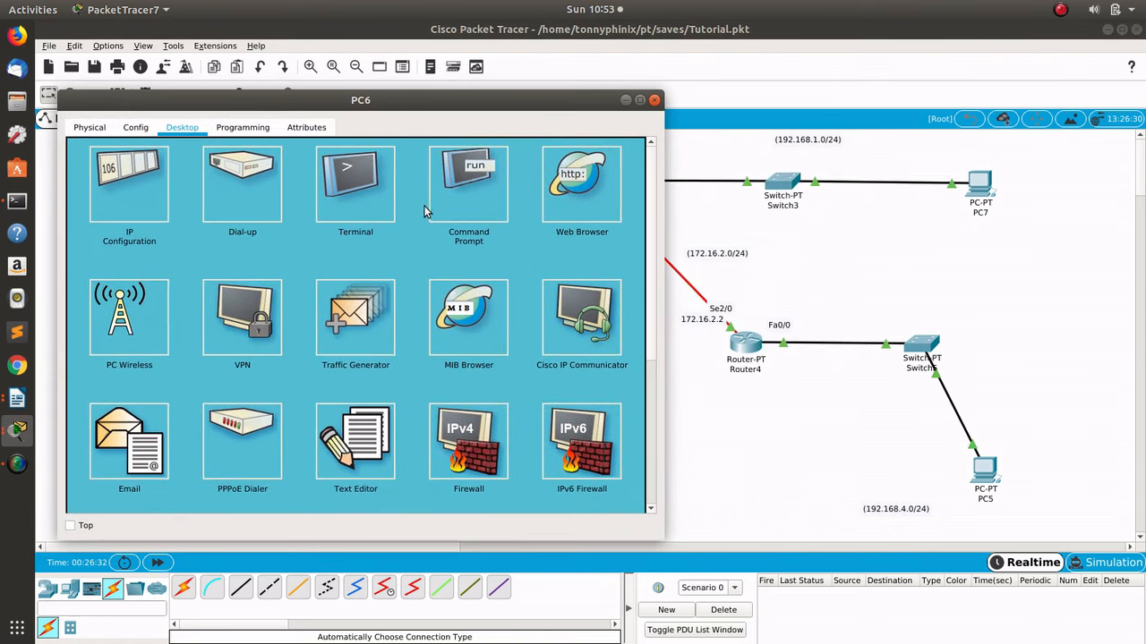
{"action": "left_click", "coordinate": [493, 210]}
{"action": "left_click_drag", "start_coordinate": [362, 98], "coordinate": [405, 363]}
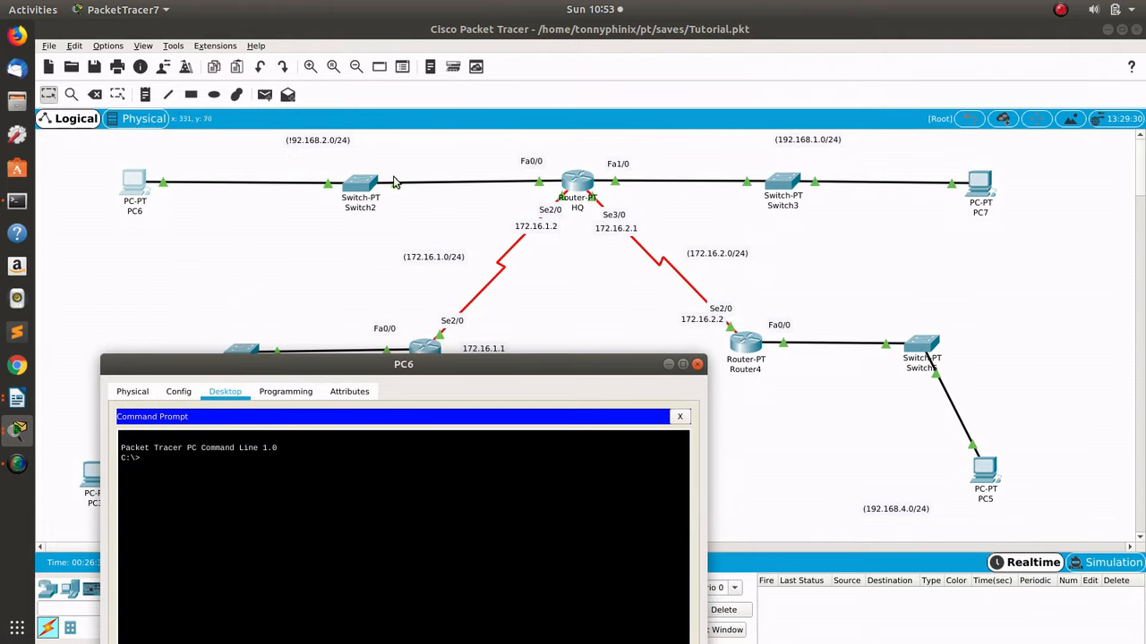
{"action": "type", "text": "ping 192.168.1.2"}
{"action": "key", "text": "Return"}
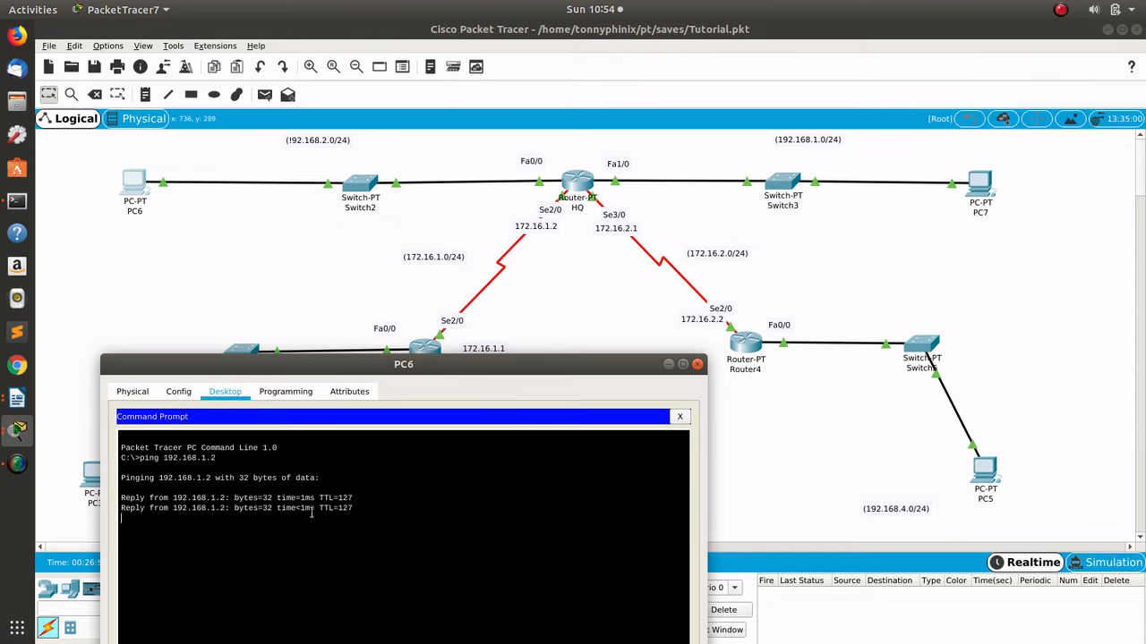
{"action": "left_click", "coordinate": [698, 364]}
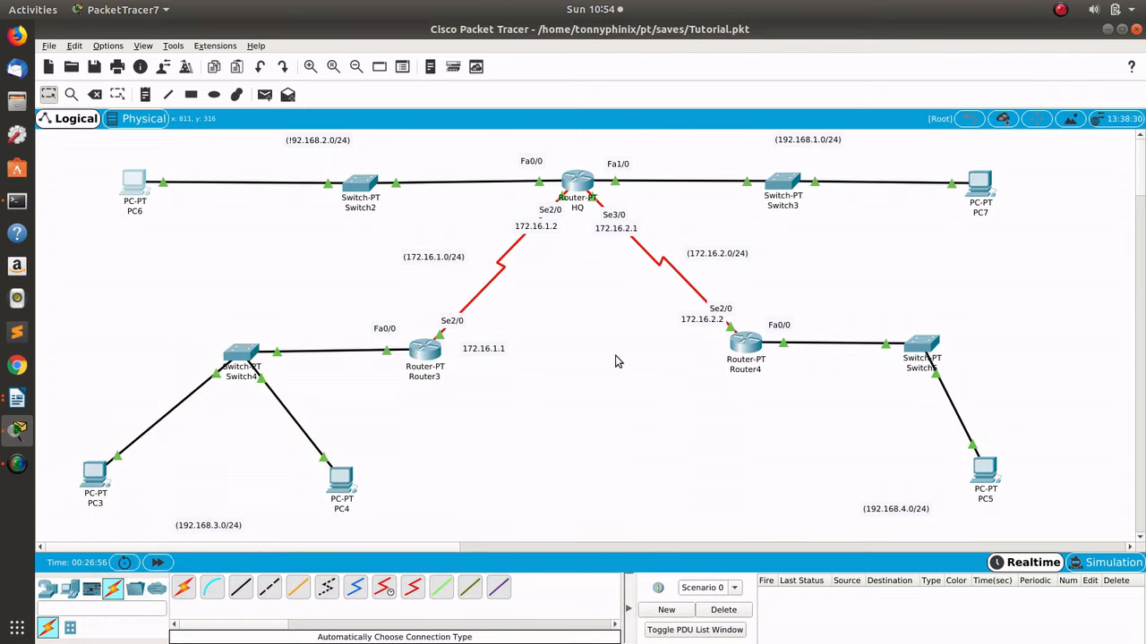
Step: Test connectivity with simple PDUs from PC6 to PC5 and from PC7 to PC4
{"action": "left_click", "coordinate": [264, 94]}
{"action": "left_click", "coordinate": [133, 182]}
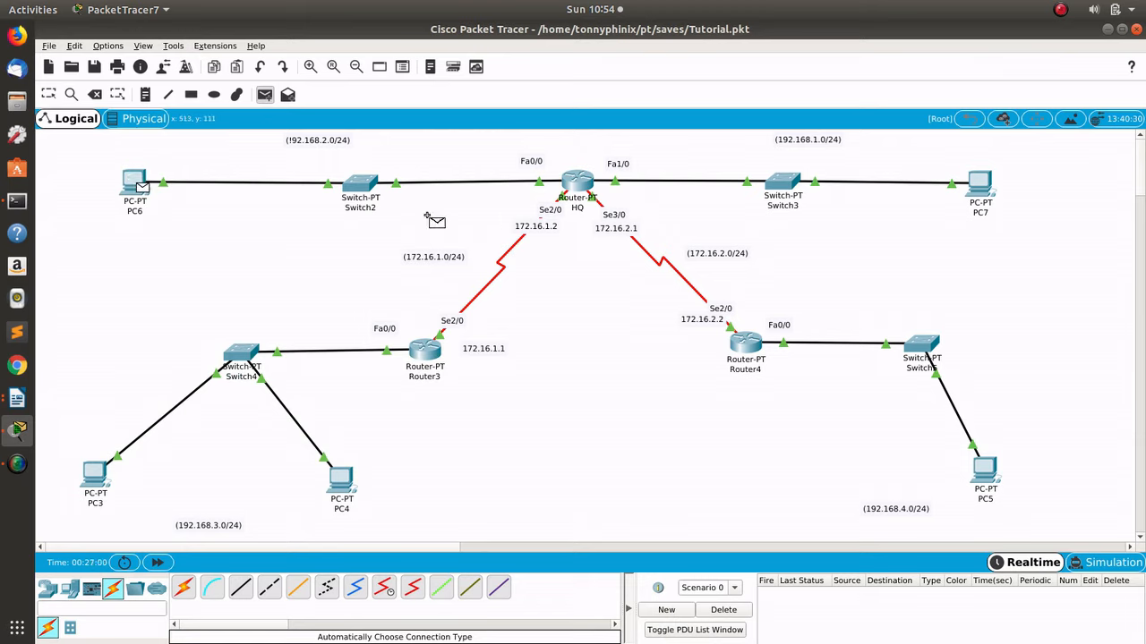
{"action": "left_click", "coordinate": [979, 472]}
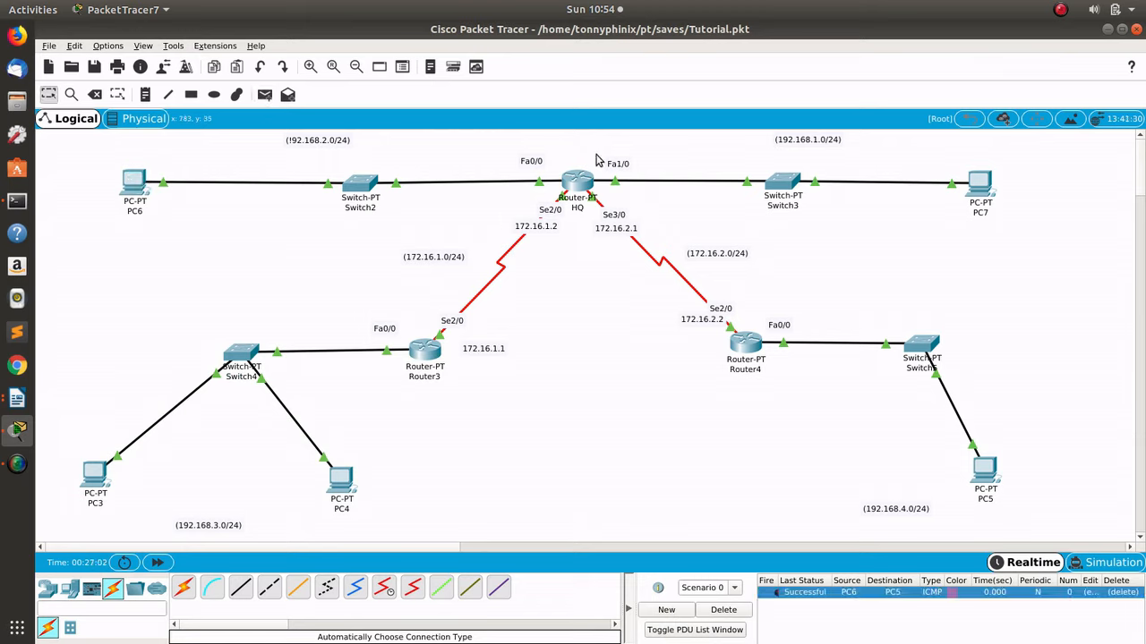
{"action": "left_click", "coordinate": [265, 94]}
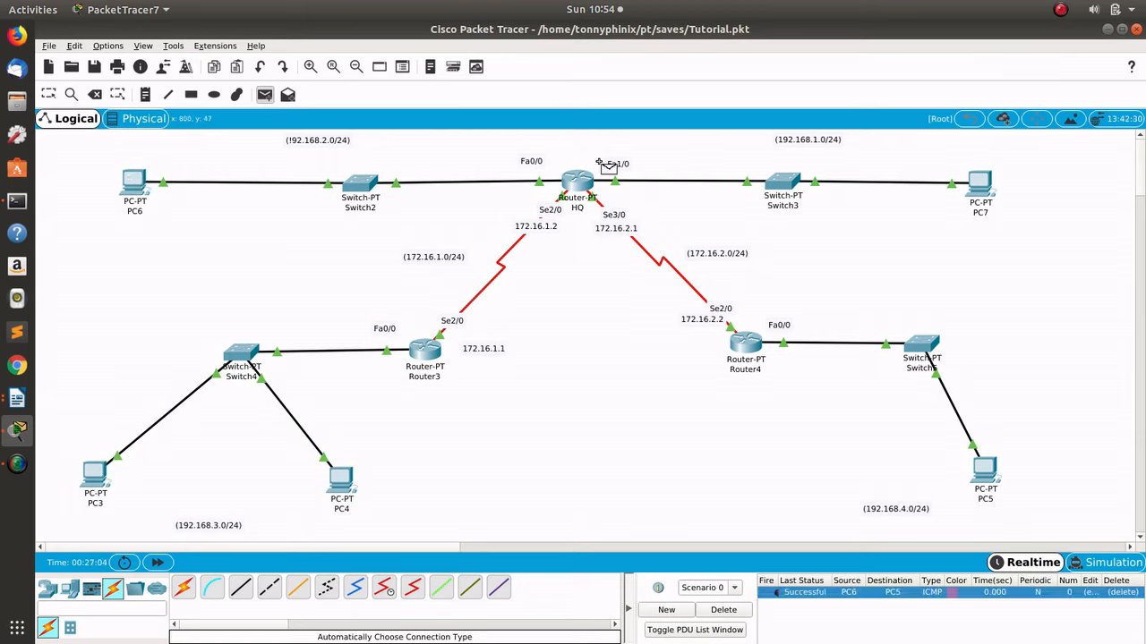
{"action": "left_click", "coordinate": [980, 190]}
{"action": "left_click", "coordinate": [338, 479]}
Step: Send a simple PDU from PC7 to PC5 twice to test that path
{"action": "left_click", "coordinate": [264, 94]}
{"action": "left_click", "coordinate": [980, 184]}
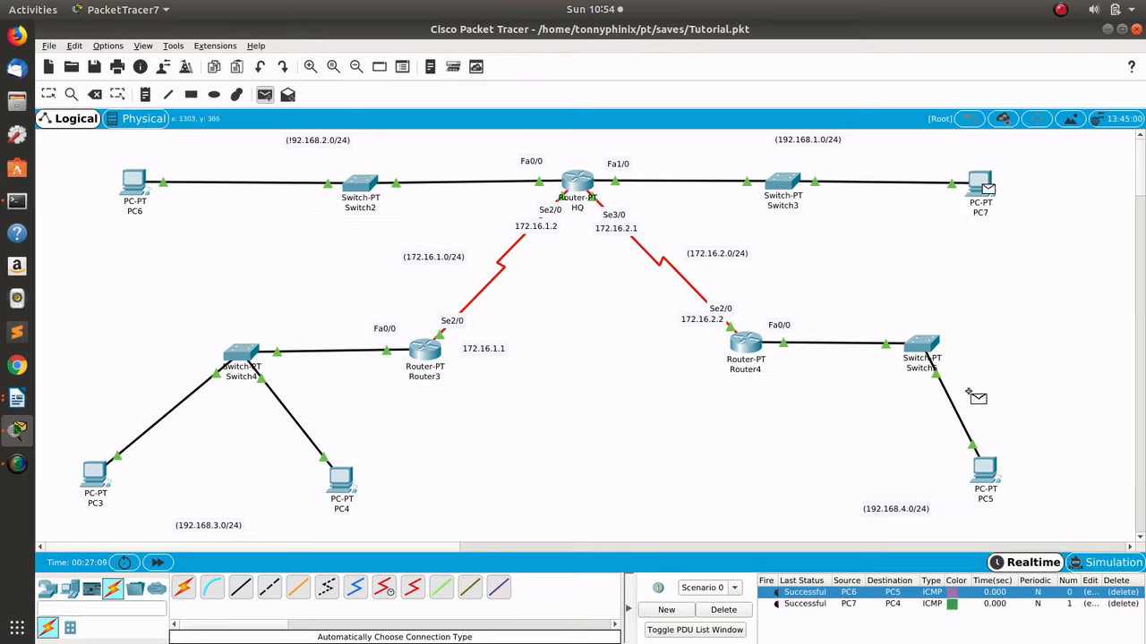
{"action": "left_click", "coordinate": [985, 483]}
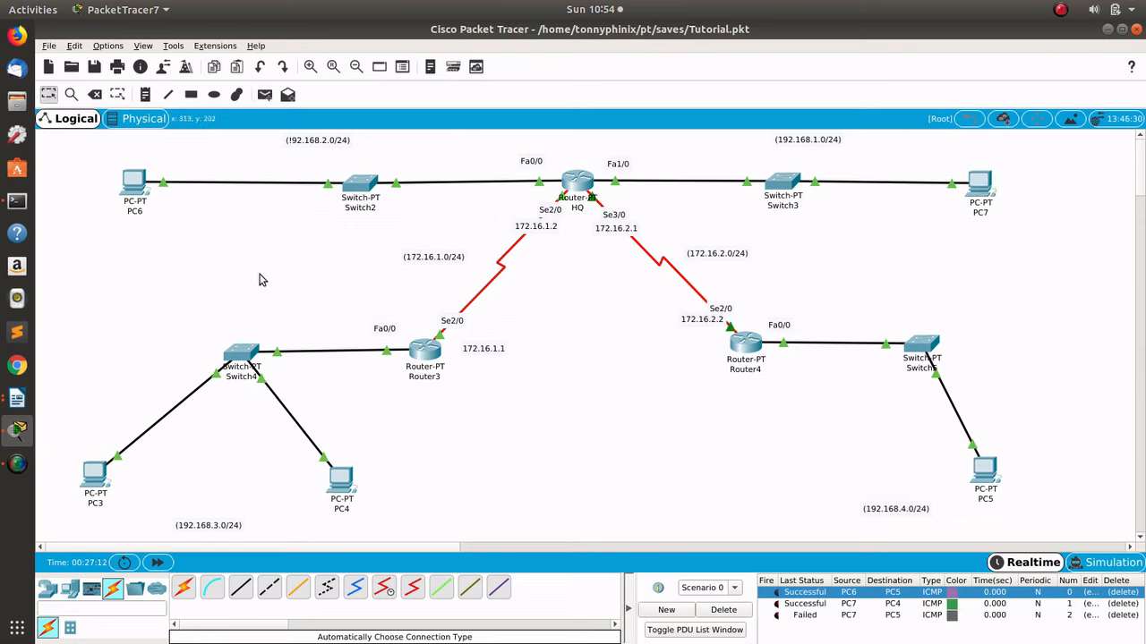
{"action": "left_click", "coordinate": [264, 94]}
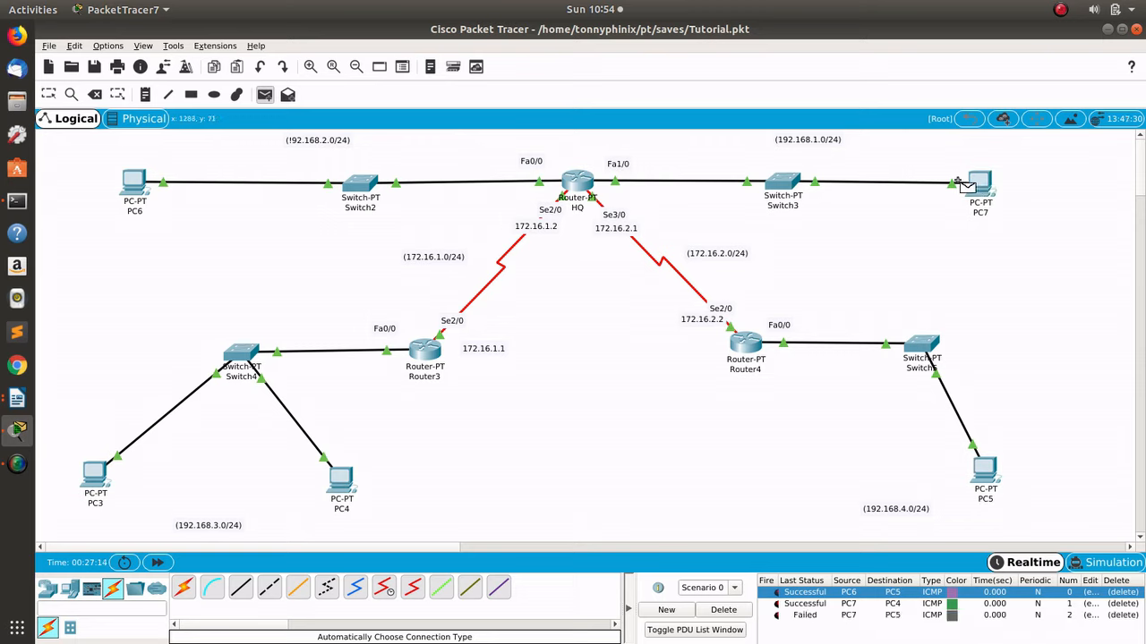
{"action": "left_click", "coordinate": [980, 184]}
{"action": "left_click", "coordinate": [985, 480]}
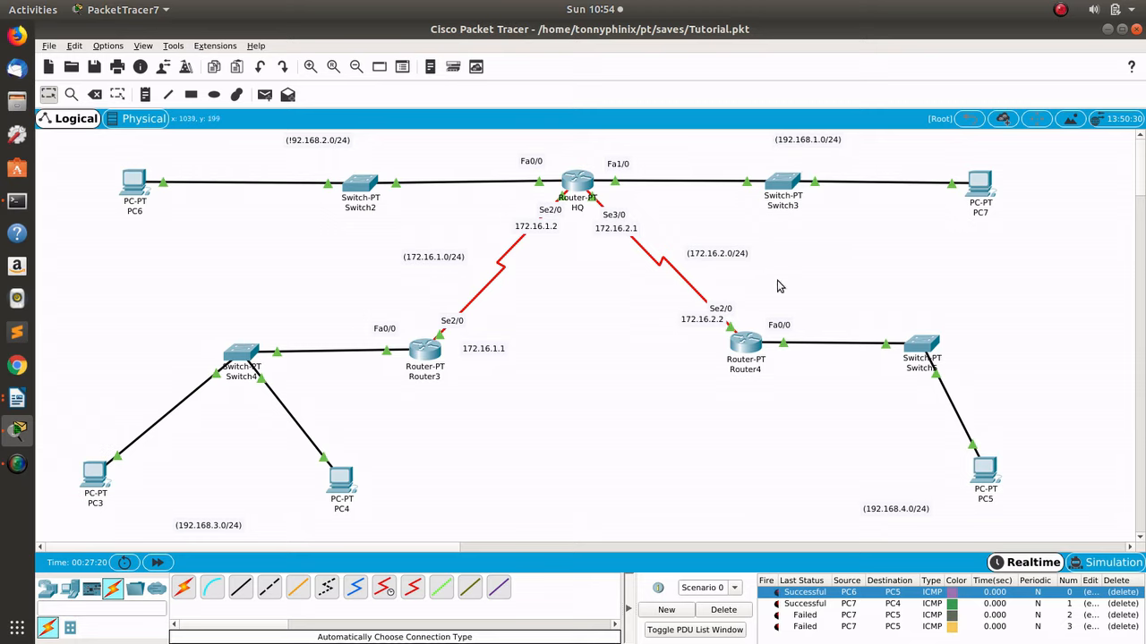
Step: Add a static route on Router4 to network 192.168.1.0 with mask 255.255.255.0 and next hop 172.16.2.1
{"action": "left_click", "coordinate": [746, 346]}
{"action": "left_click_drag", "start_coordinate": [576, 123], "coordinate": [327, 170]}
{"action": "left_click", "coordinate": [205, 283]}
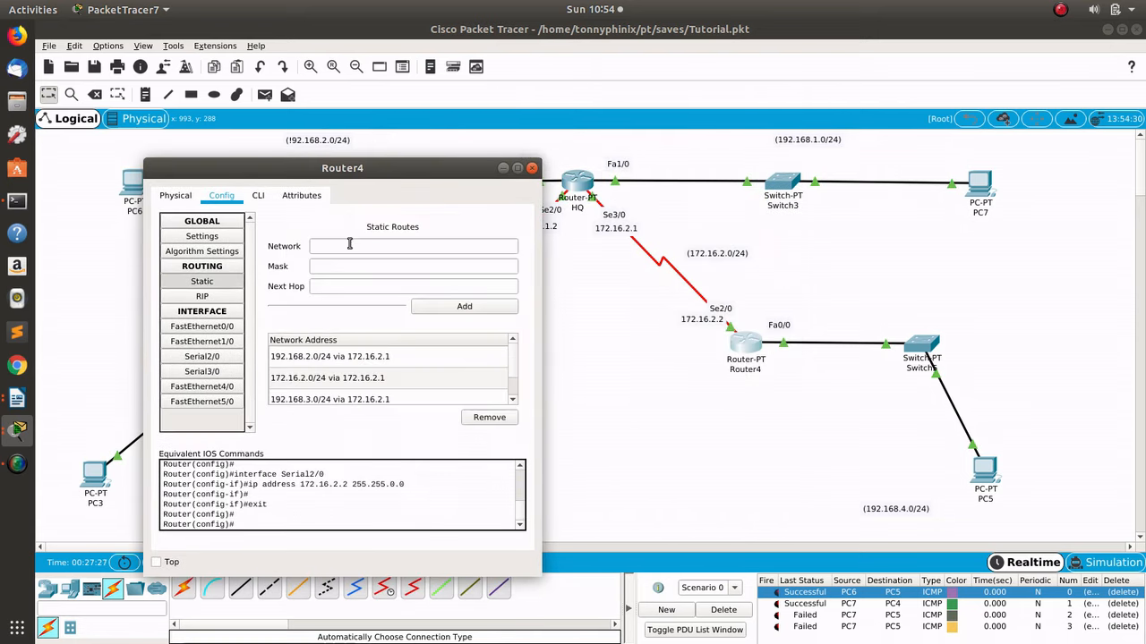
{"action": "type", "text": "192.168.1.0"}
{"action": "left_click", "coordinate": [491, 265]}
{"action": "type", "text": "255"}
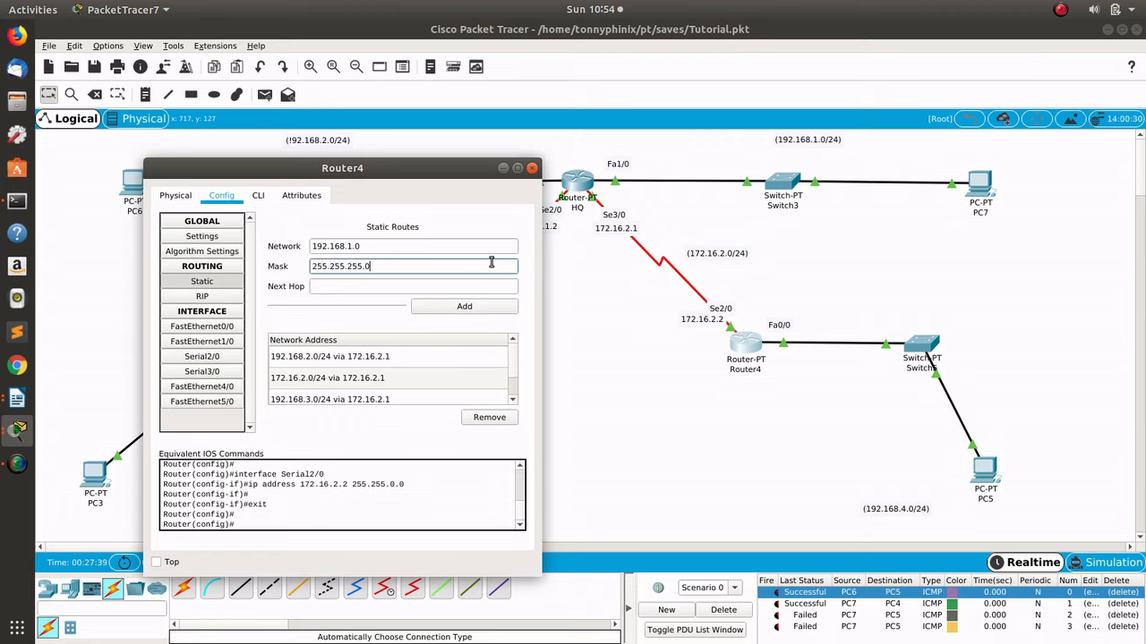
{"action": "left_click", "coordinate": [464, 287]}
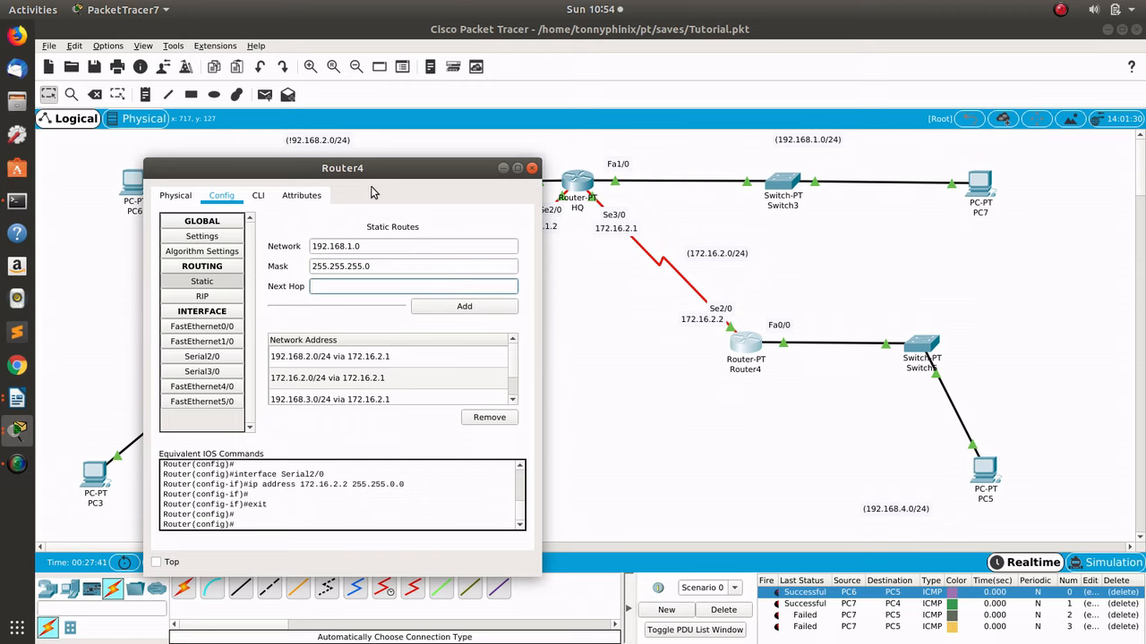
{"action": "left_click_drag", "start_coordinate": [372, 169], "coordinate": [354, 145]}
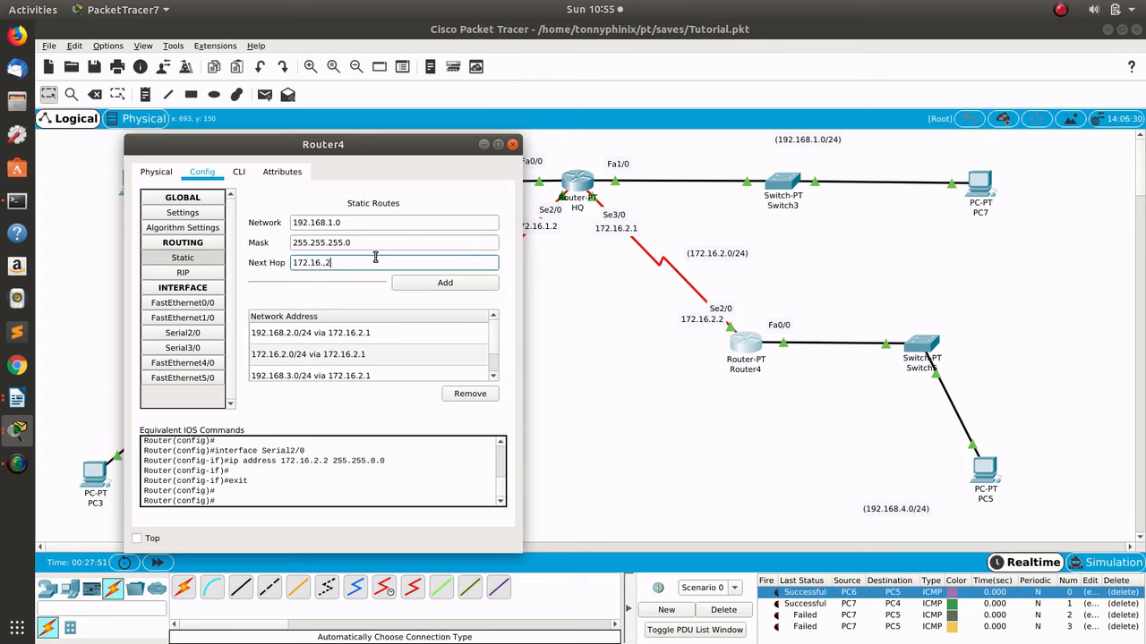
{"action": "type", "text": "2"}
{"action": "left_click", "coordinate": [413, 283]}
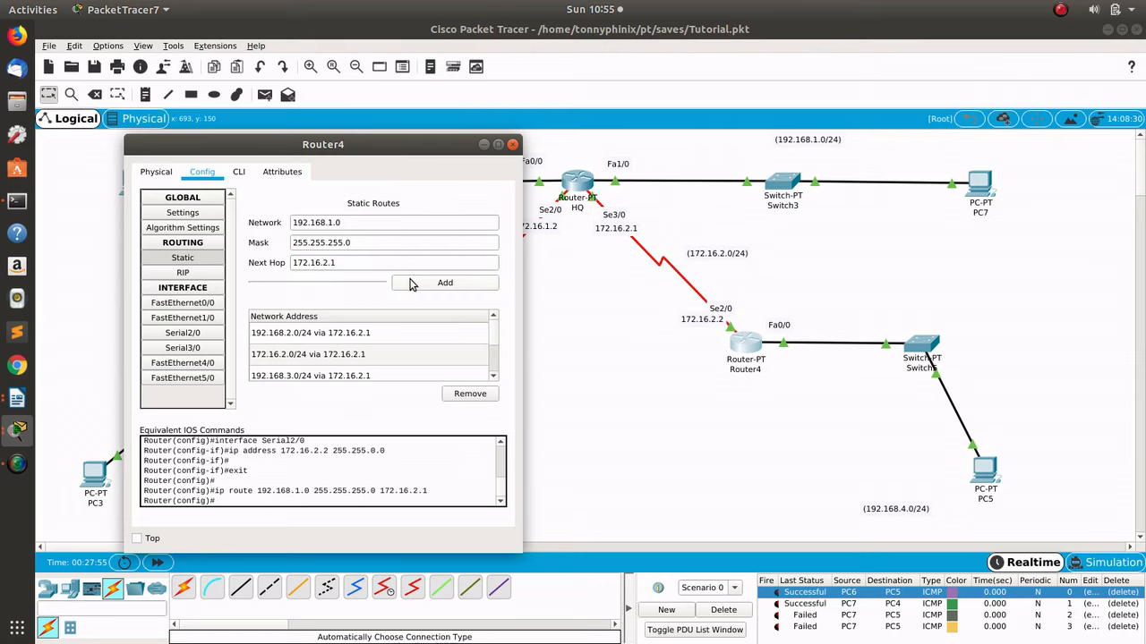
{"action": "left_click", "coordinate": [512, 145]}
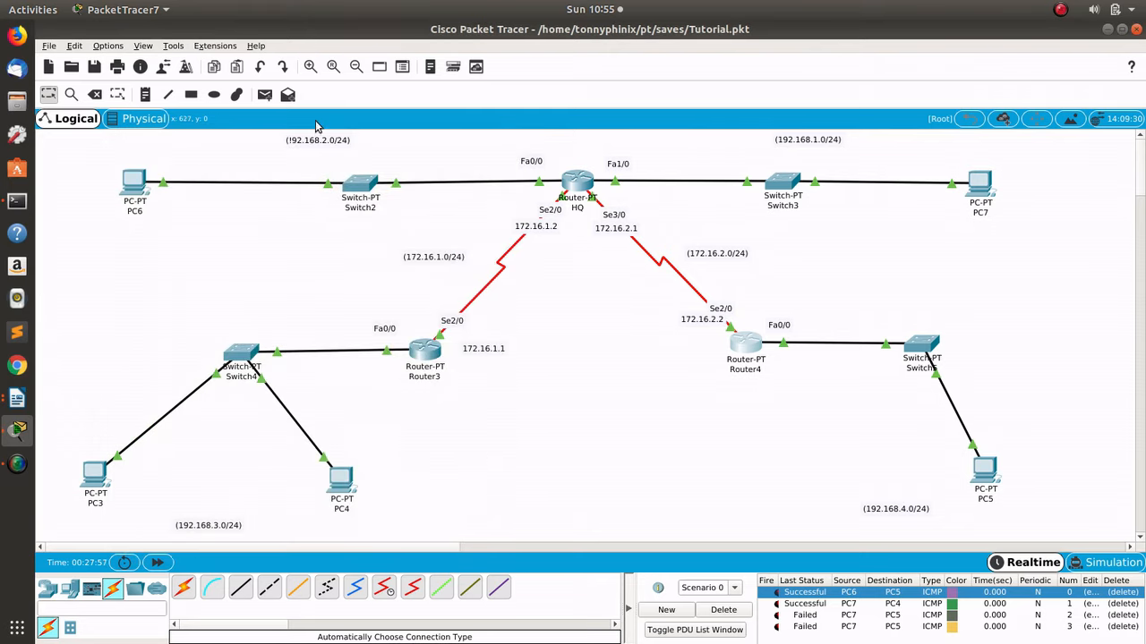
Step: Send a simple PDU from PC5 to PC7, and clear the scenario's PDU list
{"action": "left_click", "coordinate": [264, 93]}
{"action": "left_click", "coordinate": [982, 472]}
{"action": "left_click", "coordinate": [978, 185]}
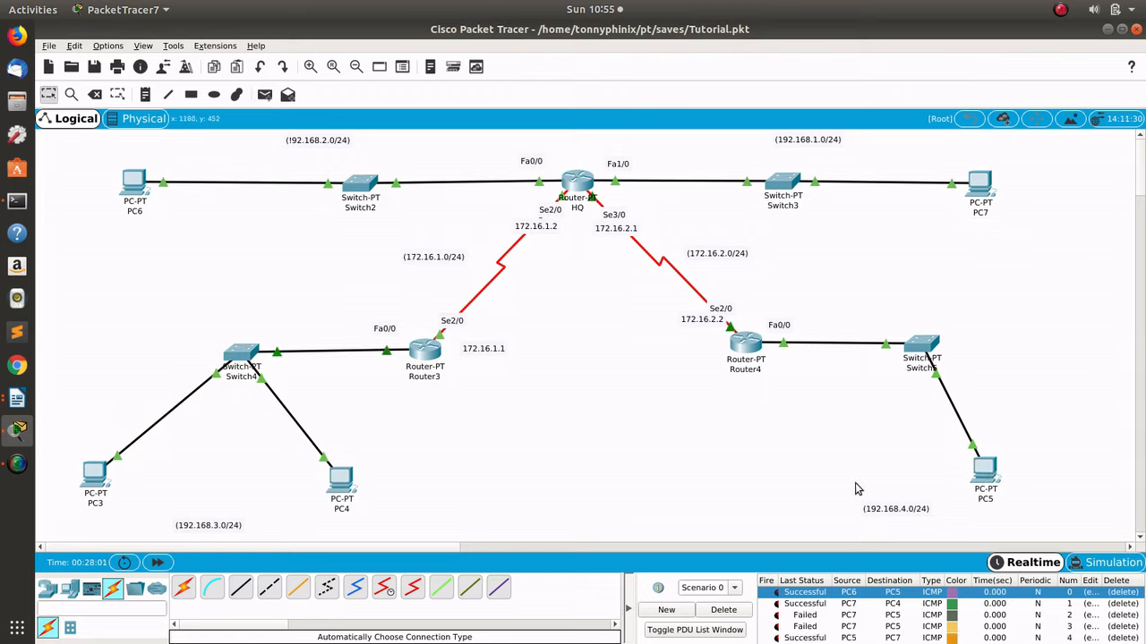
{"action": "left_click", "coordinate": [746, 609]}
Step: Test connectivity with simple PDUs from PC7 to PC5 and from PC6 to PC3
{"action": "left_click", "coordinate": [259, 98]}
{"action": "left_click", "coordinate": [980, 185]}
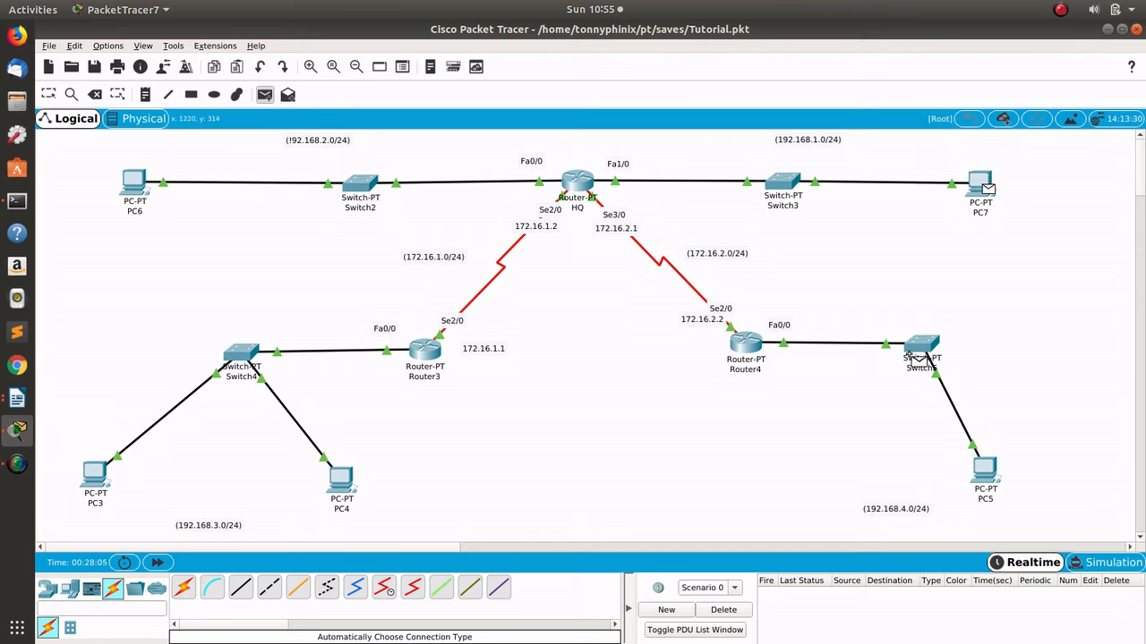
{"action": "left_click", "coordinate": [985, 473]}
{"action": "left_click", "coordinate": [264, 95]}
{"action": "left_click", "coordinate": [138, 187]}
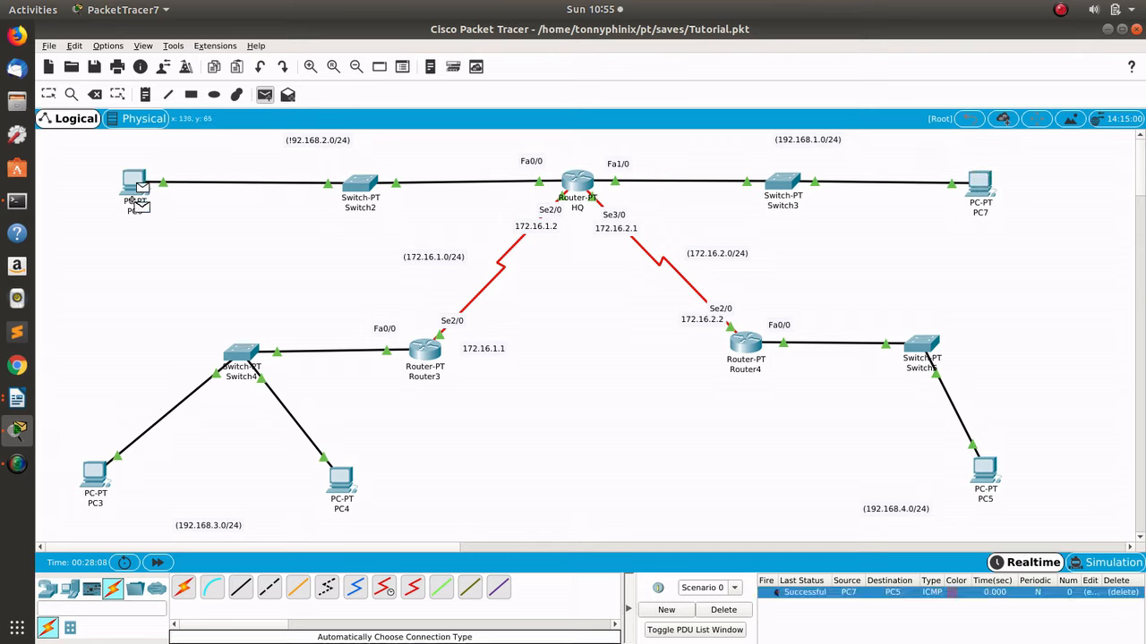
{"action": "left_click", "coordinate": [94, 475]}
Step: Send simple PDUs from PC6 to PC7 and from HQ to PC4, and clear the scenario's PDU list
{"action": "left_click", "coordinate": [264, 95]}
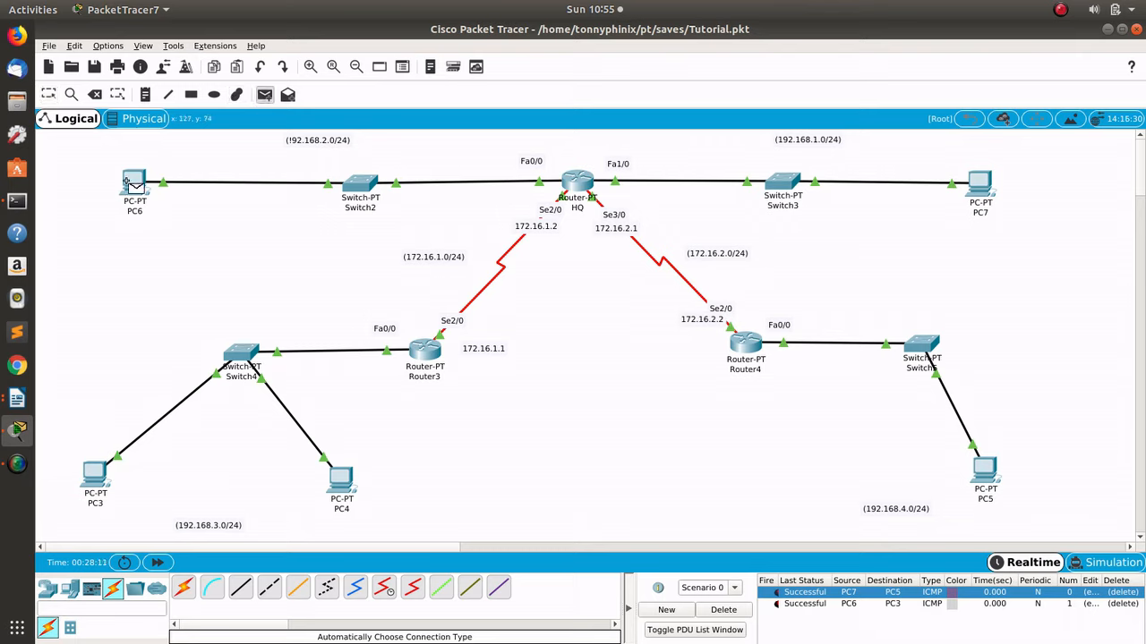
{"action": "left_click", "coordinate": [137, 185]}
{"action": "left_click", "coordinate": [984, 185]}
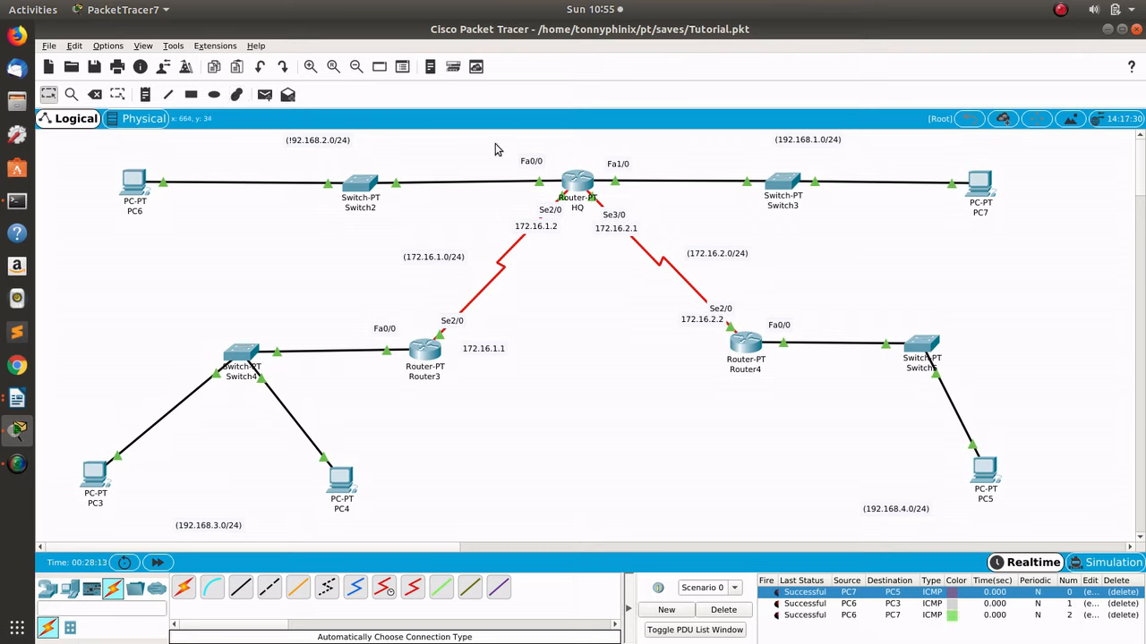
{"action": "left_click", "coordinate": [264, 95]}
{"action": "left_click", "coordinate": [587, 188]}
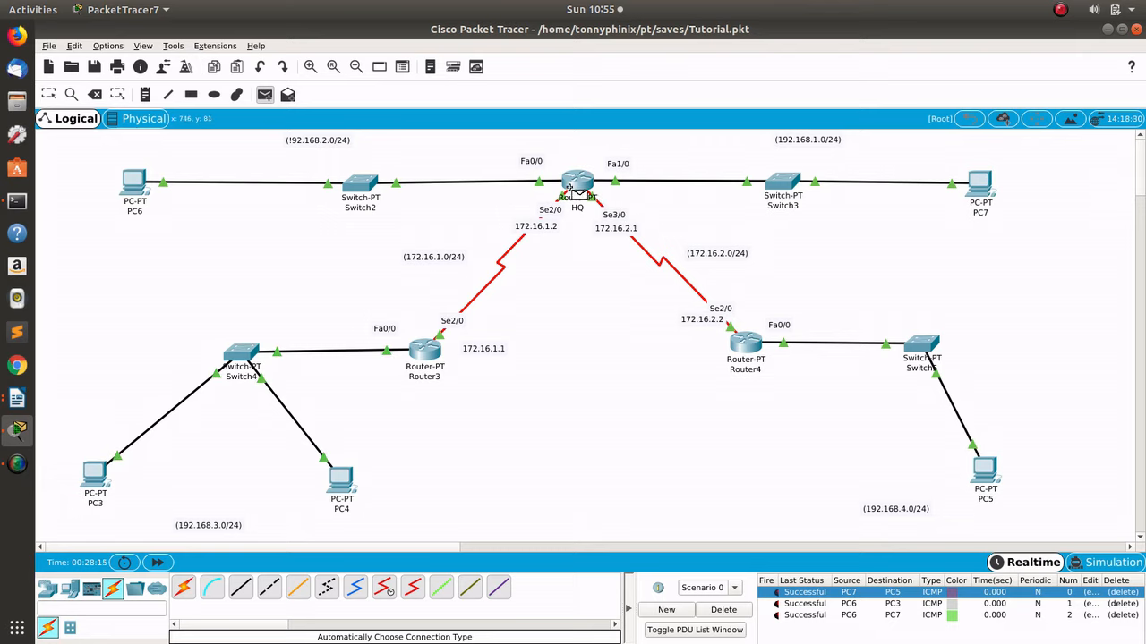
{"action": "left_click", "coordinate": [349, 480]}
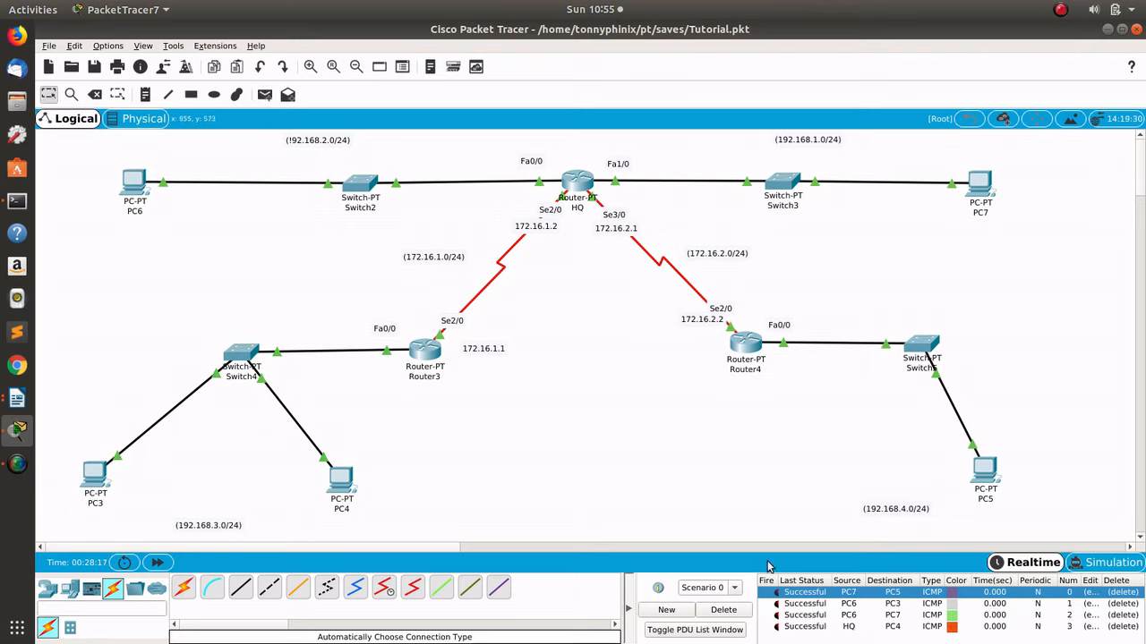
{"action": "left_click", "coordinate": [741, 614]}
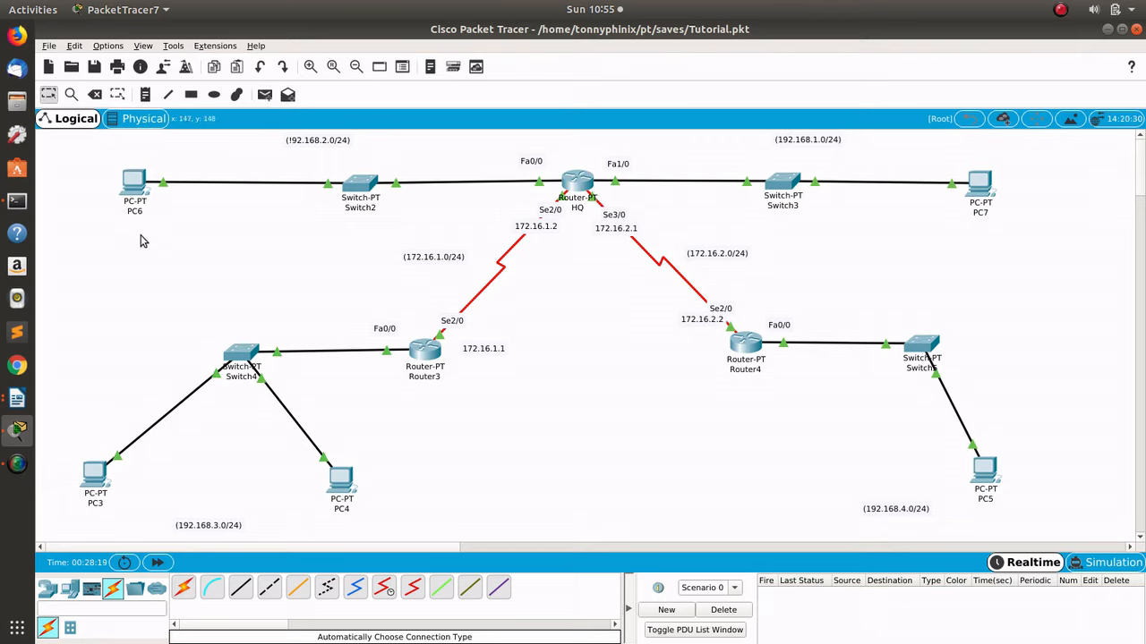
{"action": "left_click", "coordinate": [17, 398]}
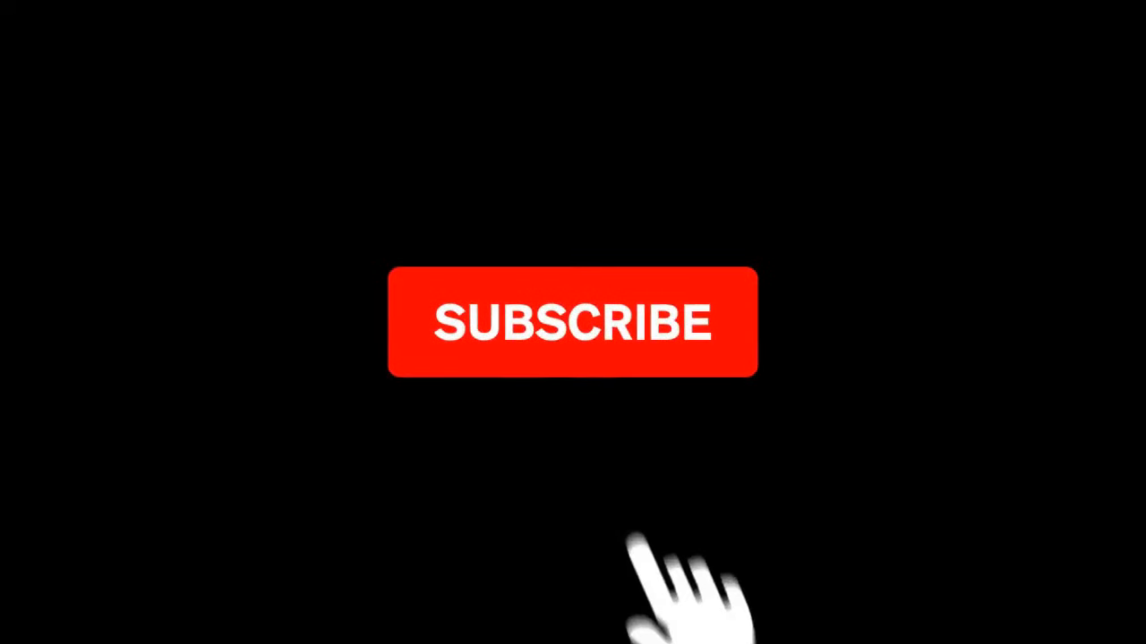